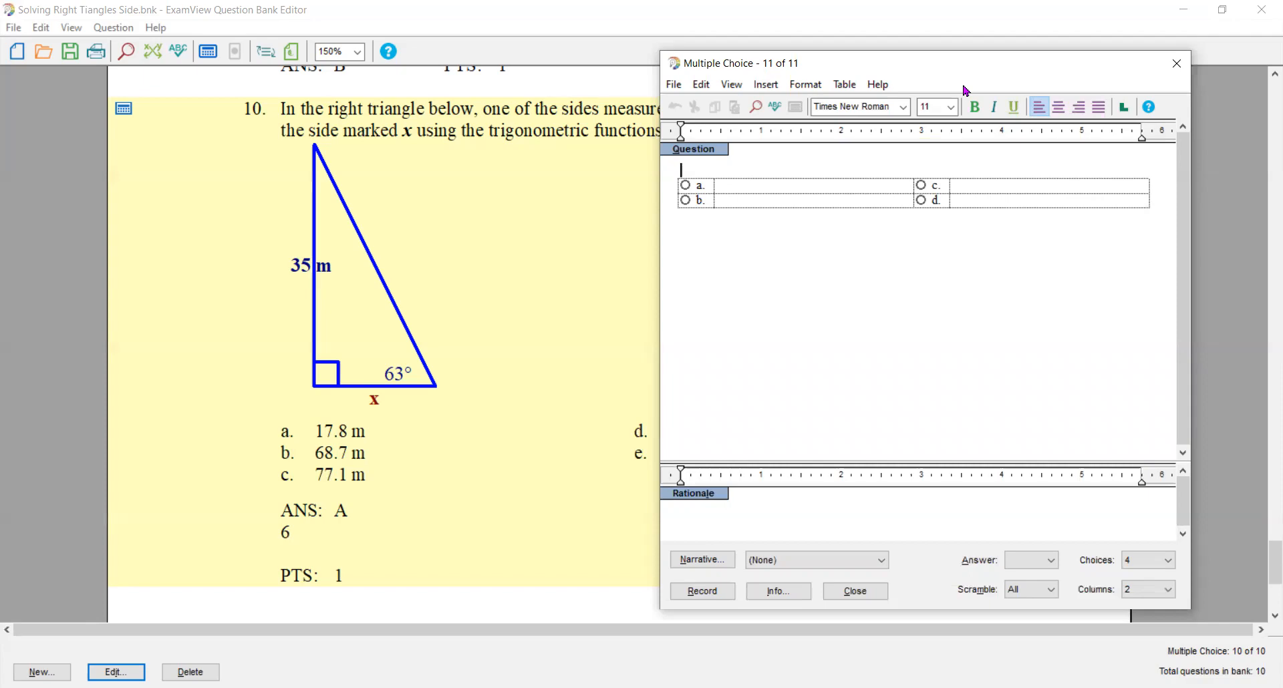
- Enter the question text "Solve for the indicated side labeled as x in the right triangle below."
key("alt+Tab")
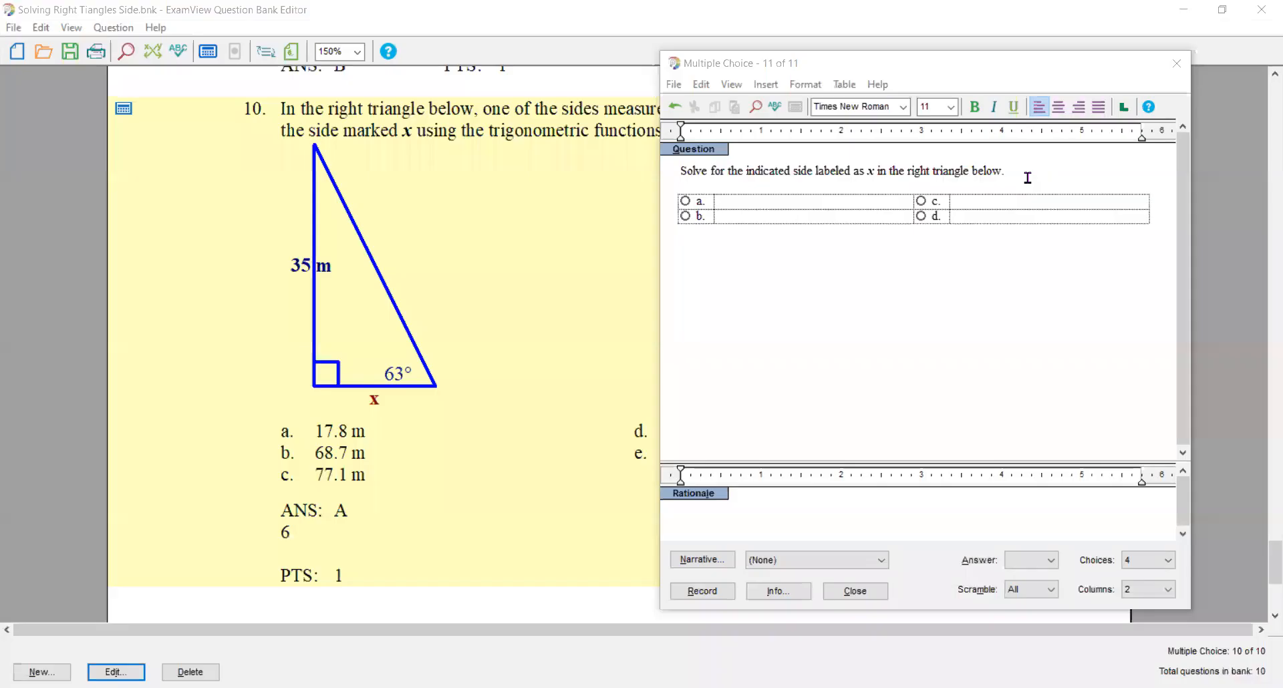
left_click(1028, 177)
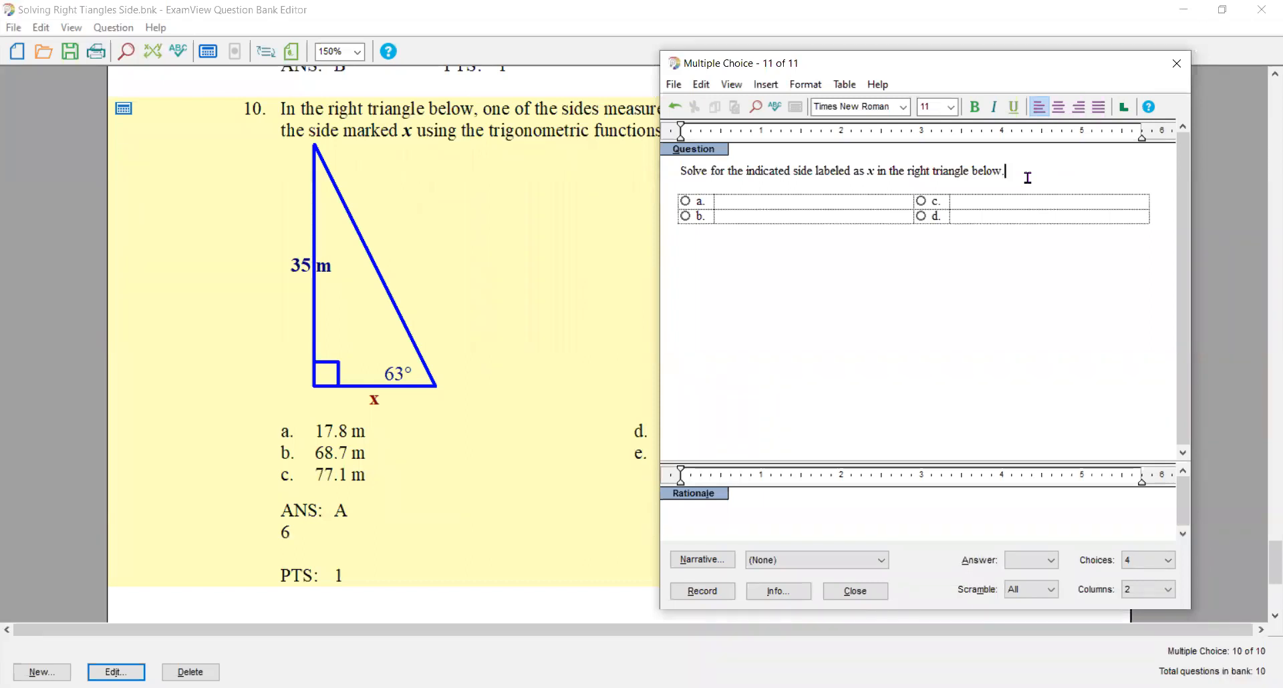
- Define an algorithm variable named which for the question, with the definition rand(3)
left_click(702, 84)
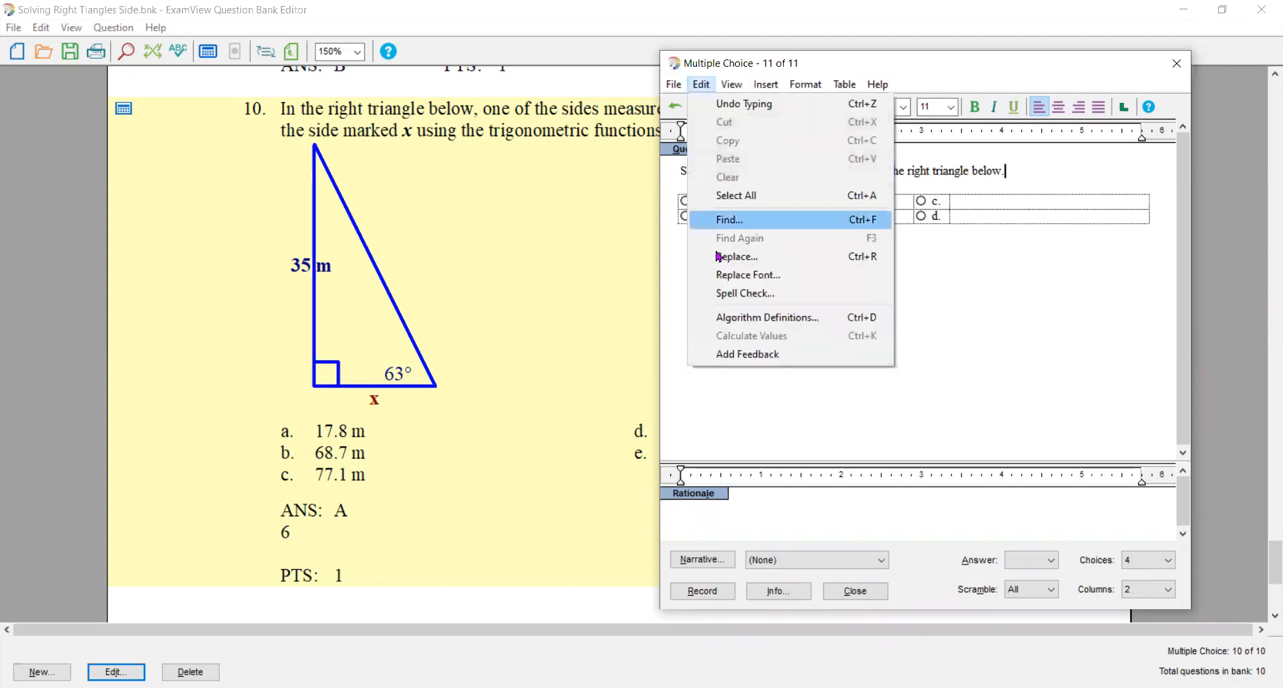
left_click(733, 319)
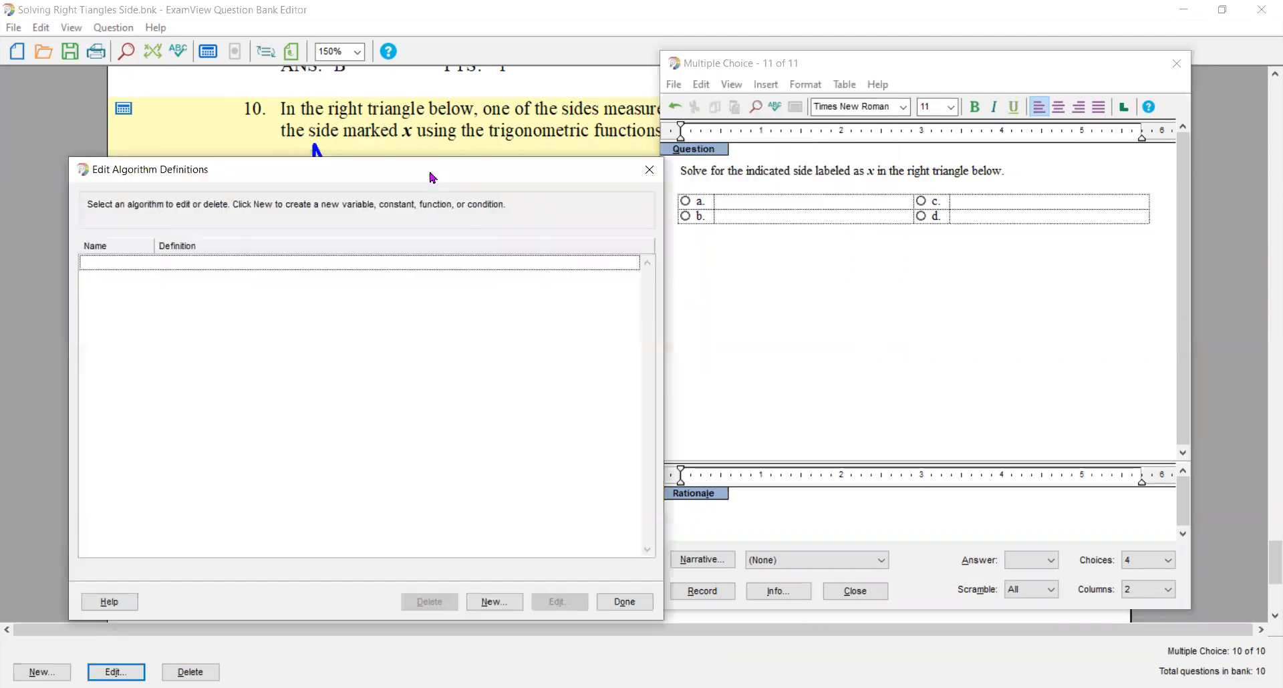
left_click_drag(431, 173, 425, 88)
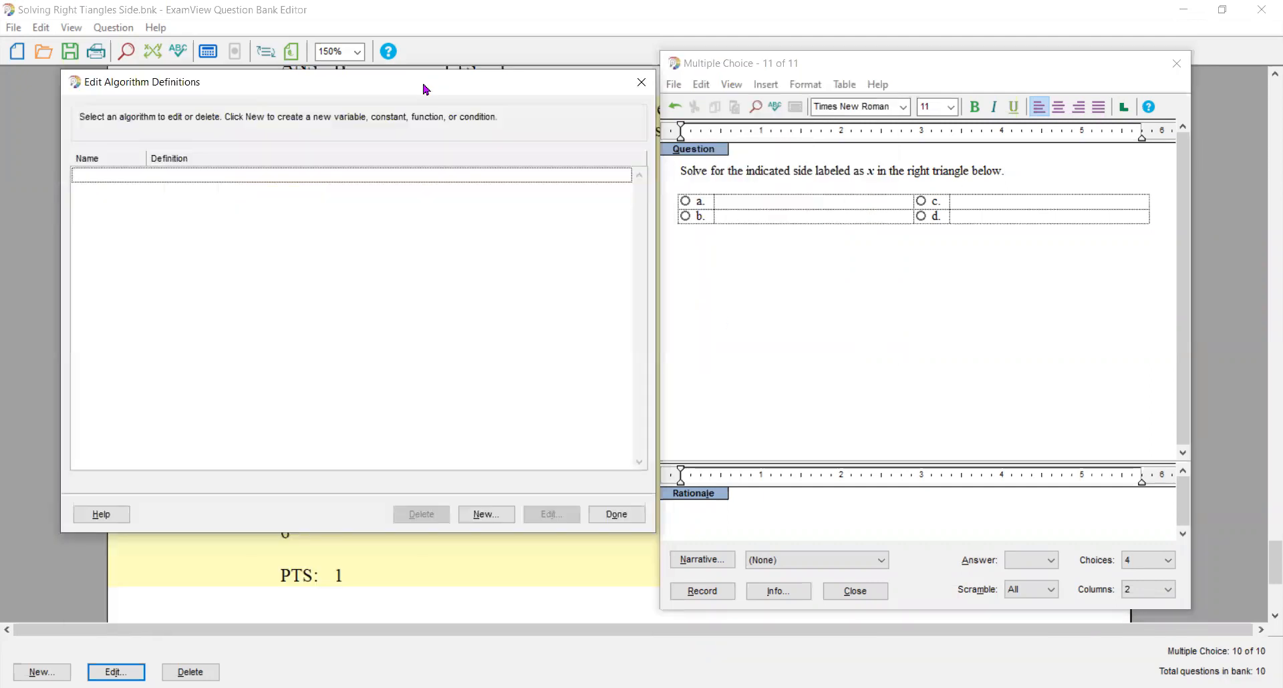
key("Tab")
key("Tab")
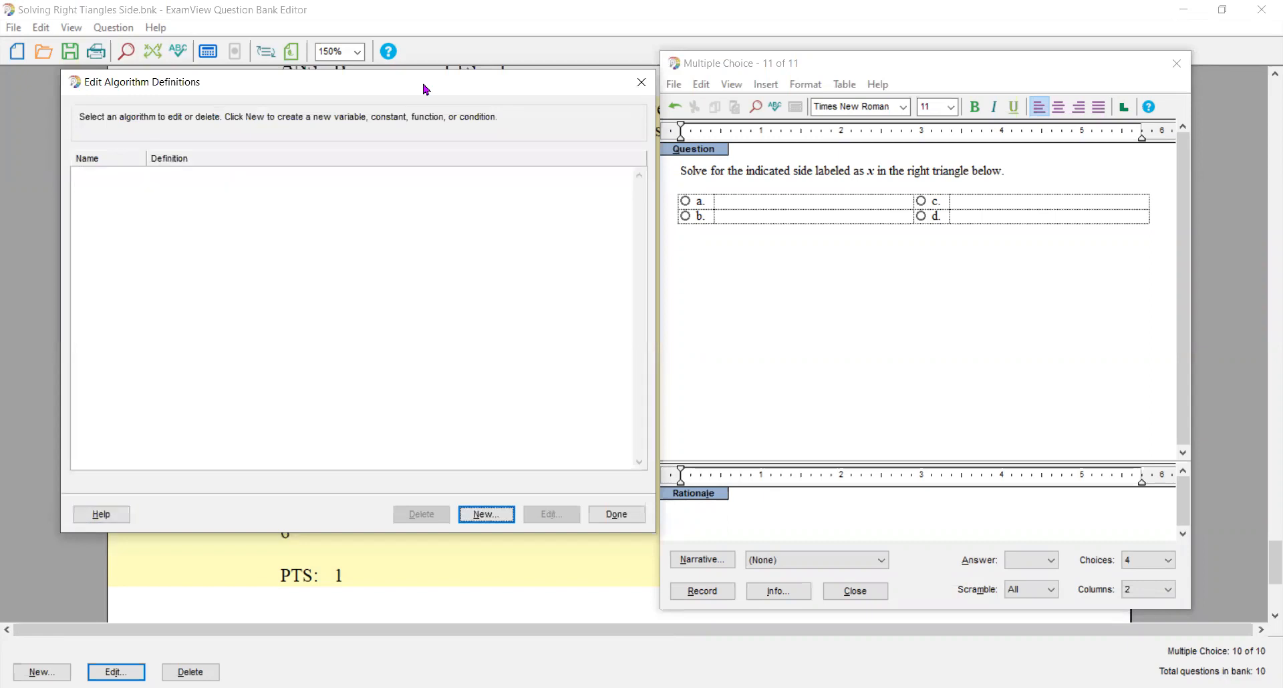
key("Return")
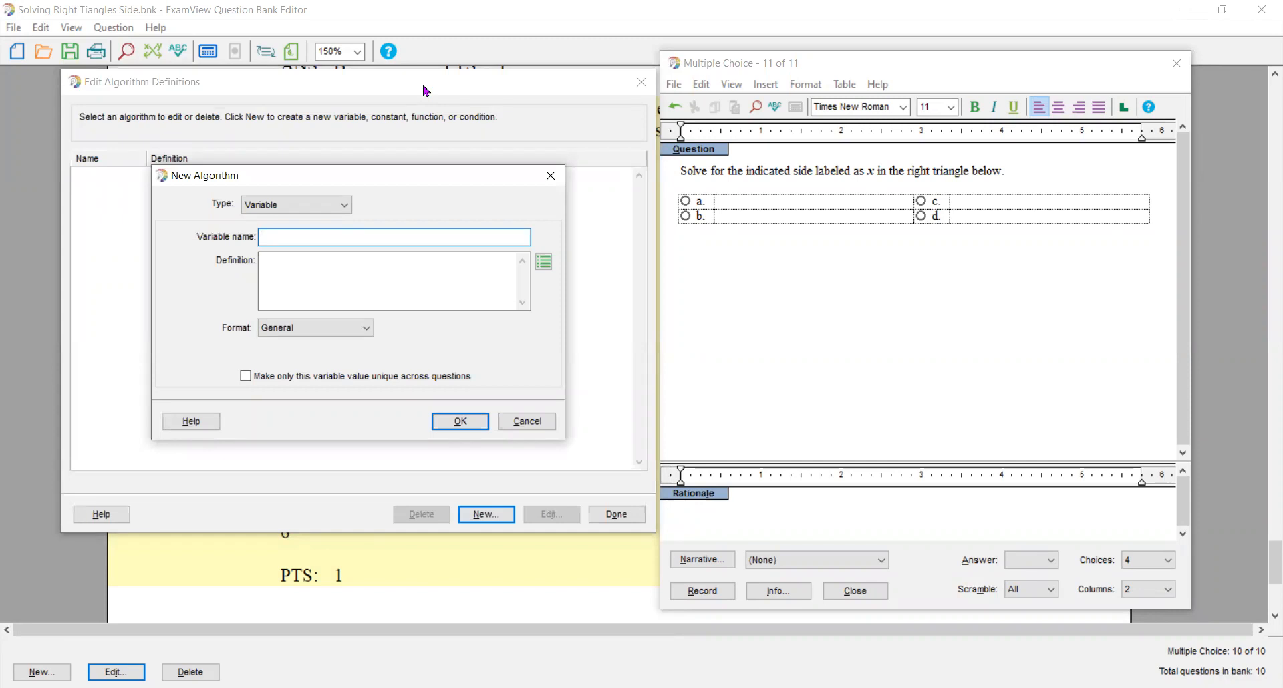
type("which")
key("Tab")
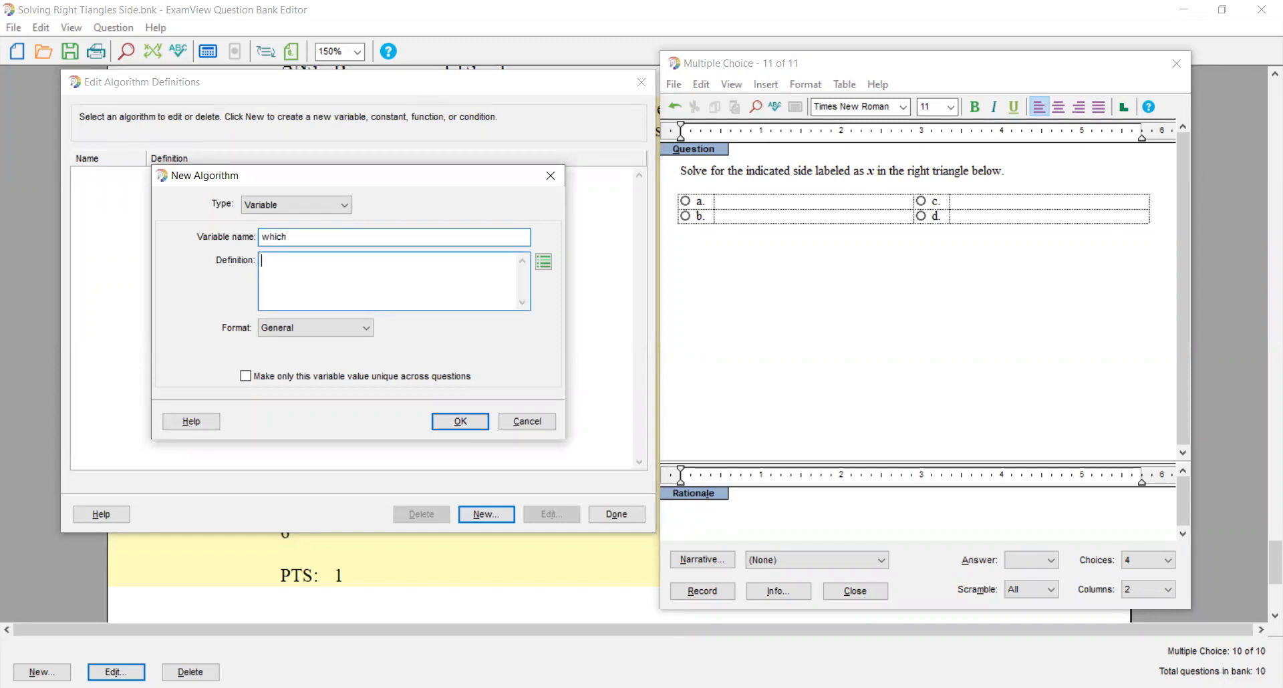
type("rand(3")
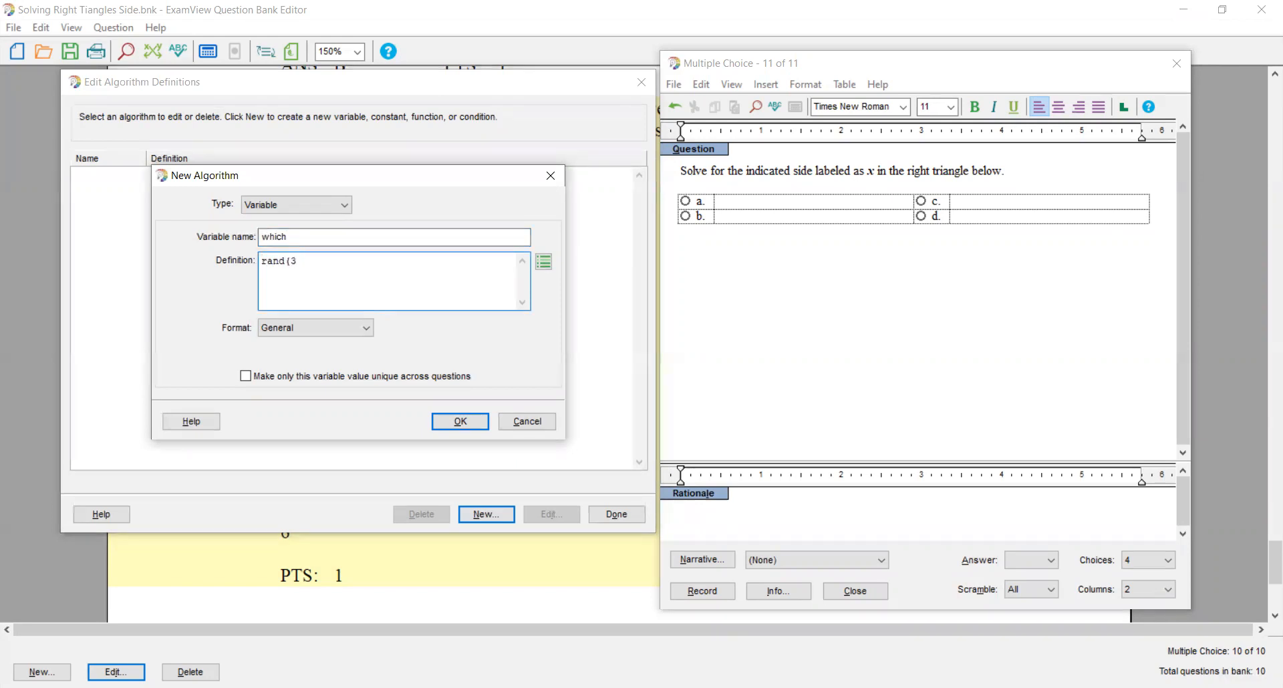
type(")")
key("Return")
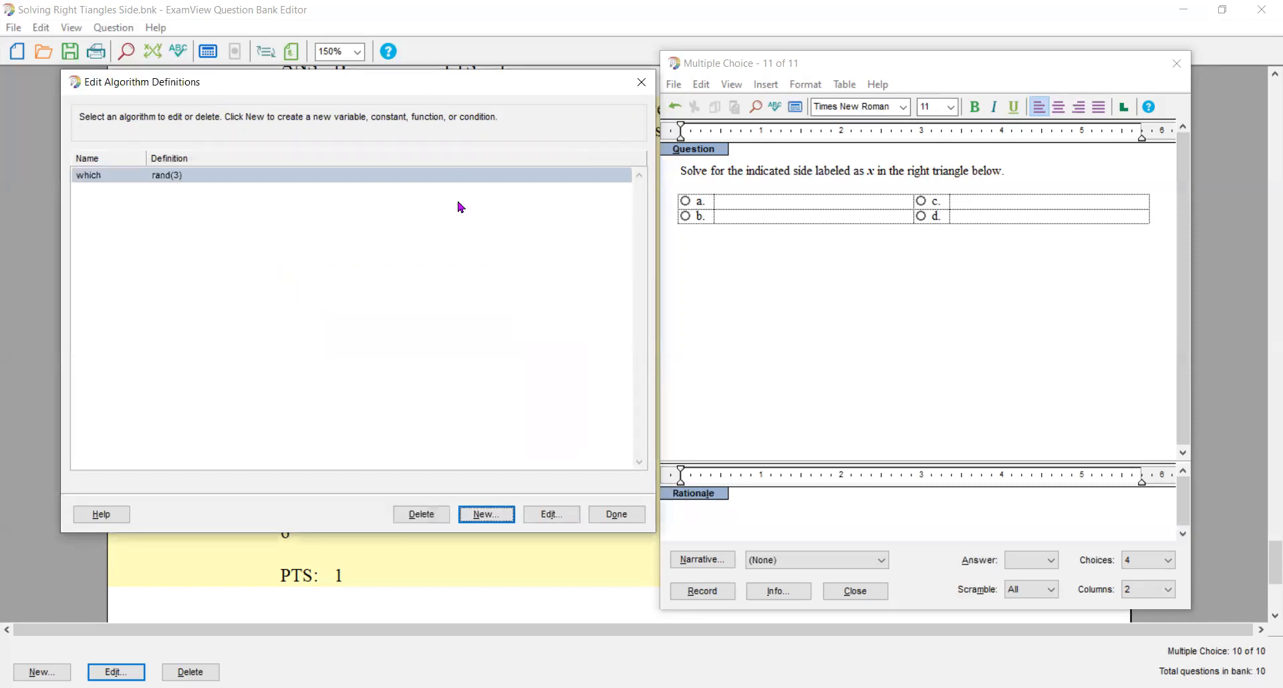
left_click(610, 516)
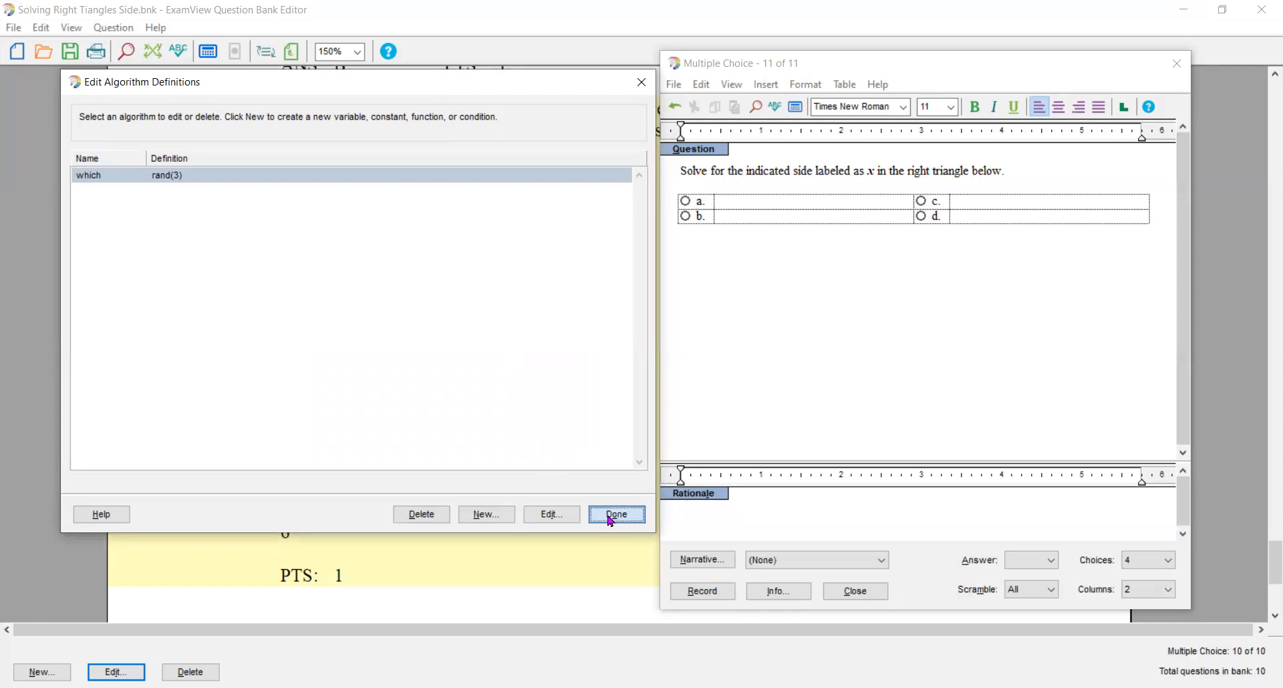
- Insert a Cartesian graph on a new line below the question text, with its view positioned by graph left
key("Return")
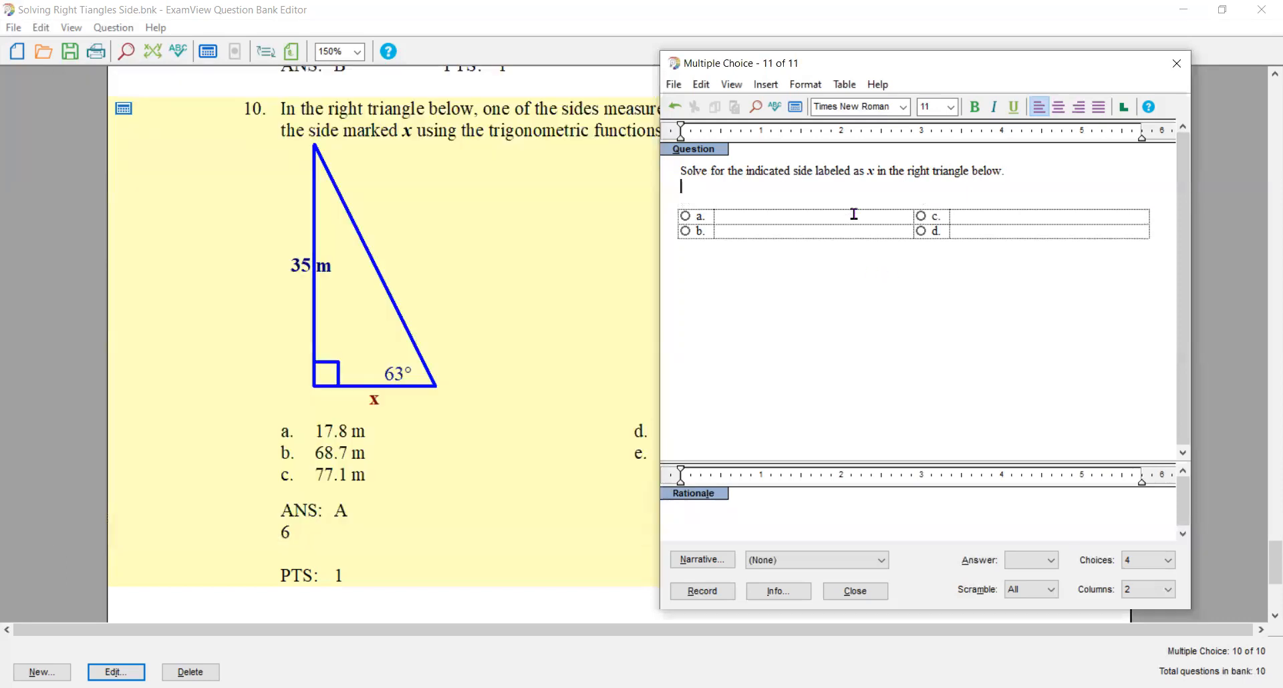
left_click(770, 87)
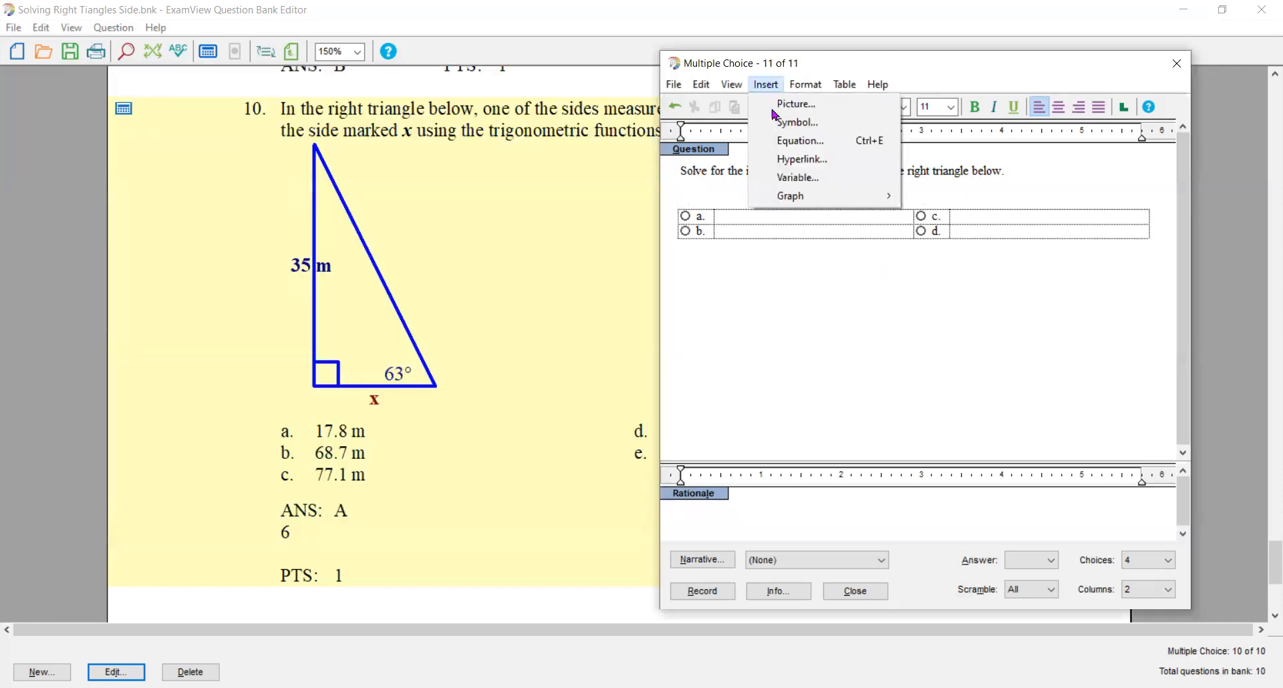
mouse_move(788, 196)
left_click(941, 197)
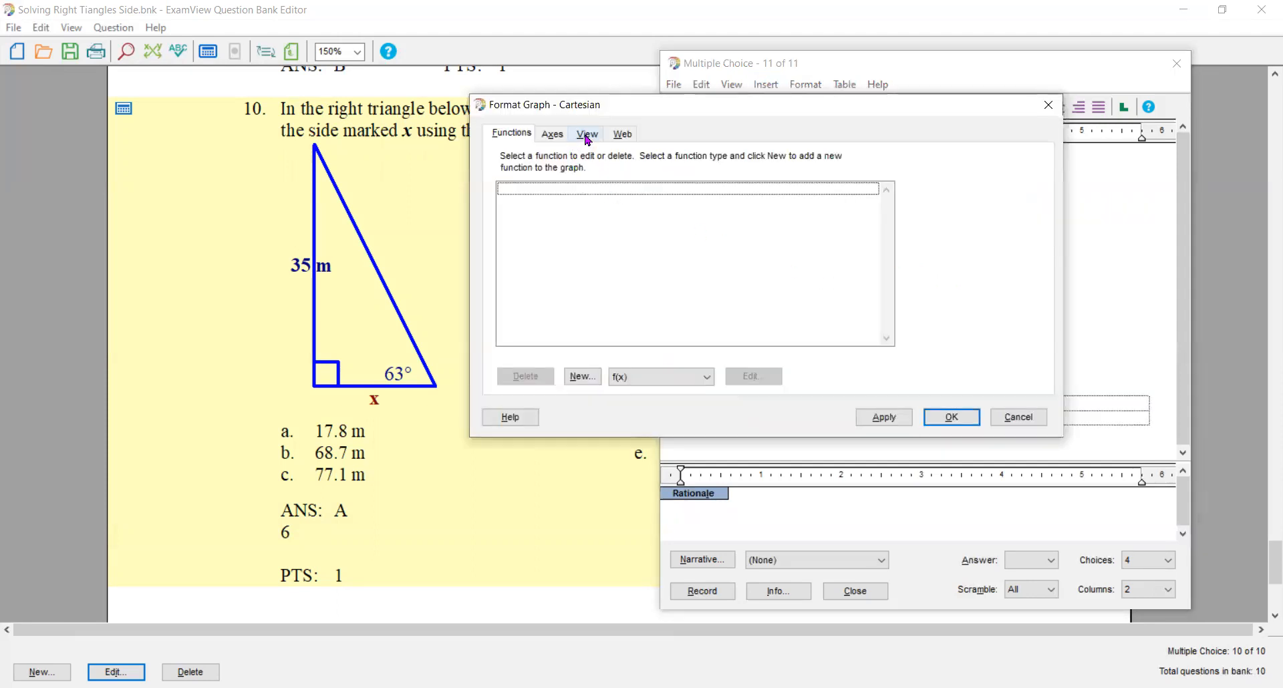
left_click(586, 136)
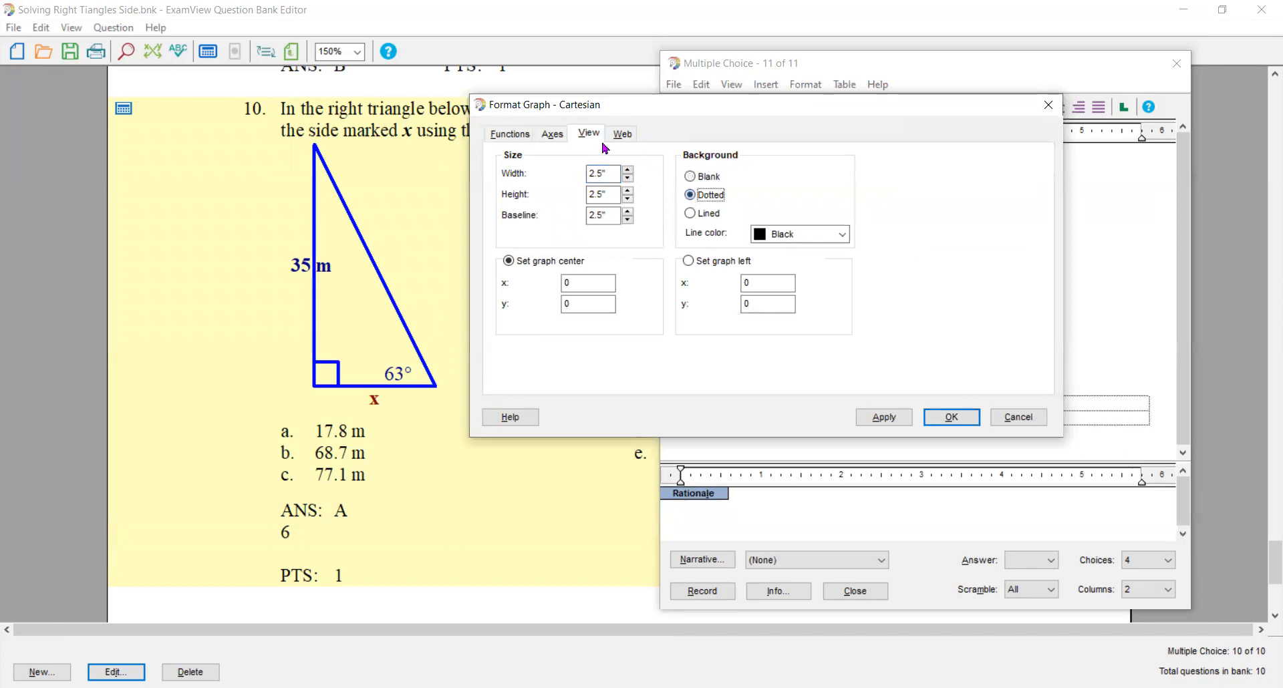
left_click(553, 134)
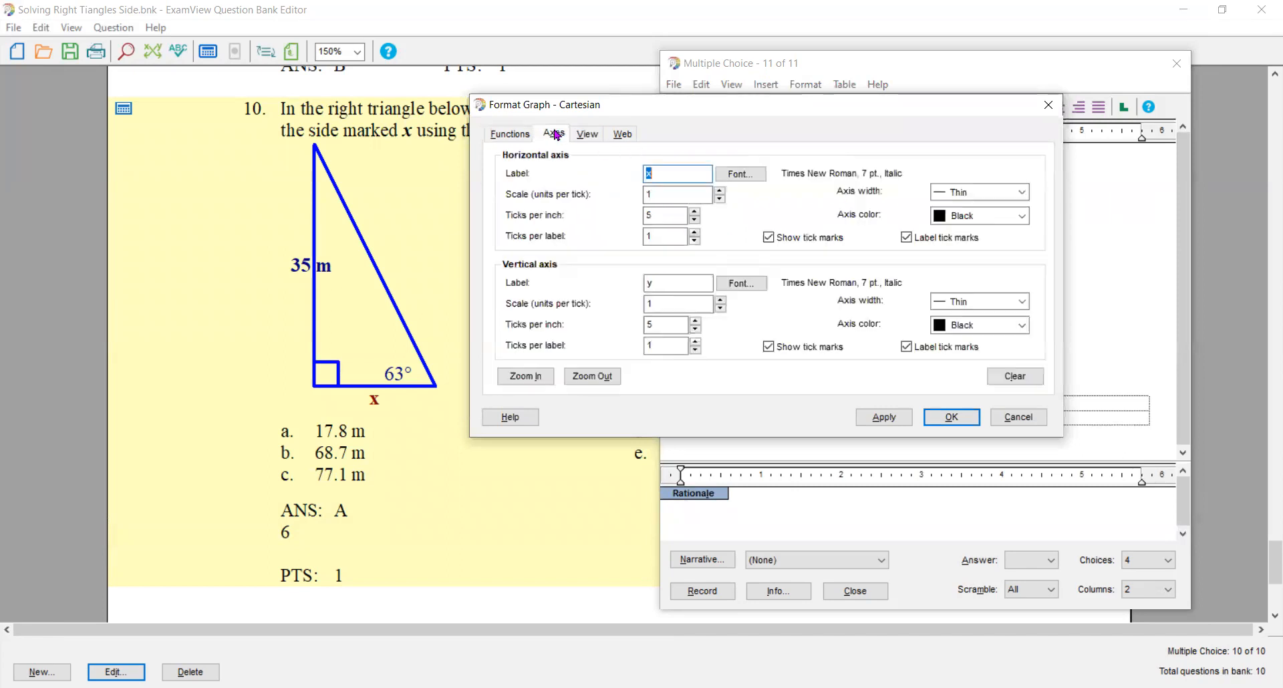
left_click(588, 135)
left_click(689, 260)
left_click(958, 419)
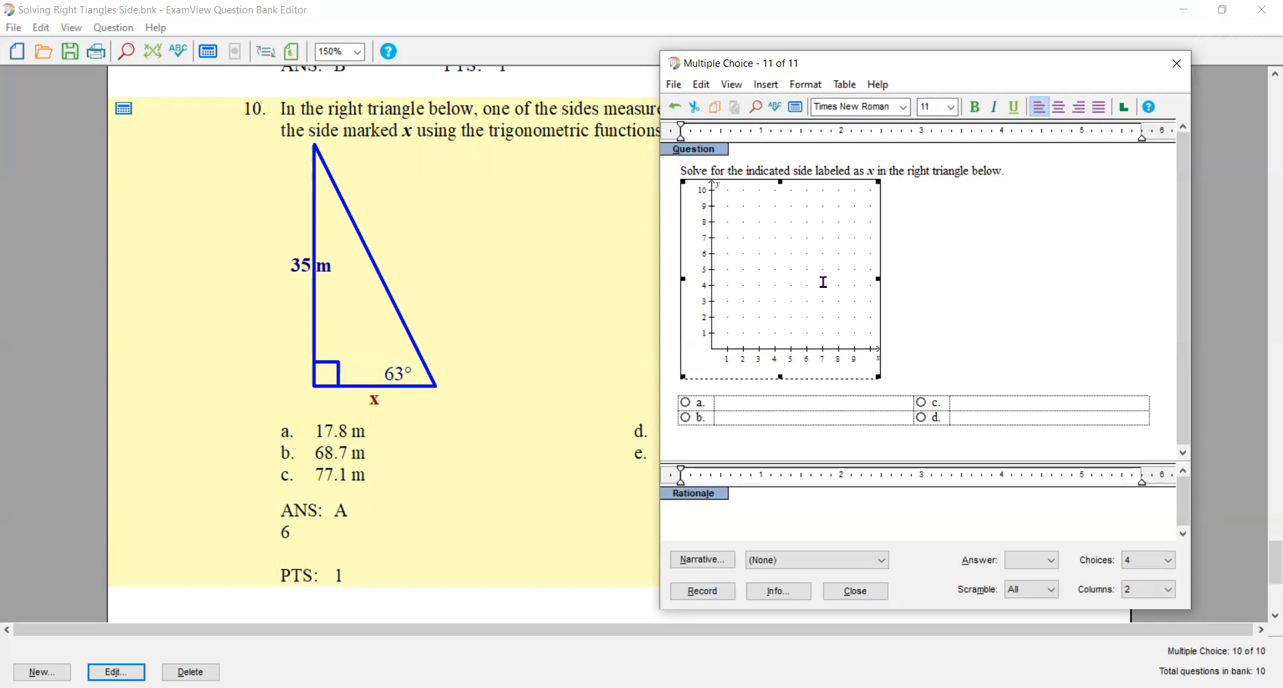
- Add a new picture function to the graph and load the JPEG file RightTr1.jpg from the Desktop
double_click(823, 282)
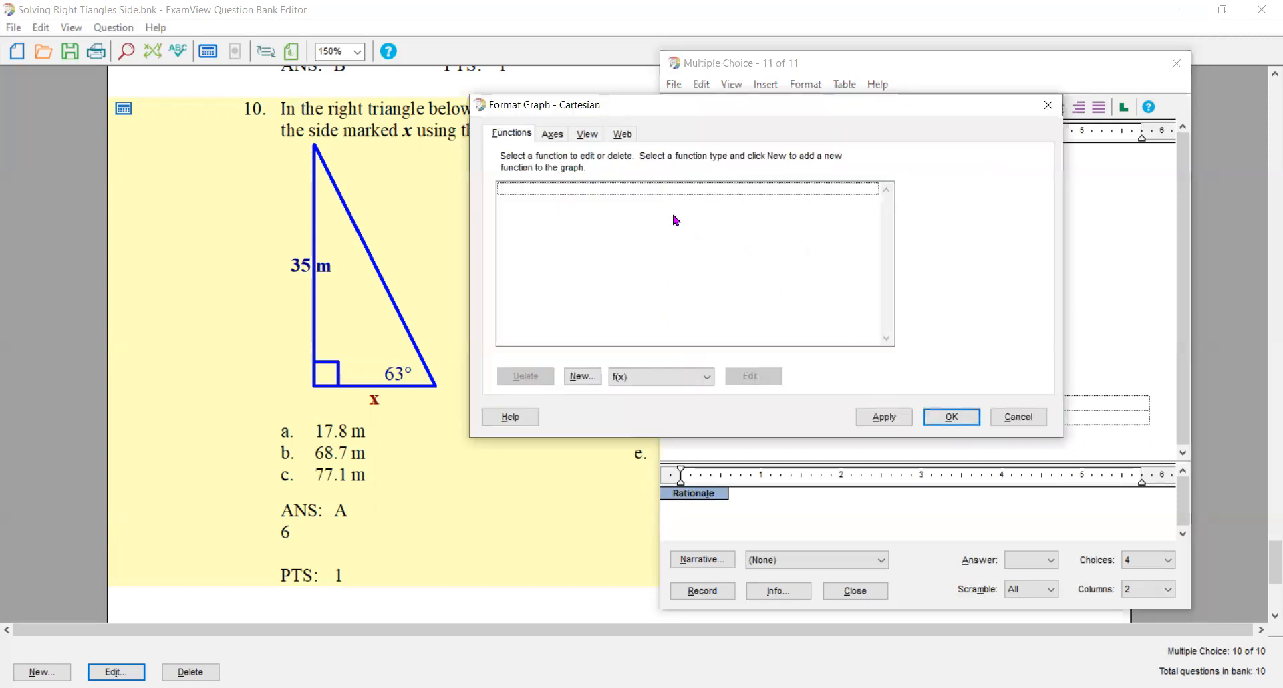
left_click(707, 378)
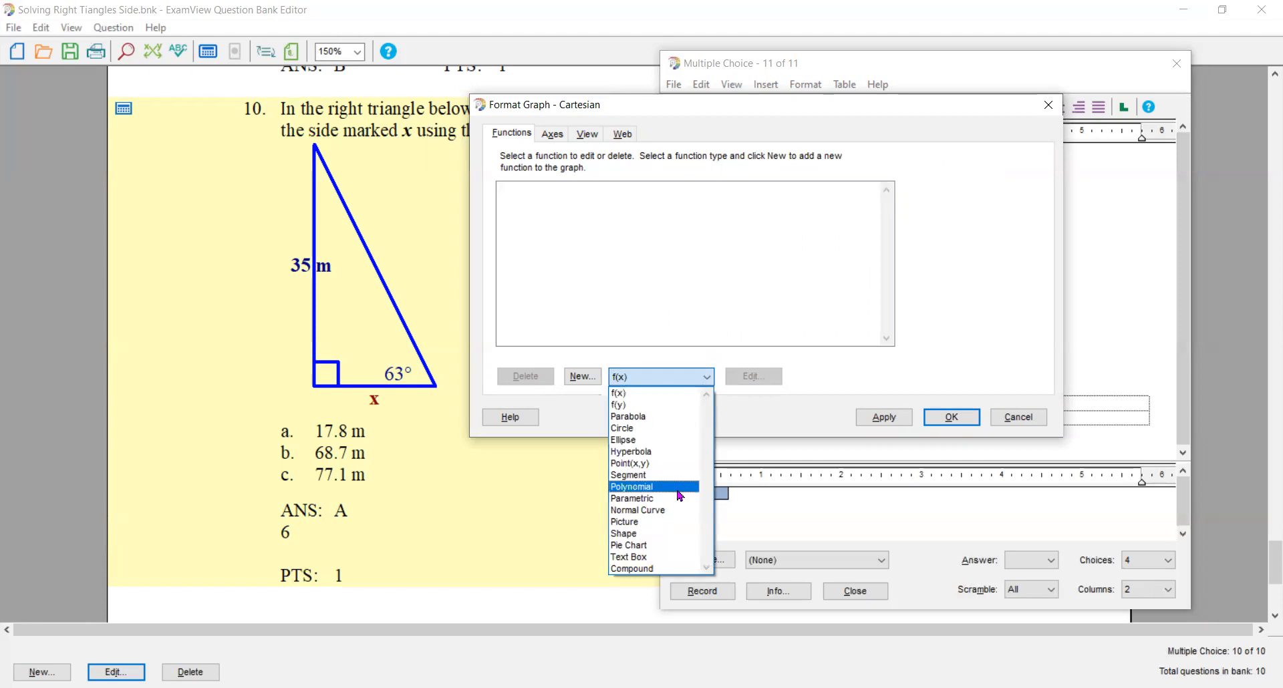
left_click(661, 525)
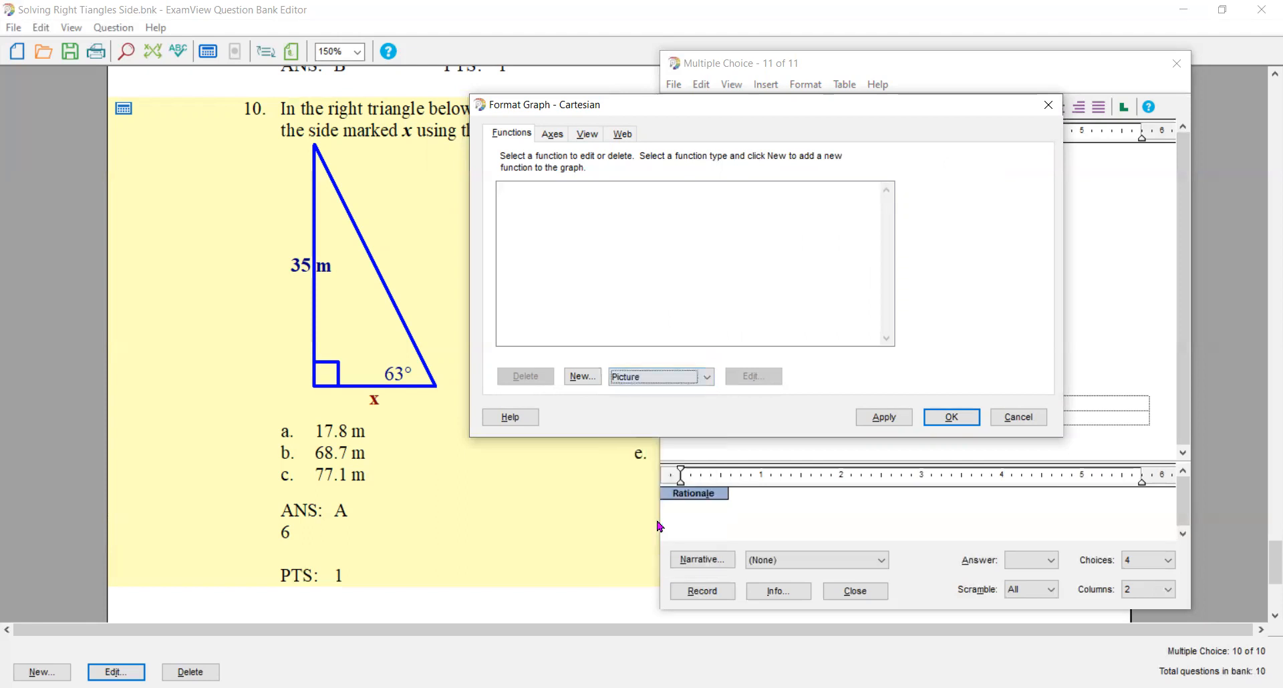
left_click(584, 383)
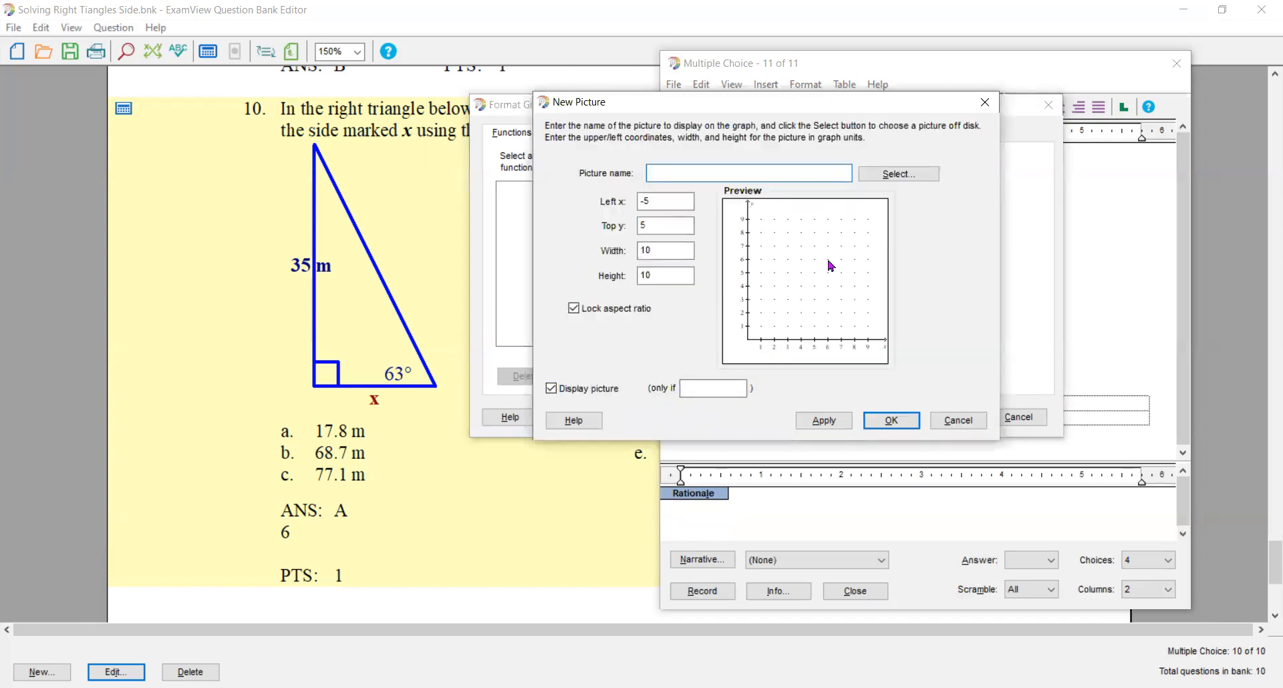
left_click(902, 179)
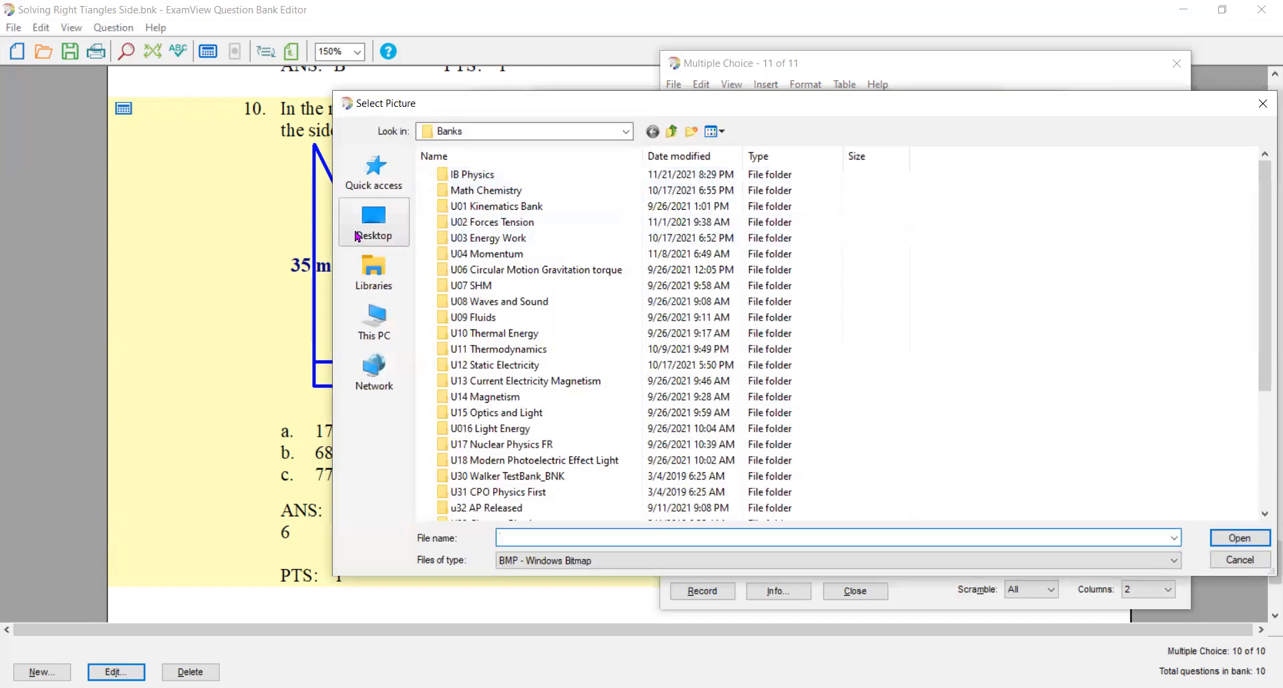
left_click(359, 230)
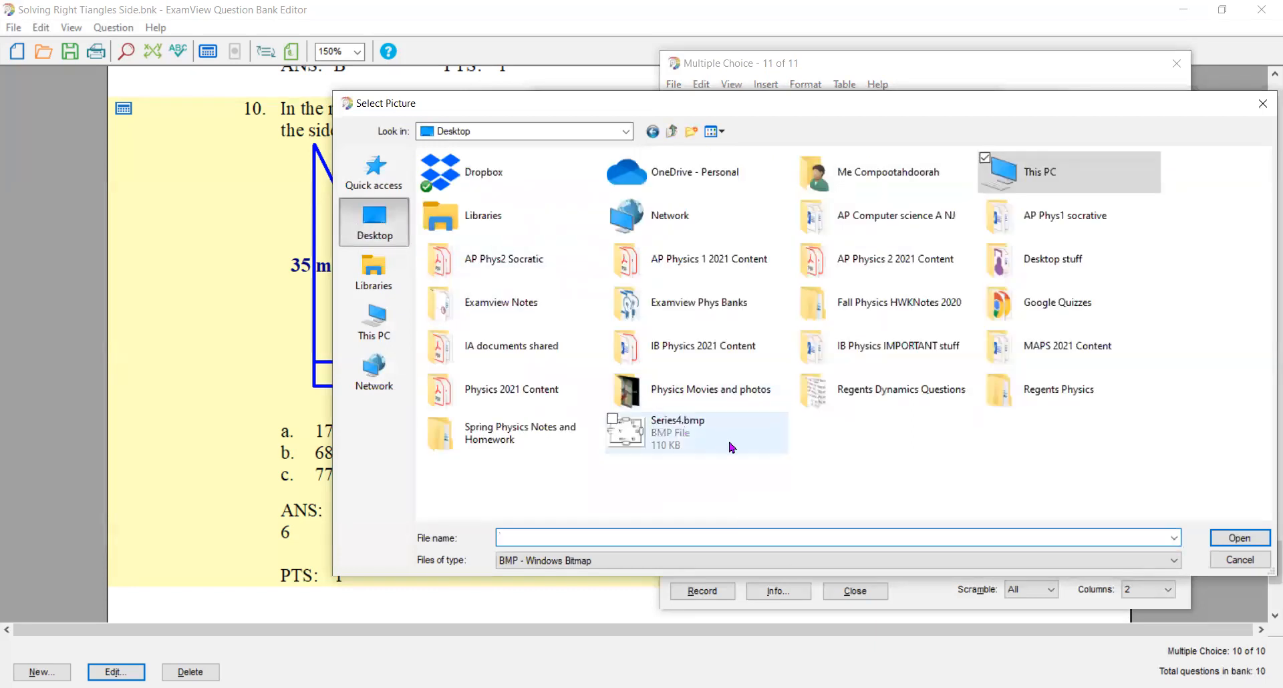
left_click(1173, 561)
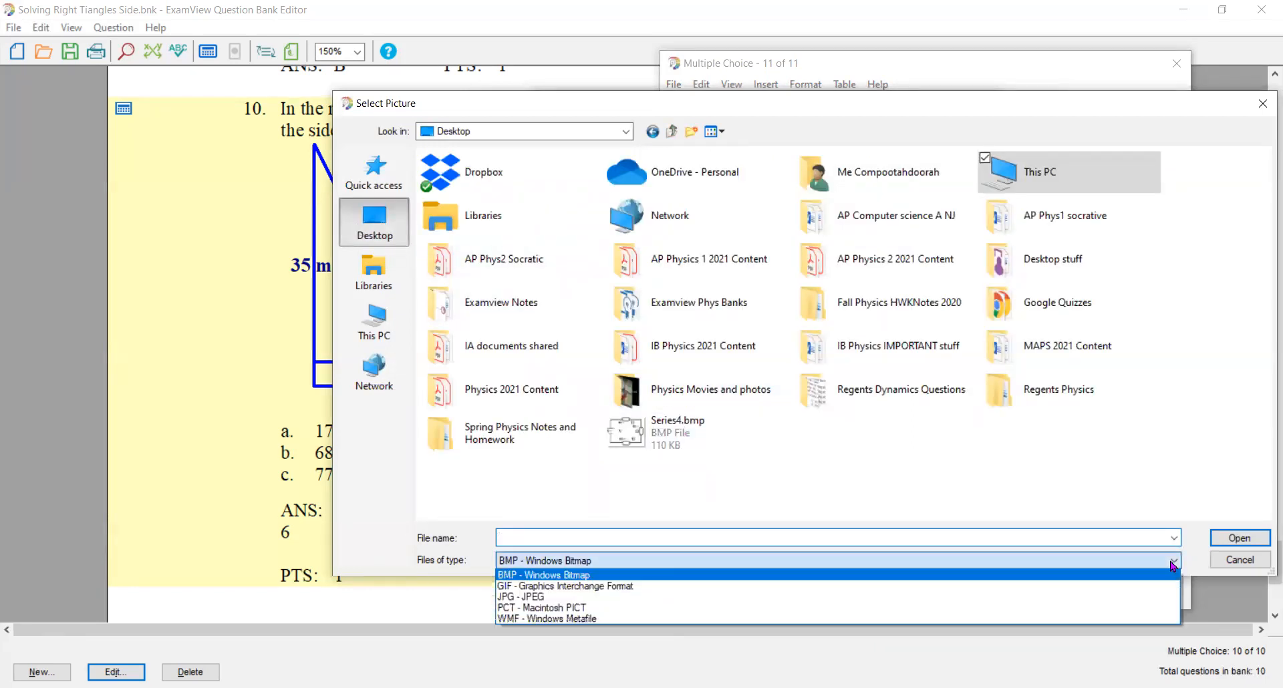
left_click(1089, 597)
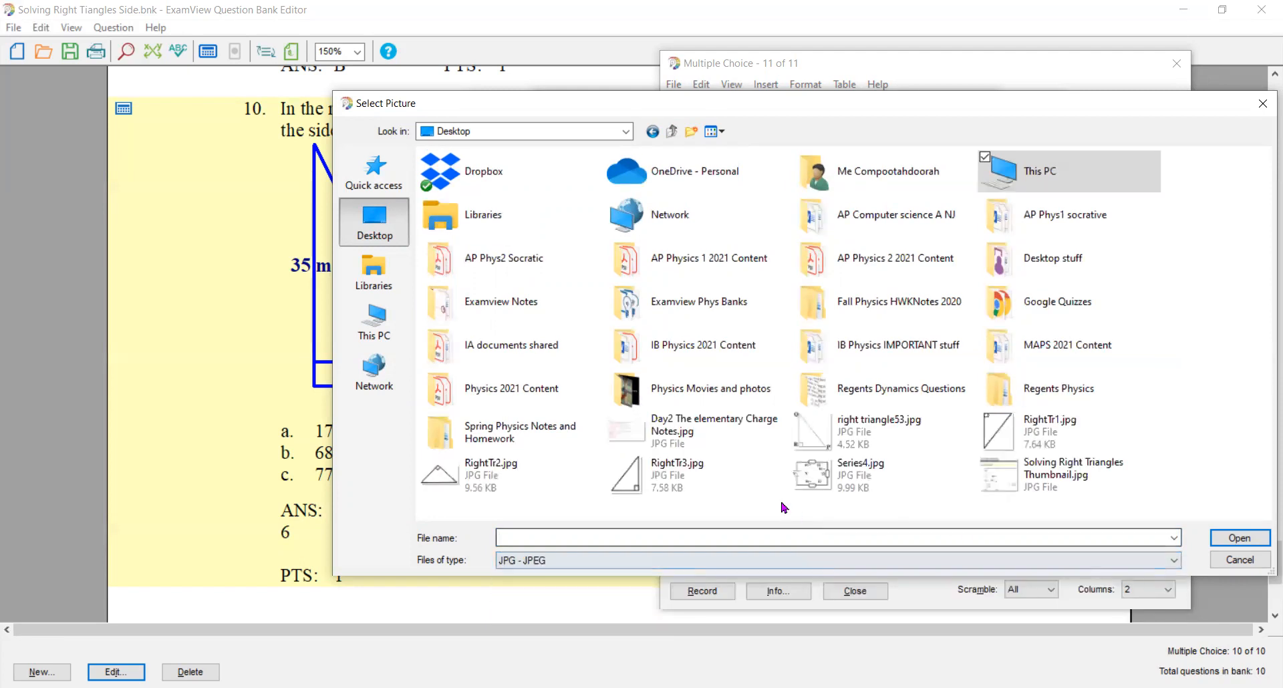
left_click(997, 436)
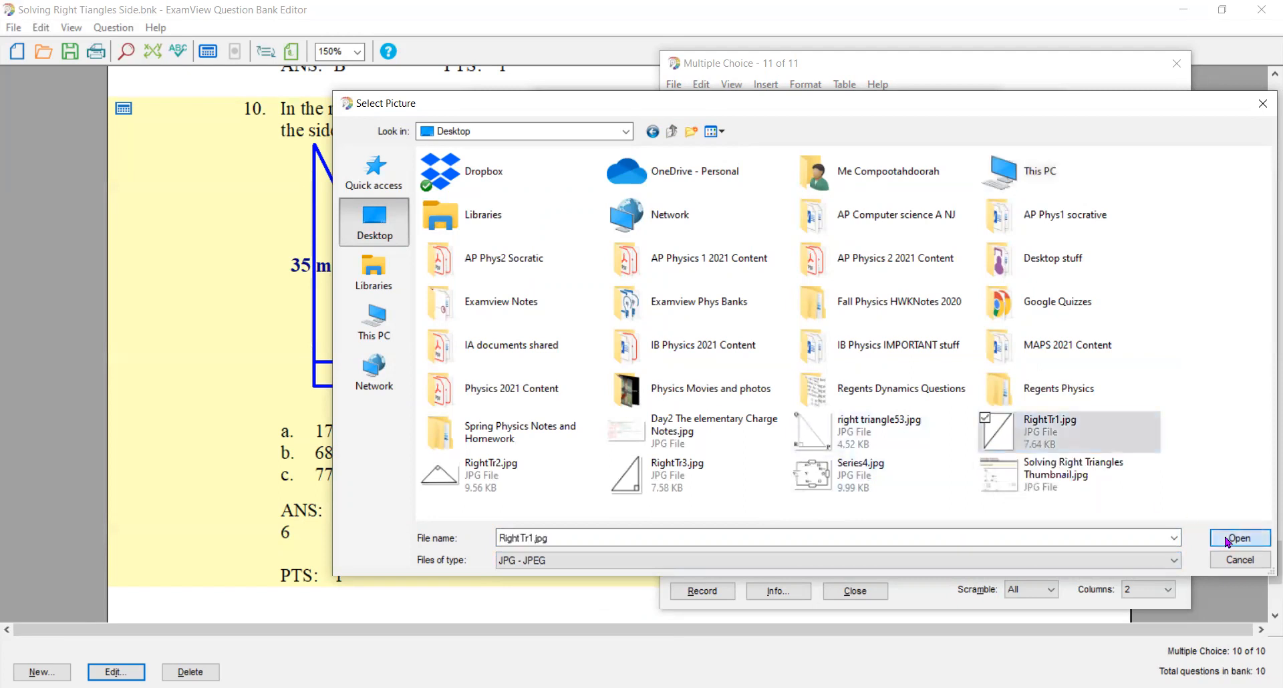
left_click(1238, 538)
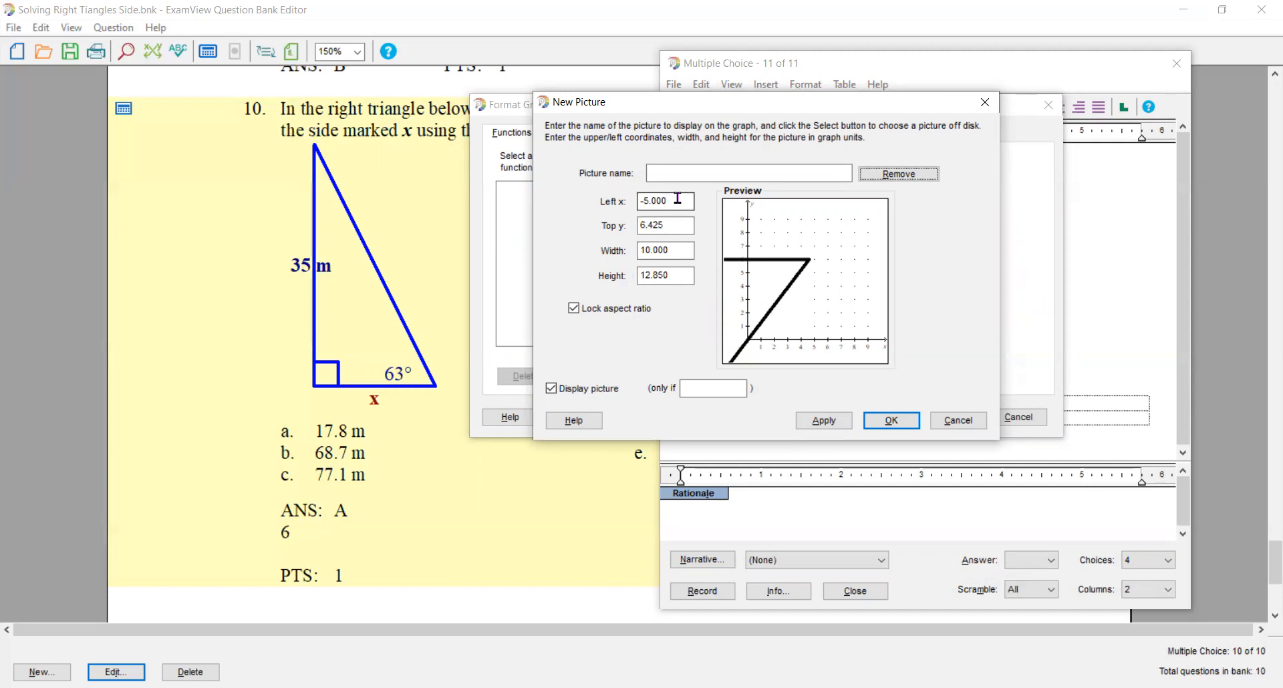
- Set the picture's left x to 5.000, name it RightTr1 and add it to the graph
left_click(652, 201)
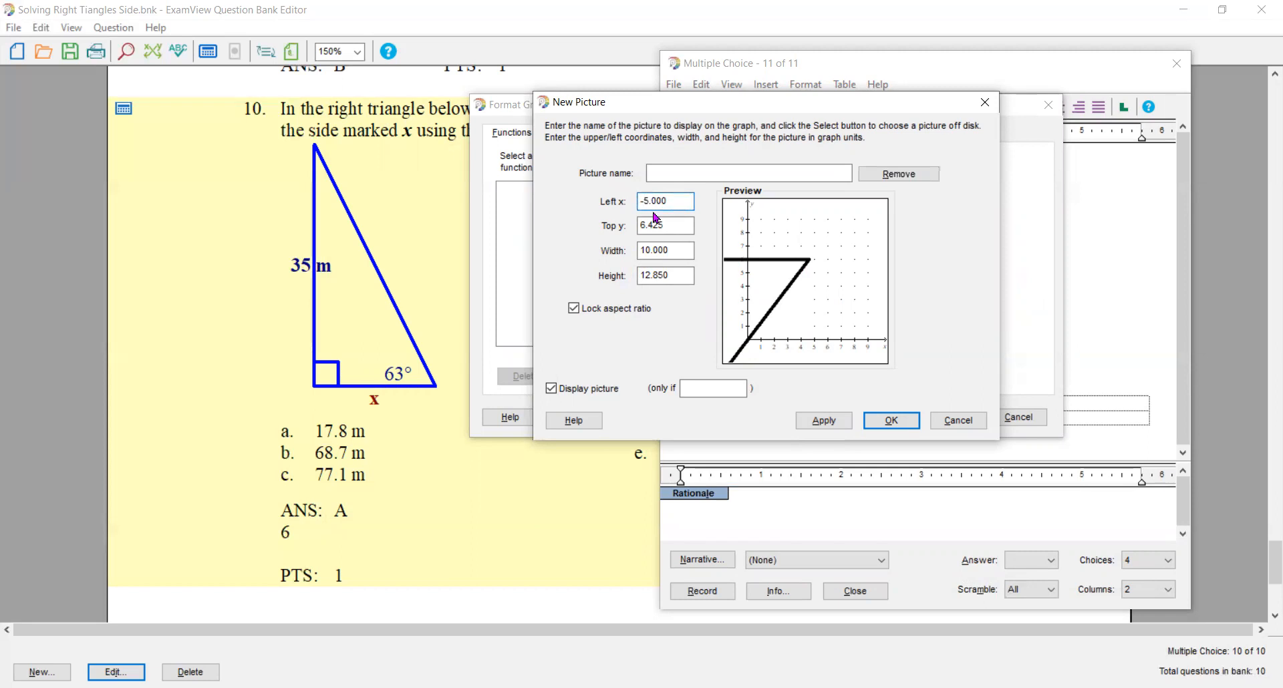
key("BackSpace")
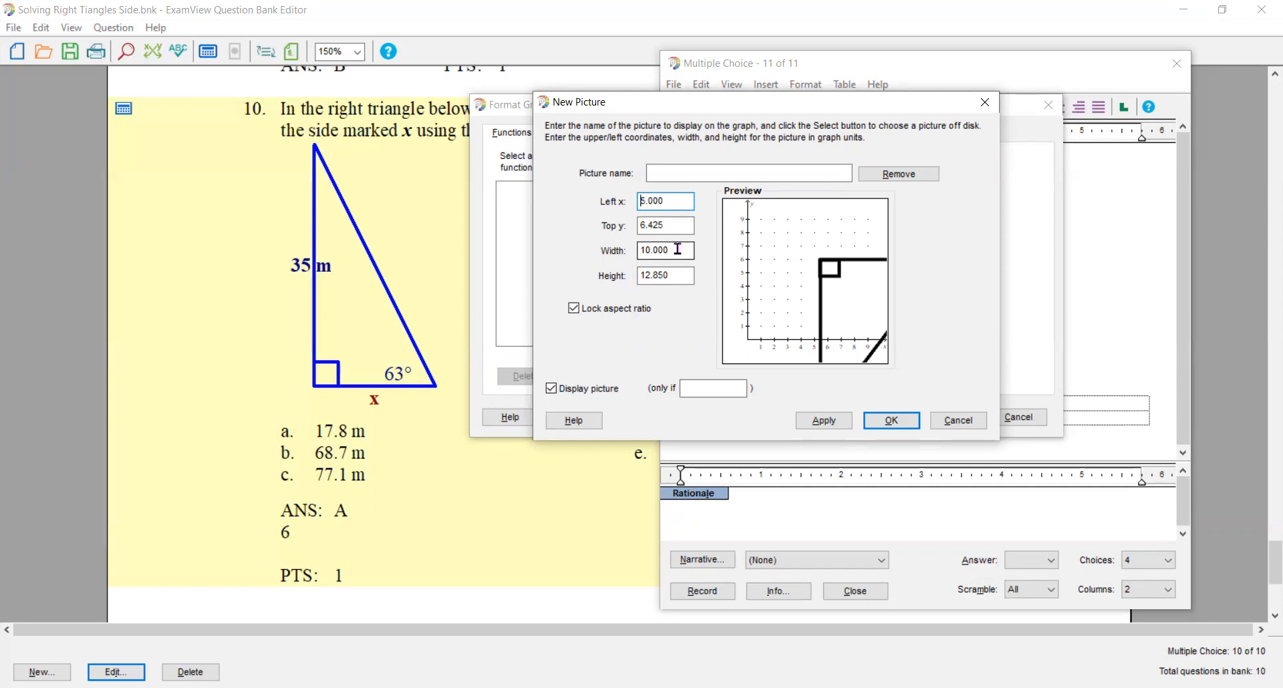
left_click(885, 421)
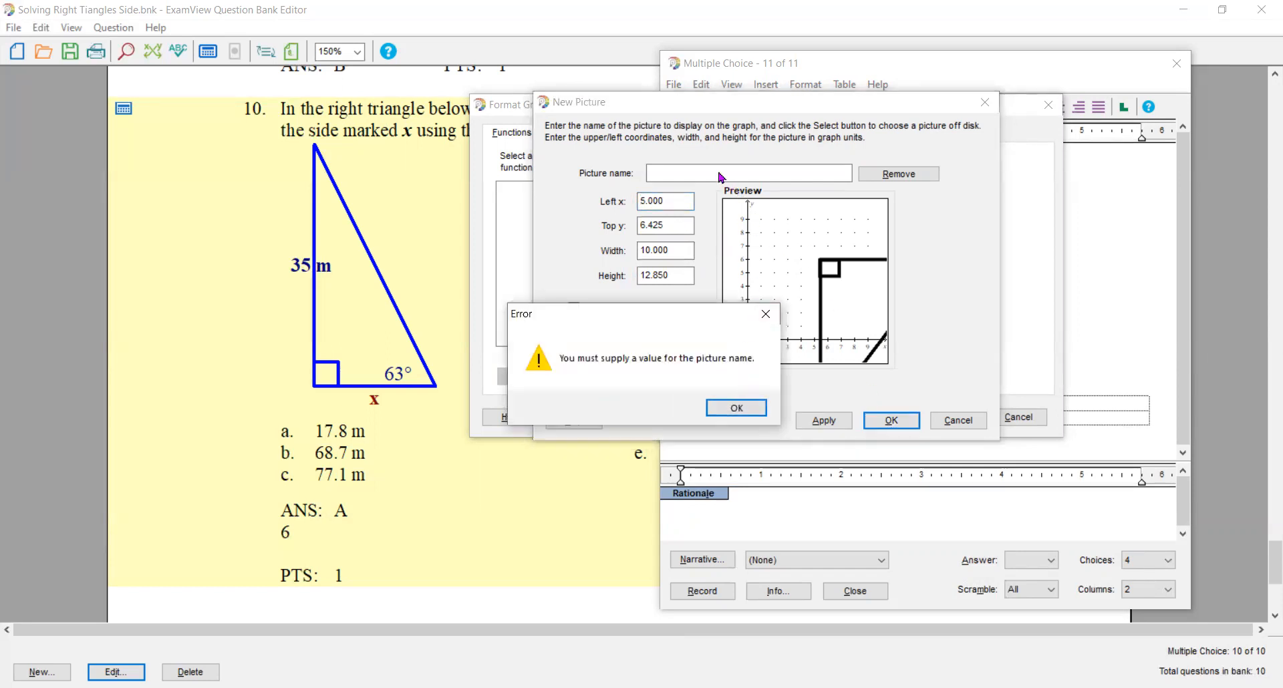
left_click(737, 408)
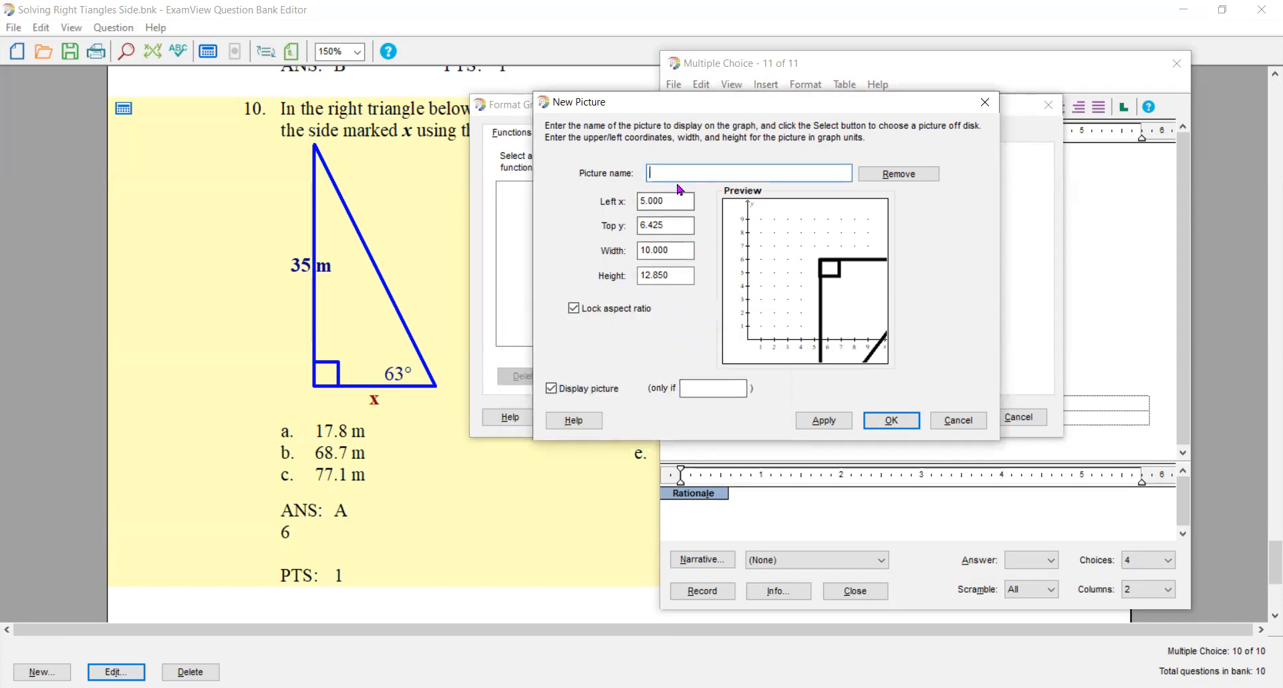
type("Right Tr1")
key("Return")
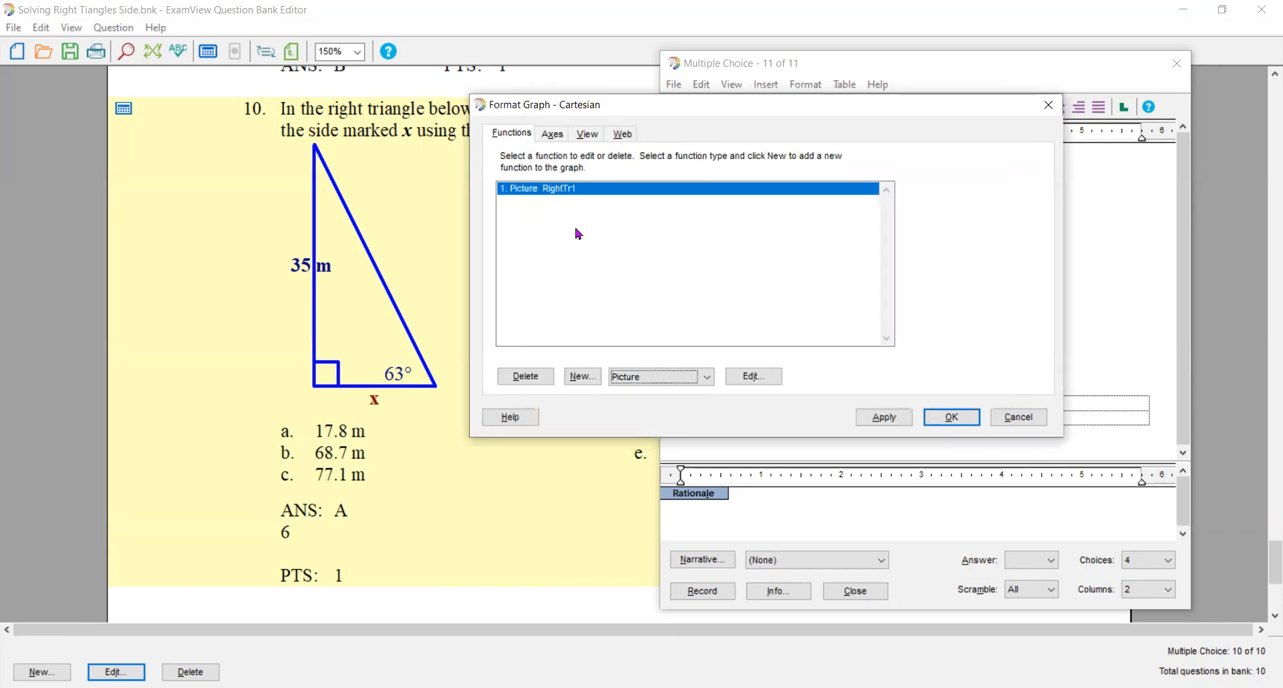
- Switch the graph's view positioning to graph center and apply it to the question's graph
left_click(561, 139)
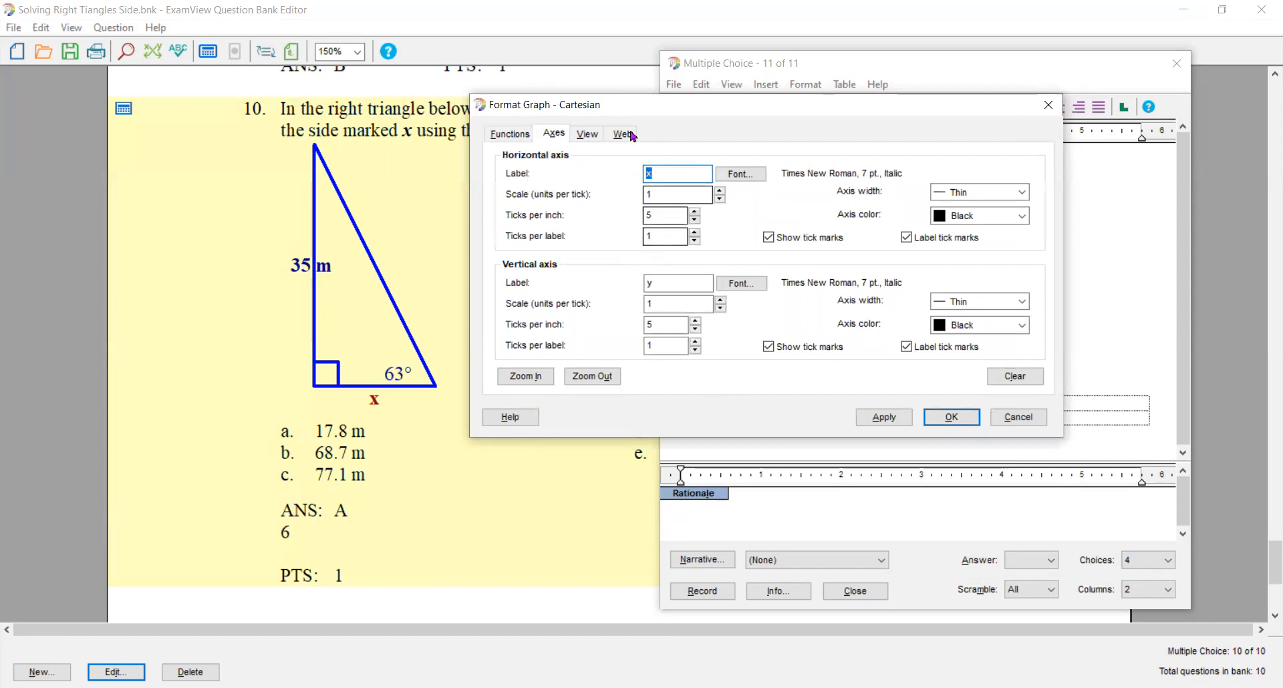
left_click(587, 134)
left_click(511, 262)
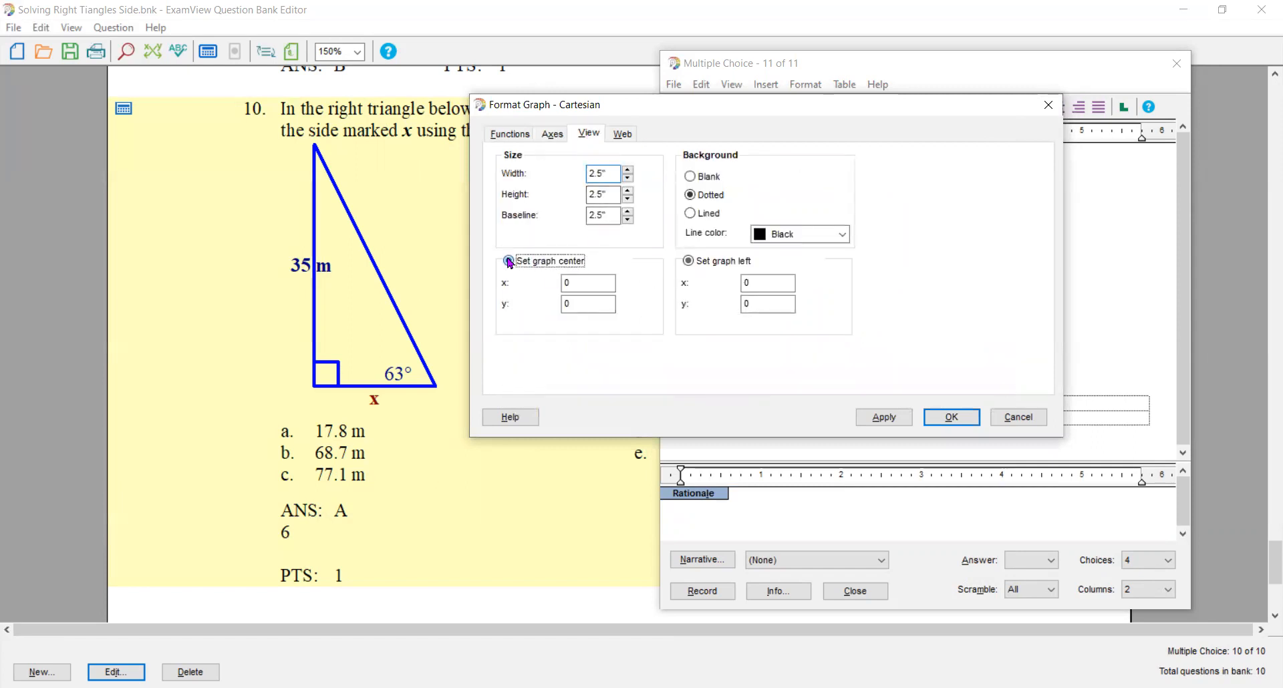
left_click(950, 421)
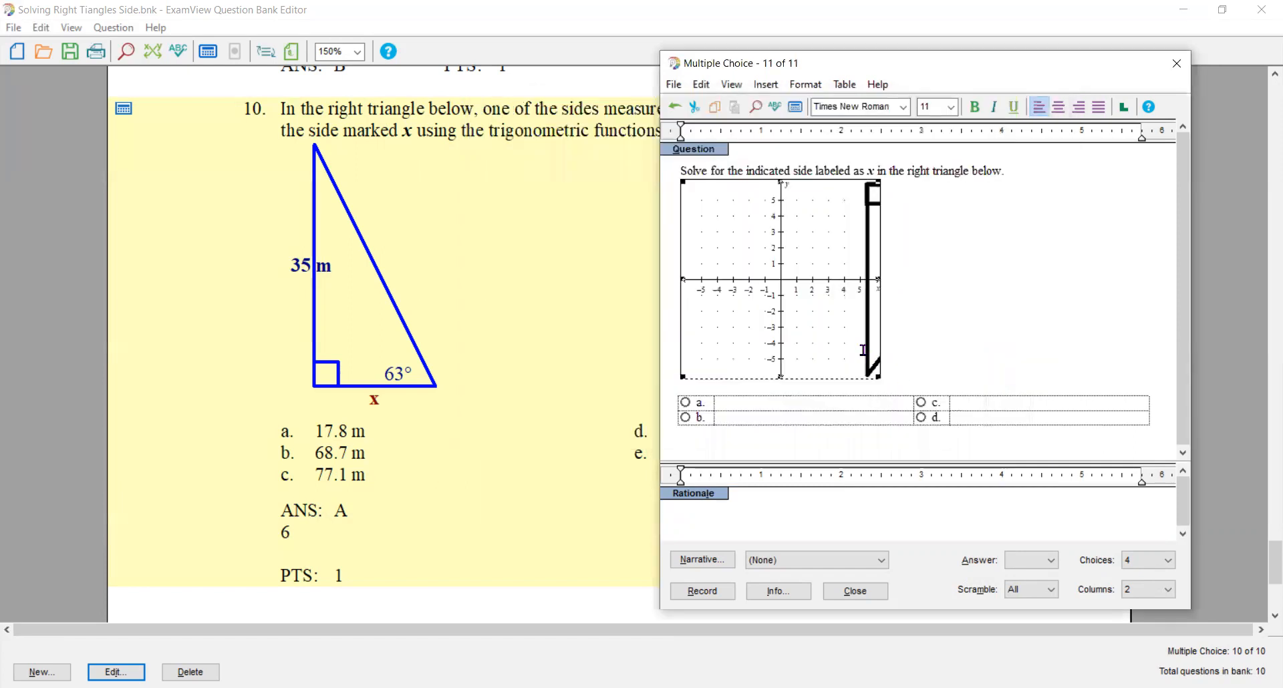
- Edit the graph's RightTr1 picture, setting its width to 7, left x to -3.5 and top y to 4.5
double_click(826, 290)
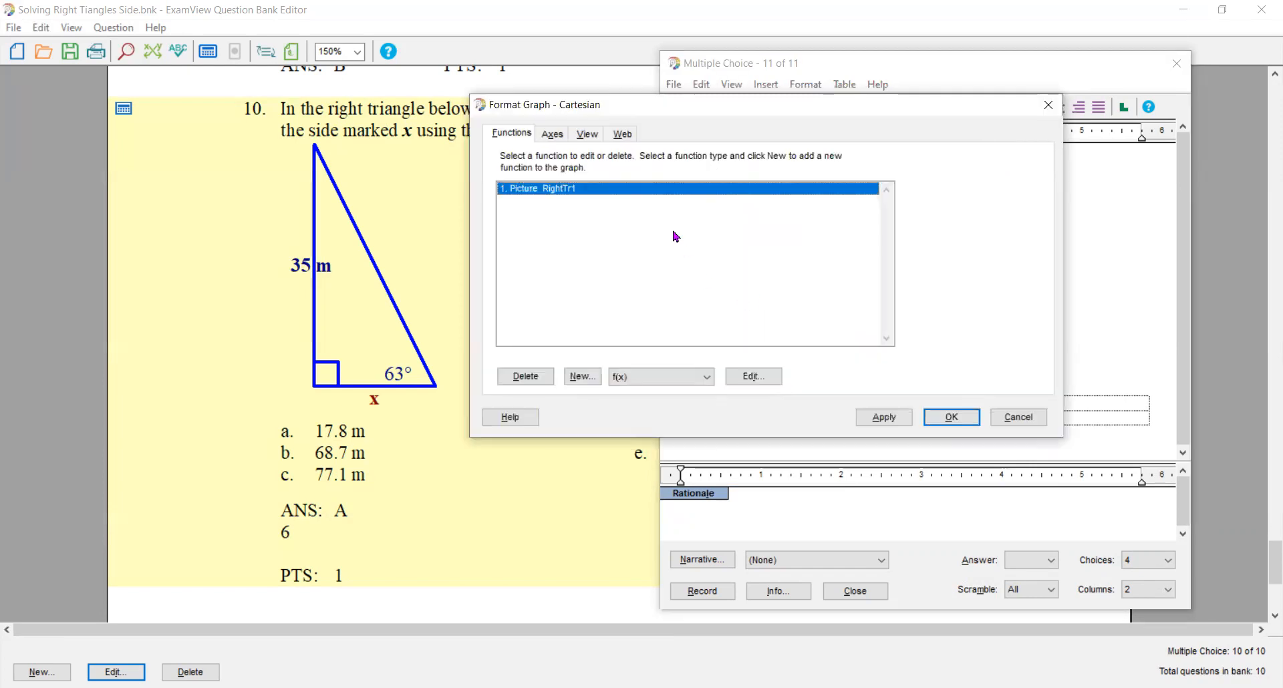
double_click(593, 193)
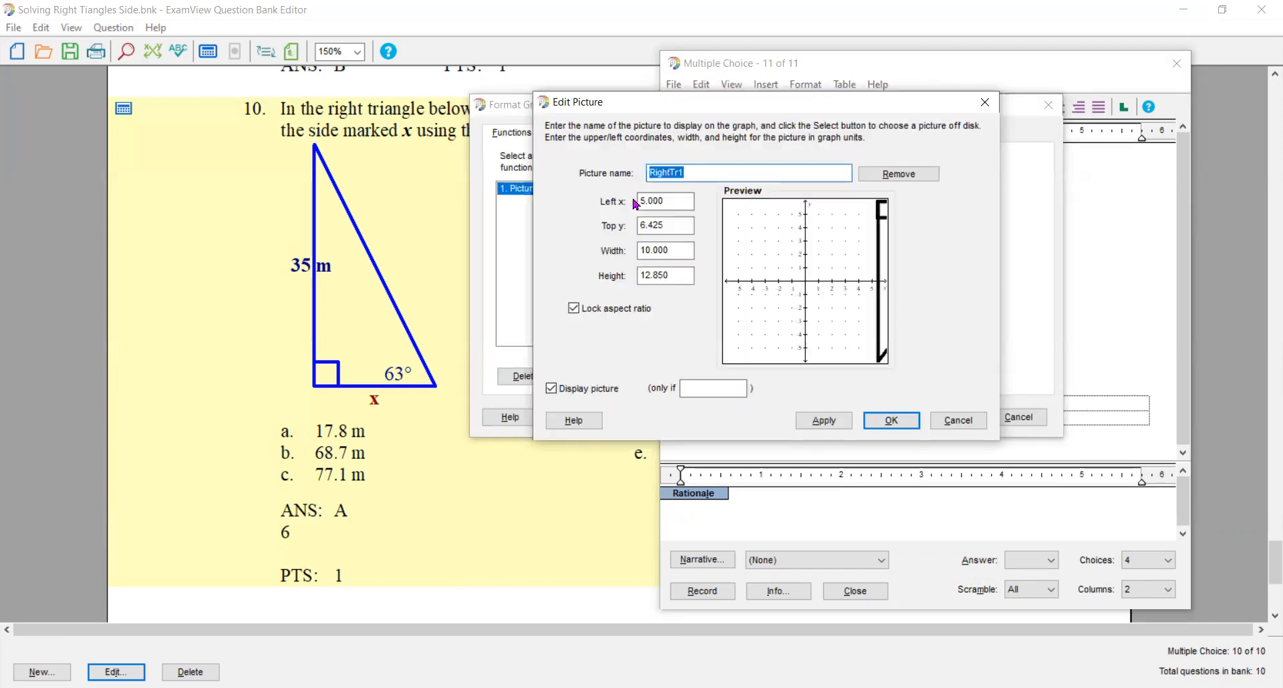
left_click(640, 200)
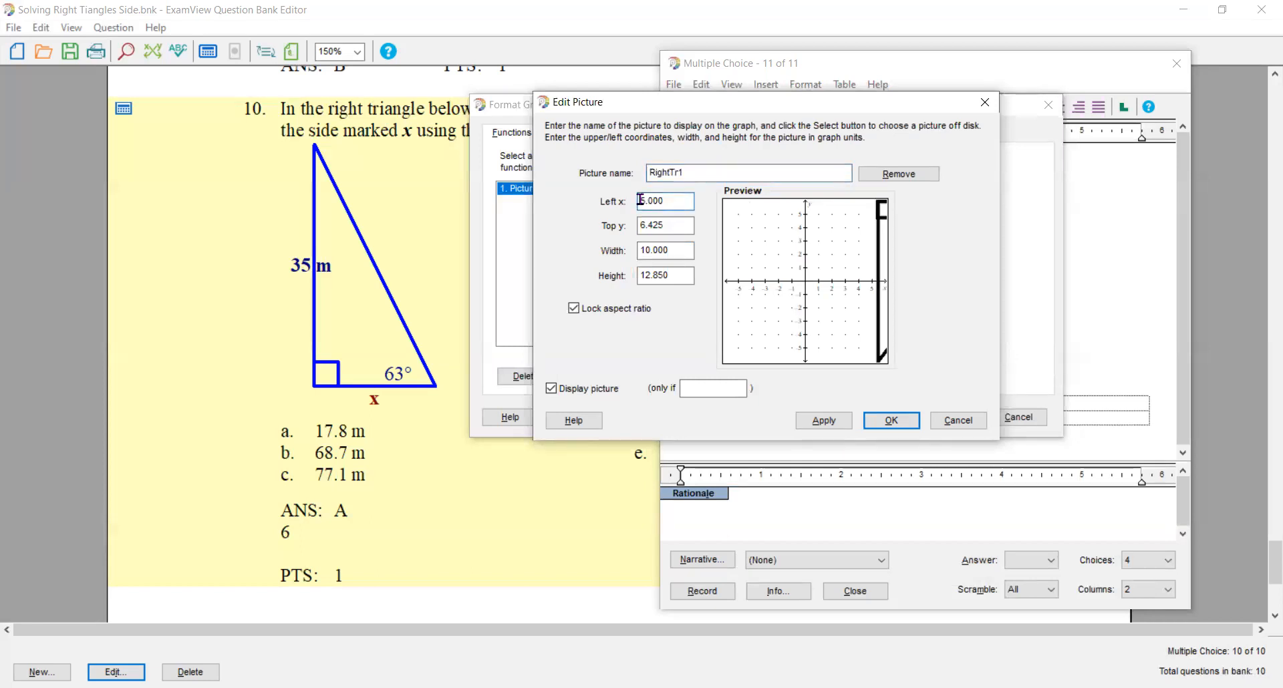
type("-")
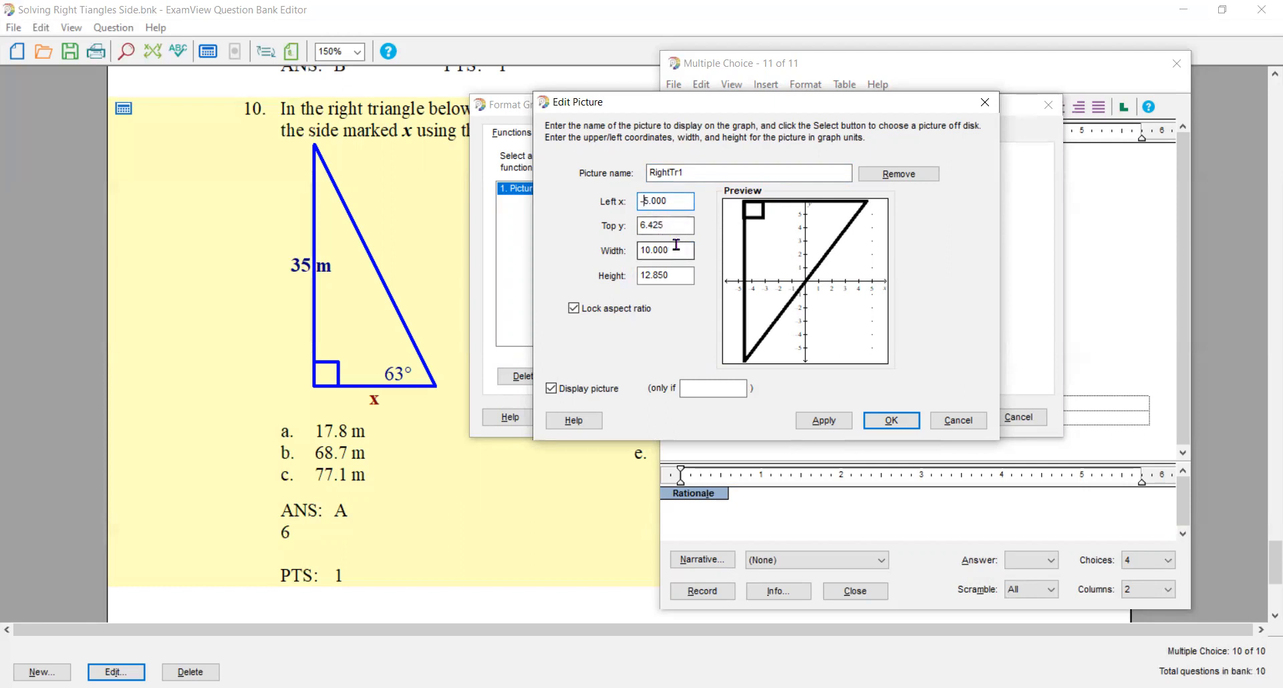
left_click_drag(675, 247, 636, 254)
type("7")
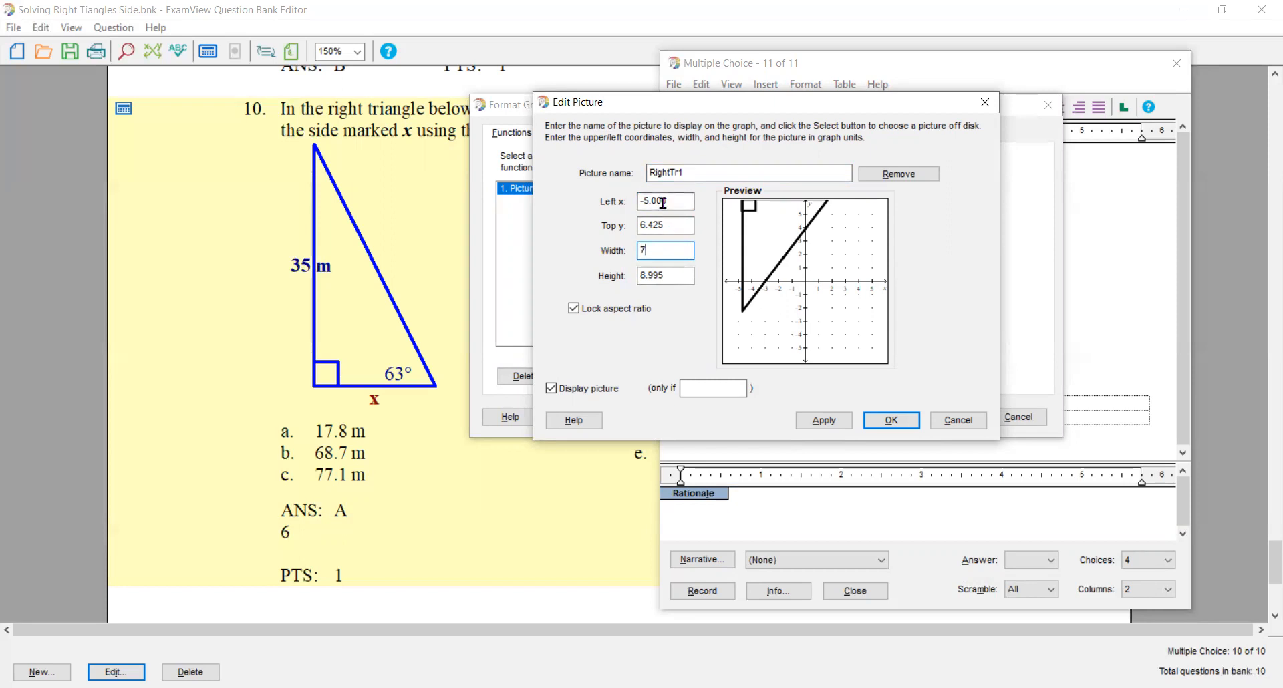
double_click(643, 199)
type("-3.5")
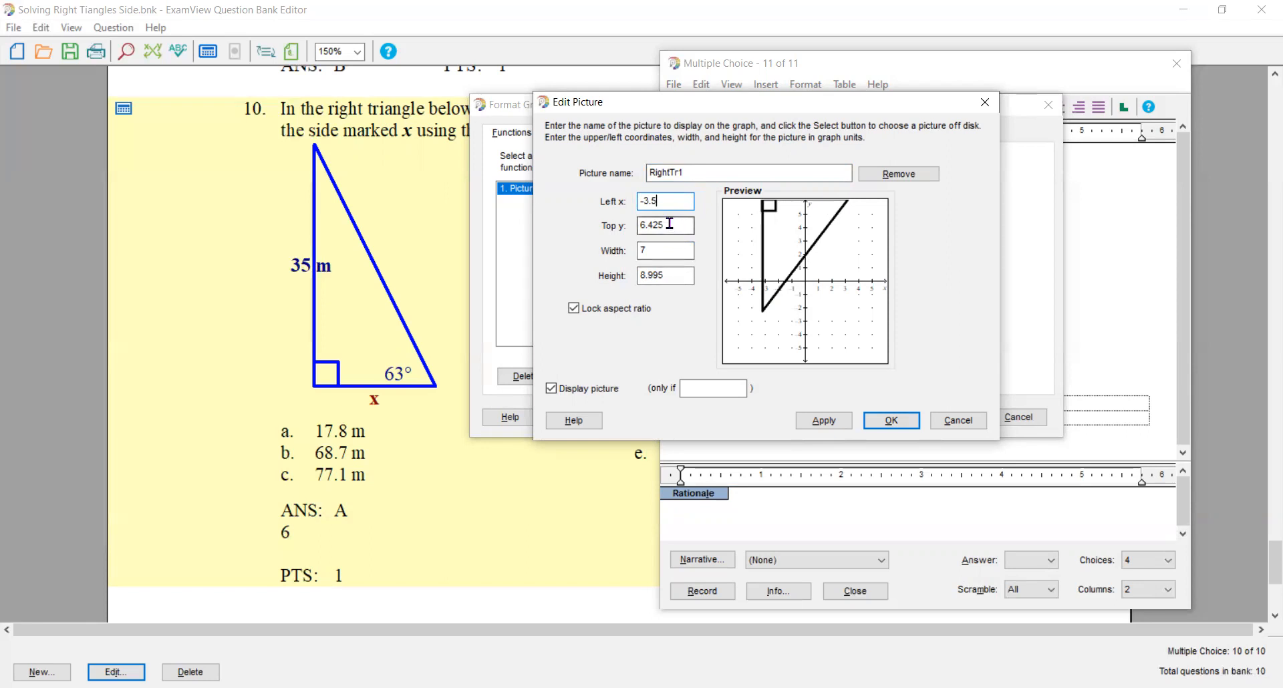
left_click_drag(668, 224, 638, 225)
type("4.5")
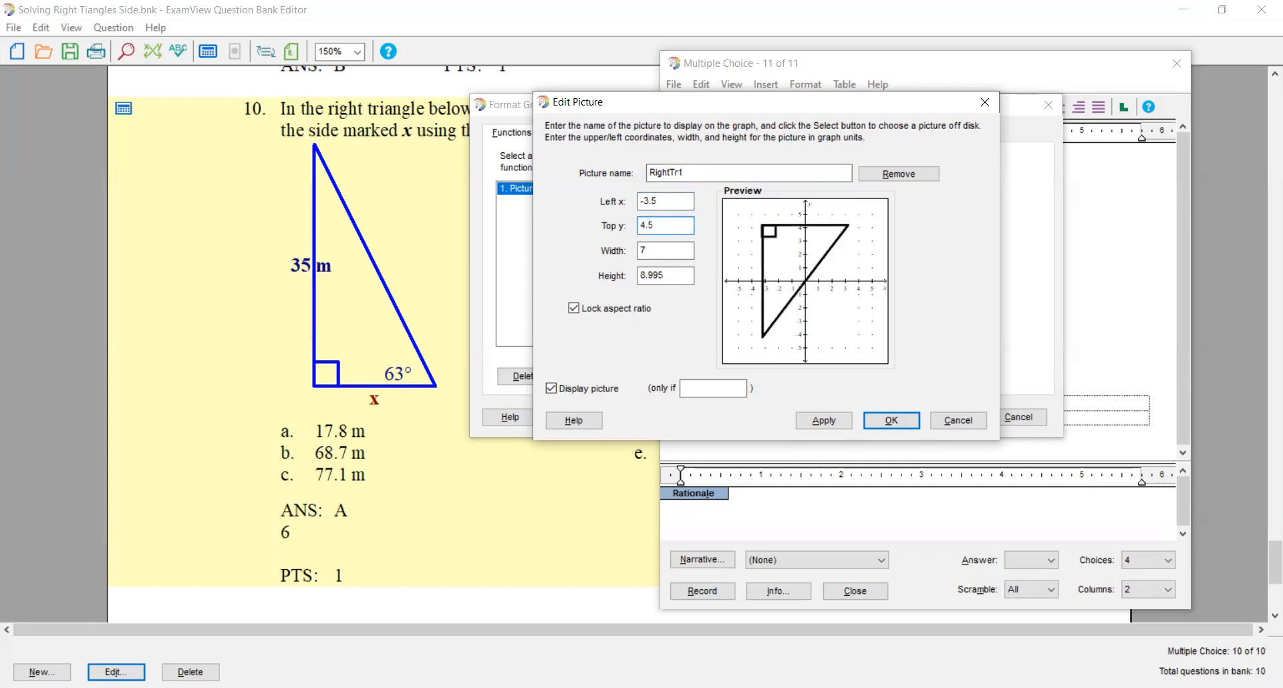
- Make the RightTr1 picture display only if which=1 and accept the picture settings
left_click(713, 386)
type("which=1")
left_click(878, 417)
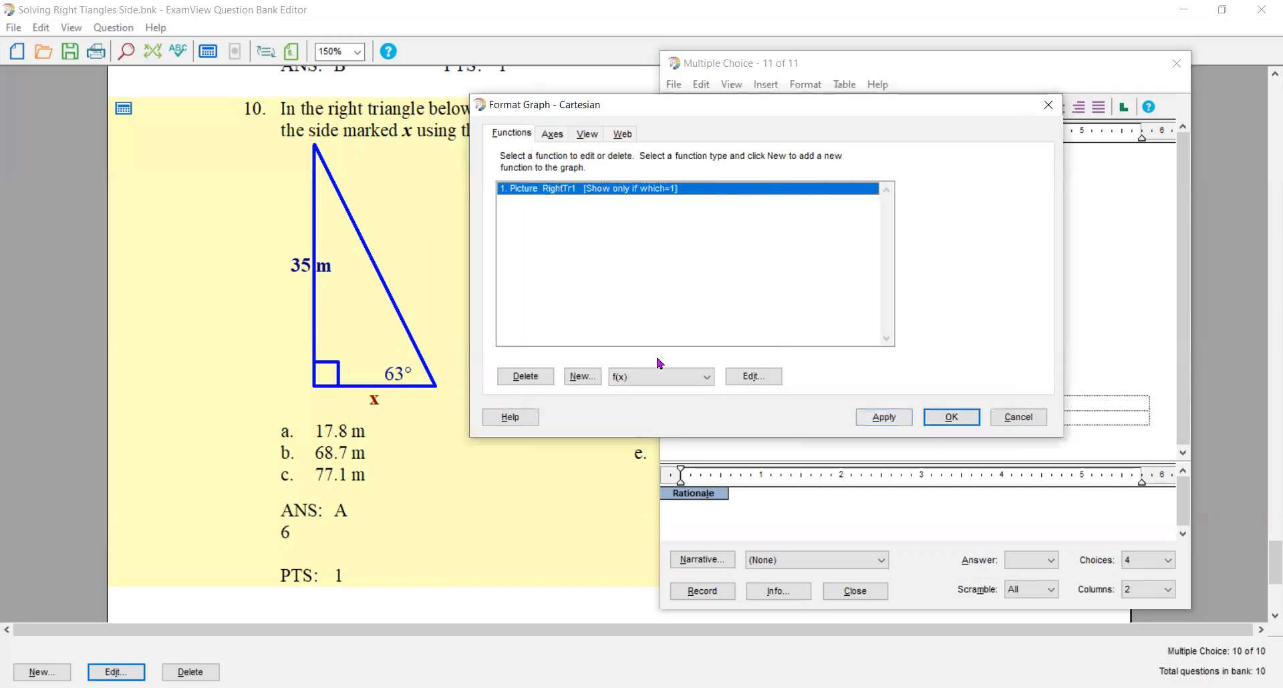
- Add a second picture function to the graph and load the JPEG file RightTr2.jpg from the Desktop
left_click(709, 381)
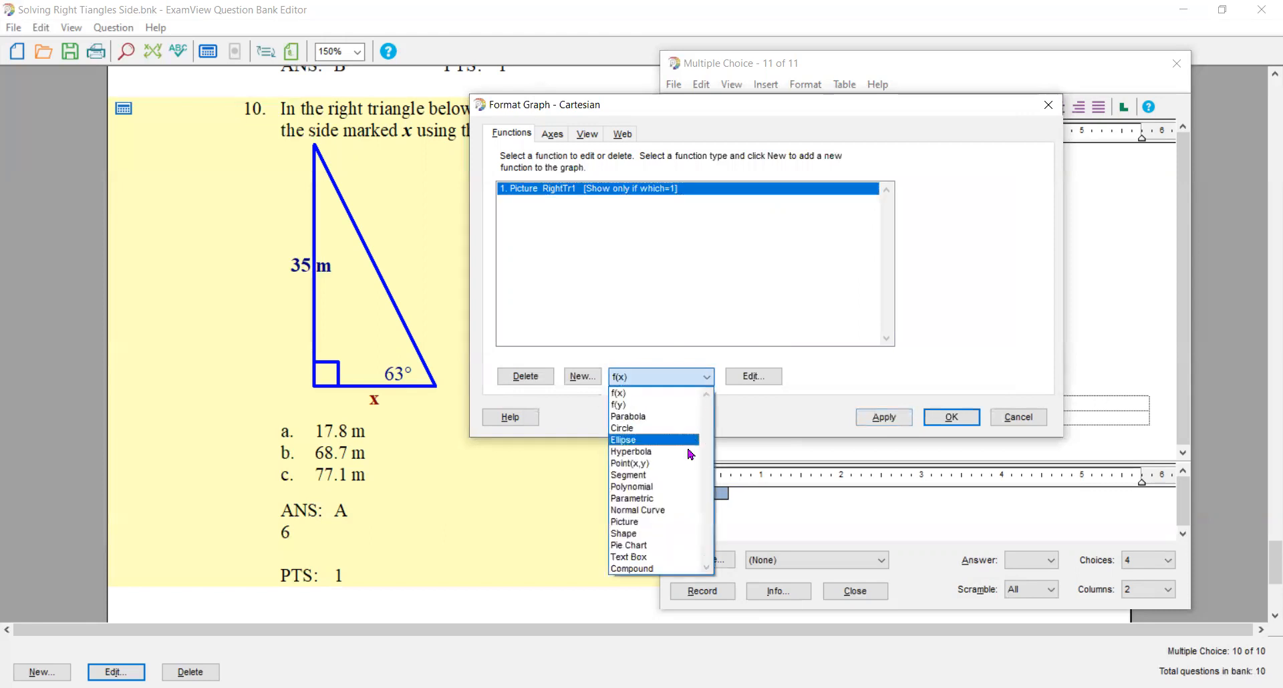
left_click(647, 522)
left_click(579, 378)
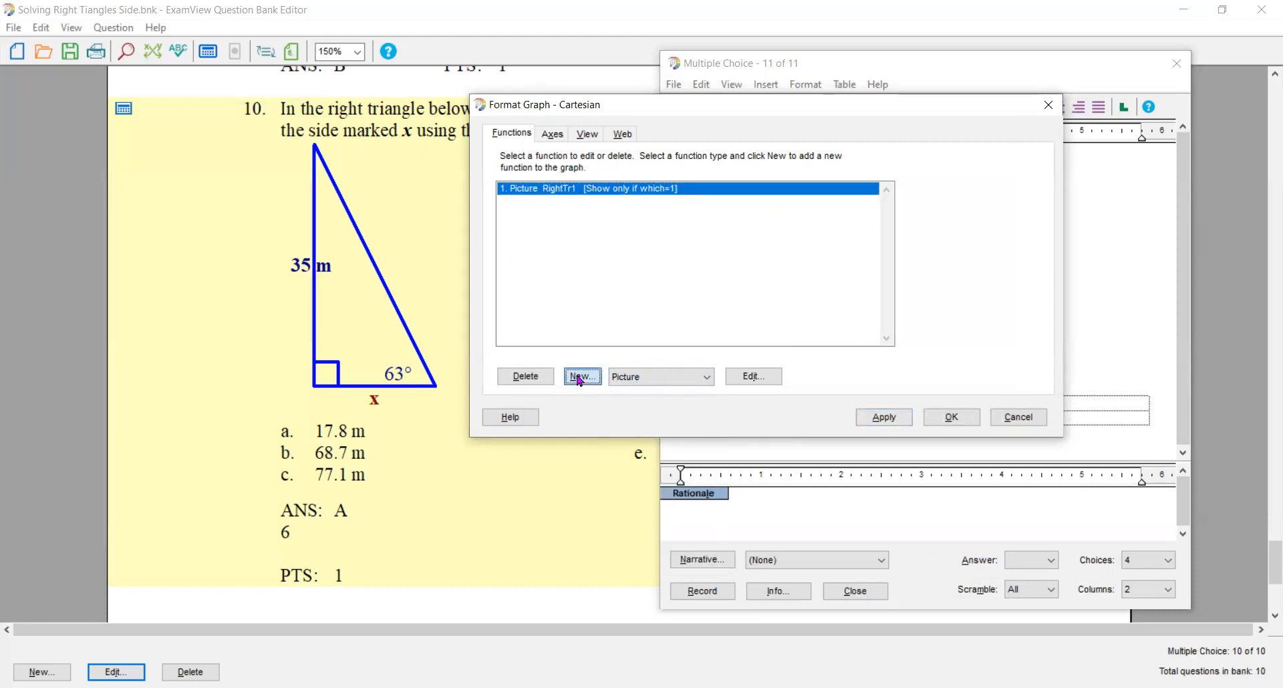
left_click(913, 176)
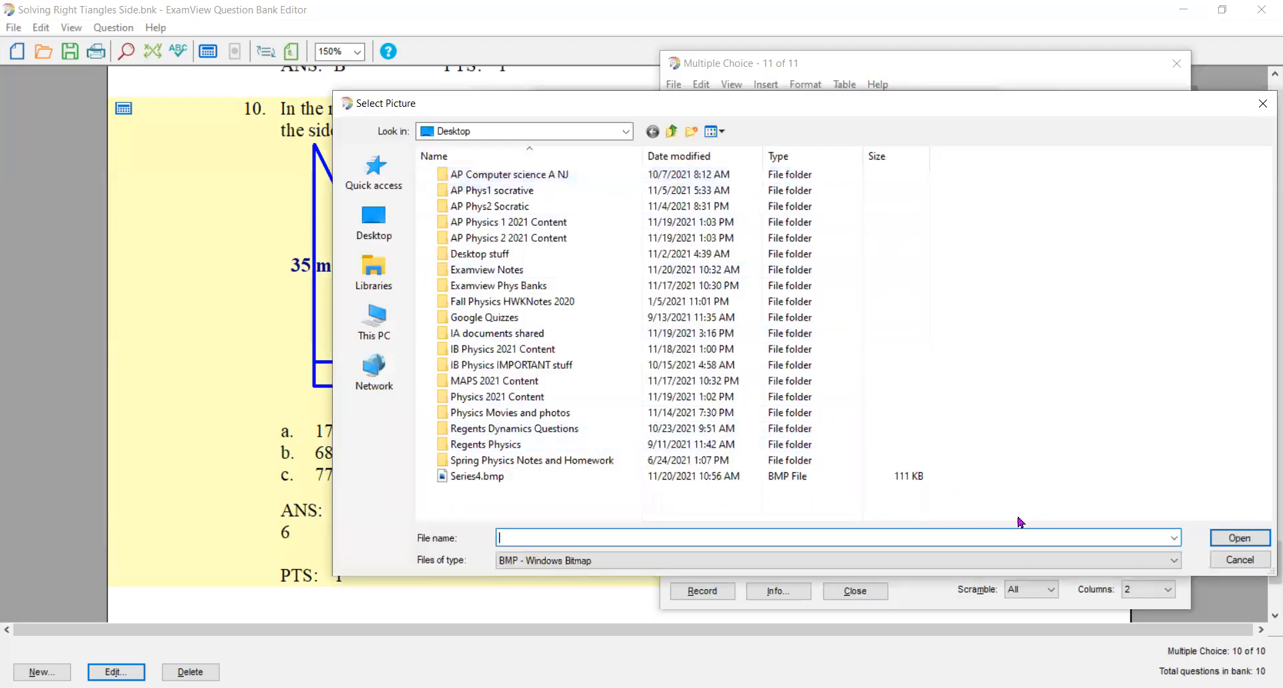
left_click(1161, 561)
left_click(1076, 596)
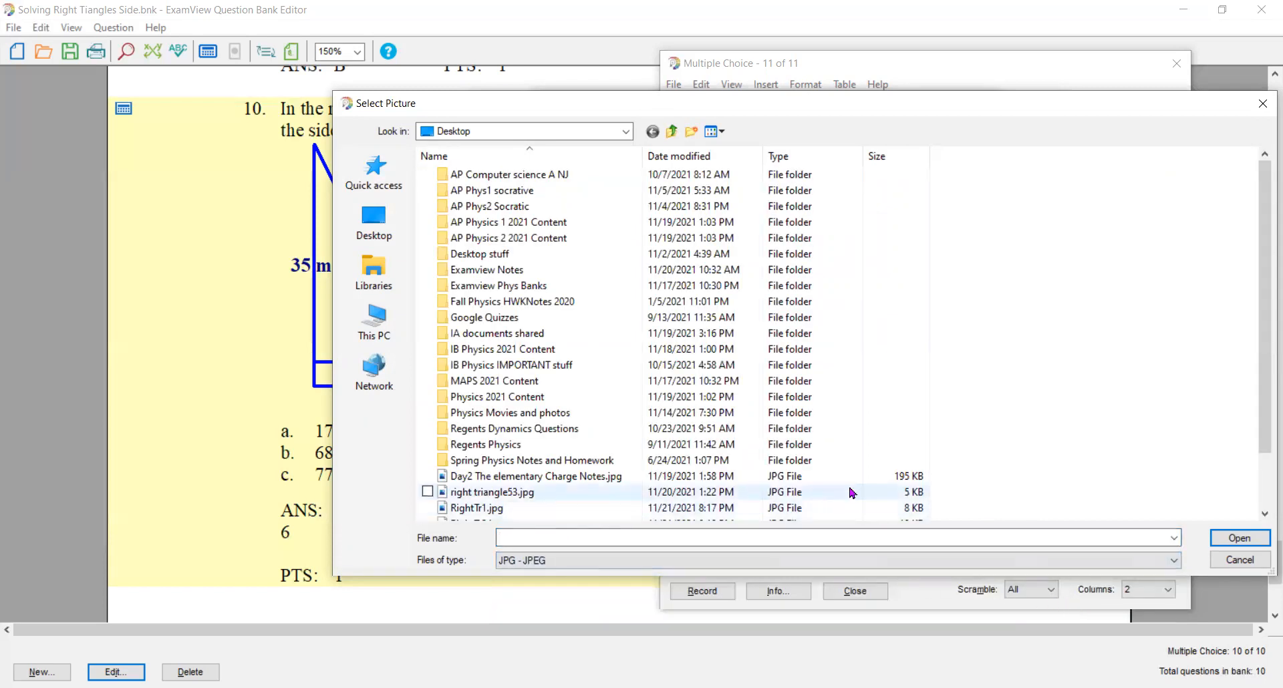
left_click_drag(1265, 422, 1265, 449)
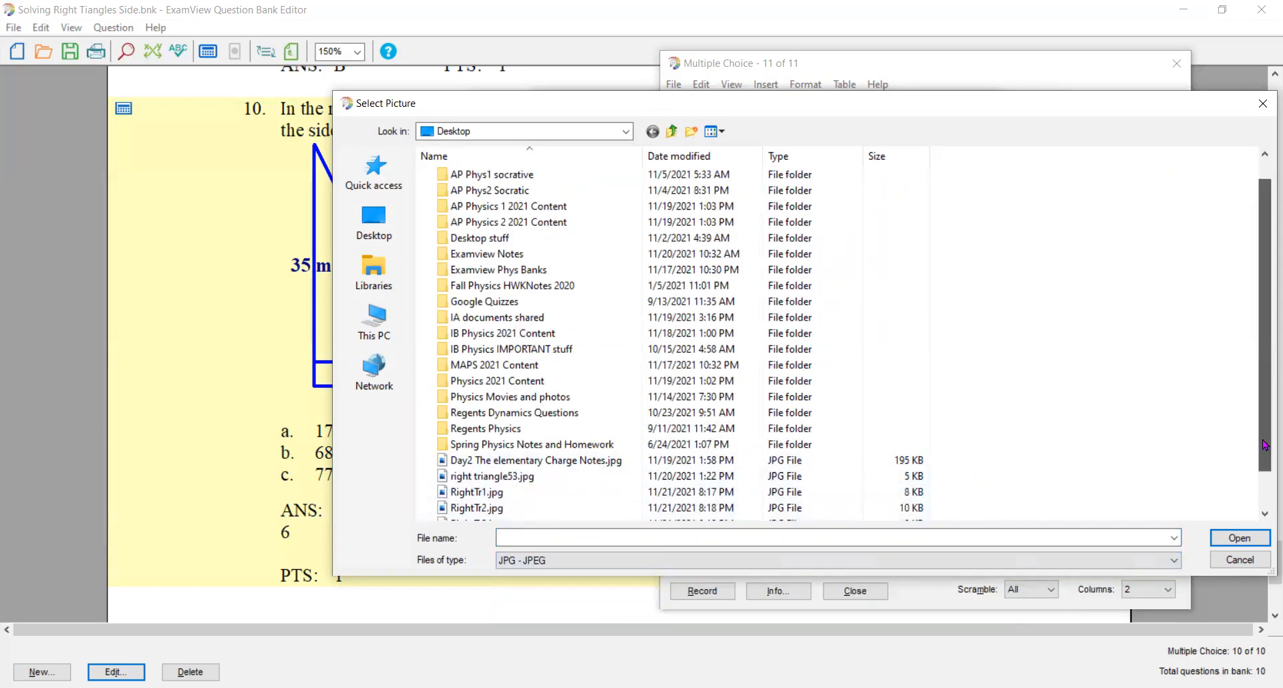
left_click(480, 493)
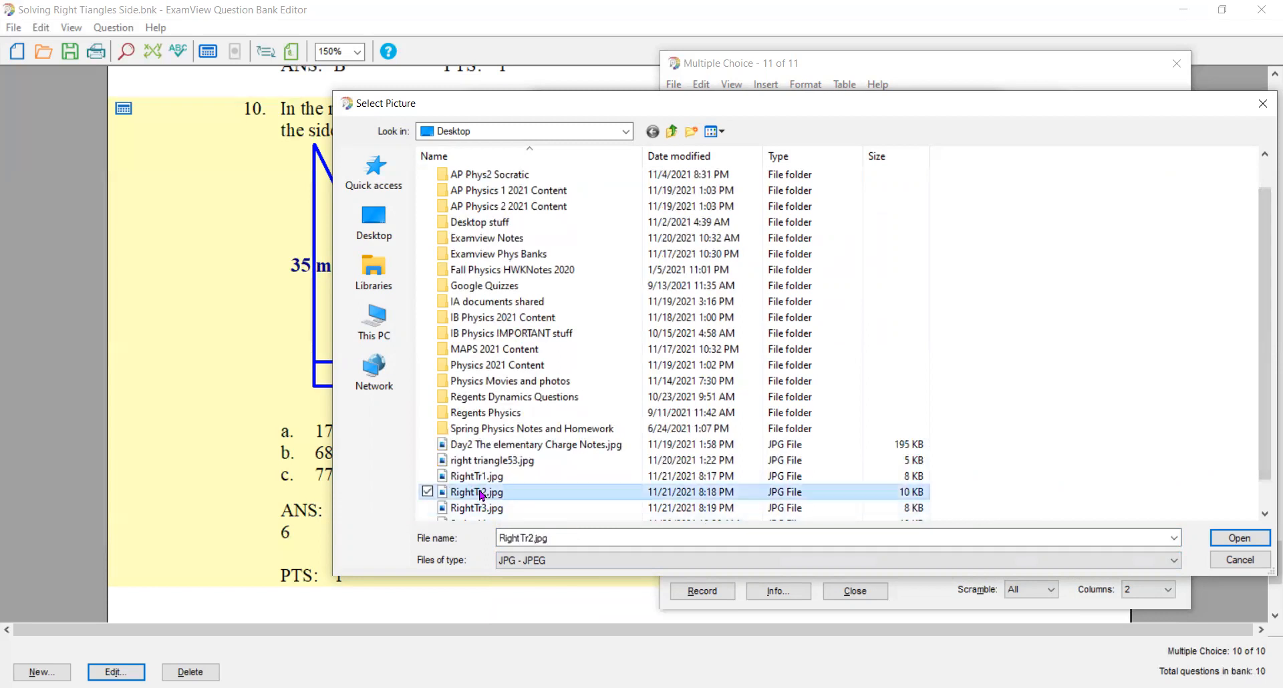
double_click(480, 493)
- Set the second triangle picture's width to 10, left x to -5 and top y to 2.62
left_click(671, 249)
left_click_drag(671, 249, 640, 252)
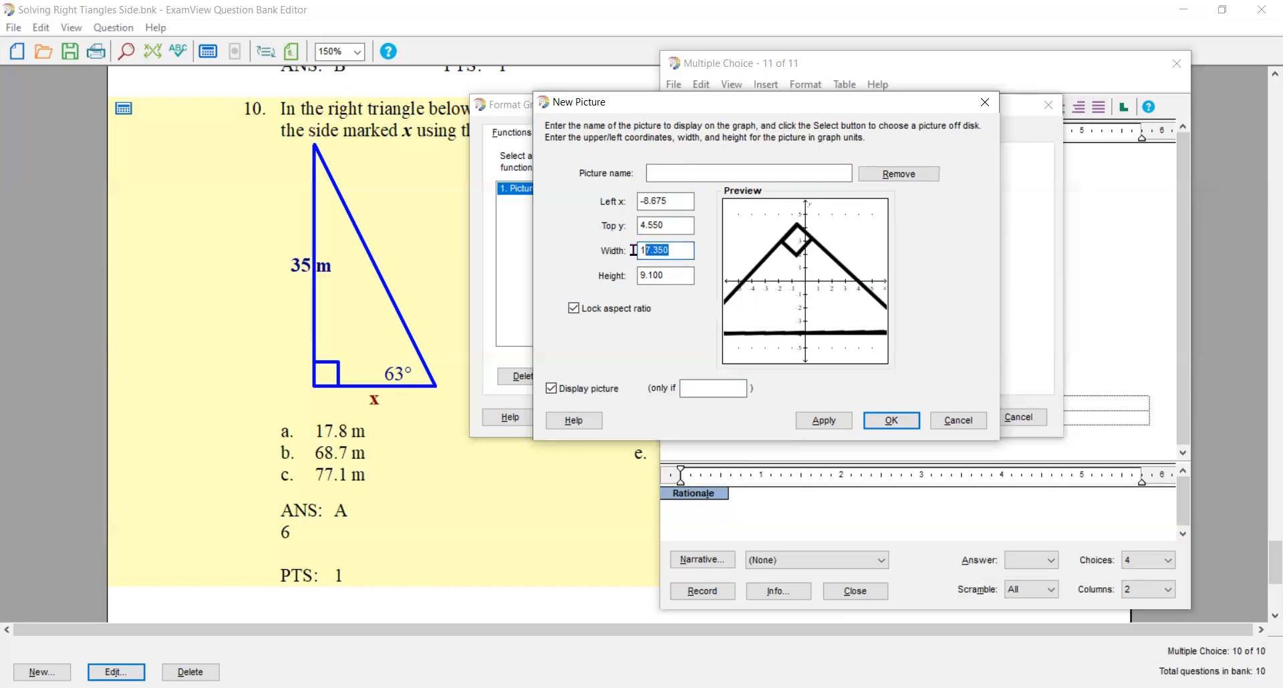
type("10")
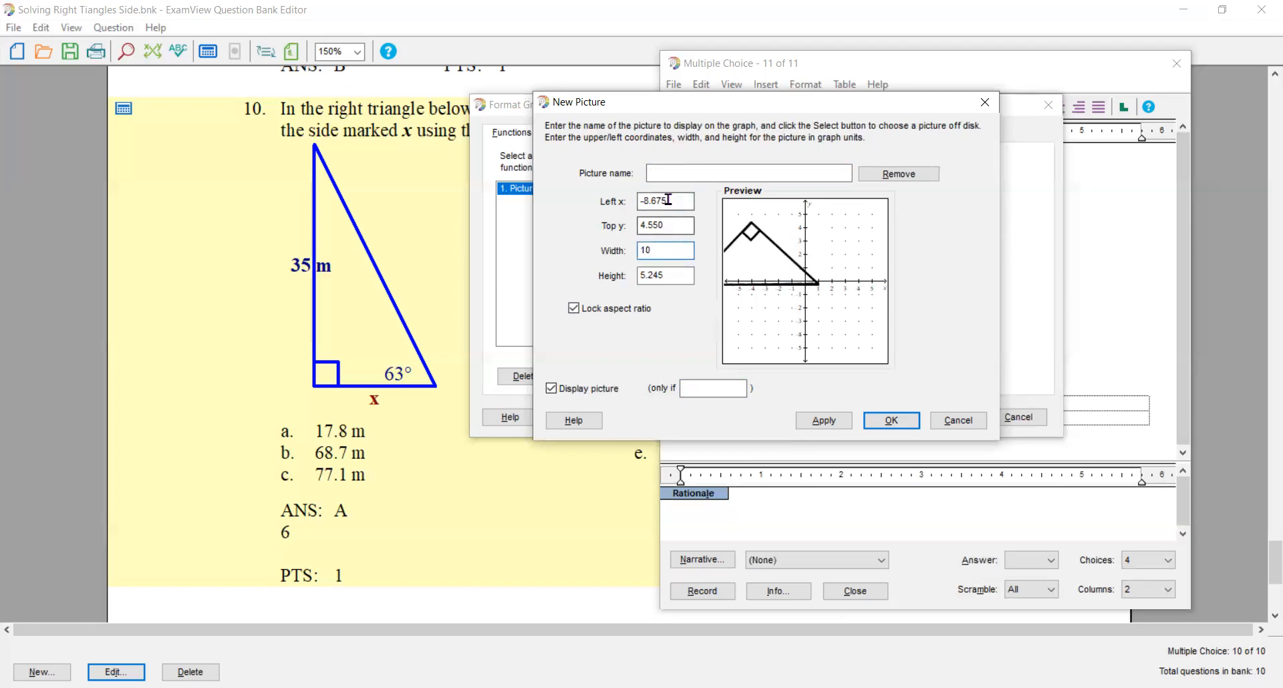
left_click_drag(667, 201, 644, 203)
type("-5")
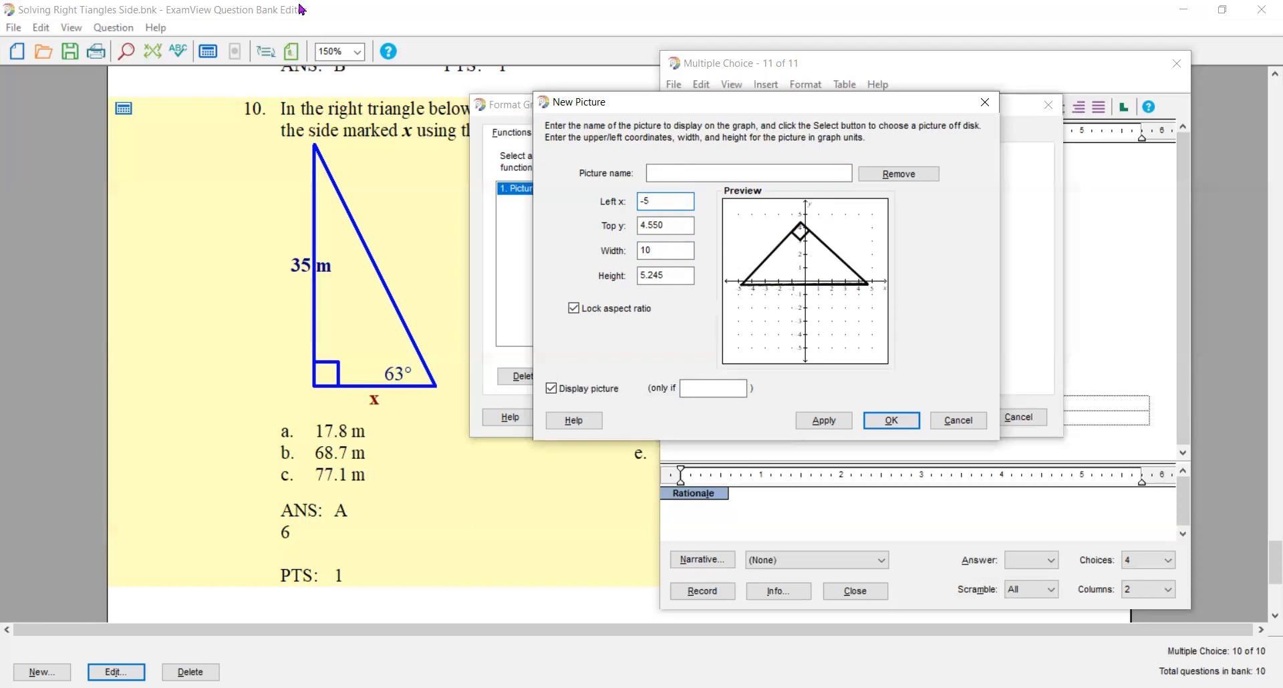
left_click(660, 274)
left_click_drag(660, 275, 643, 275)
left_click(672, 272)
left_click_drag(667, 224, 618, 247)
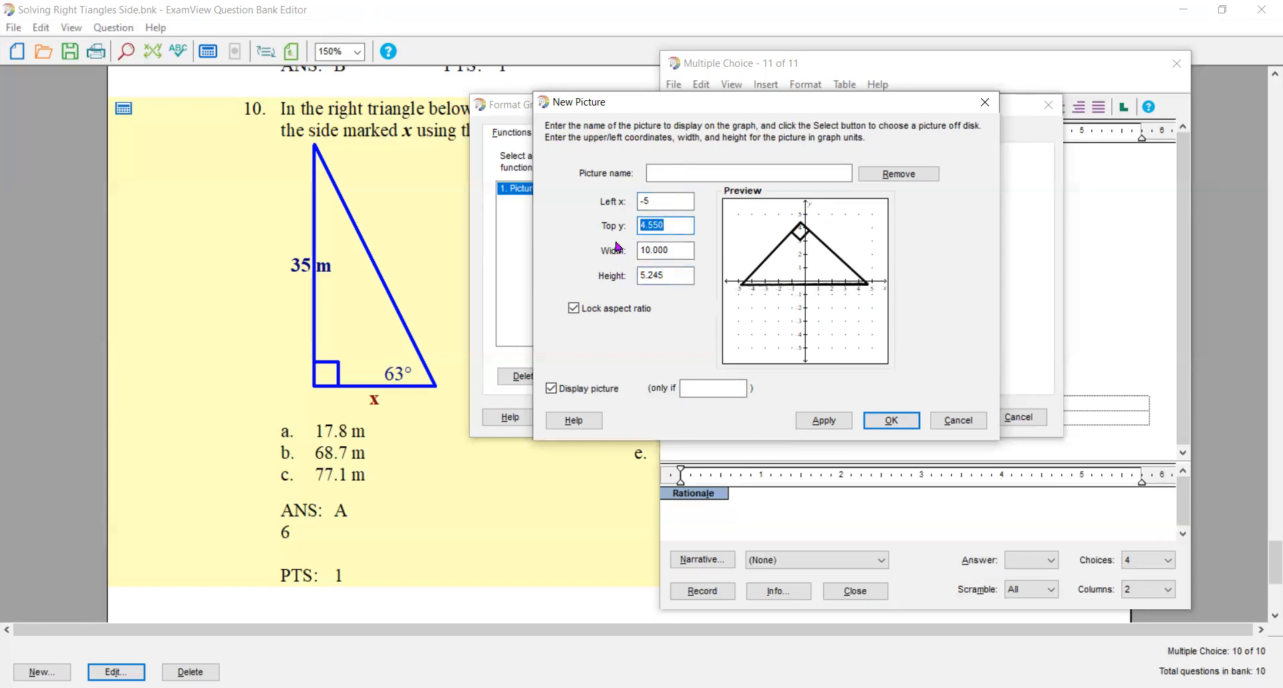
type("2.62")
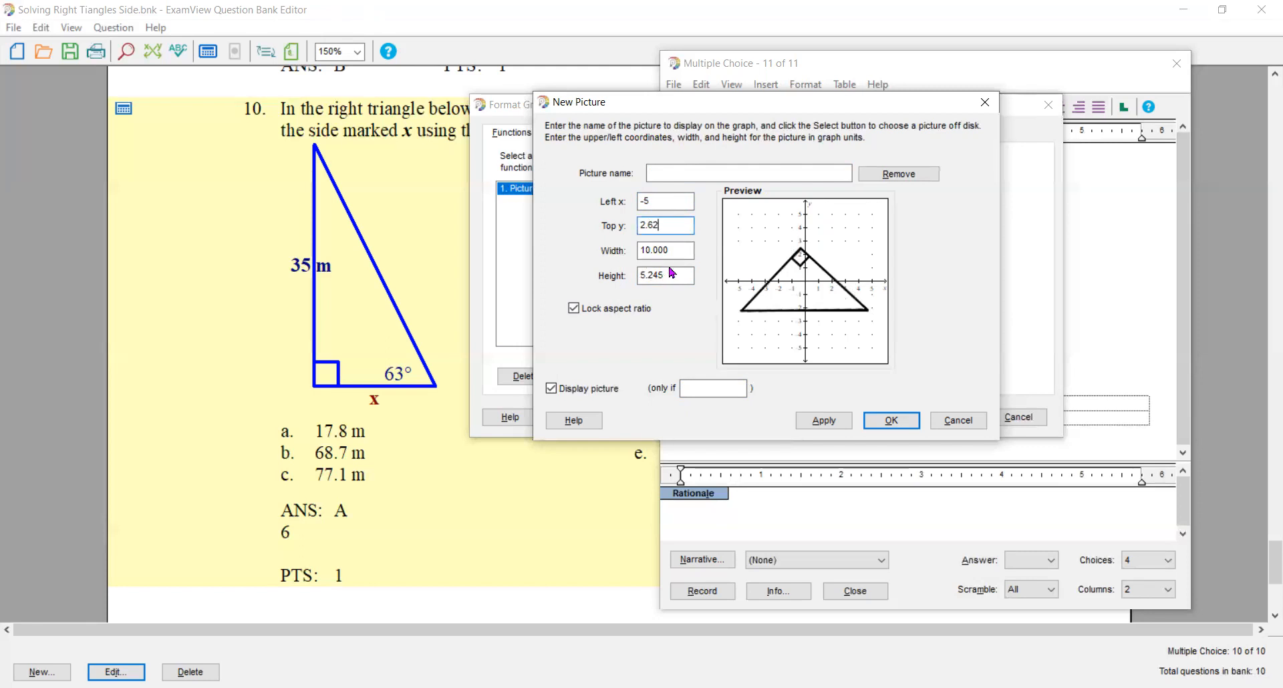
- Display the picture only if Which=2, name it RightTr2 and add it to the graph
left_click(697, 386)
type("W")
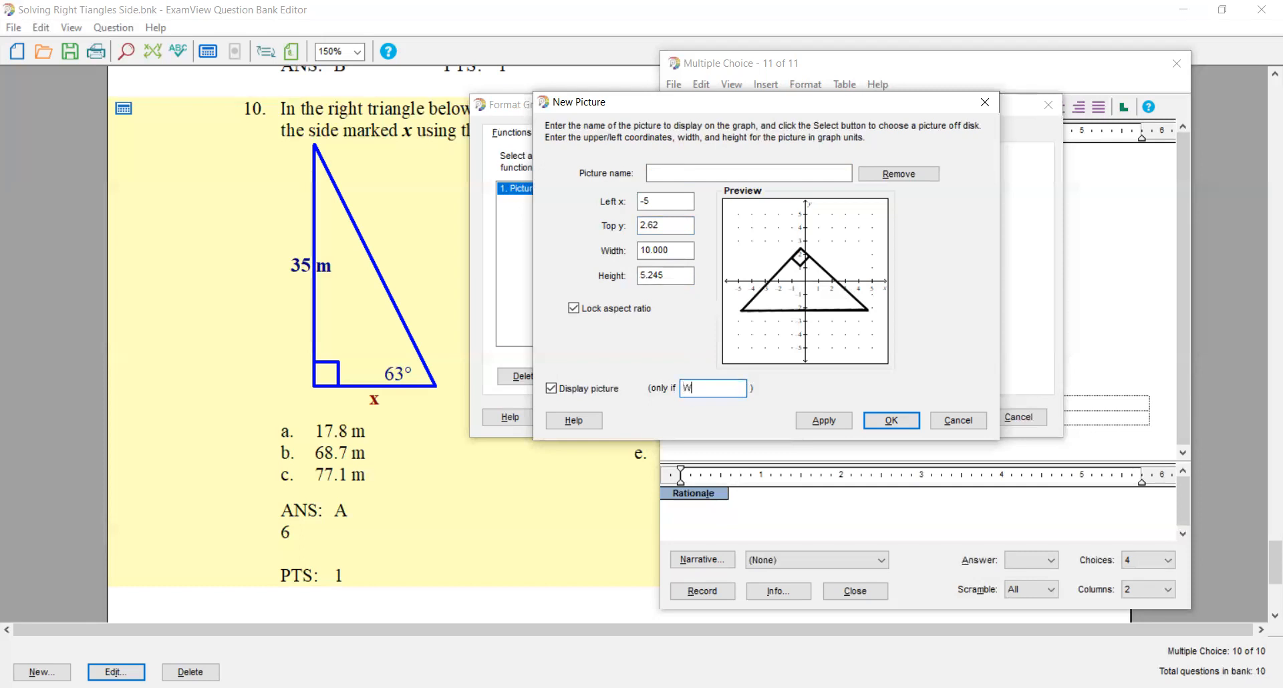
type("hich=2")
left_click(651, 172)
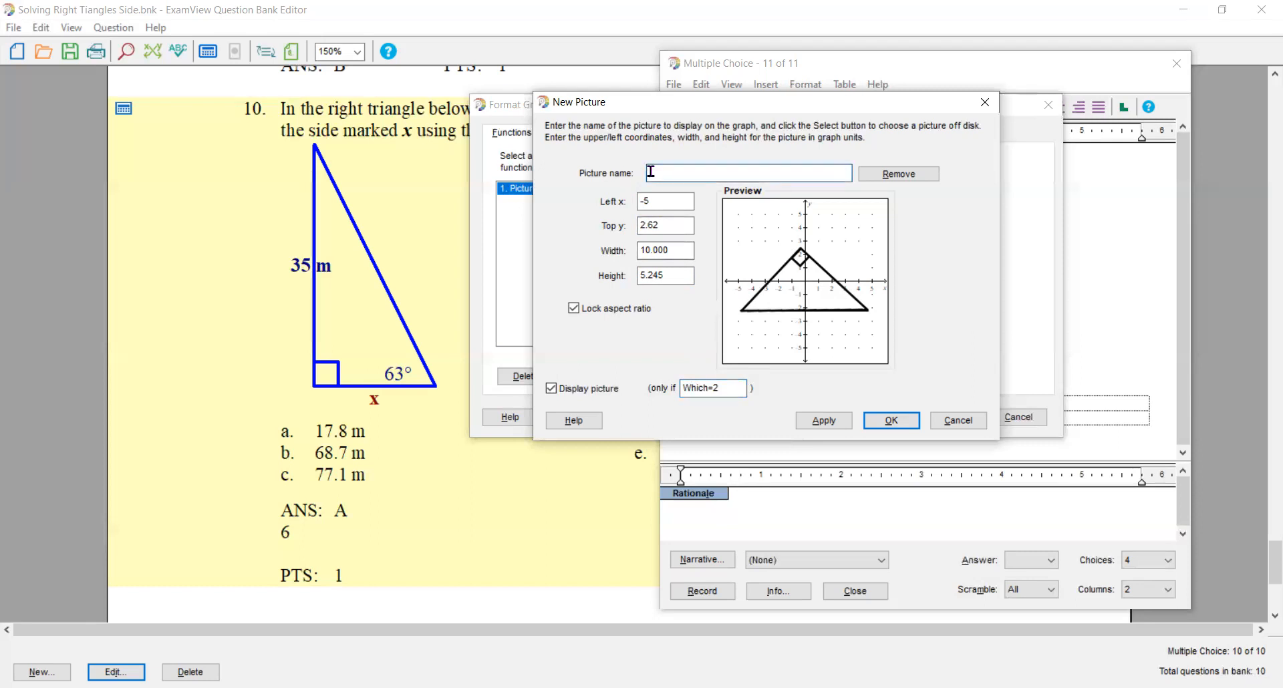
type("RightTr2")
key("Return")
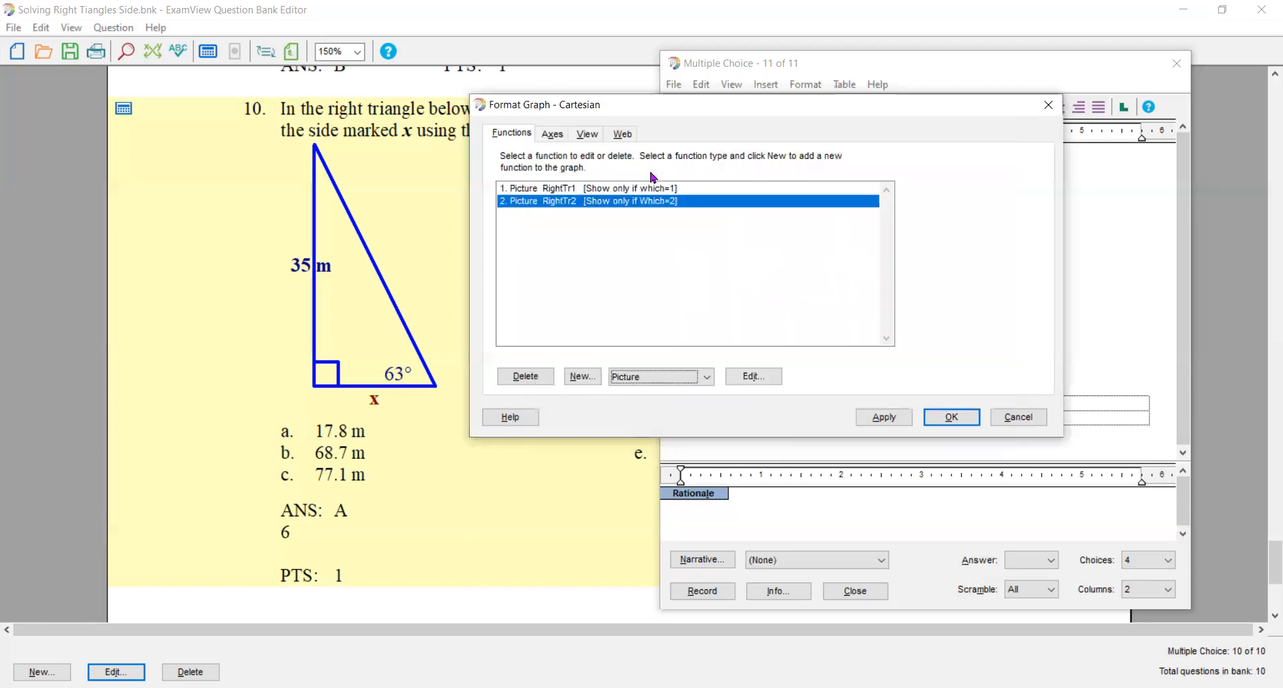
- Add a third picture function to the graph and load the JPEG file RightTr3.jpg from the Desktop
left_click(581, 377)
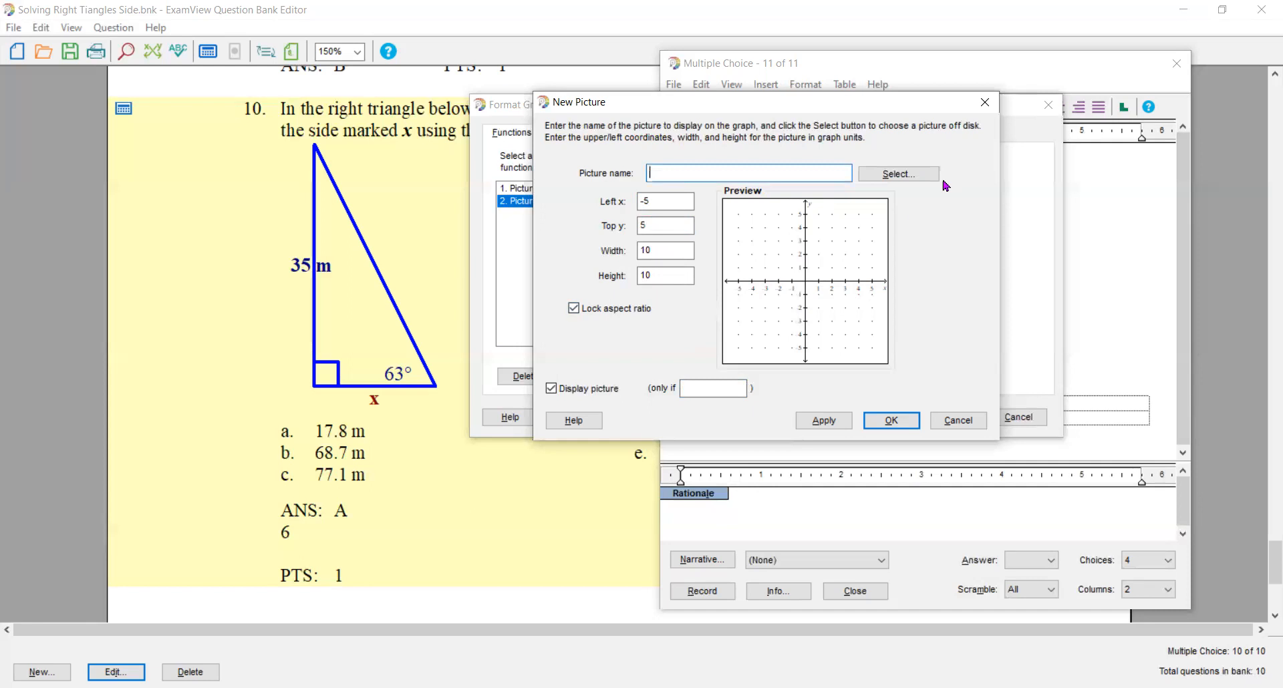
left_click(920, 176)
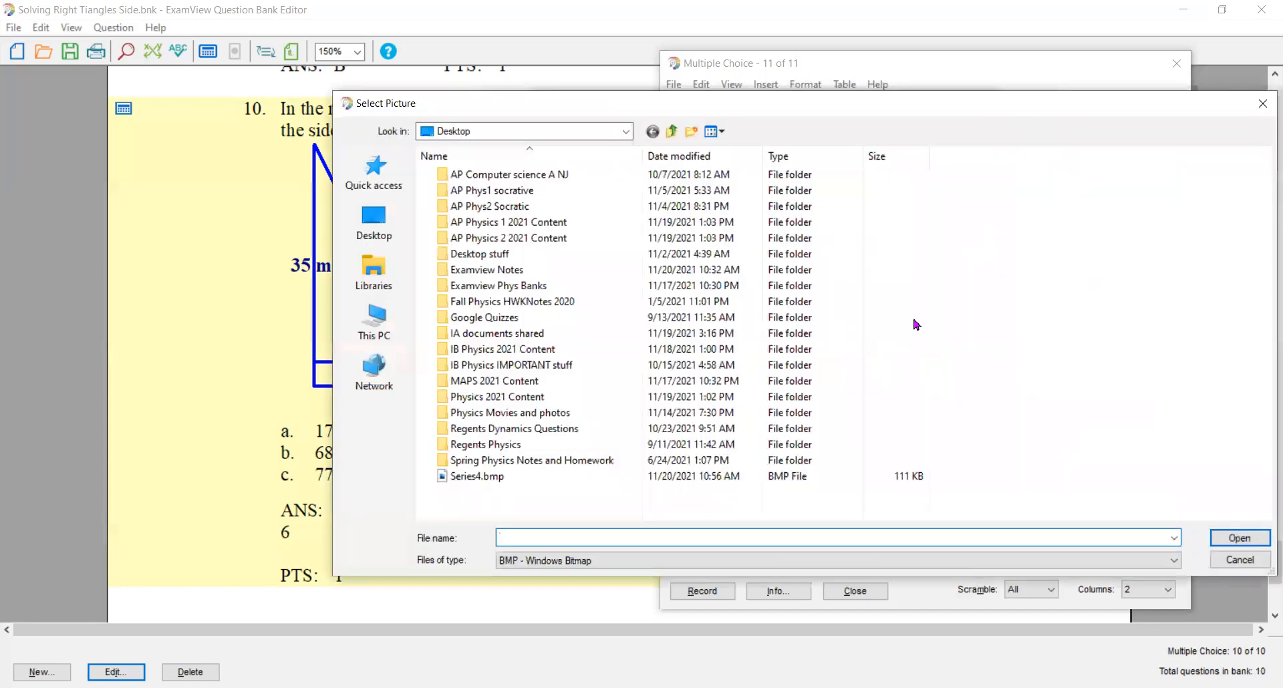
left_click(1136, 561)
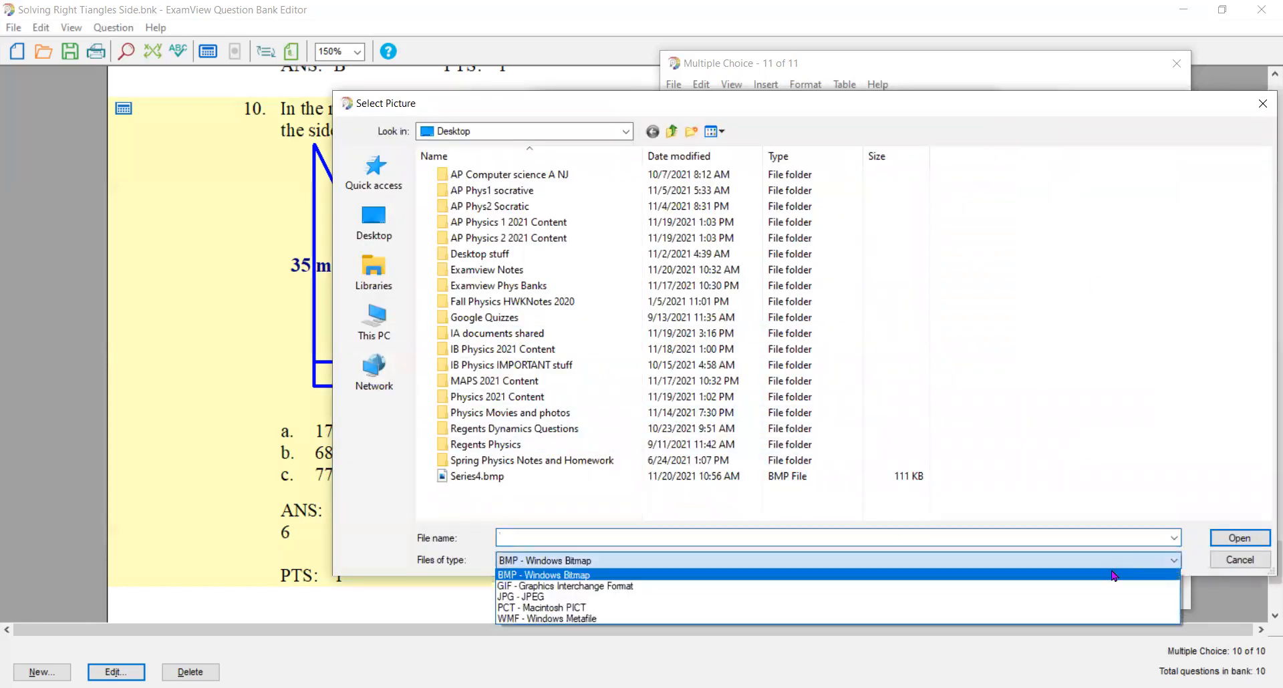
left_click(1049, 597)
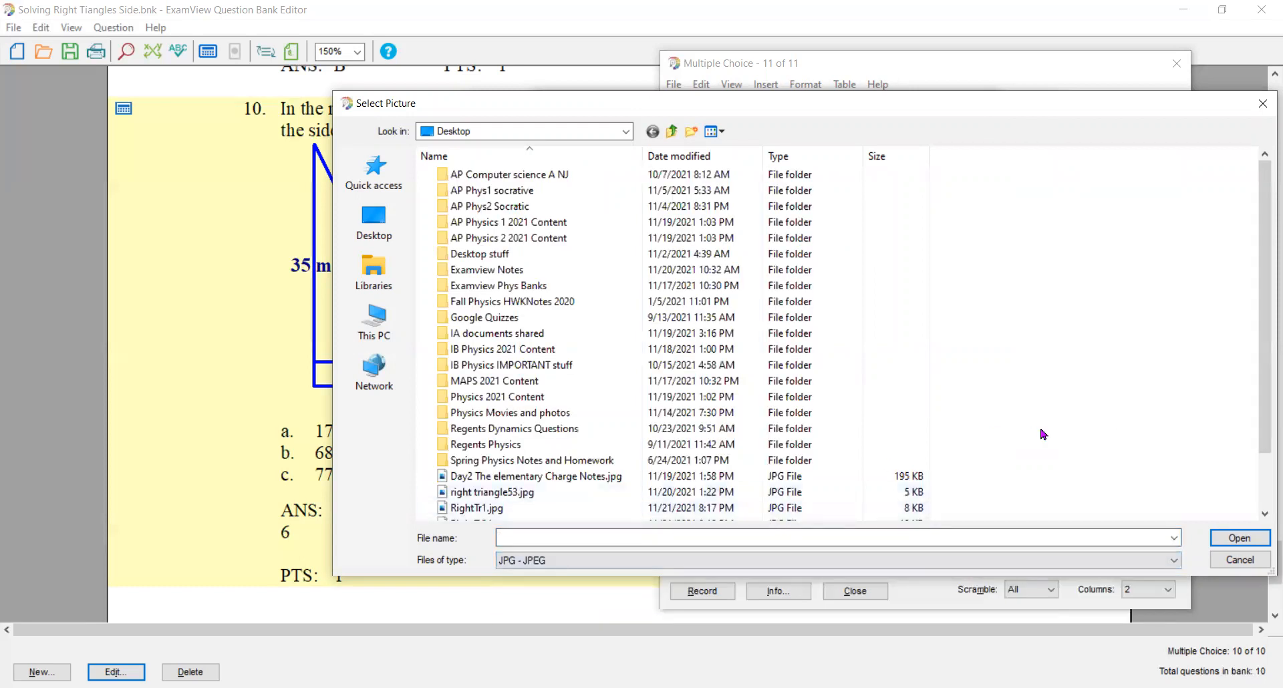
scroll(548, 431, "down", 1)
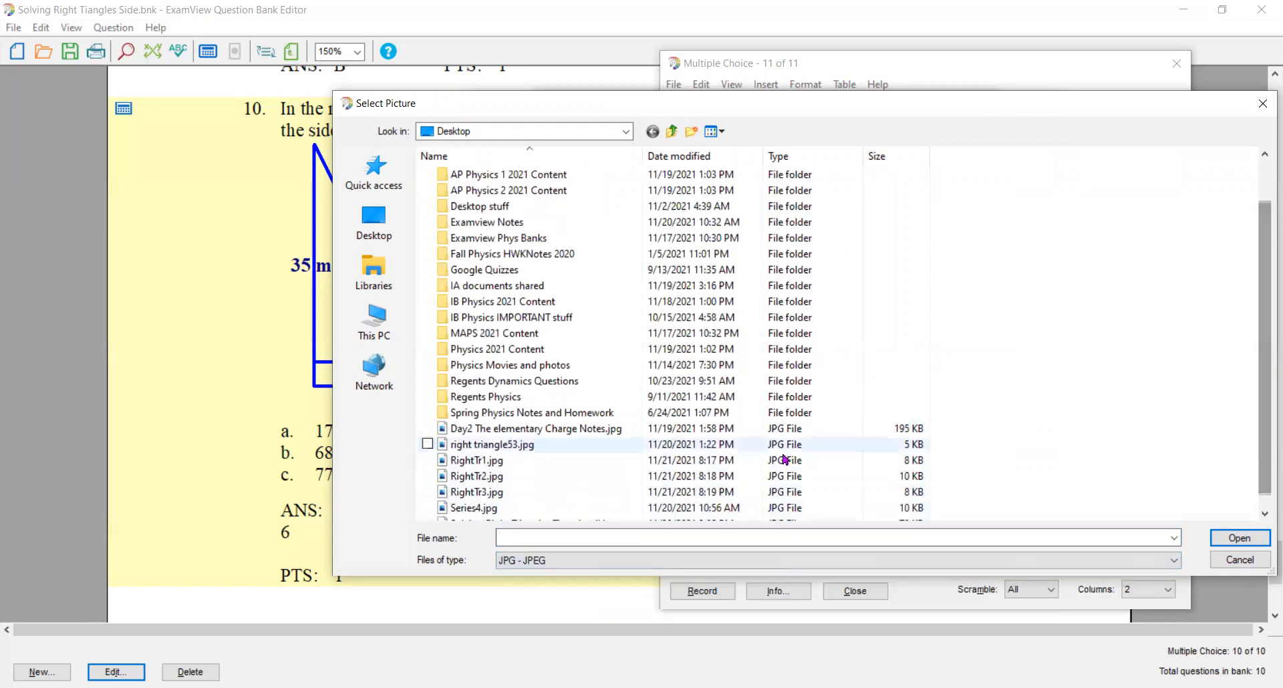
double_click(529, 496)
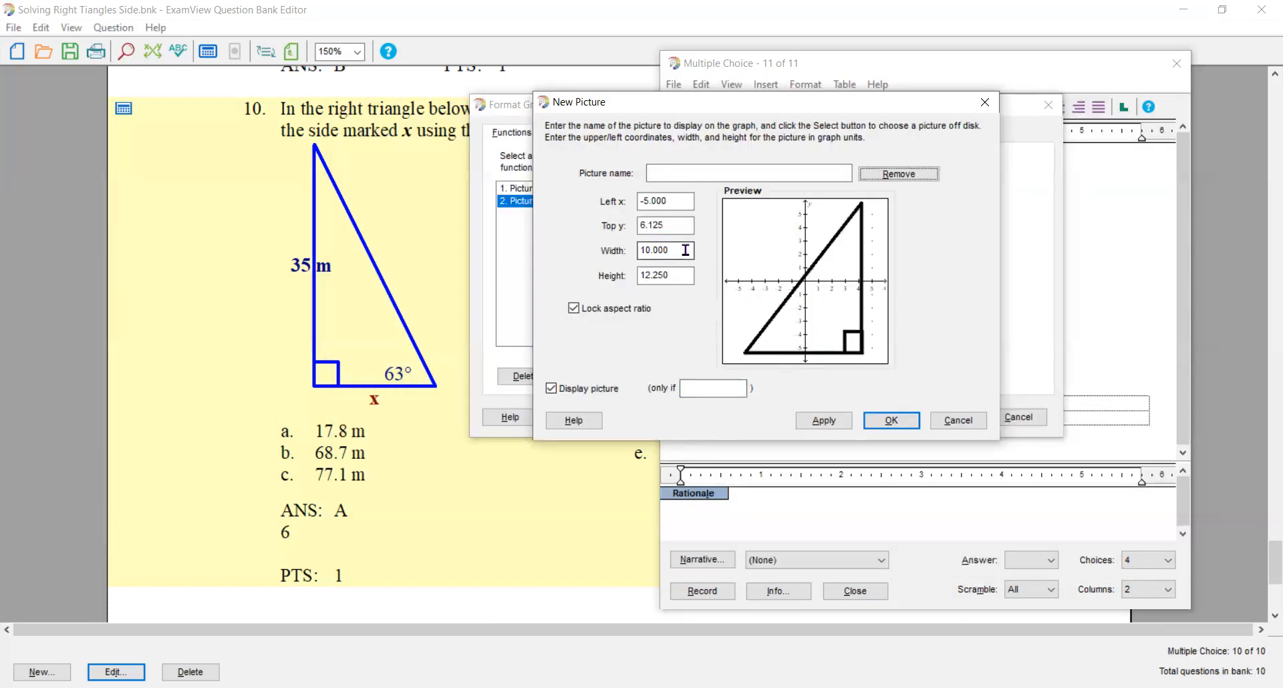
- Set the third triangle picture's width to 7, left x to -3.5 and top y to 4.3
left_click_drag(670, 249, 623, 251)
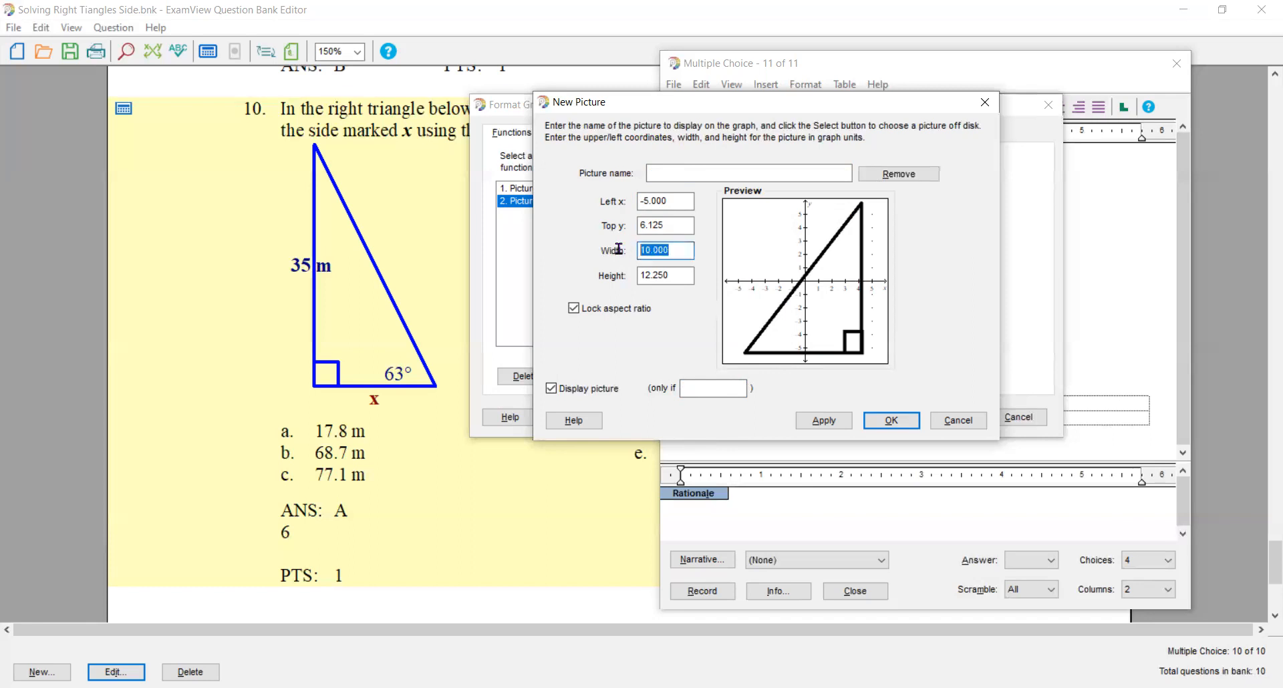
type("7")
left_click_drag(669, 201, 645, 203)
type("-3.5")
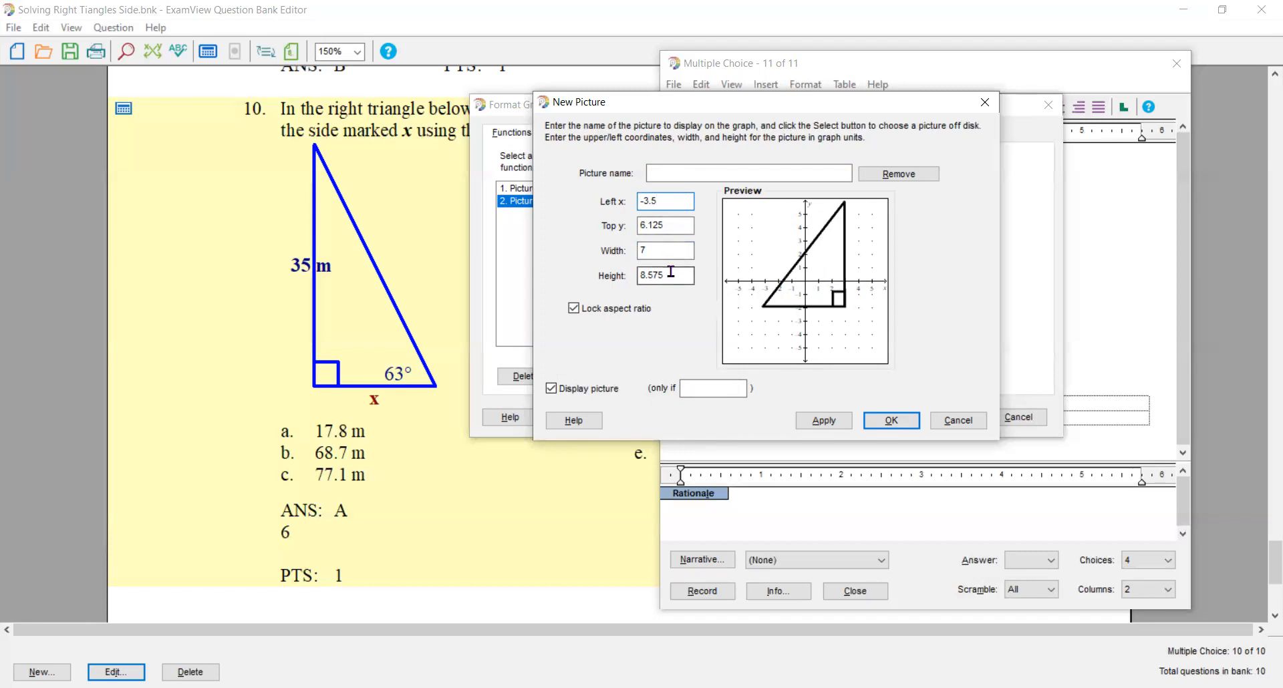
left_click_drag(668, 225, 622, 228)
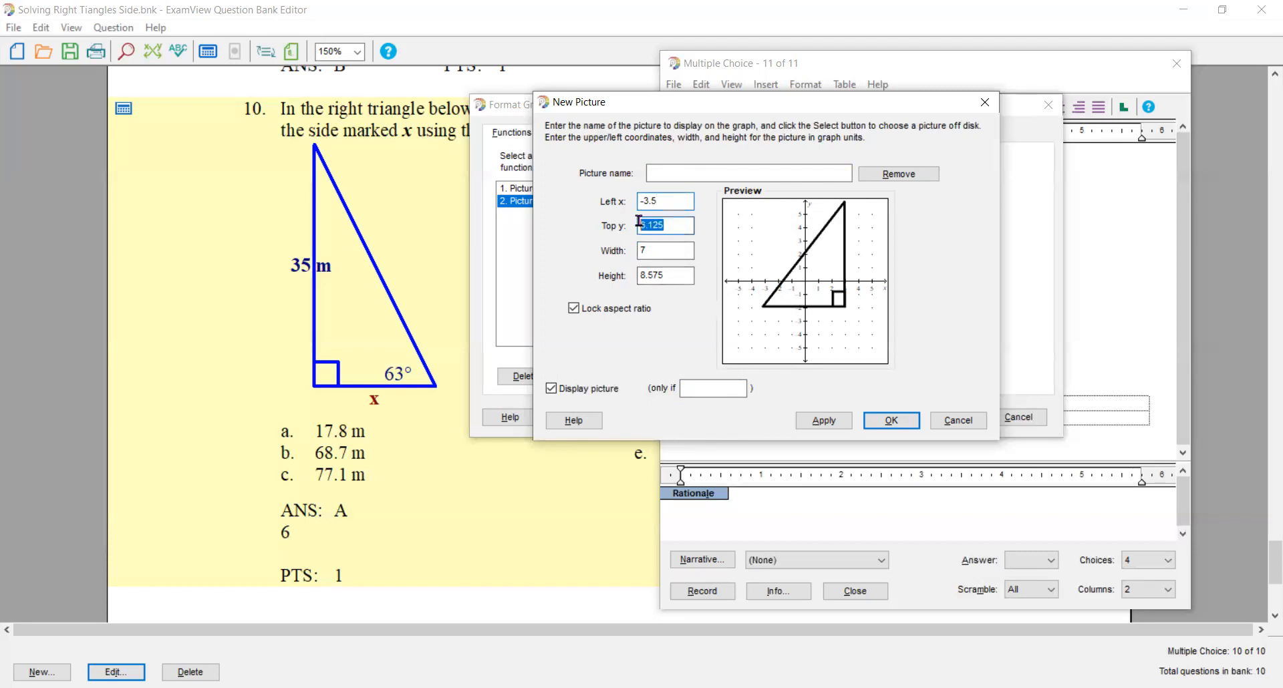
type("4.3")
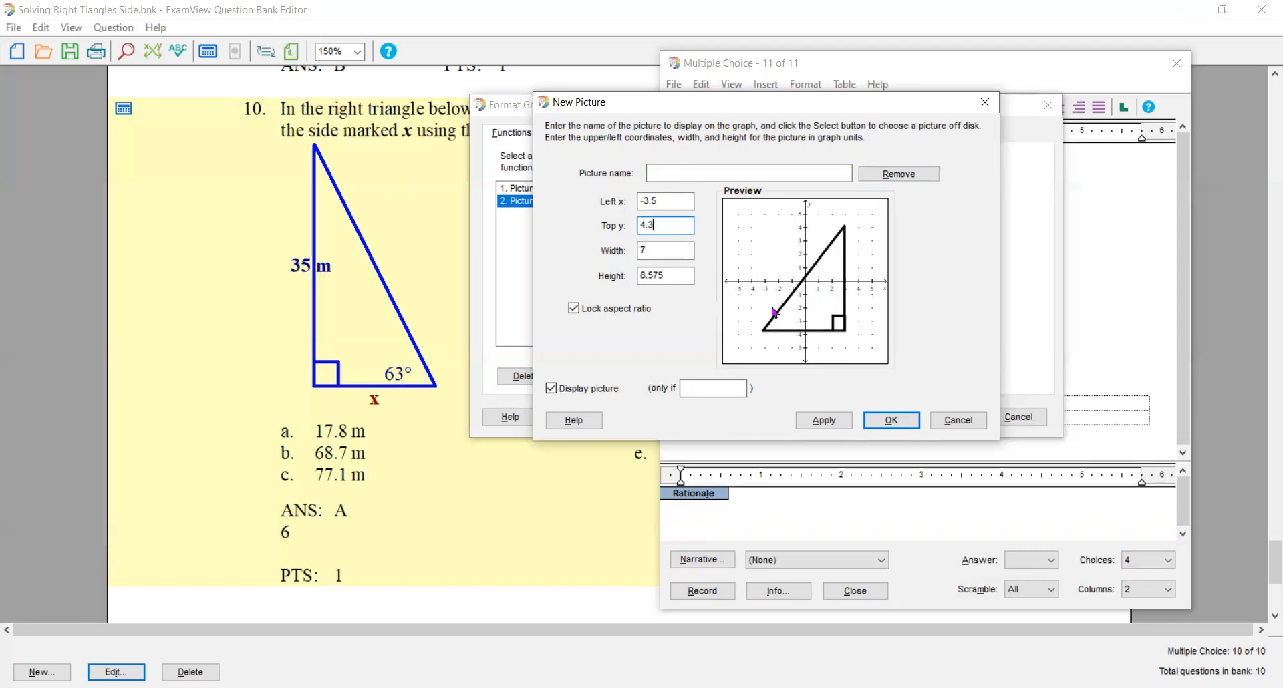
type("R")
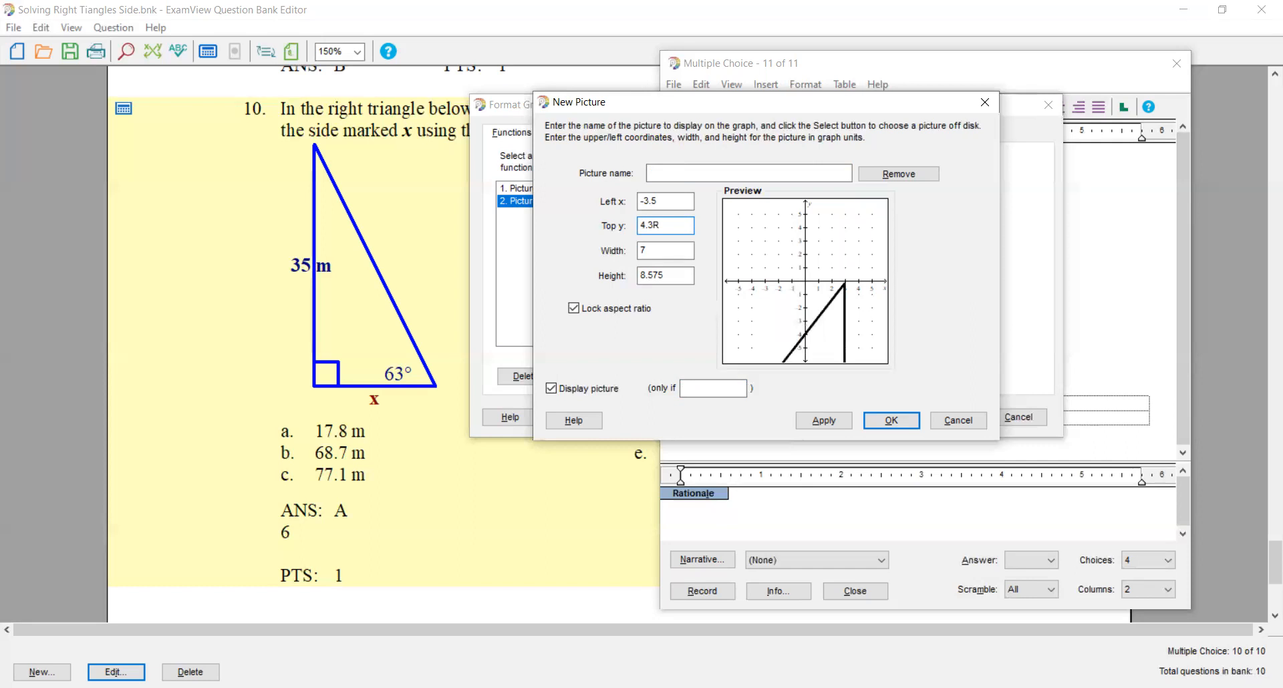
key("BackSpace")
- Name the third triangle picture RightTr3, display it only if Which=3 and add it to the graph
left_click(669, 176)
type("RightTr3")
left_click(707, 387)
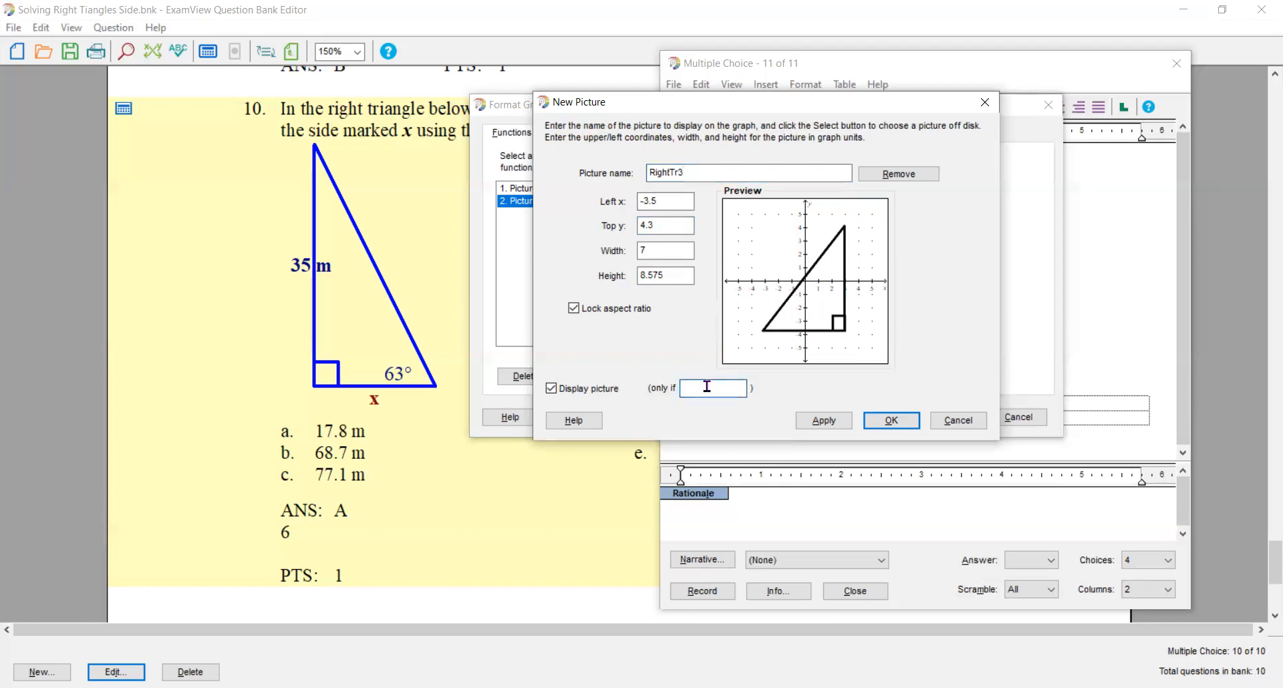
type("Which=3")
left_click(891, 420)
left_click(955, 418)
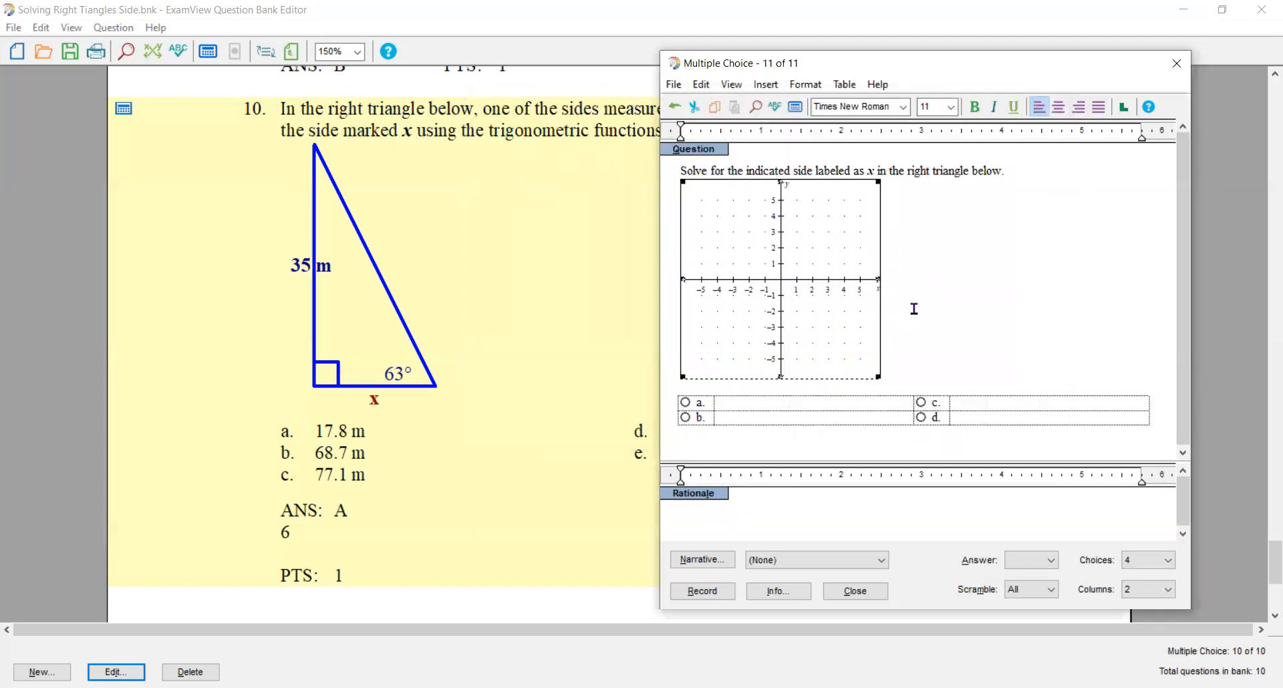
- Insert the variable which into the question's Rationale section
left_click(686, 518)
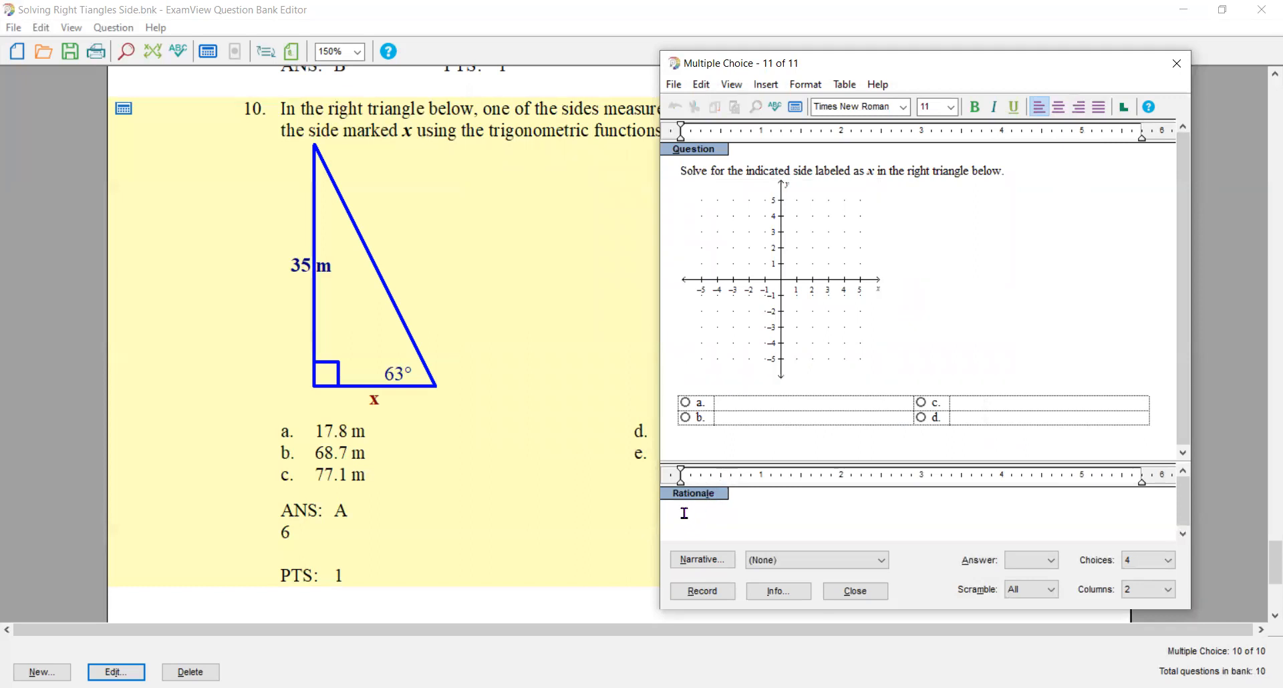
left_click(762, 85)
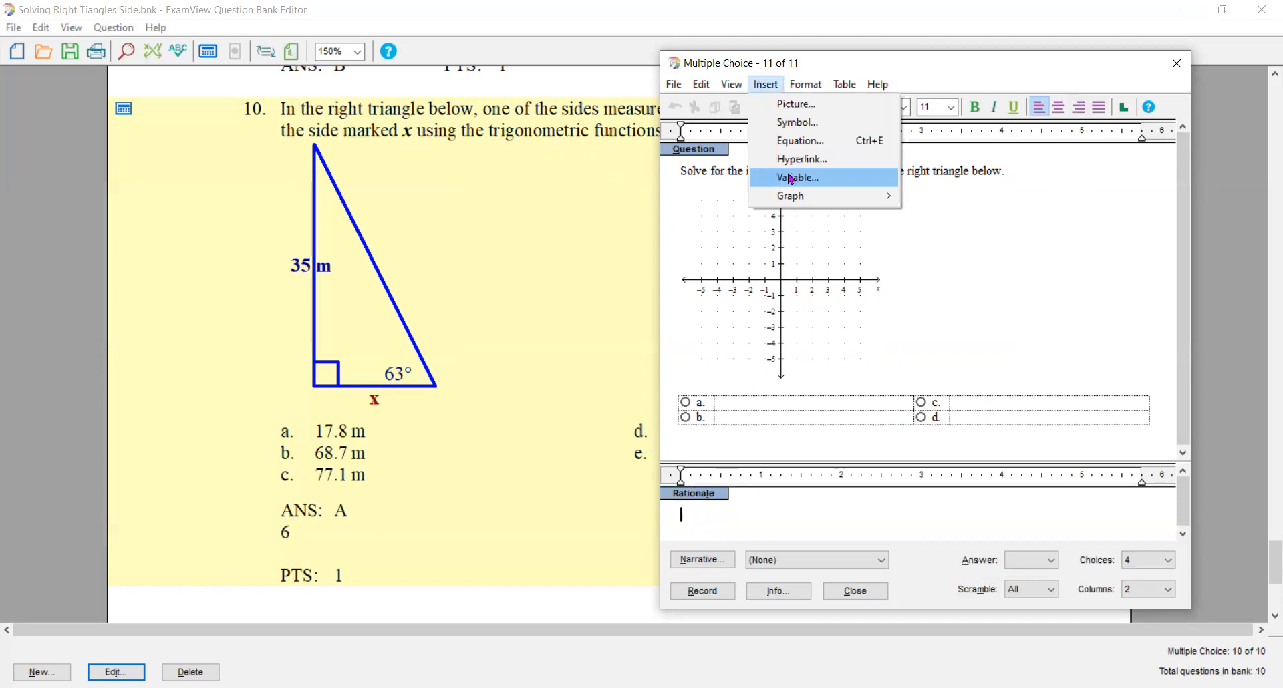
left_click(791, 178)
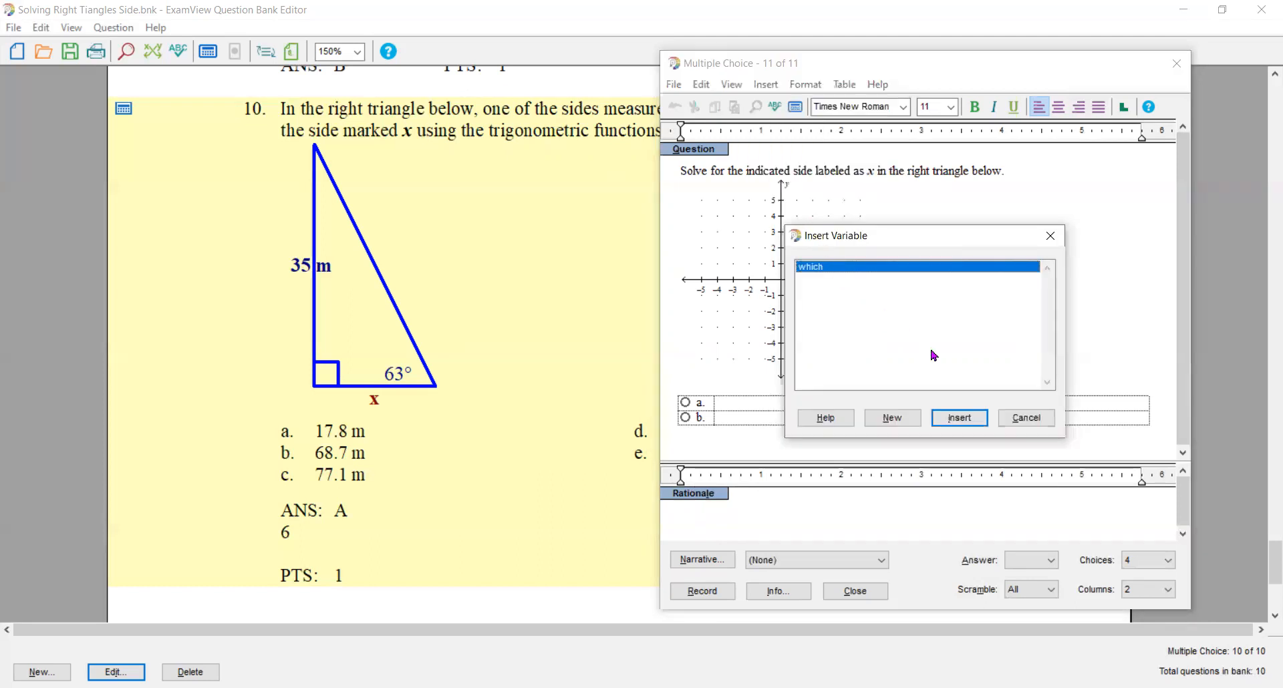
left_click(959, 418)
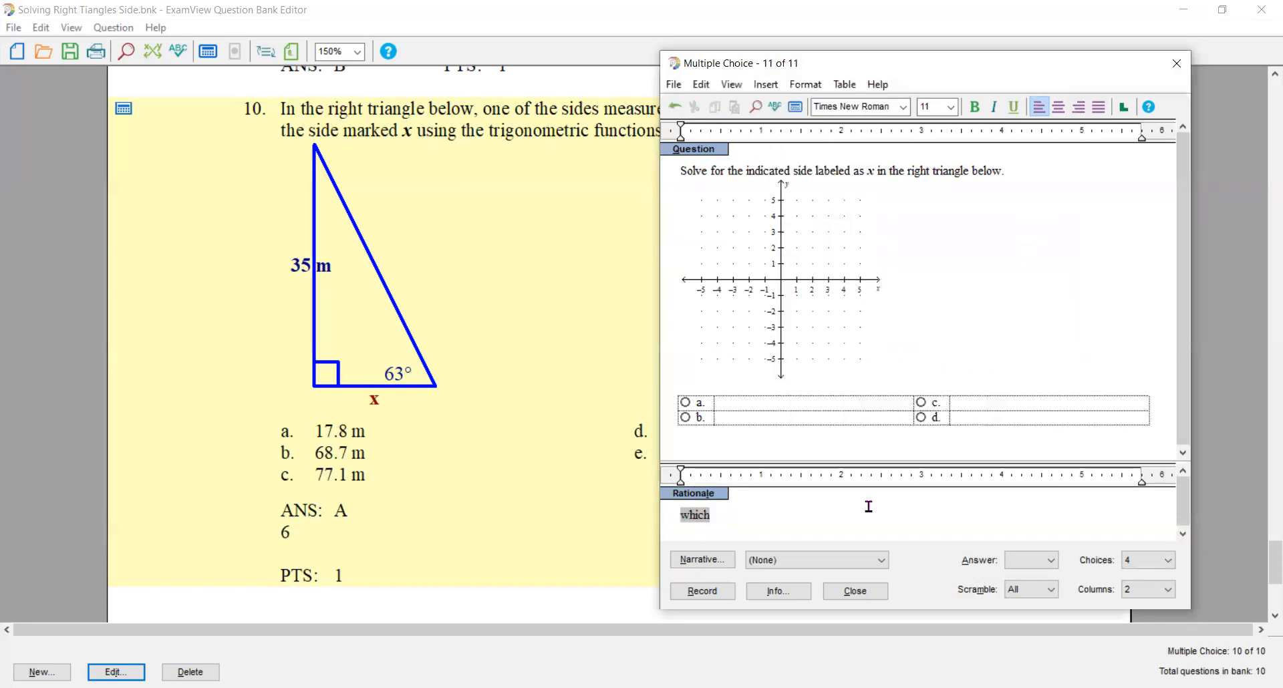
- Recalculate the question's algorithm values repeatedly to check which triangle picture each value of the which variable displays
left_click(794, 108)
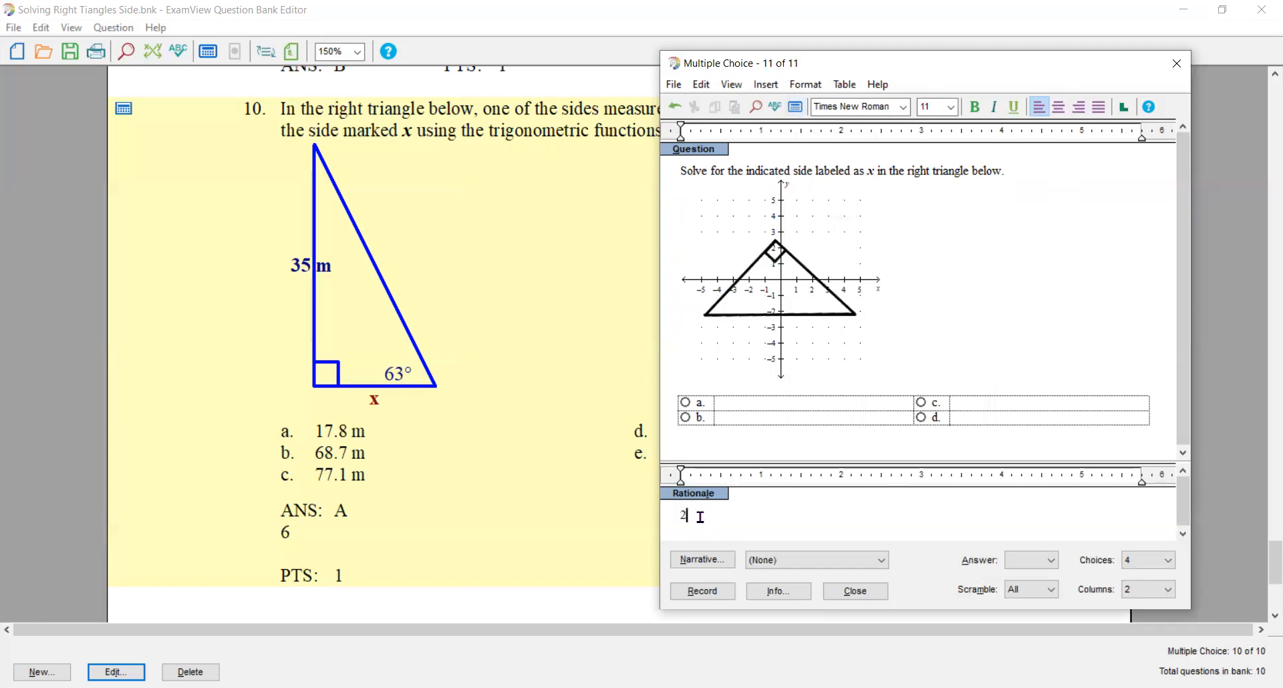
left_click(793, 112)
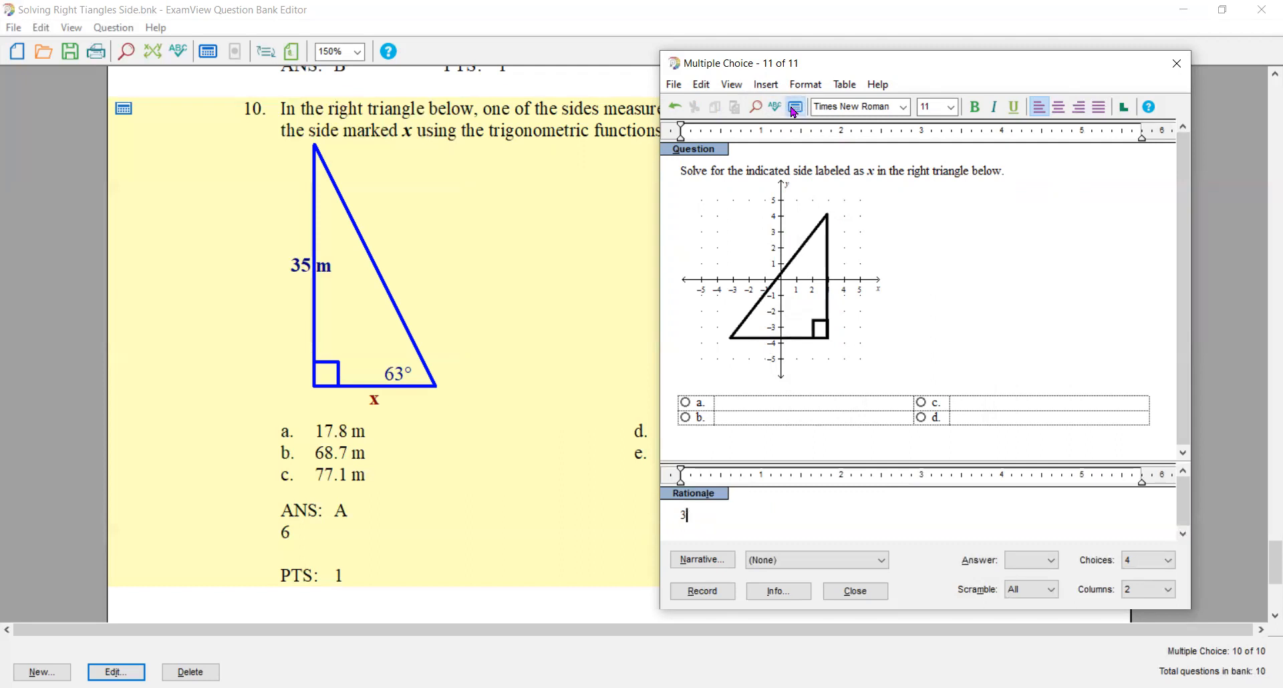
left_click(797, 108)
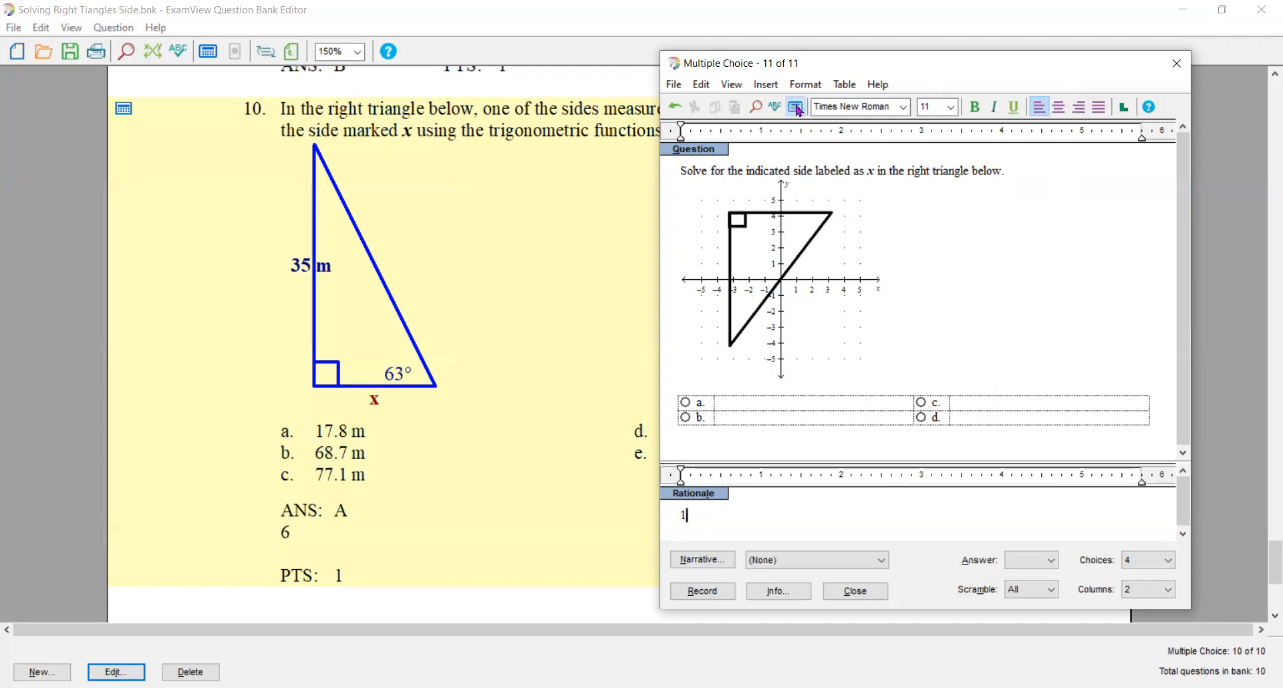
left_click(797, 108)
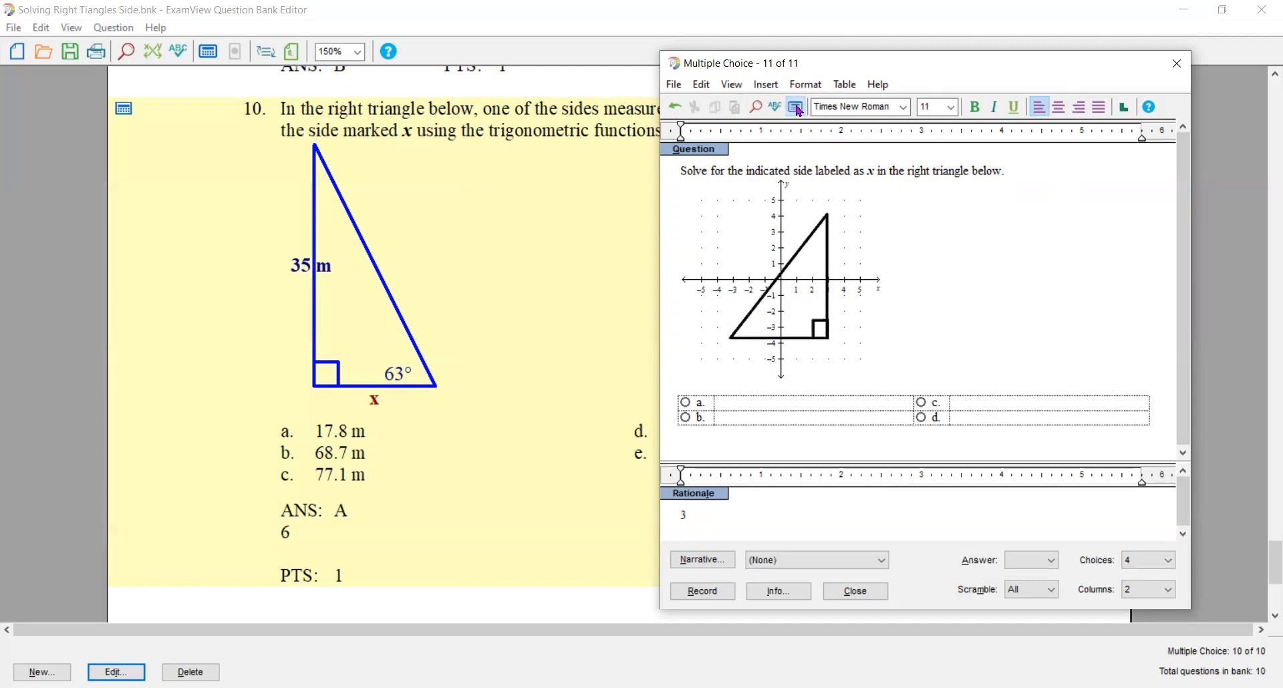
left_click(796, 109)
left_click(797, 108)
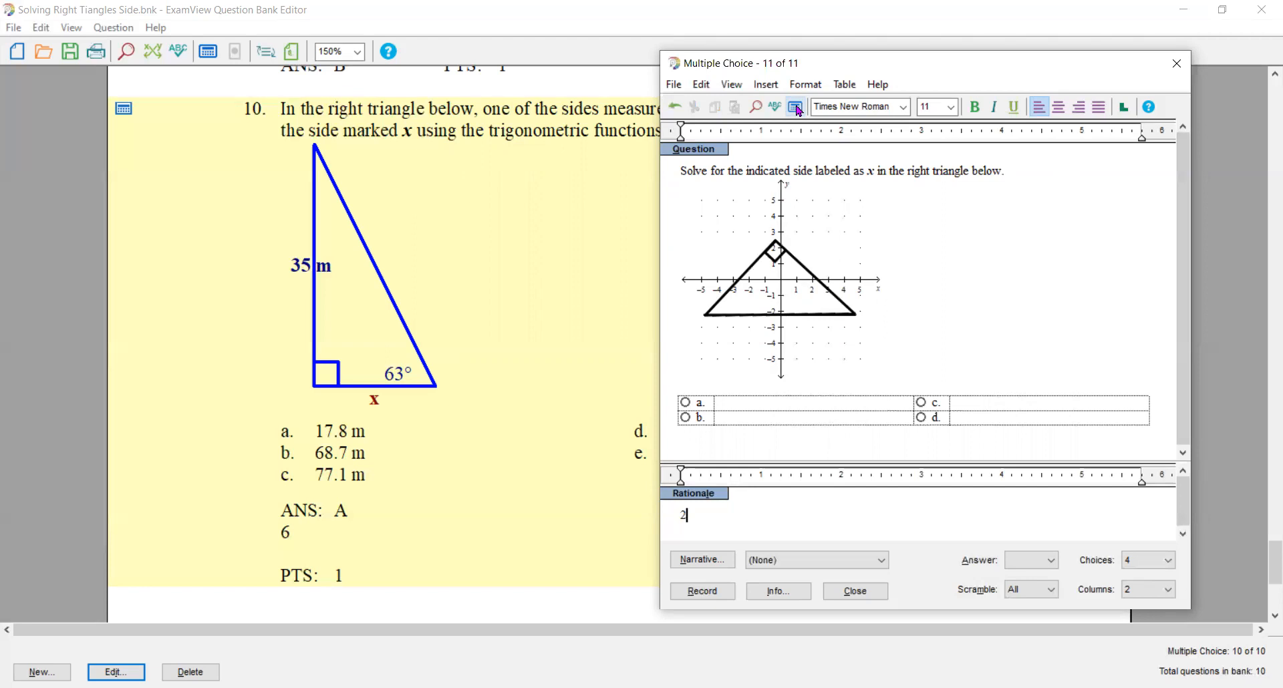
left_click(1011, 170)
left_click(798, 109)
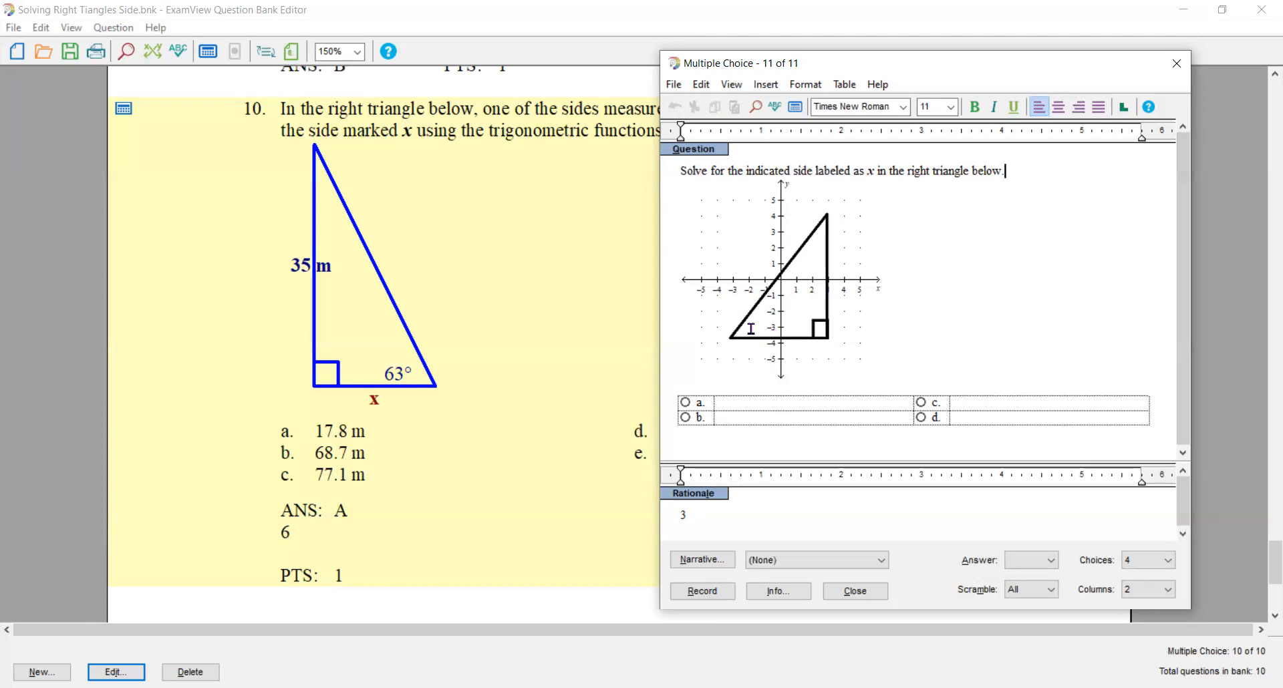
left_click(793, 109)
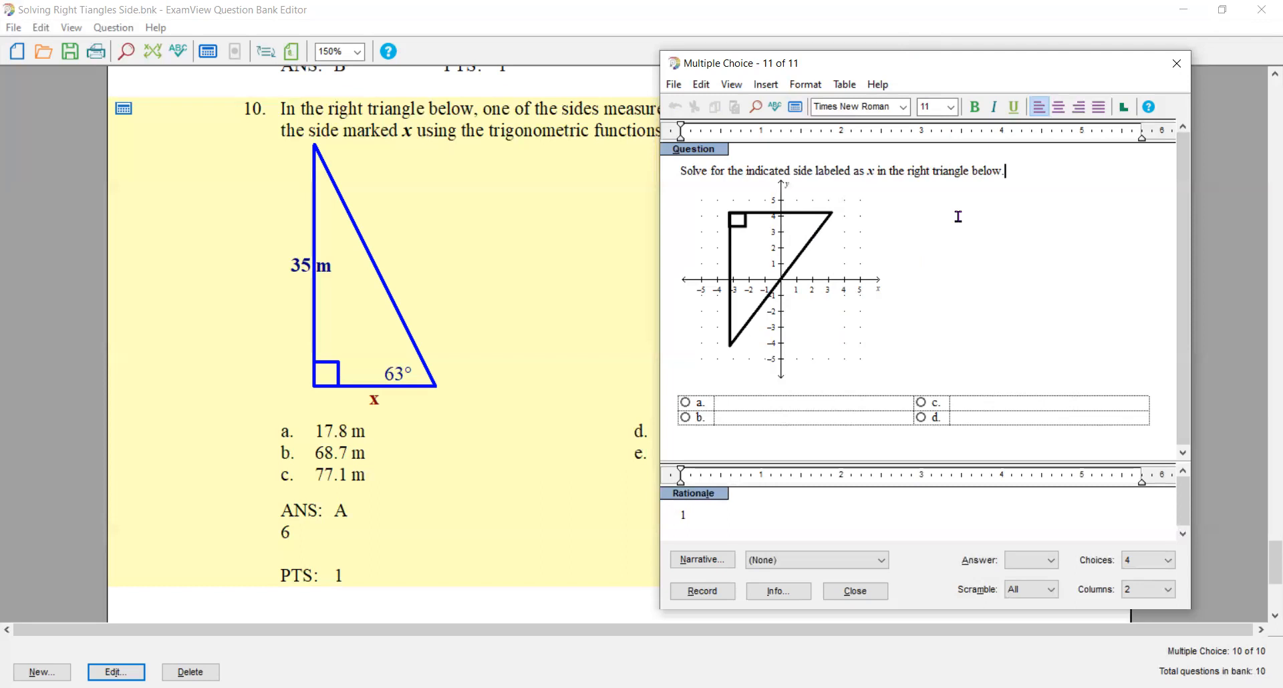
- Create an algorithm variable angleQ for the question, defined as range(51,58,1)
key("ctrl+l")
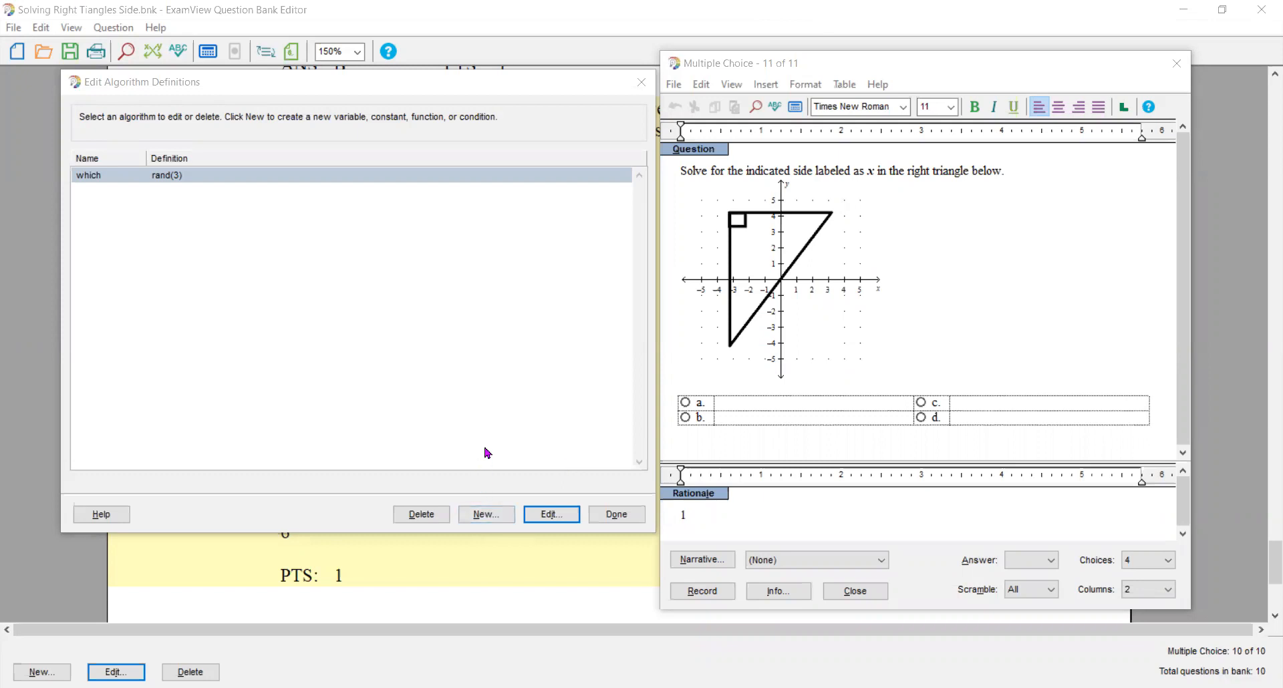
left_click(435, 390)
key("Tab")
key("Tab")
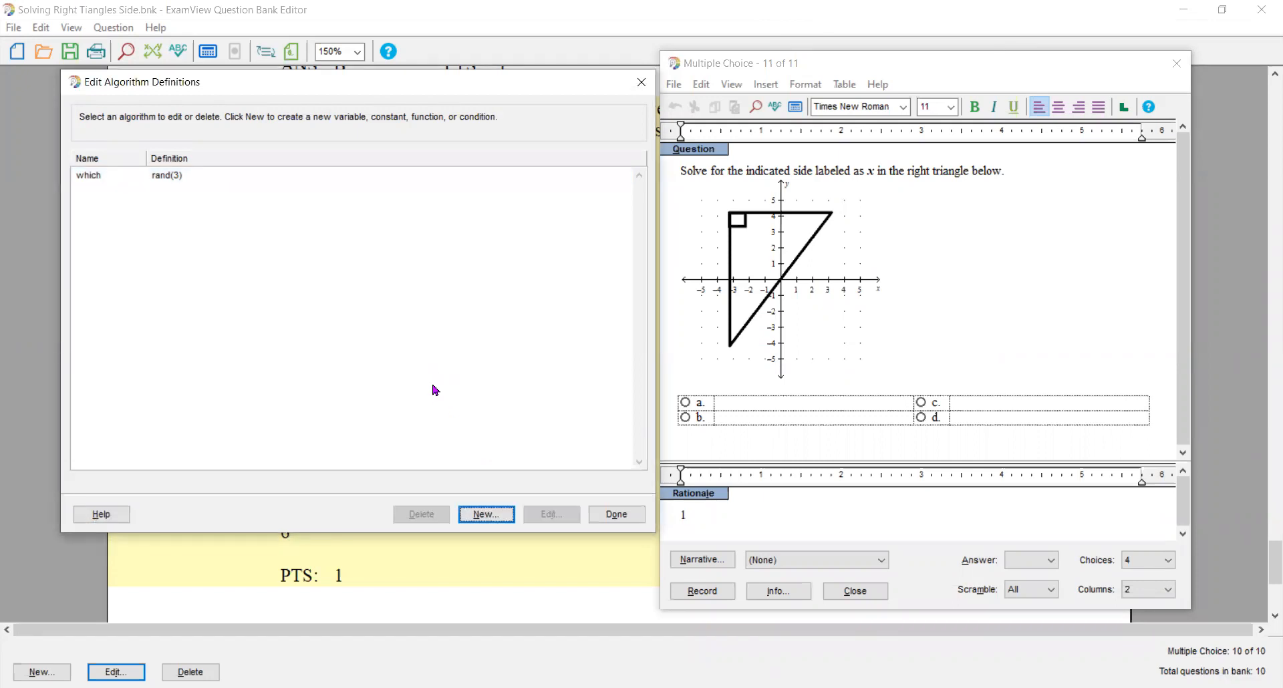
key("Return")
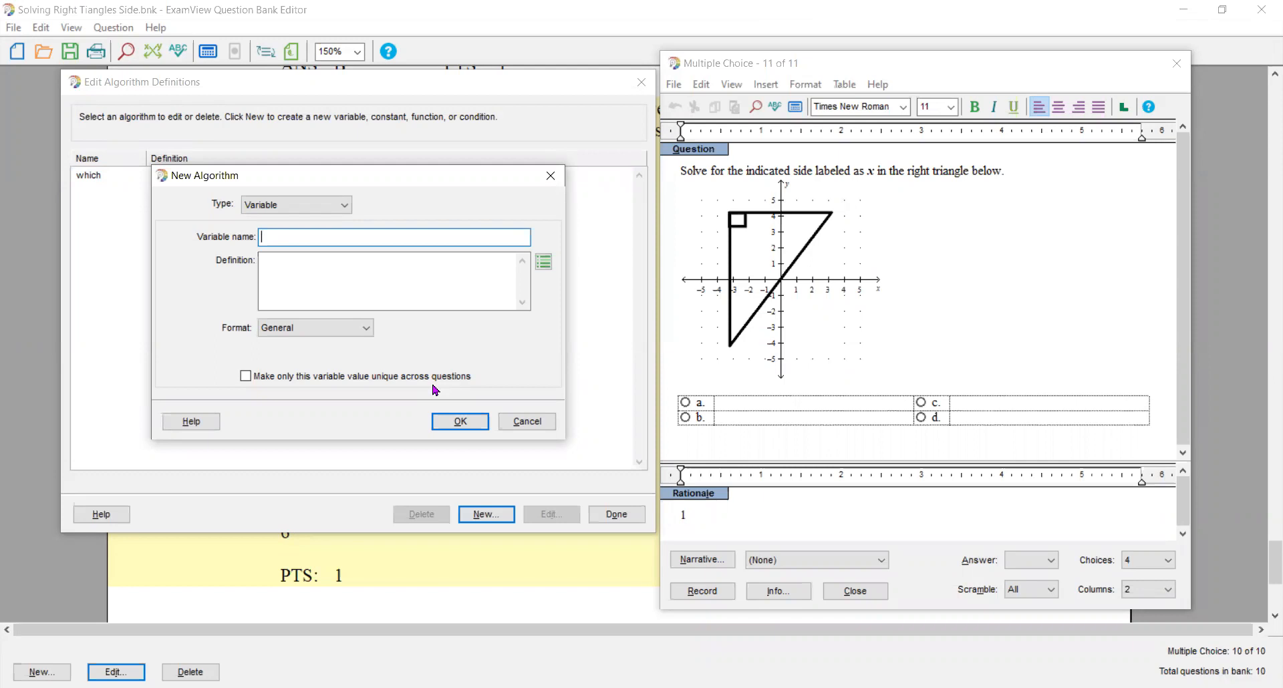
type("angleQ")
key("Tab")
type("range (")
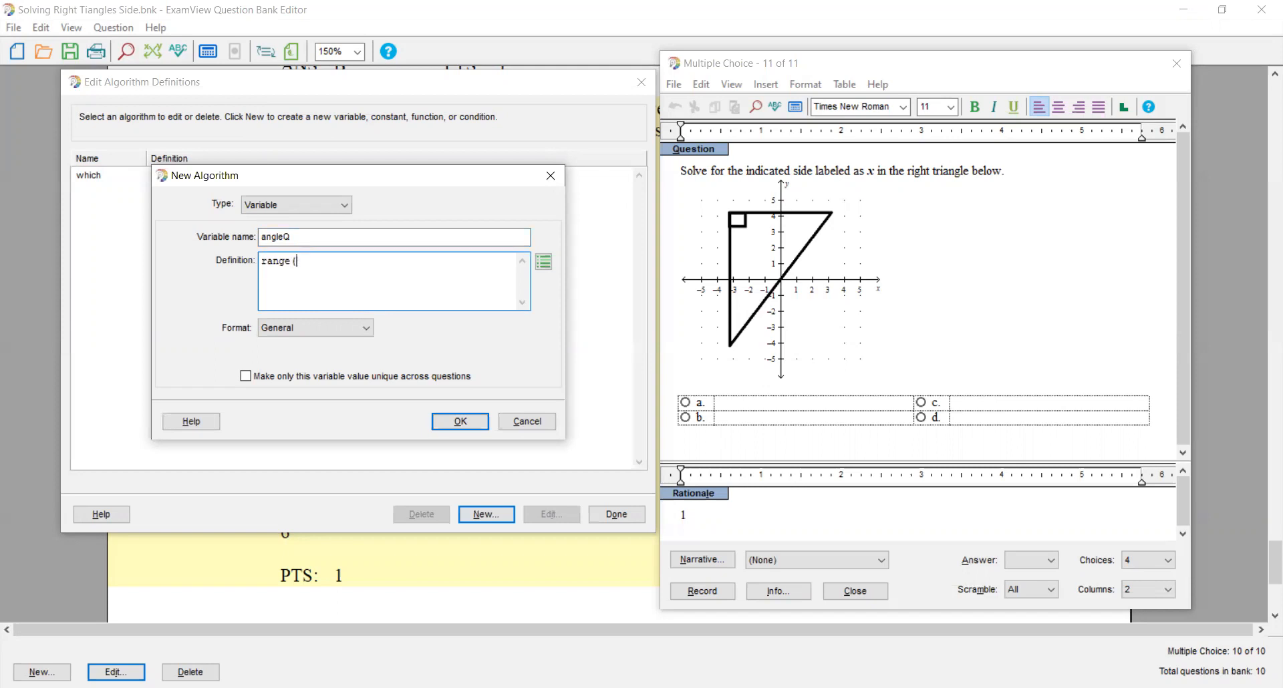
type("51,58,1)")
key("Return")
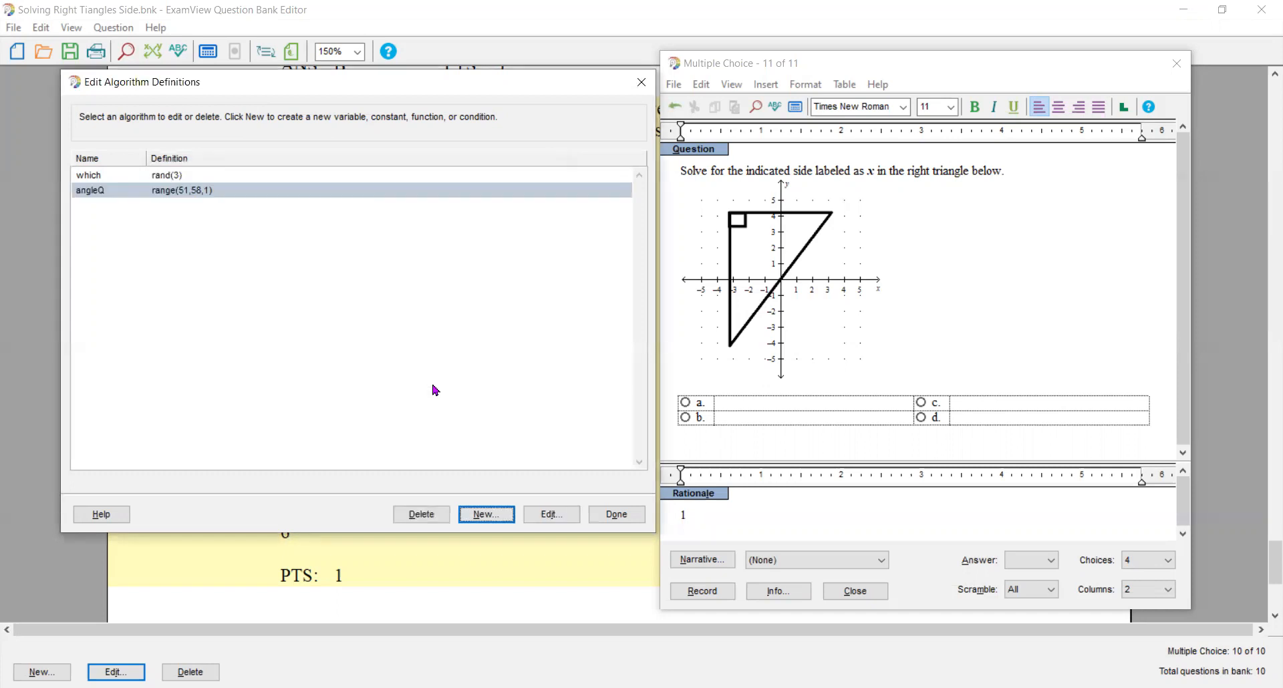
- Add a variable angleP defined as range(41,49,1) to the algorithm definitions
key("Return")
type("angle")
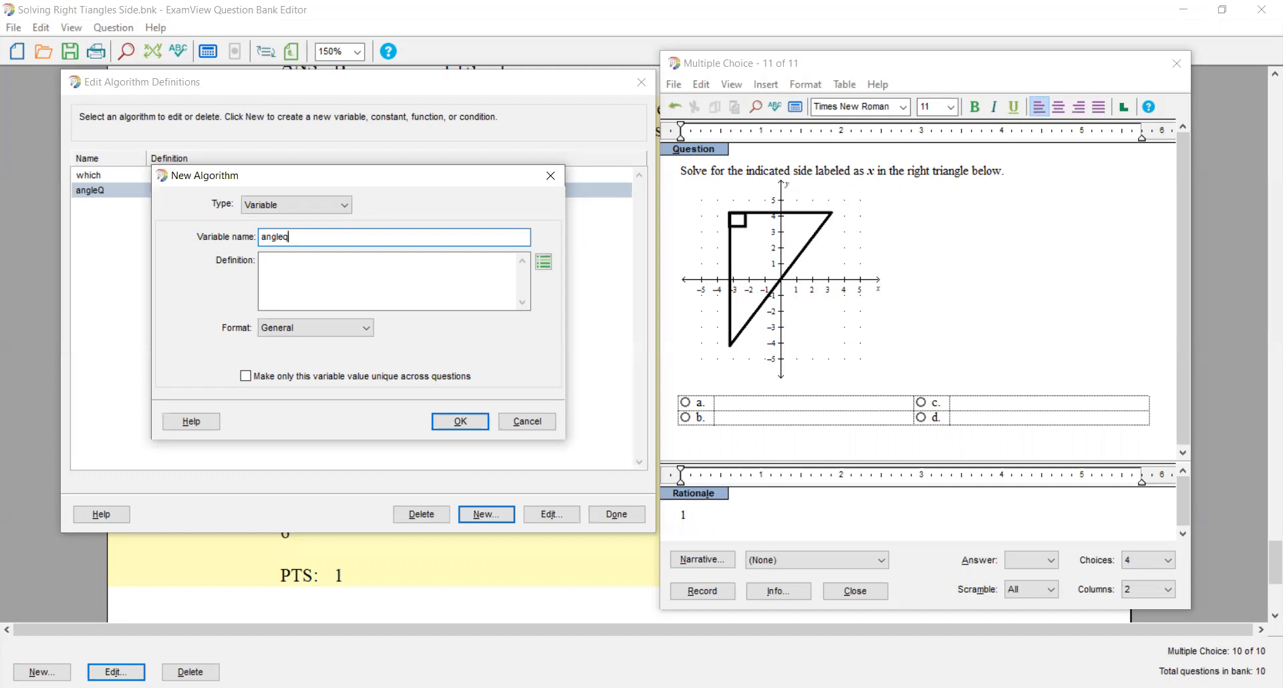
type("Q")
key("Tab")
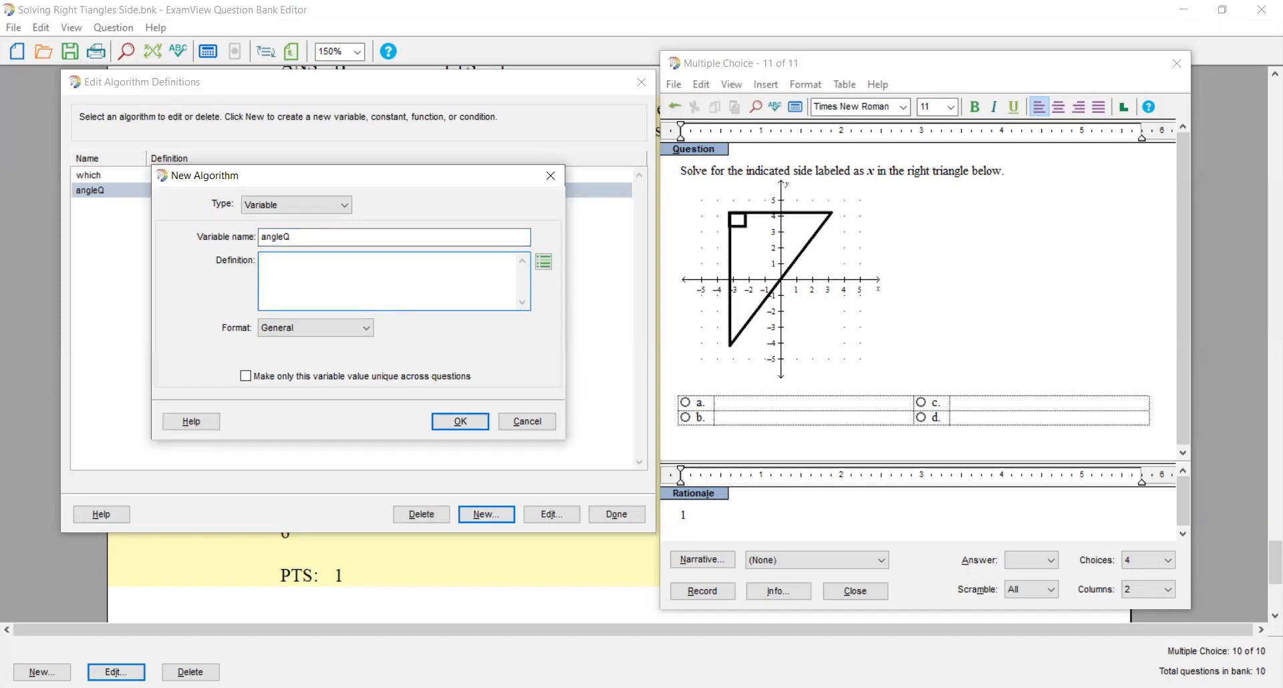
left_click(311, 237)
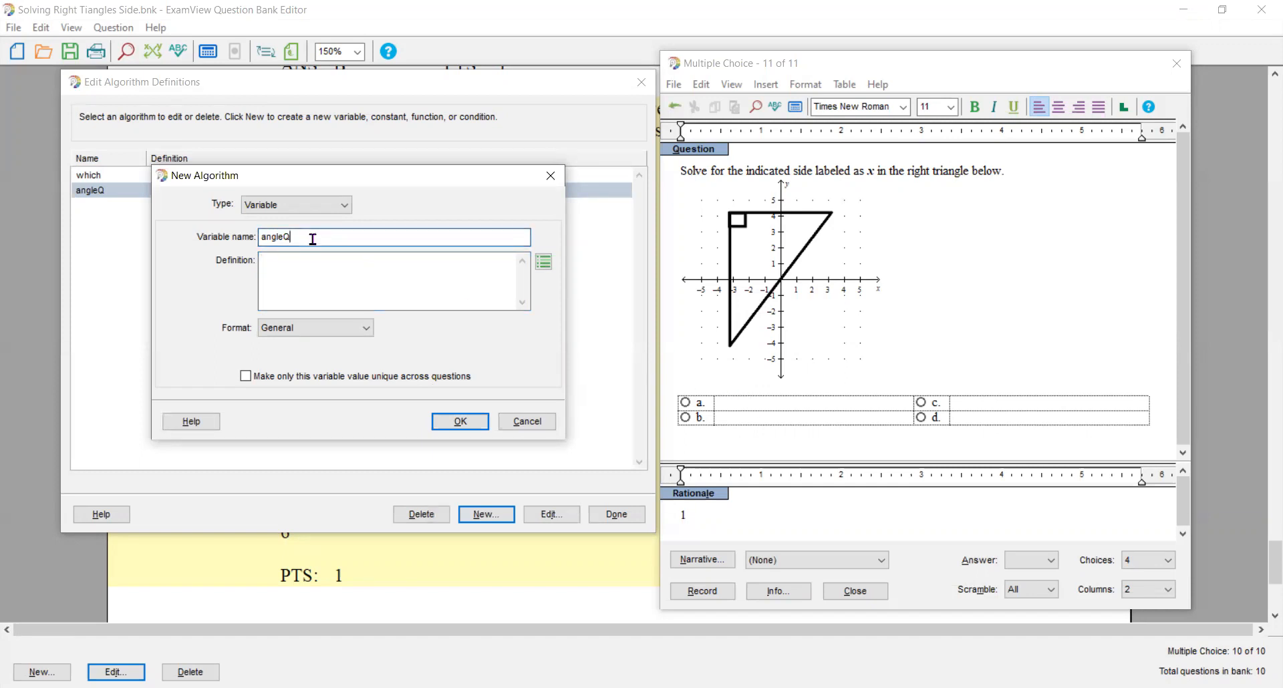
key("BackSpace")
type("P")
key("Tab")
type("range")
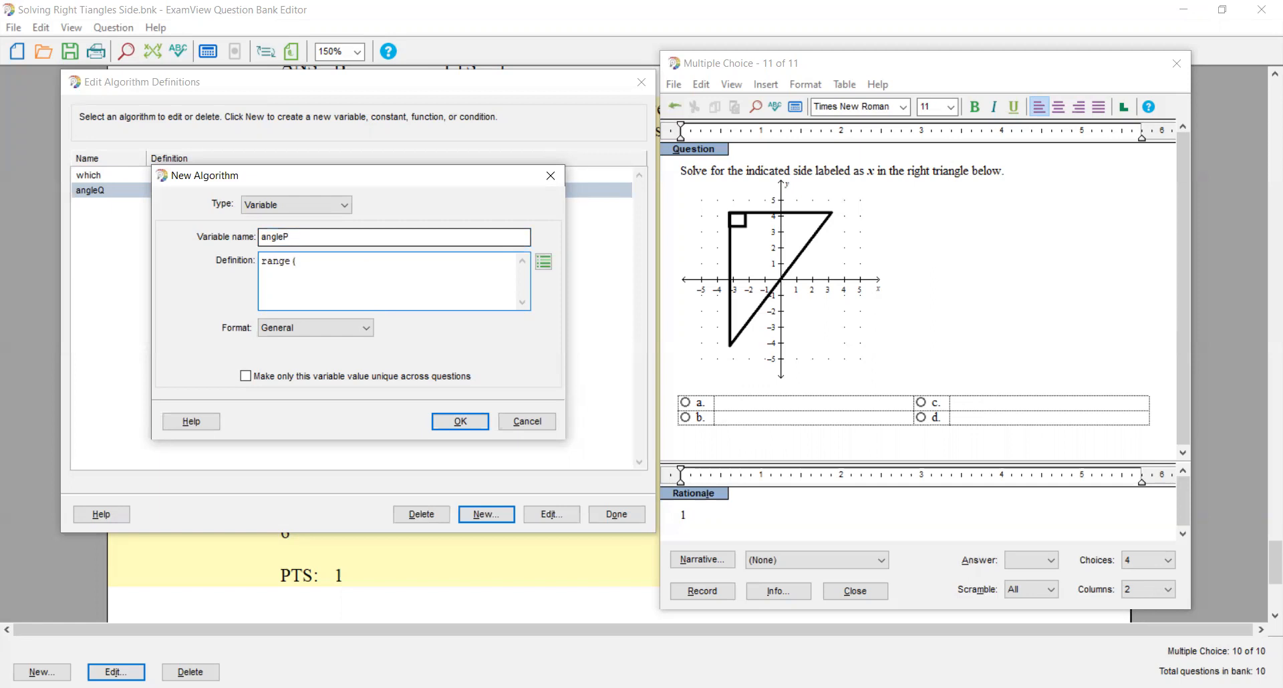
type("41,49,1")
key("Return")
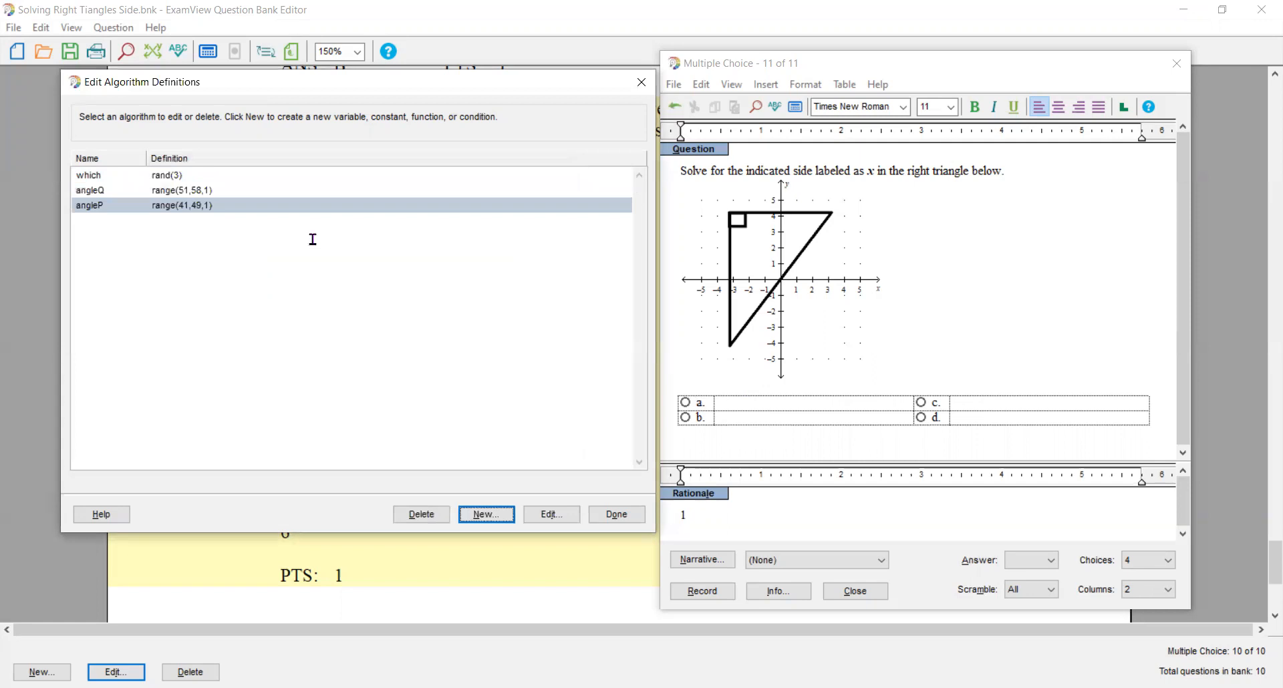
- Add a variable angleR defined as range(28,32,1) to the algorithm definitions
key("Return")
type("angle")
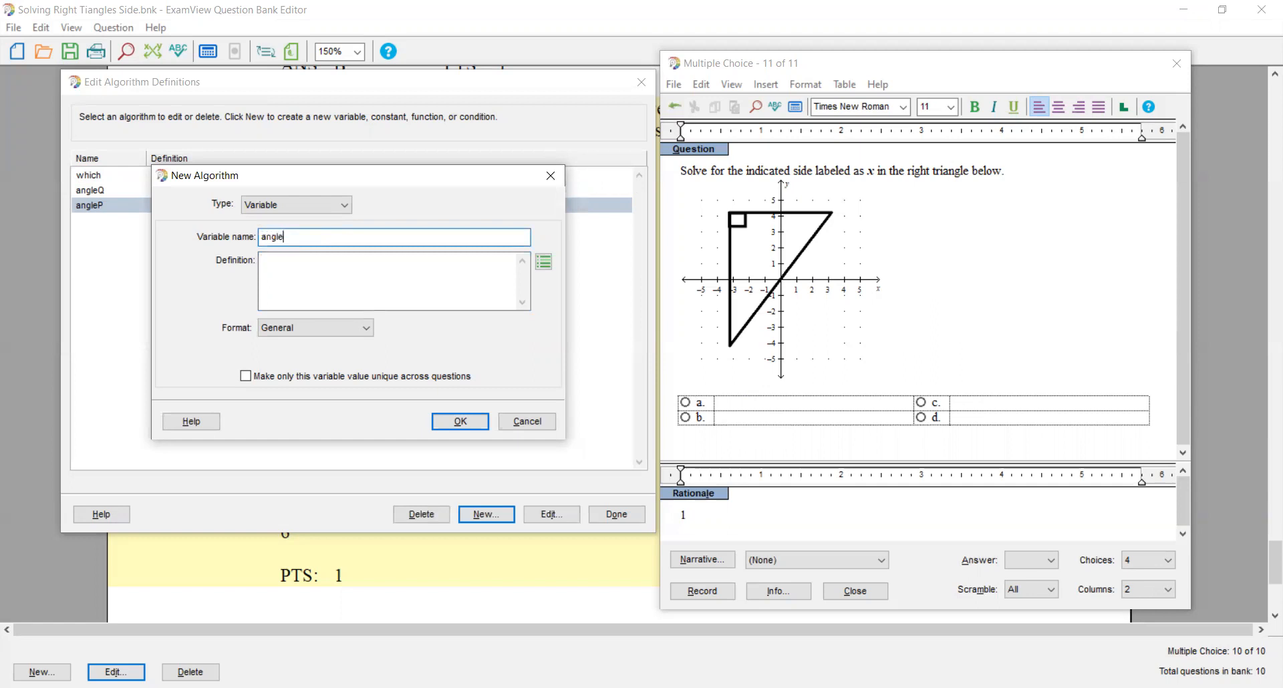
type("R")
key("Tab")
type("range (")
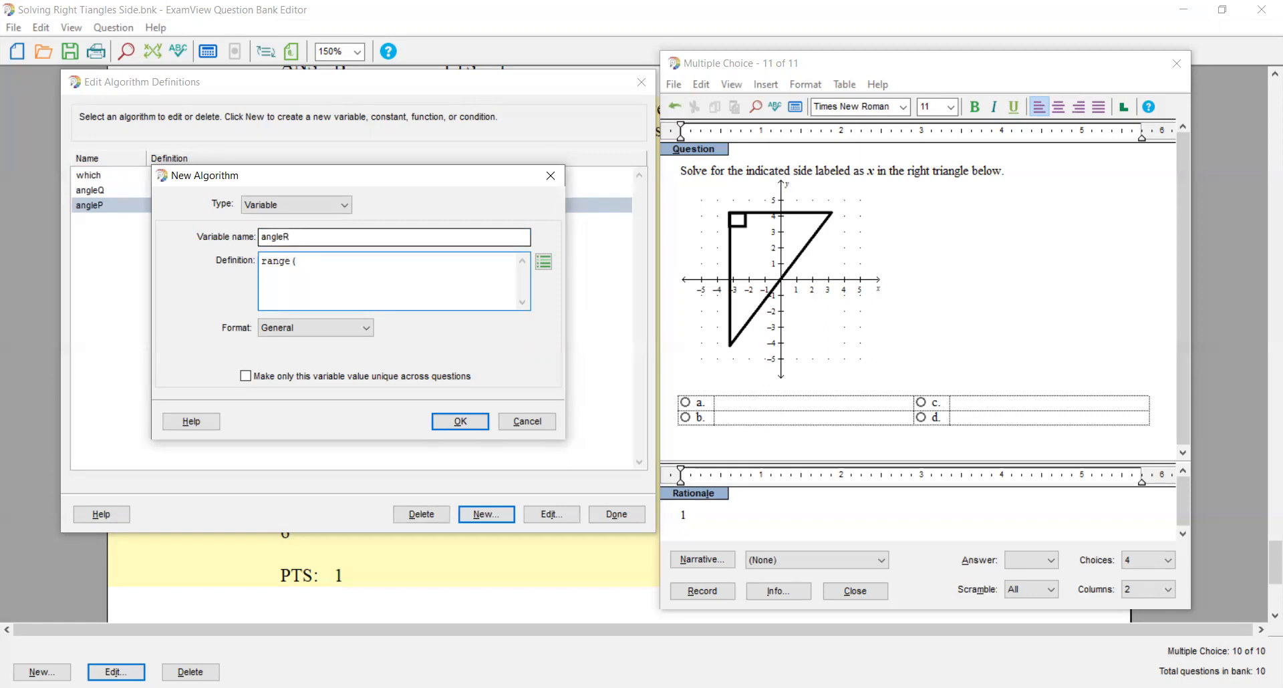
type("28,32,1")
key("Return")
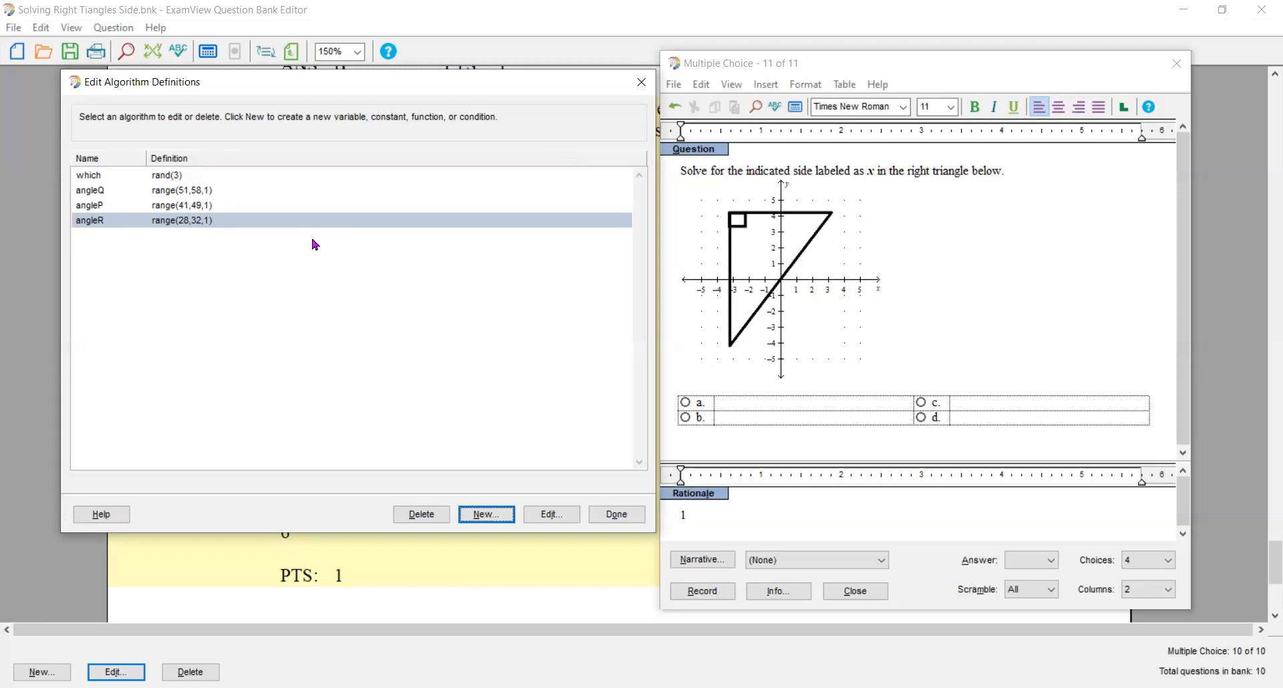
- Try to add a variable theta defined as if((which=1), angleQ, if(which=2), angleP, angleR)
key("Return")
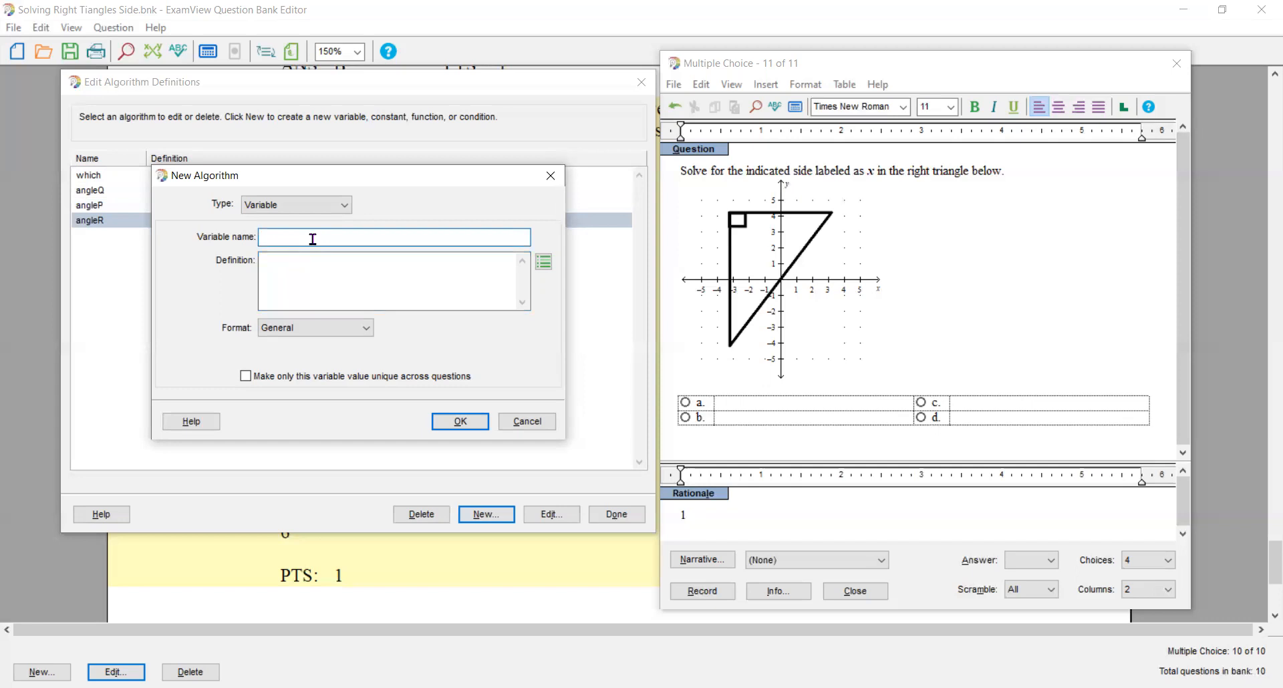
type("theta")
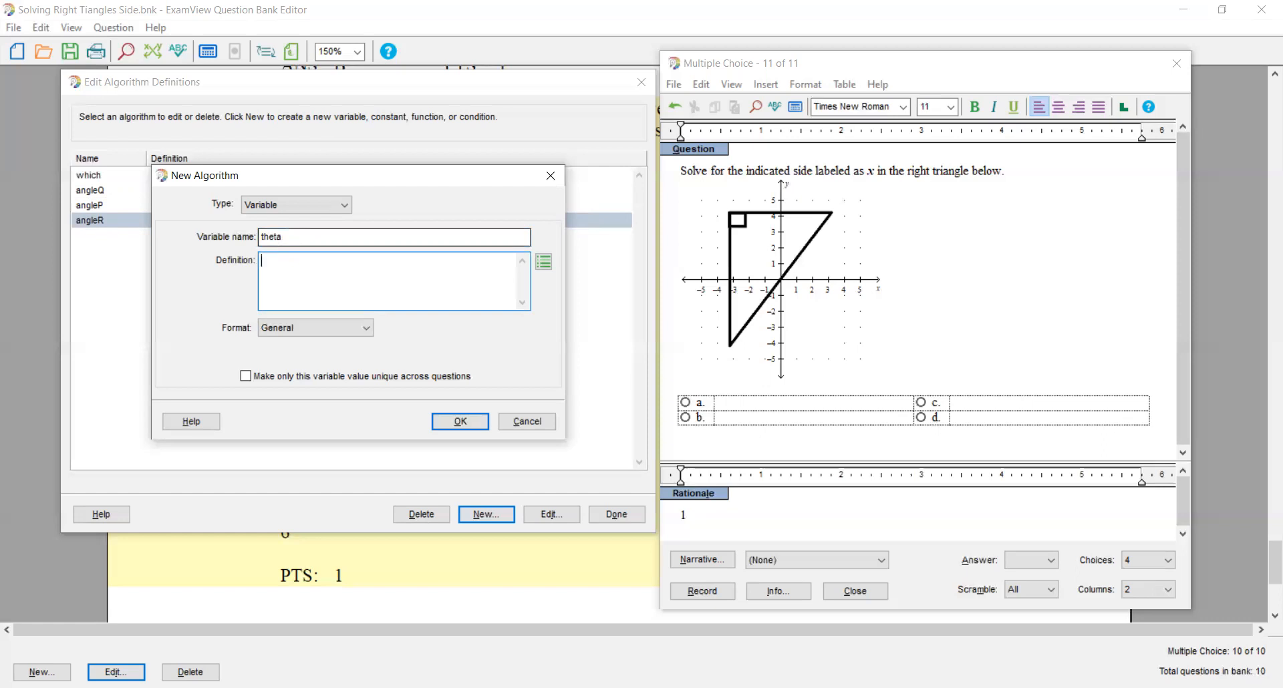
type("if ((which=1")
type("), angleQ")
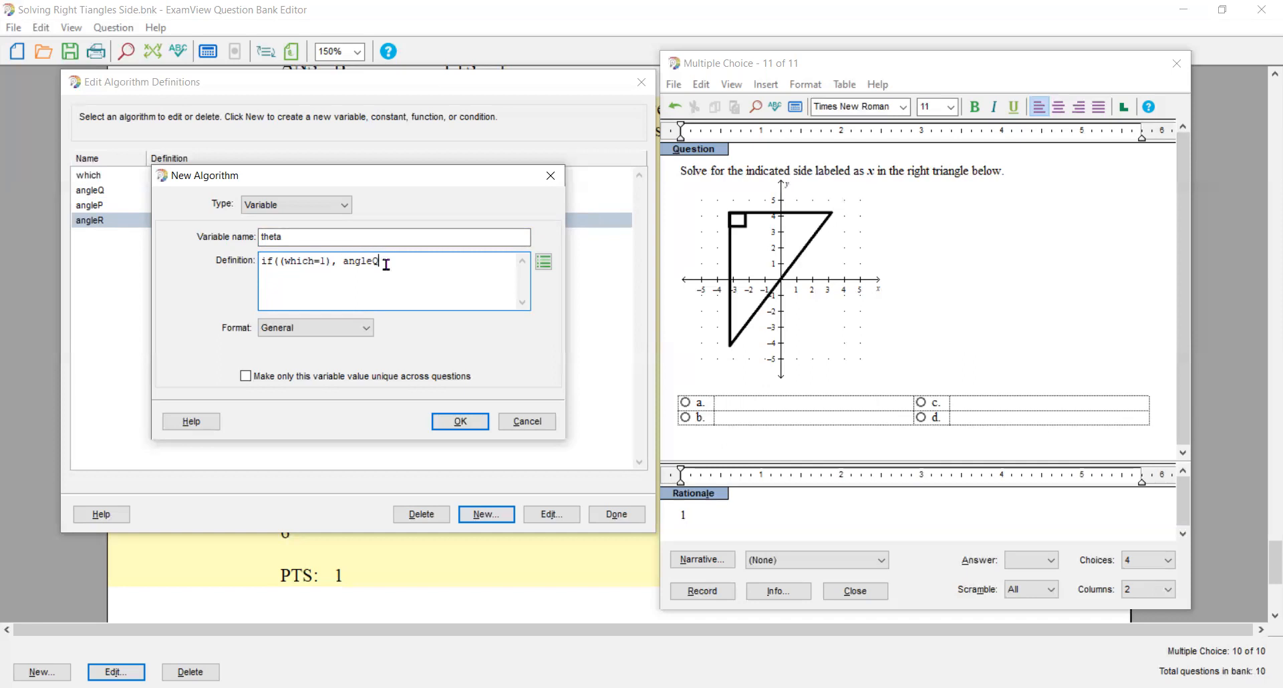
type(".")
key("BackSpace")
type(", if(which=2), angleP,")
type("angleR)")
key("Return")
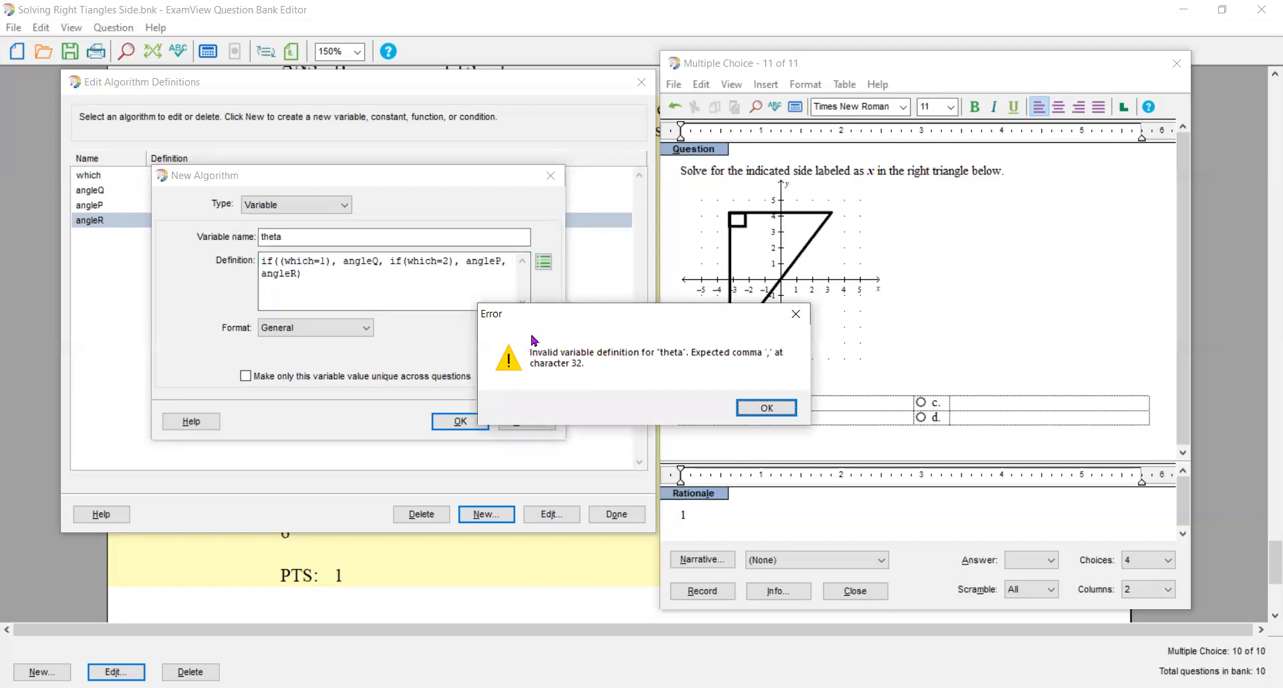
- Correct the parentheses in theta's definition so it reads if((which=1), angleQ, if((which=2), angleP, angleR)), and save it
left_click(757, 410)
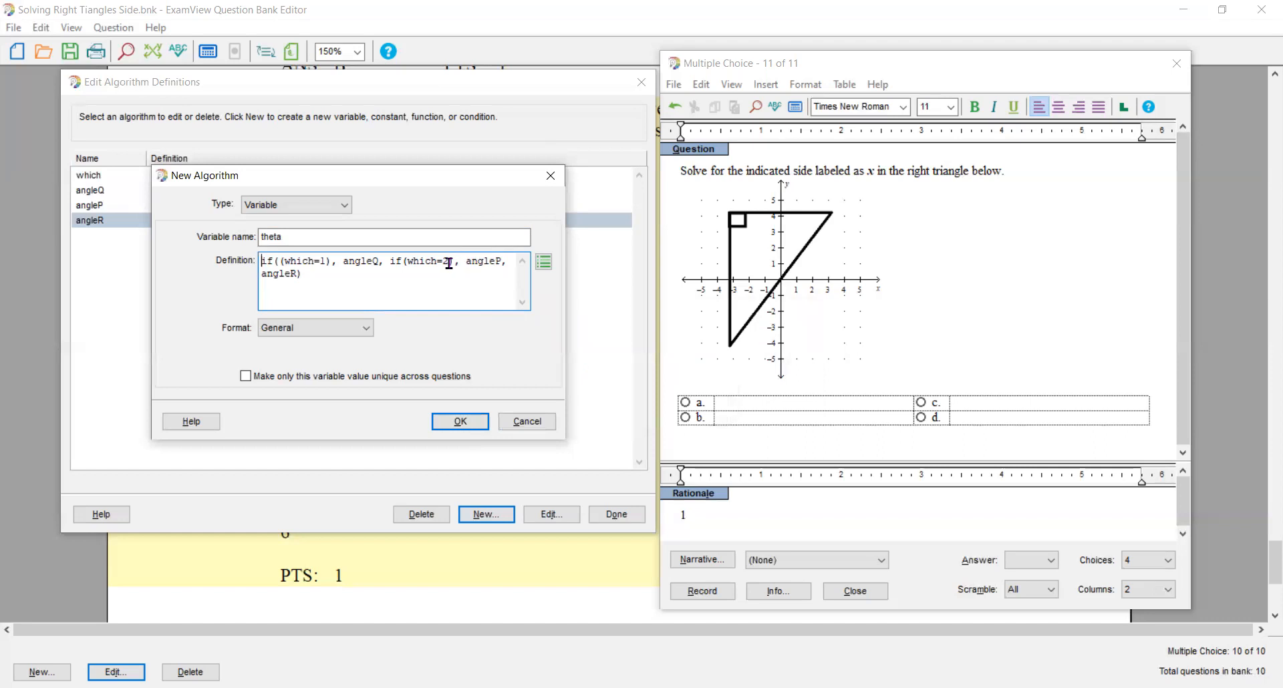
left_click(402, 262)
type("(")
key("Right")
key("Right")
key("Right")
key("Right")
key("Right")
key("Right")
key("Right")
key("Right")
key("Right")
key("Right")
key("Right")
key("Right")
key("Right")
key("Right")
key("Right")
key("Right")
key("Right")
key("Right")
key("Right")
key("Right")
type("))")
left_click(460, 421)
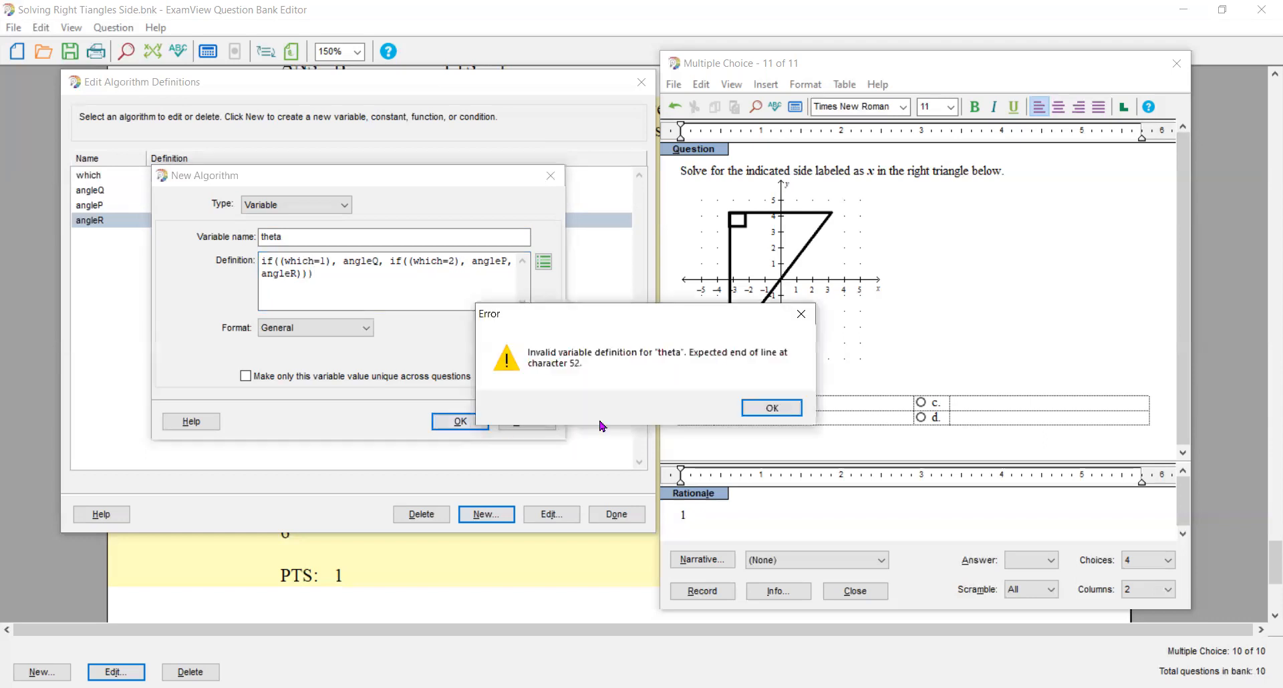
left_click(759, 410)
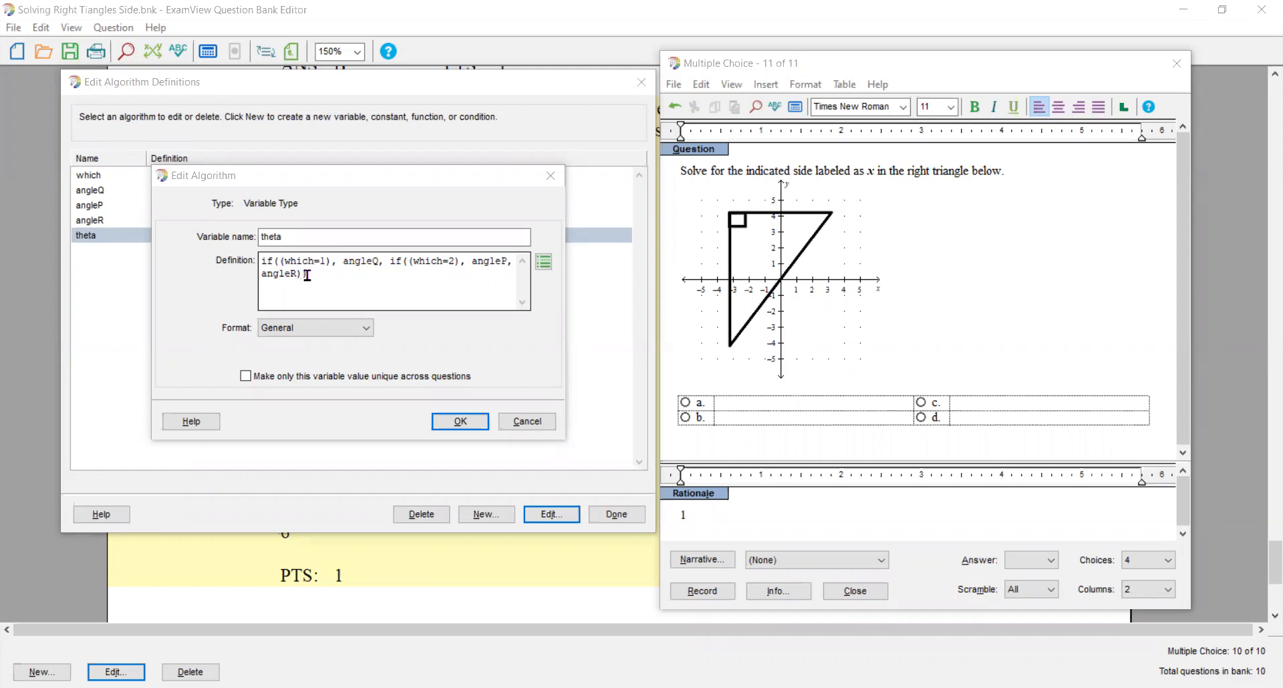
left_click(460, 421)
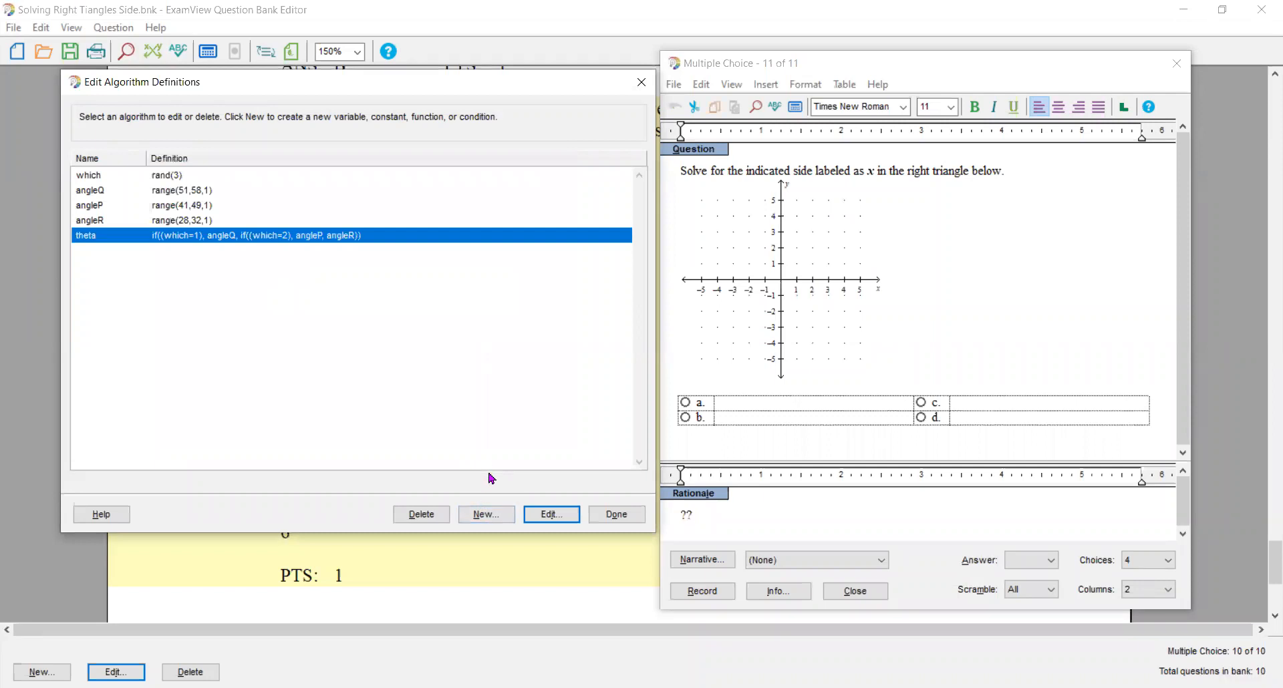
- Add a variable Disptheta defined as str(theta) + "°" to the algorithm definitions and finish editing them
left_click(494, 516)
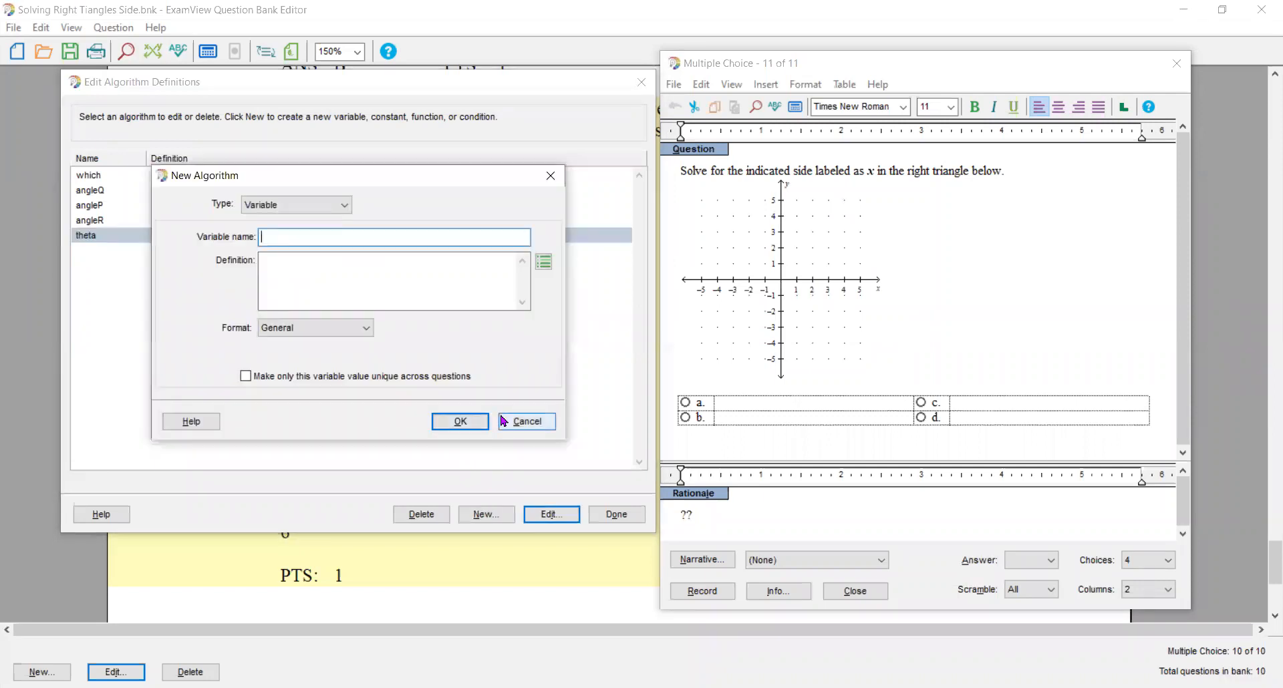
type("Dis")
type("pthetaq")
key("BackSpace")
key("Tab")
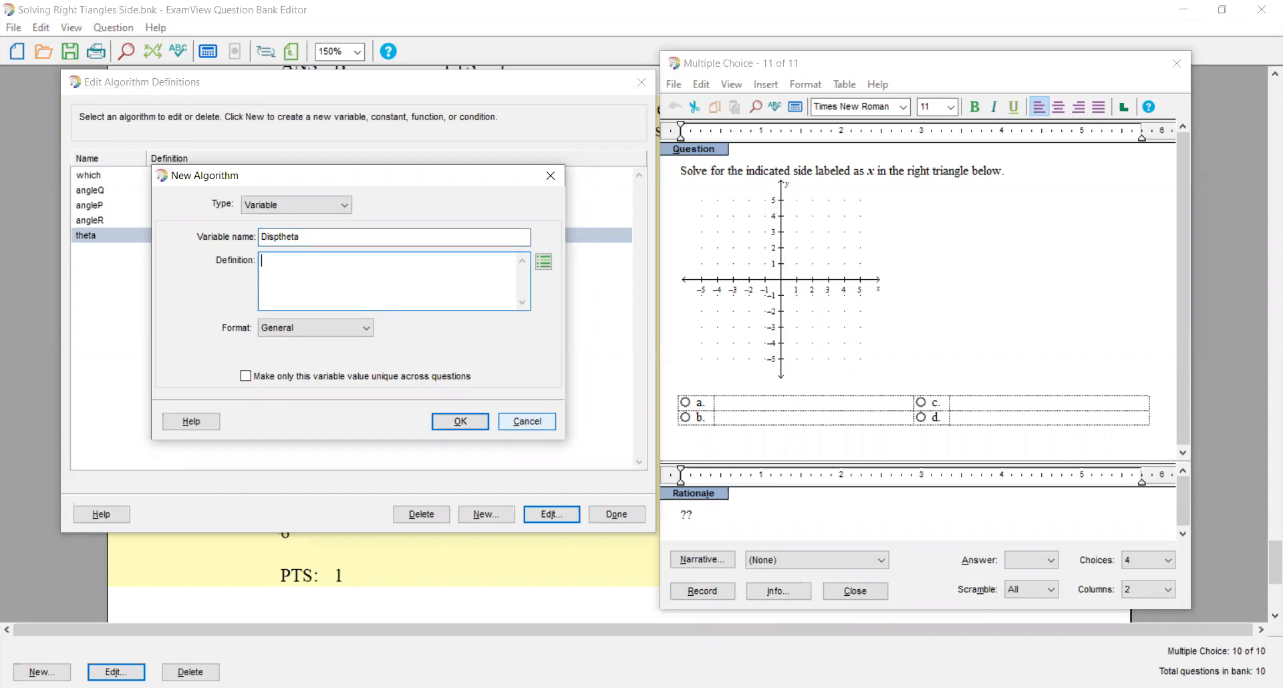
type("str(theta0")
key("BackSpace")
type("+")
type(")")
type("\"")
type("°")
type("\"")
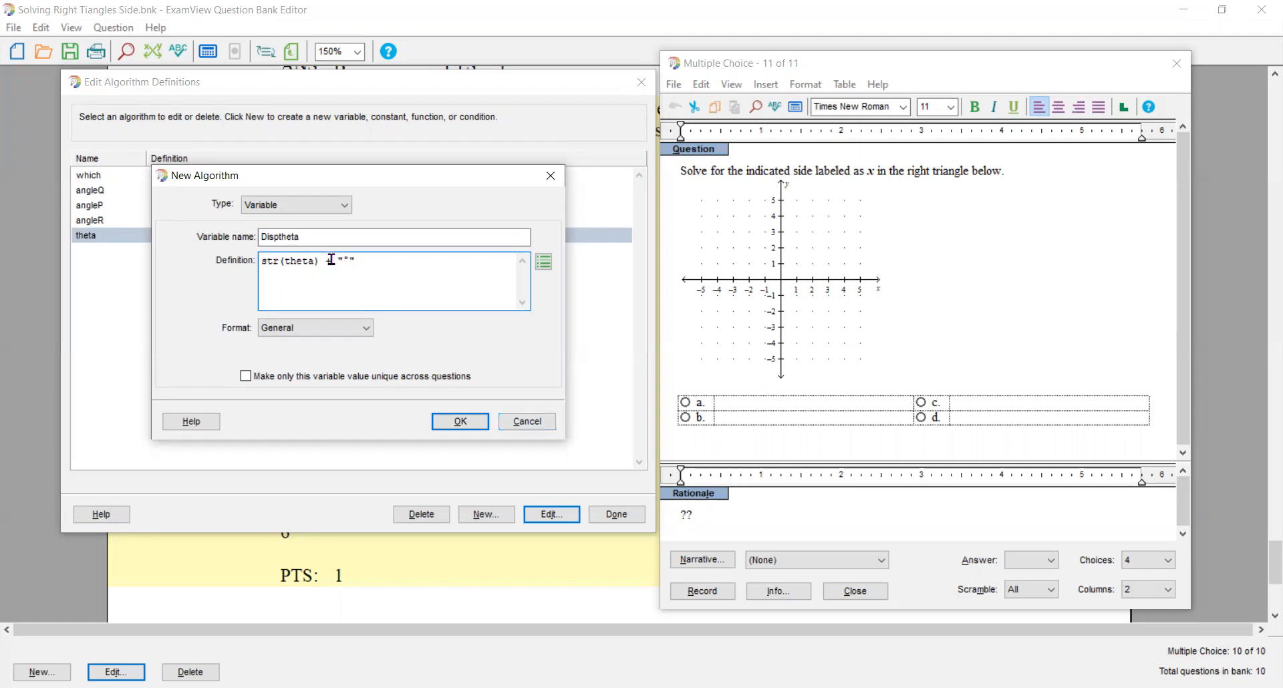
left_click(450, 423)
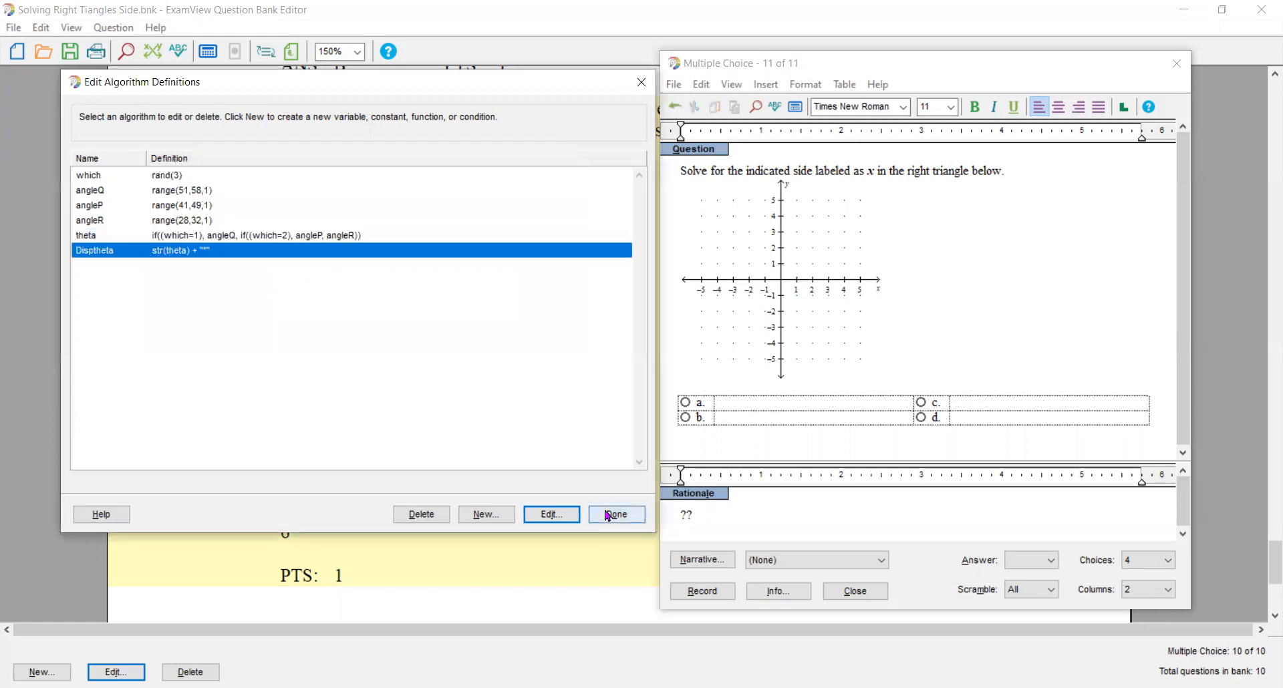
left_click(616, 515)
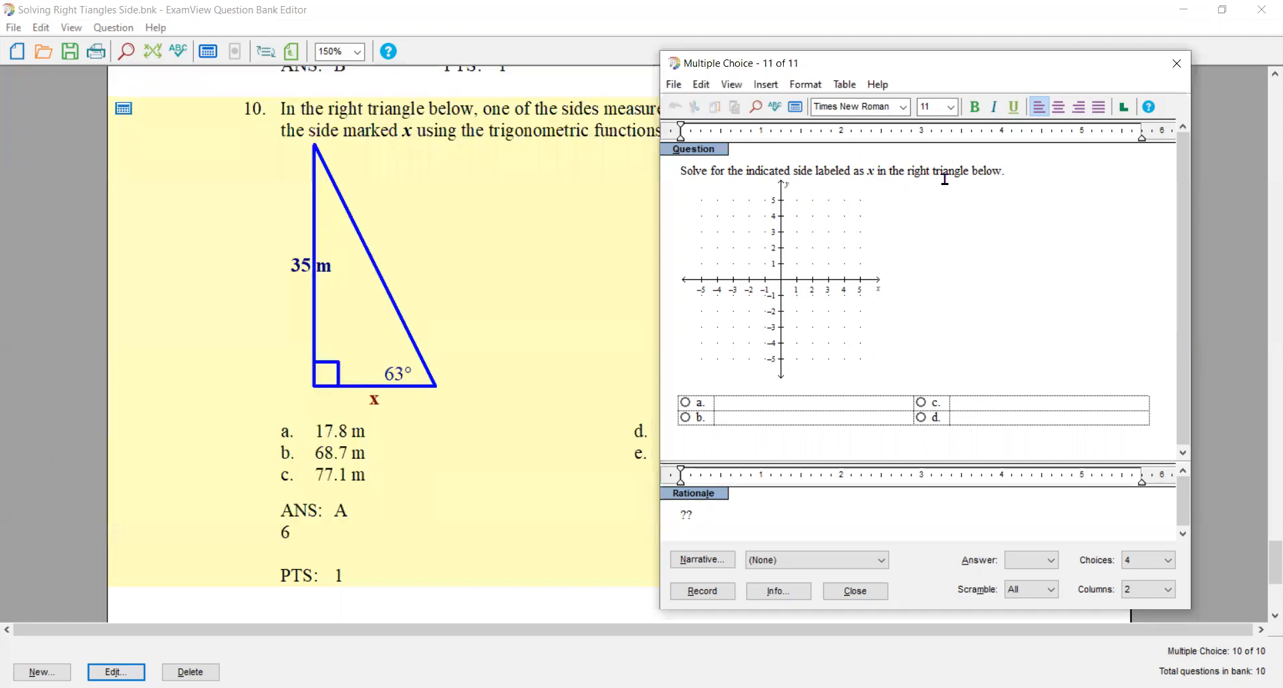
- Append the sentence "The angle is given as" to the question text, ending with the Disptheta variable and a period
left_click(1019, 179)
type("The angle is given as")
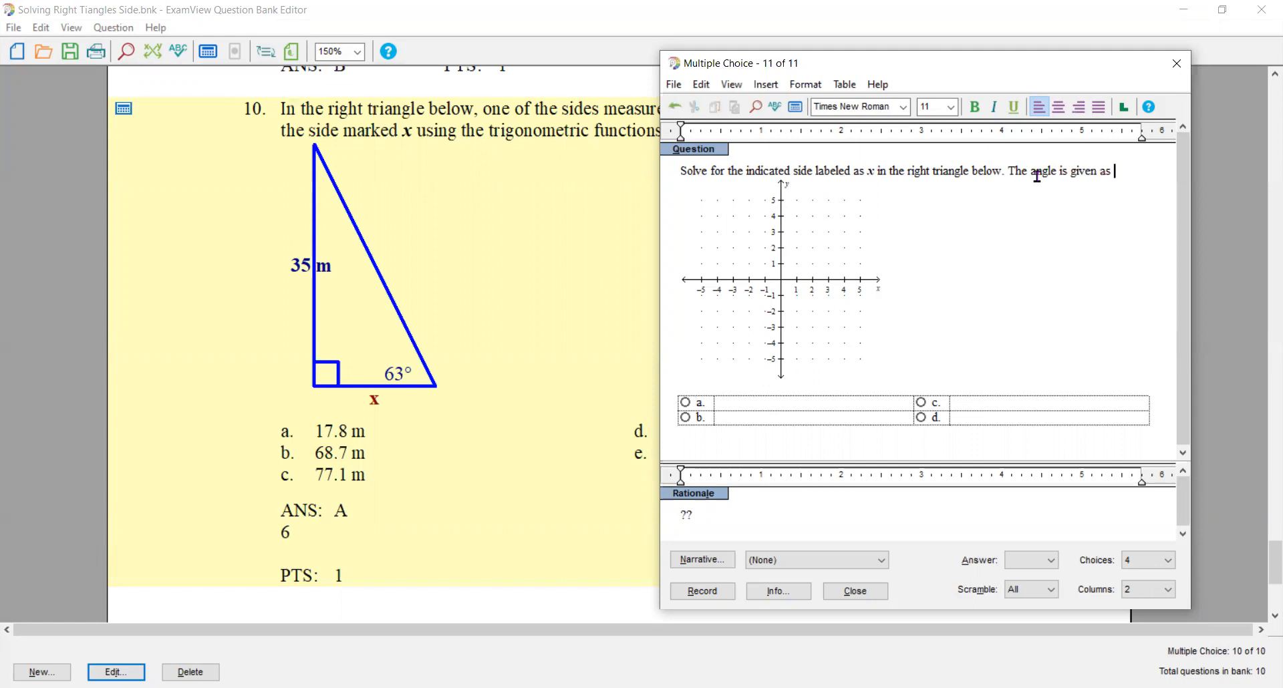
left_click(777, 89)
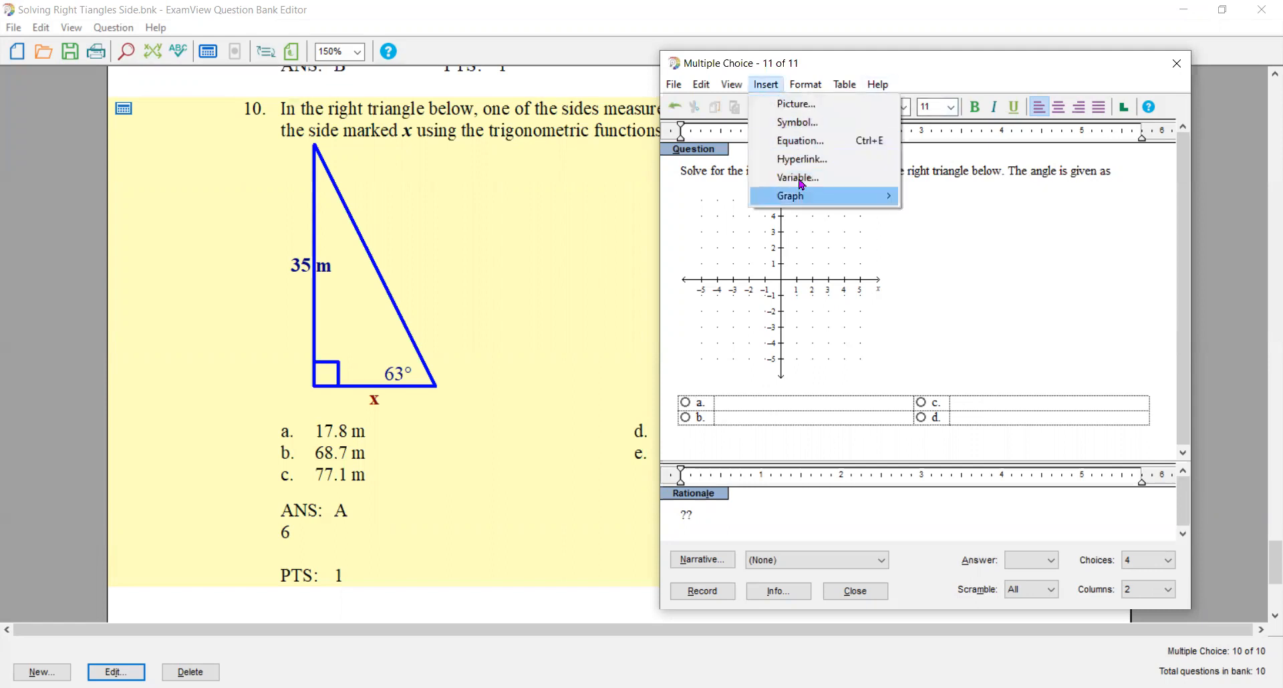
left_click(801, 181)
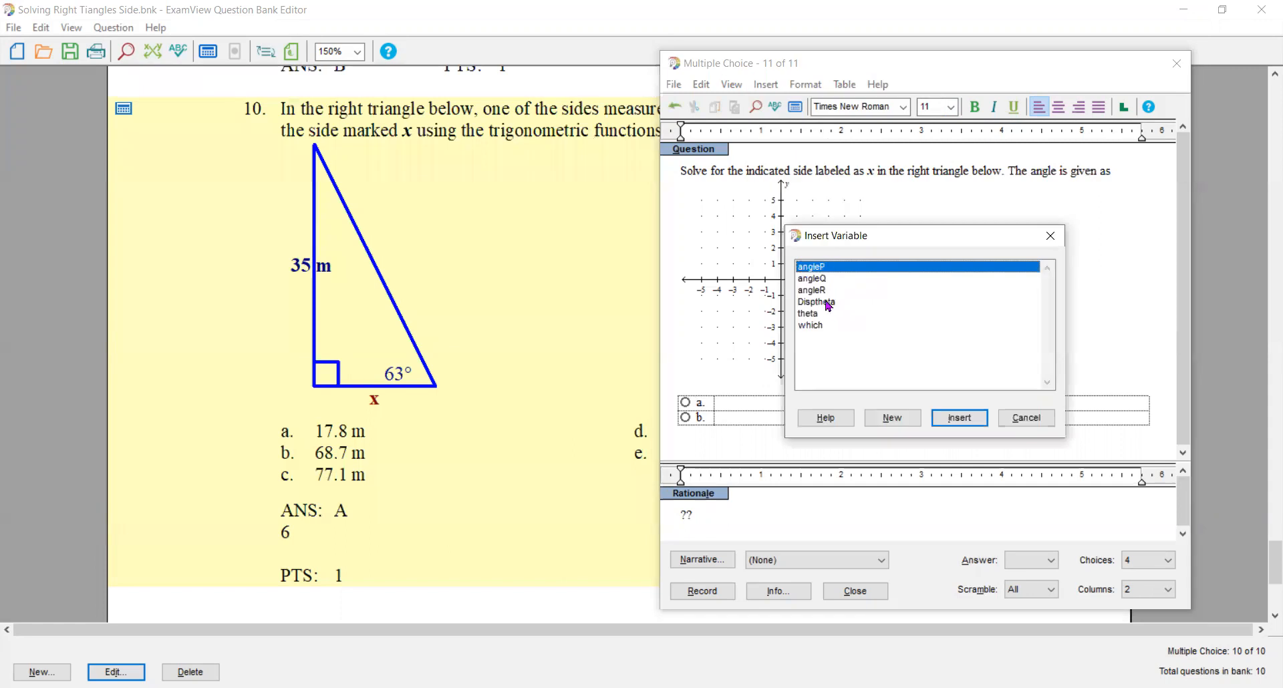
left_click(827, 303)
double_click(828, 303)
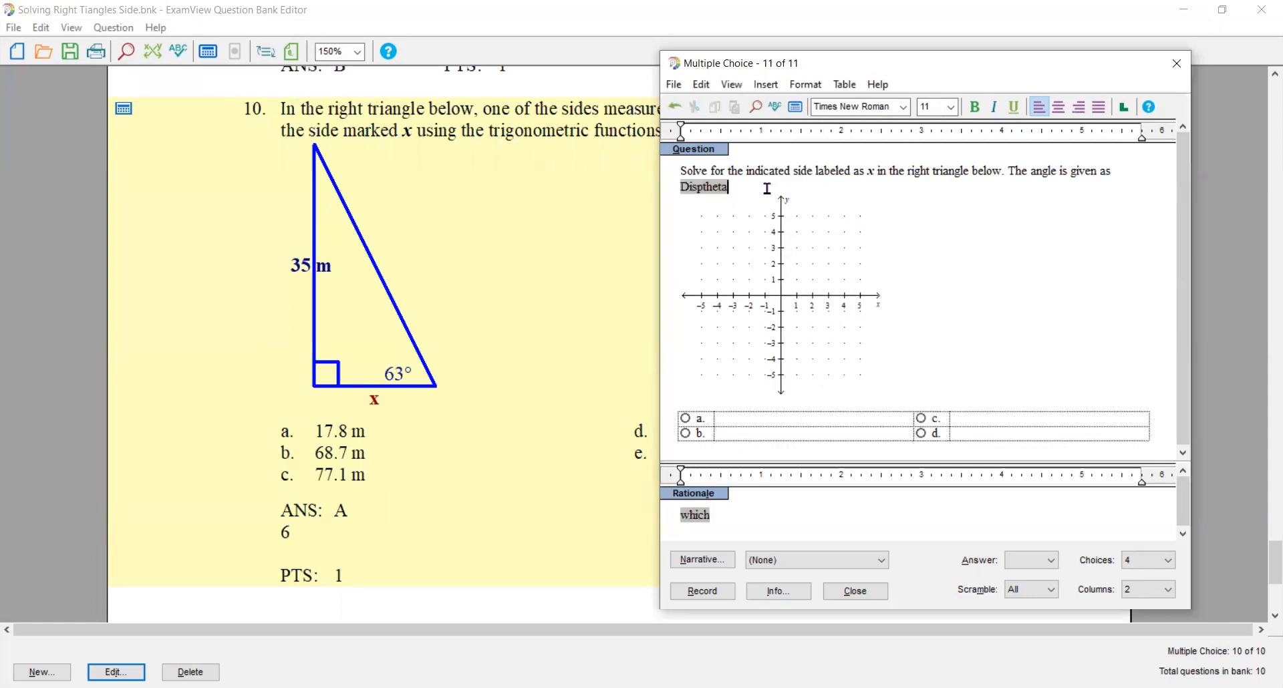
type(".")
- Recalculate the question's values repeatedly to check that each triangle picture appears with a matching angle
left_click(717, 514)
left_click(795, 107)
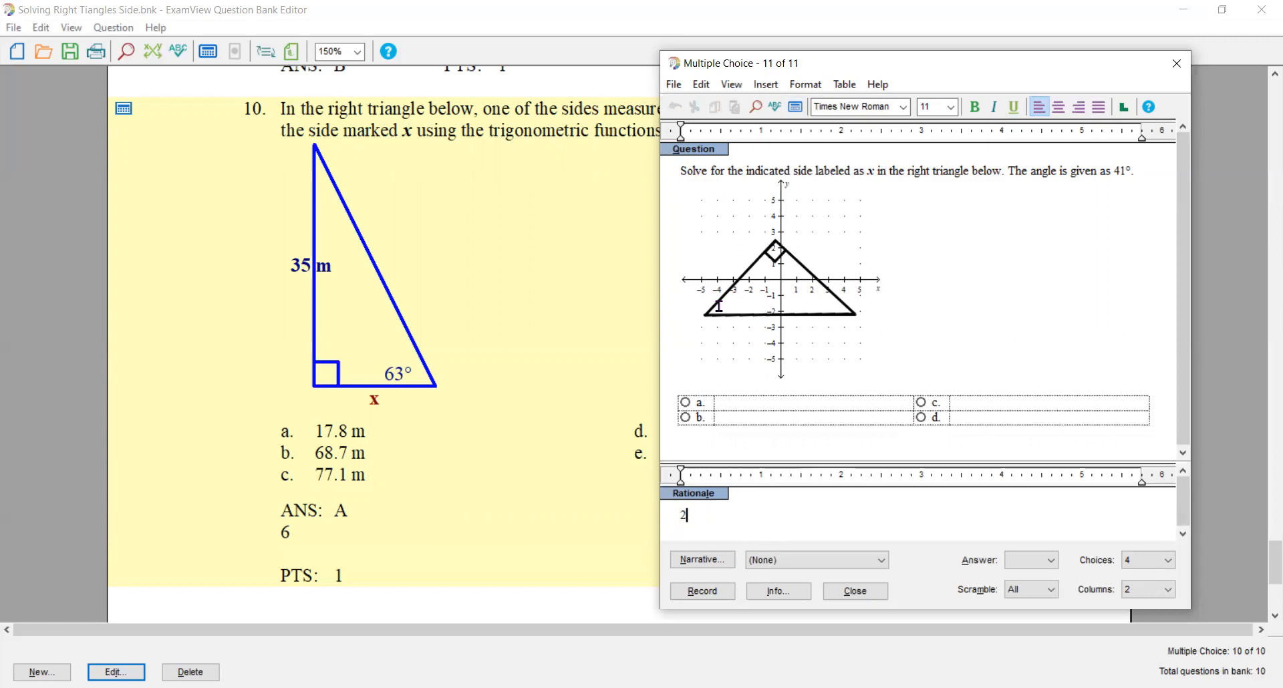
left_click(795, 109)
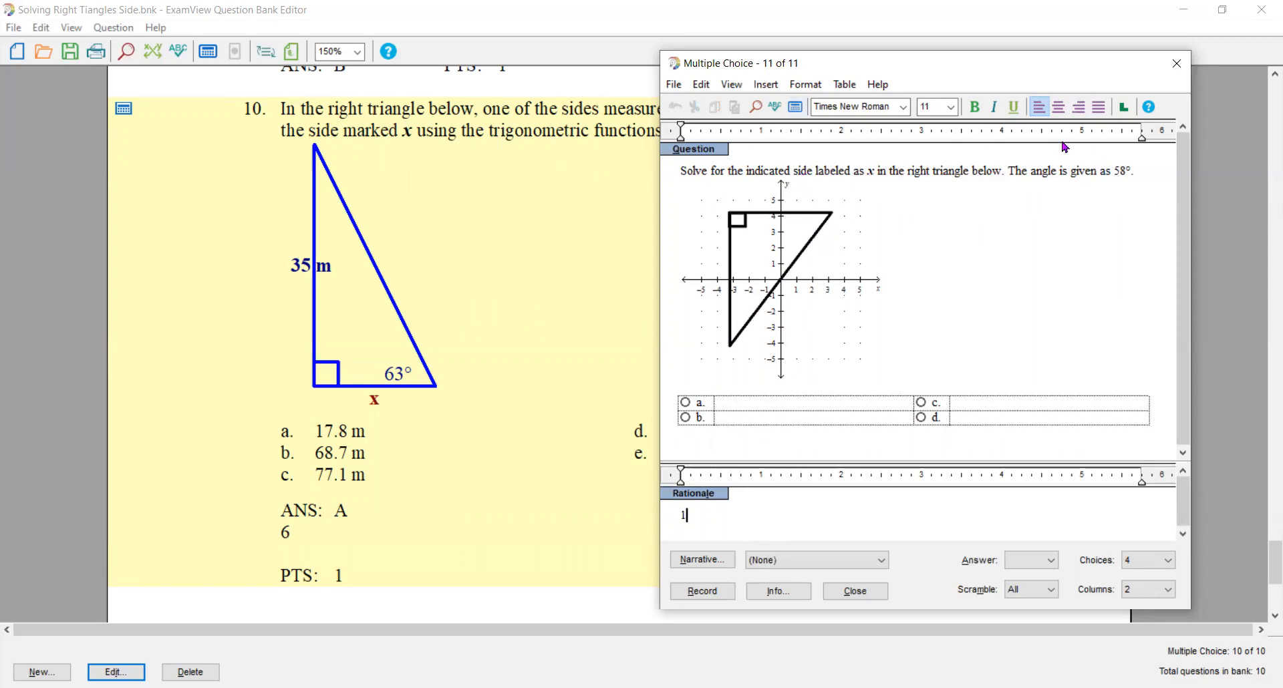
left_click(797, 111)
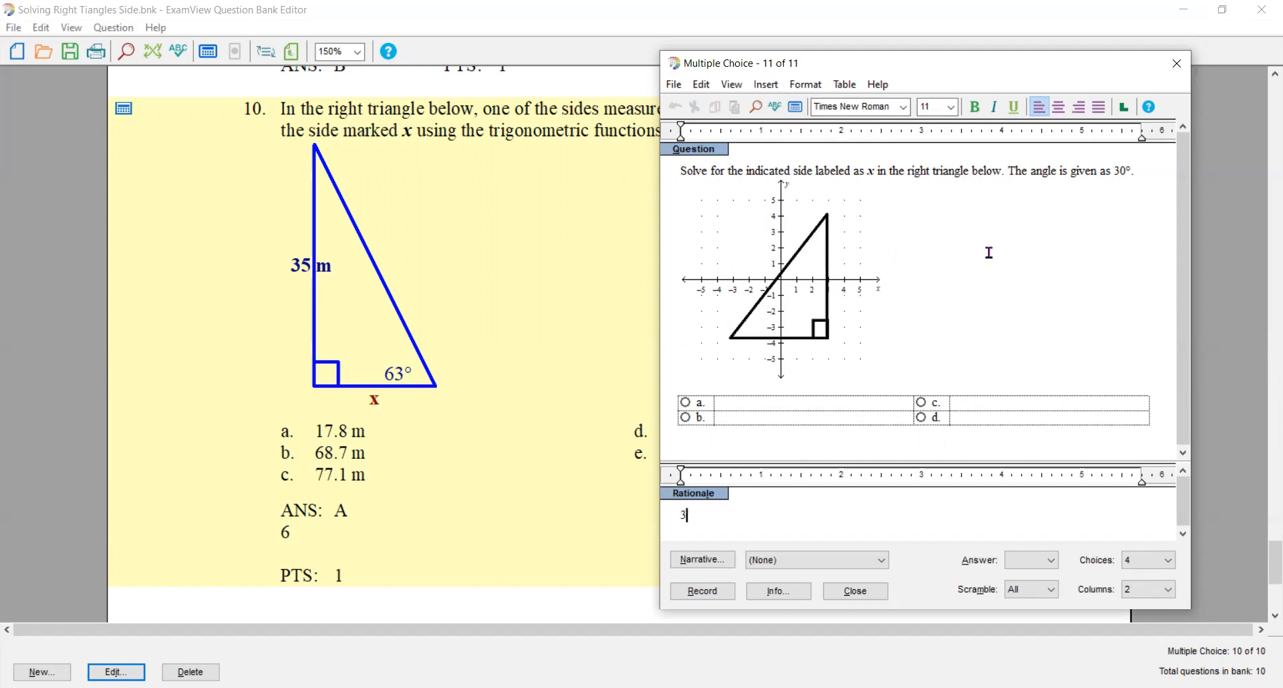
left_click(797, 109)
left_click(796, 109)
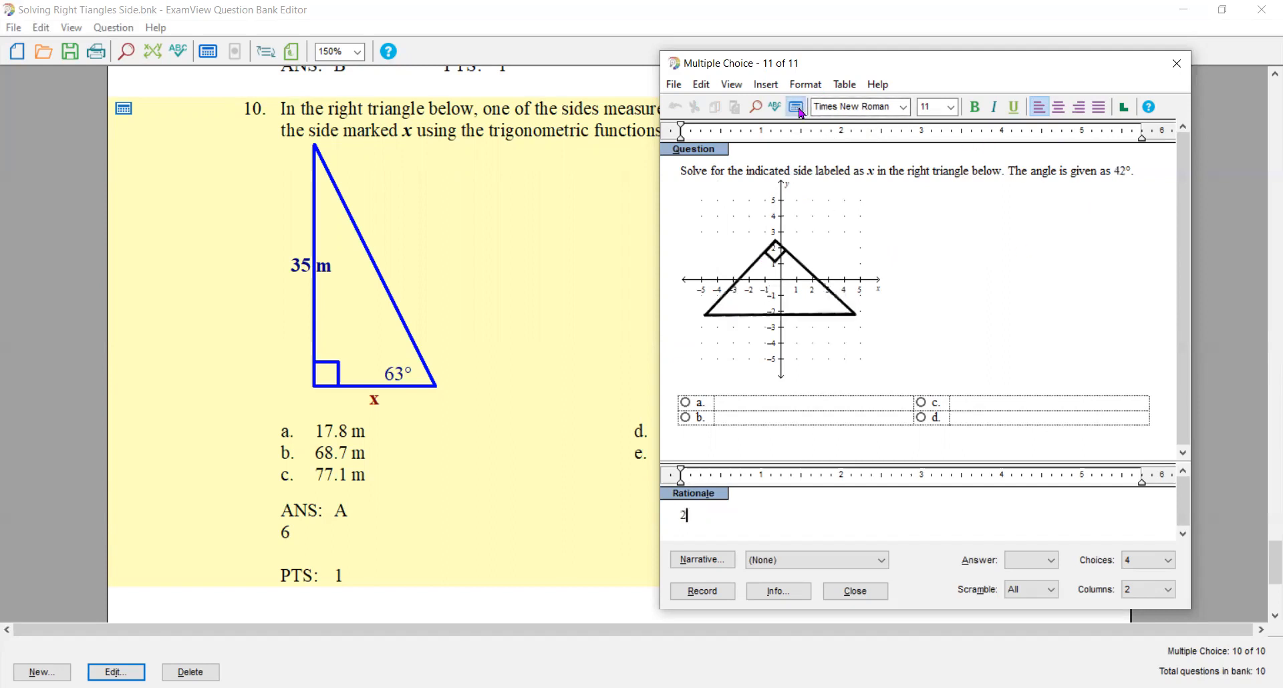
left_click(797, 109)
left_click(797, 109)
left_click(797, 109)
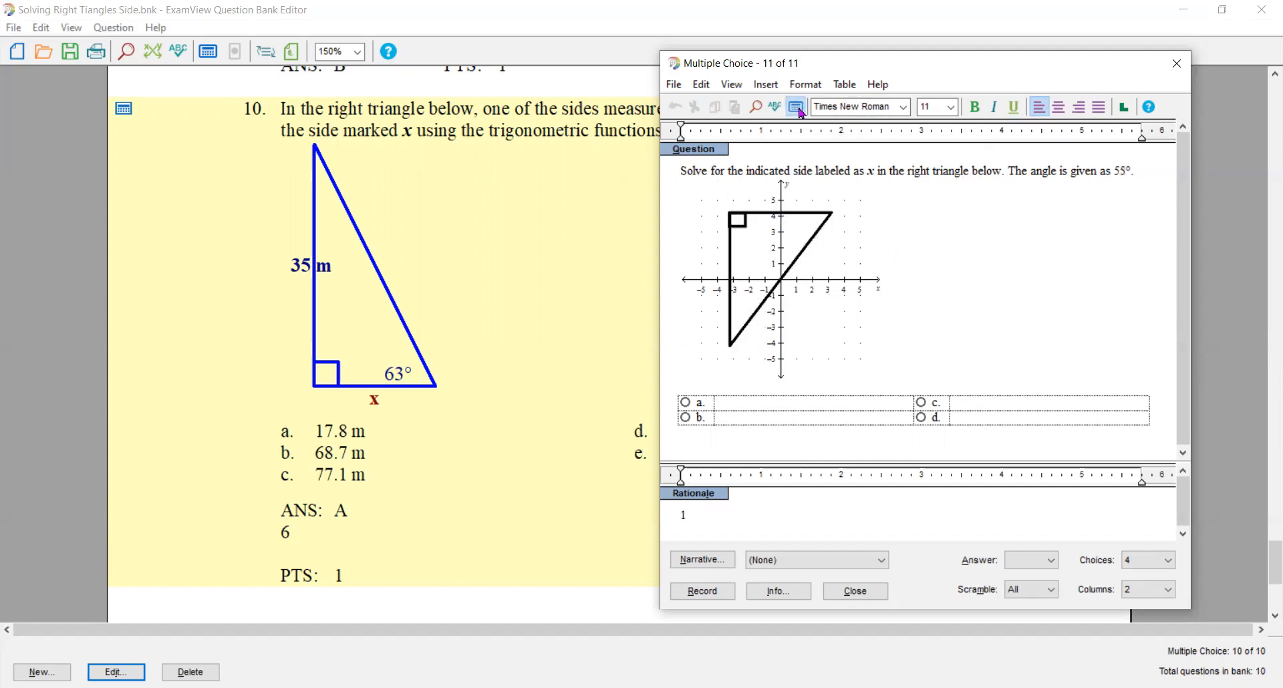
left_click(786, 250)
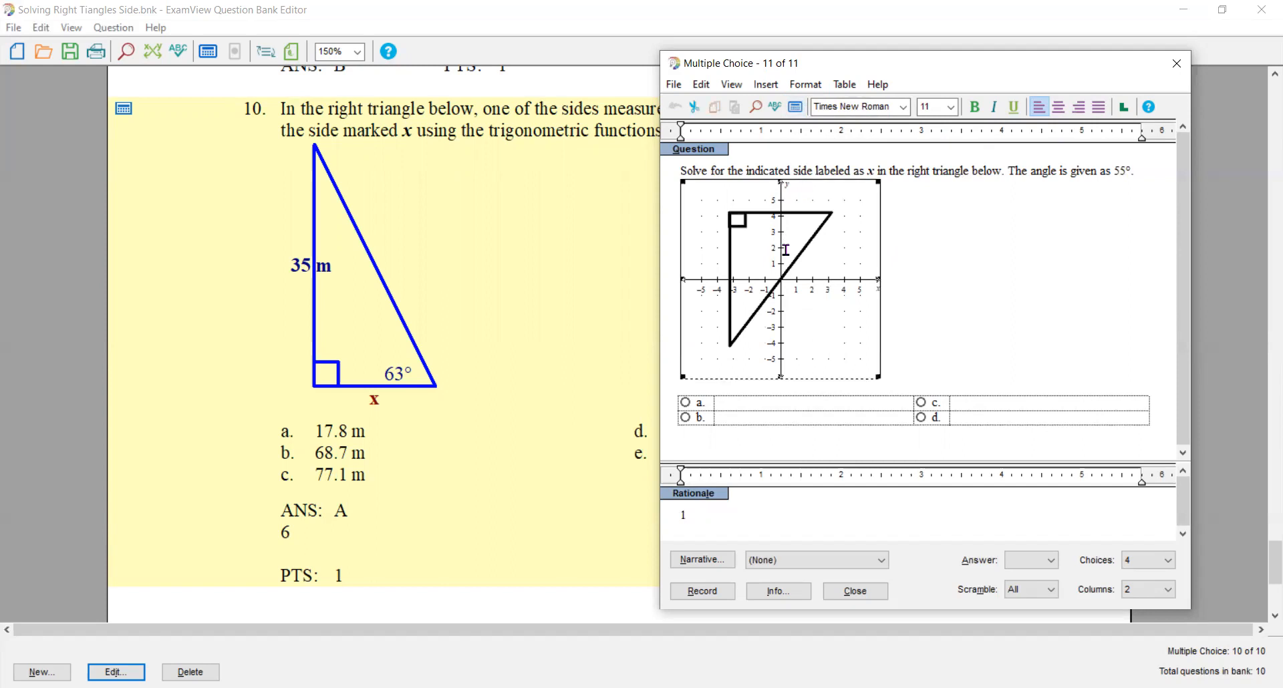
double_click(786, 250)
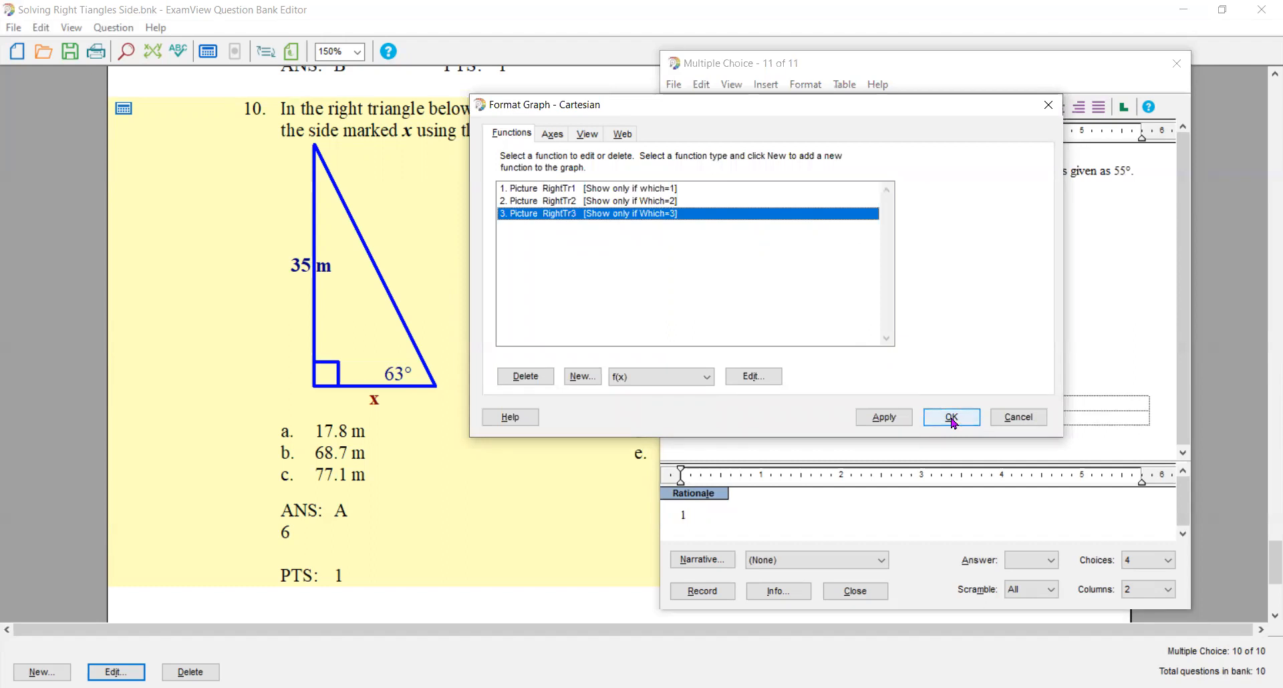
left_click(666, 189)
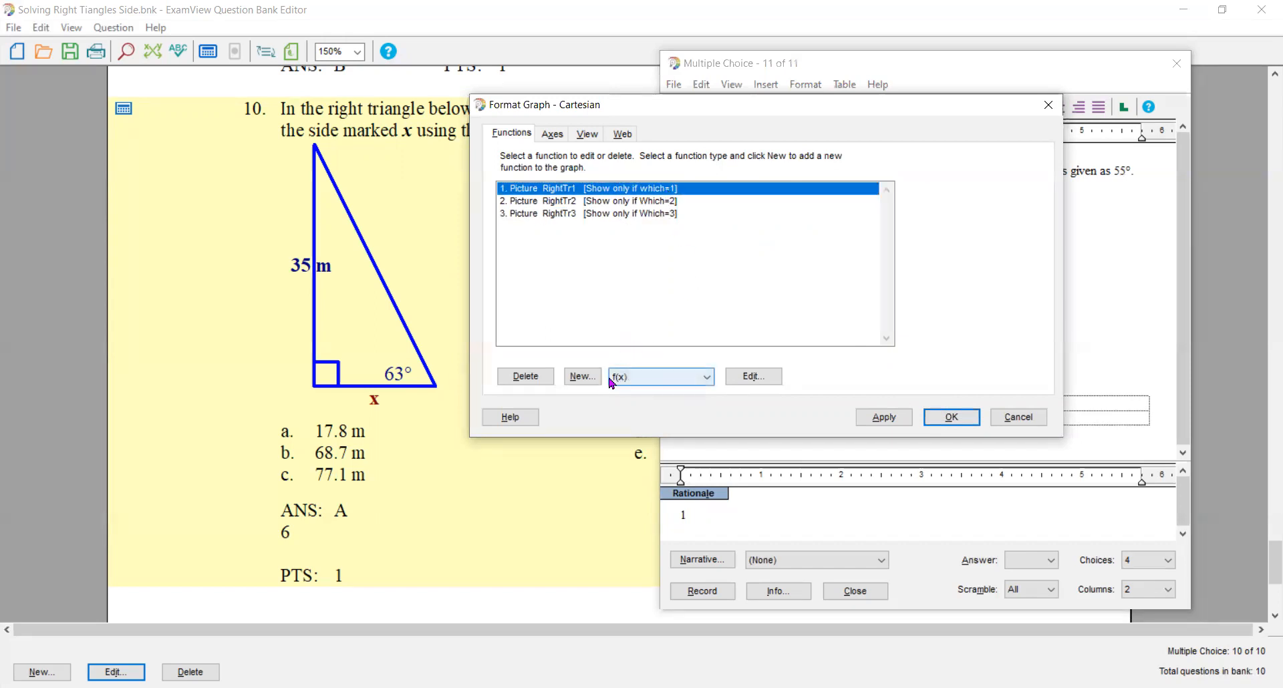
left_click(946, 418)
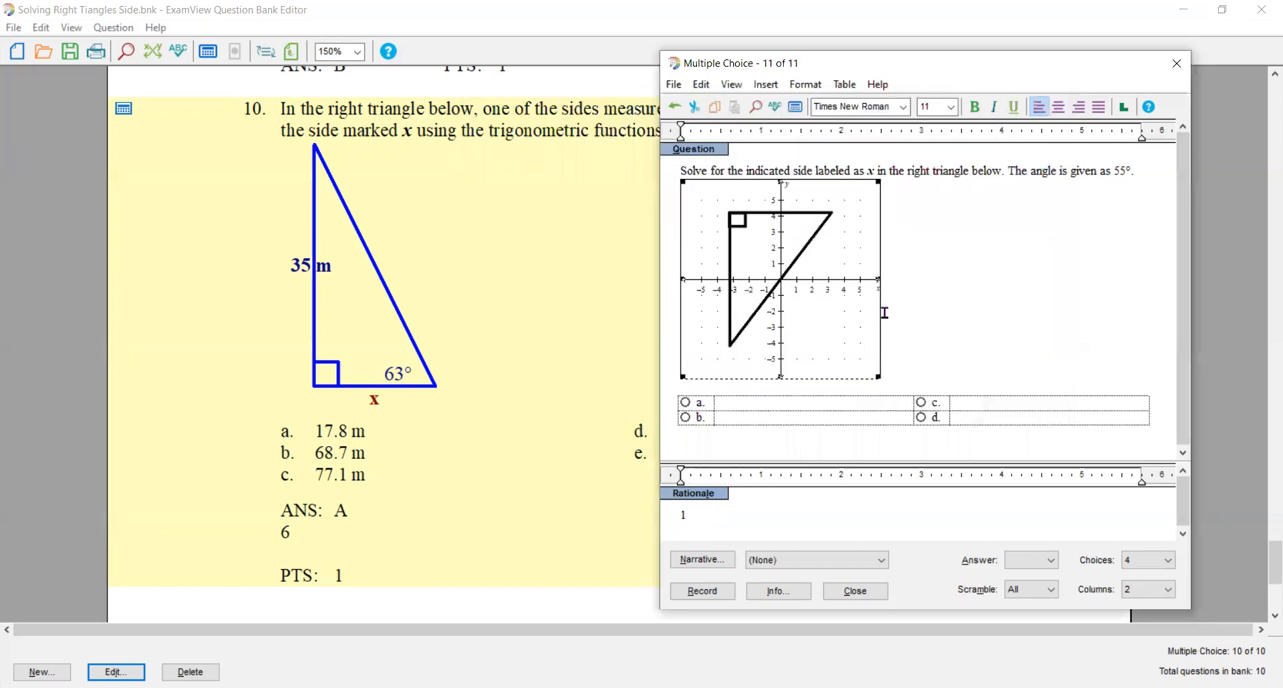
- Add a new text box to the Cartesian graph with the text Disptheta
double_click(813, 288)
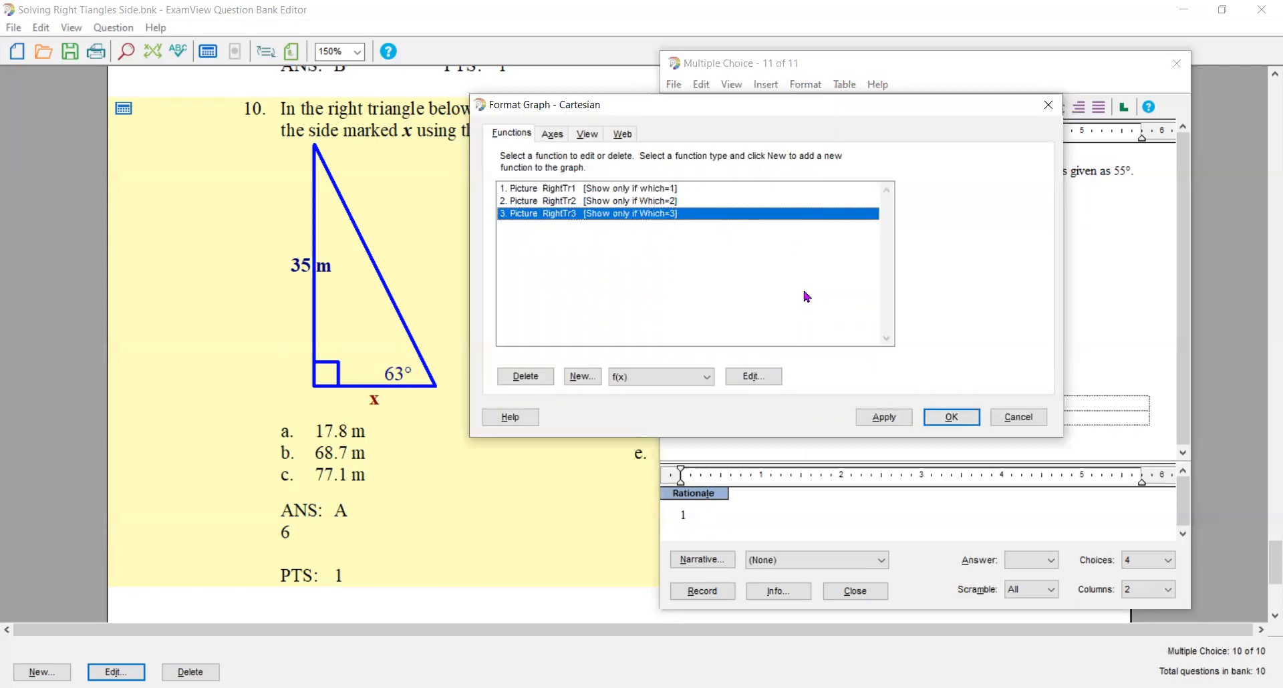
left_click(710, 378)
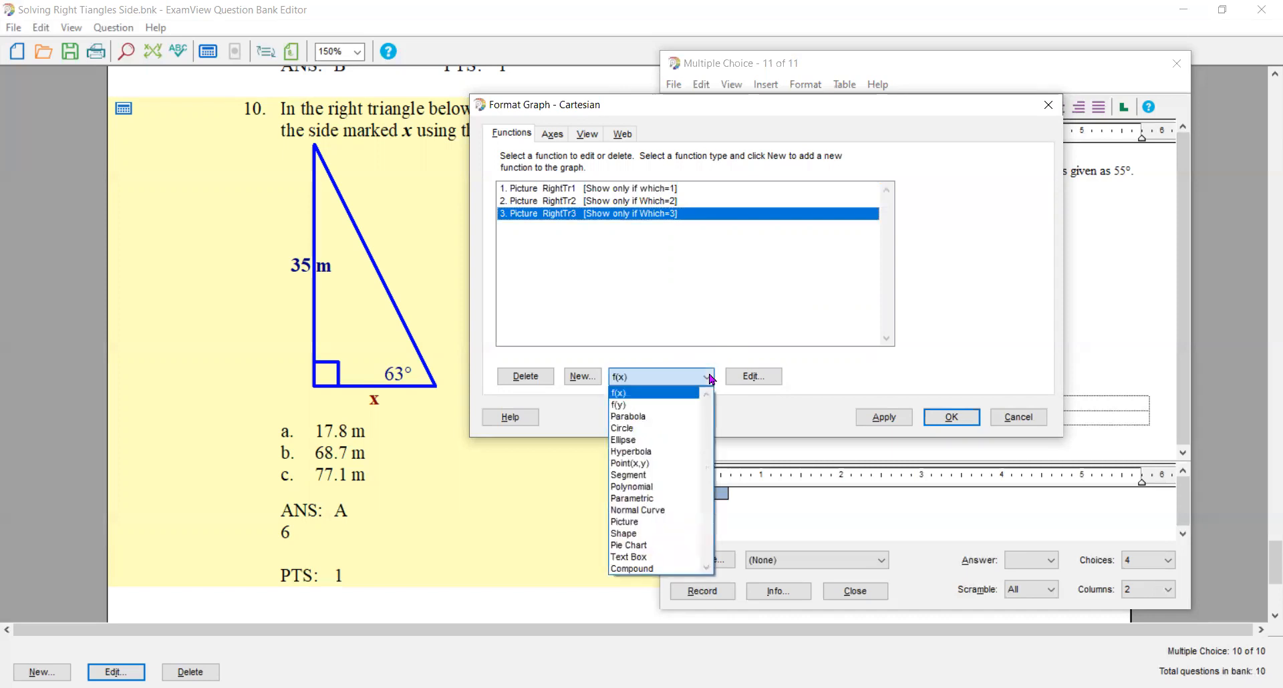
left_click(656, 557)
left_click(581, 378)
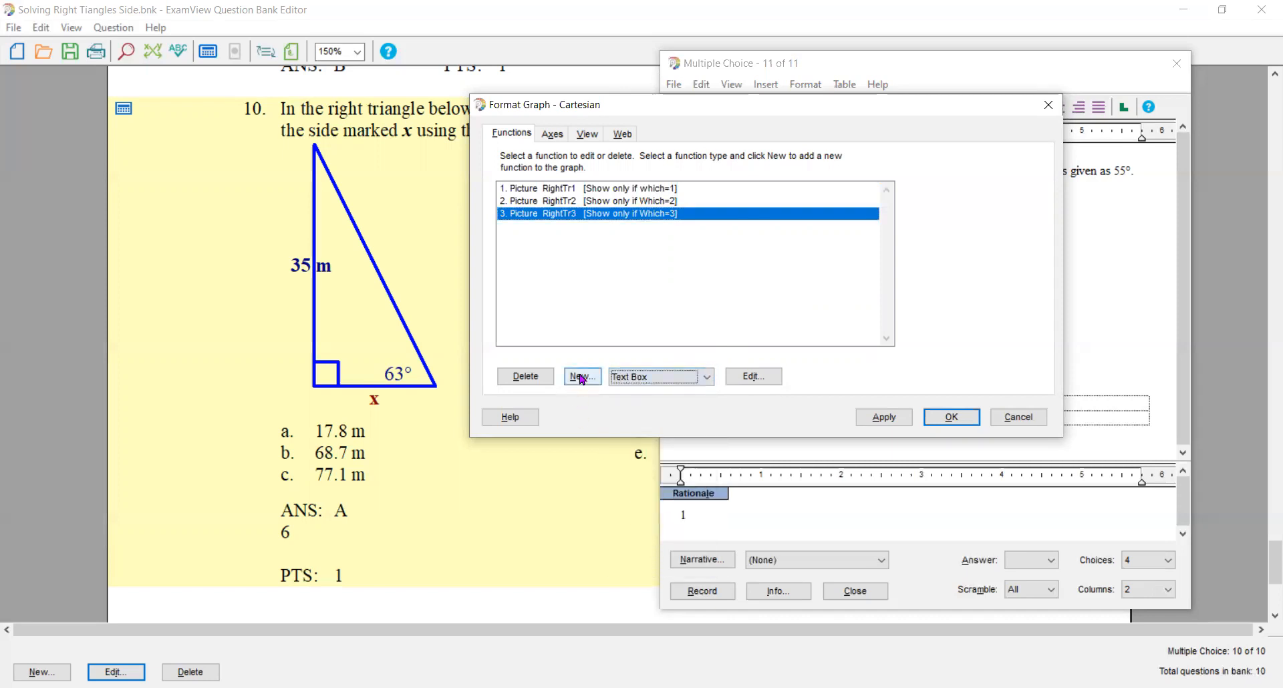
left_click(581, 379)
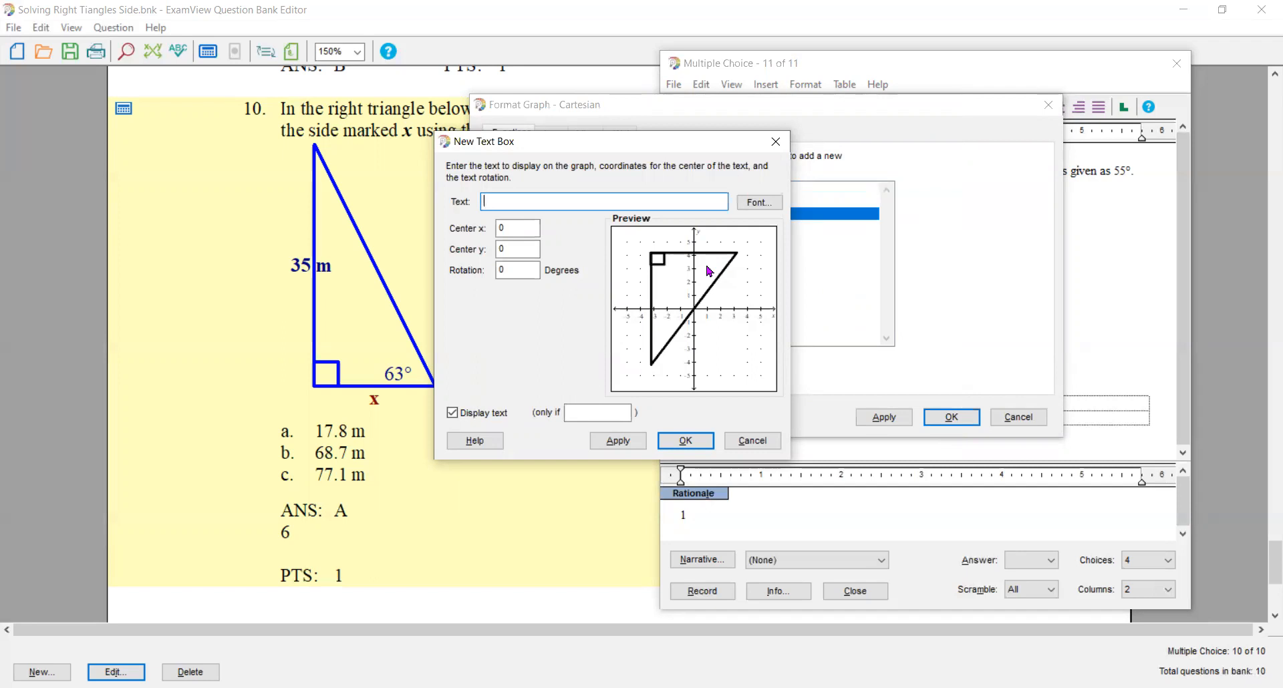
type("Dispttheta")
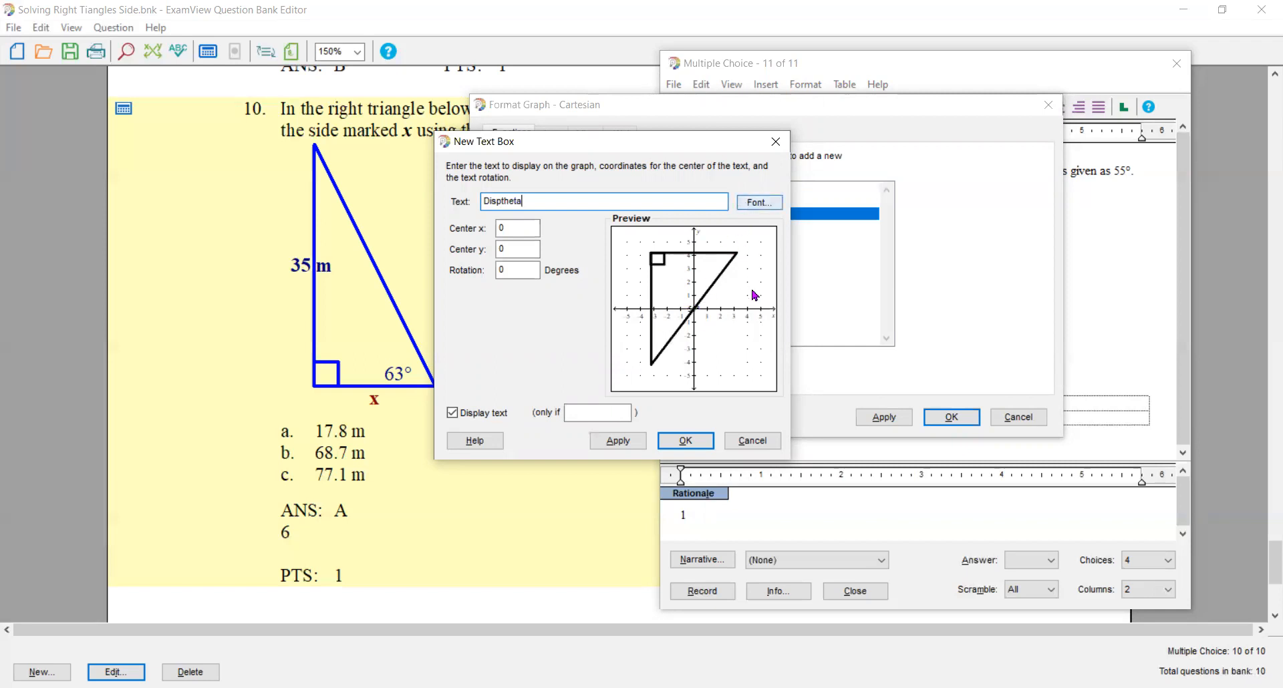
- Format the Disptheta text box's font as bold, dark blue, size 14
left_click(761, 205)
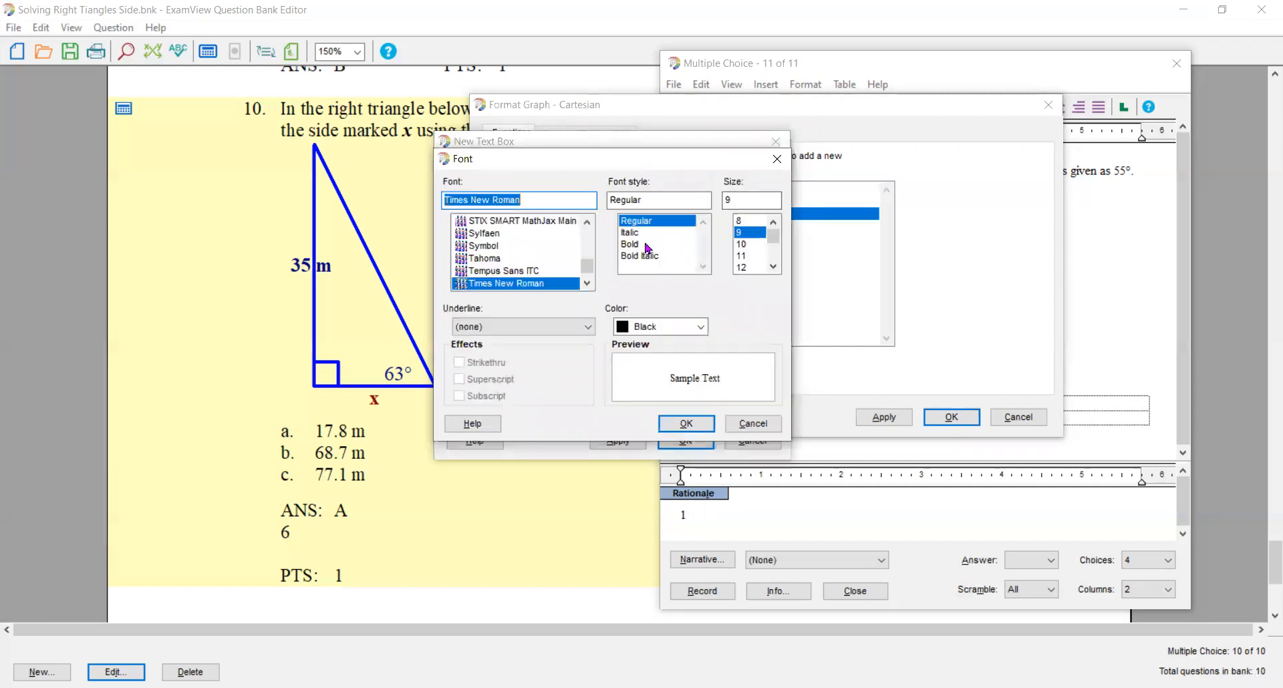
left_click(632, 245)
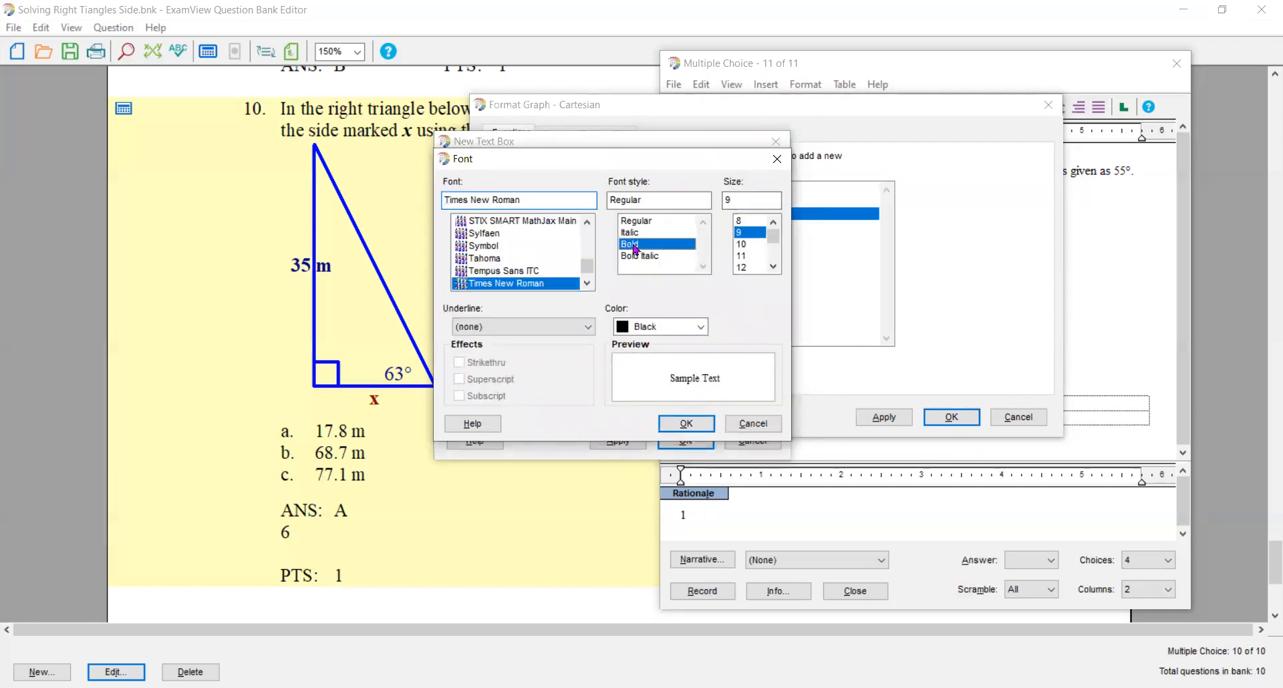
left_click(702, 326)
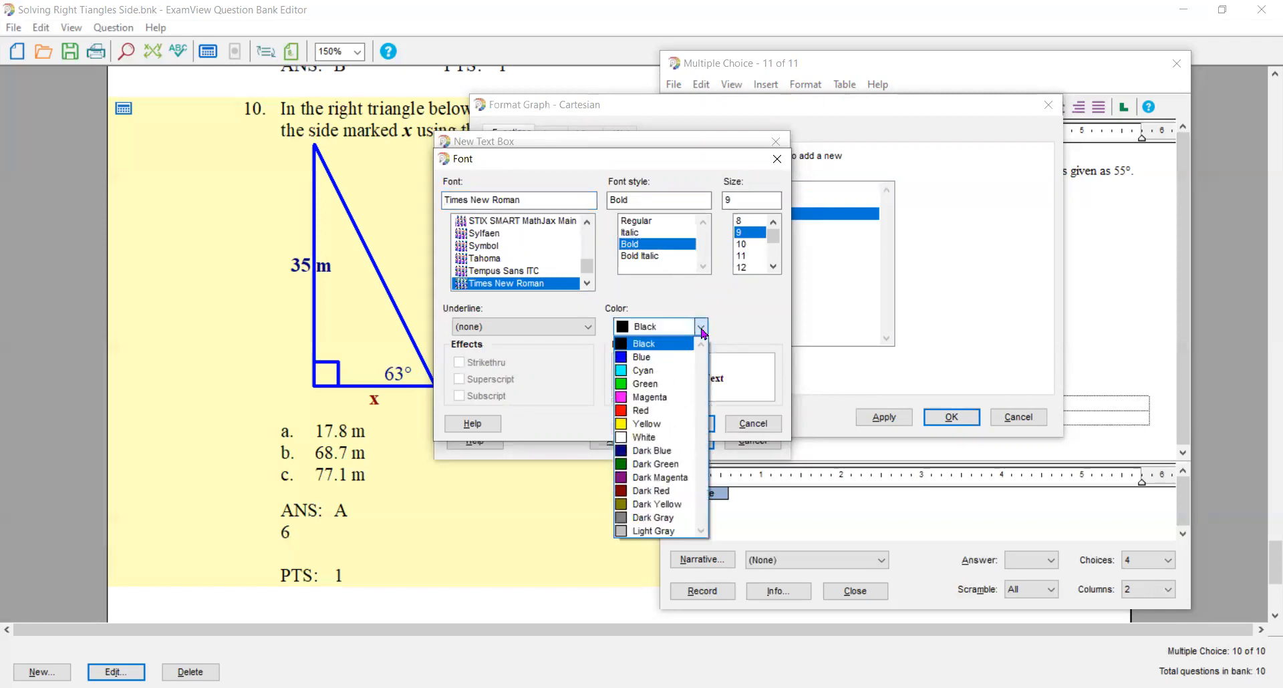
left_click(662, 452)
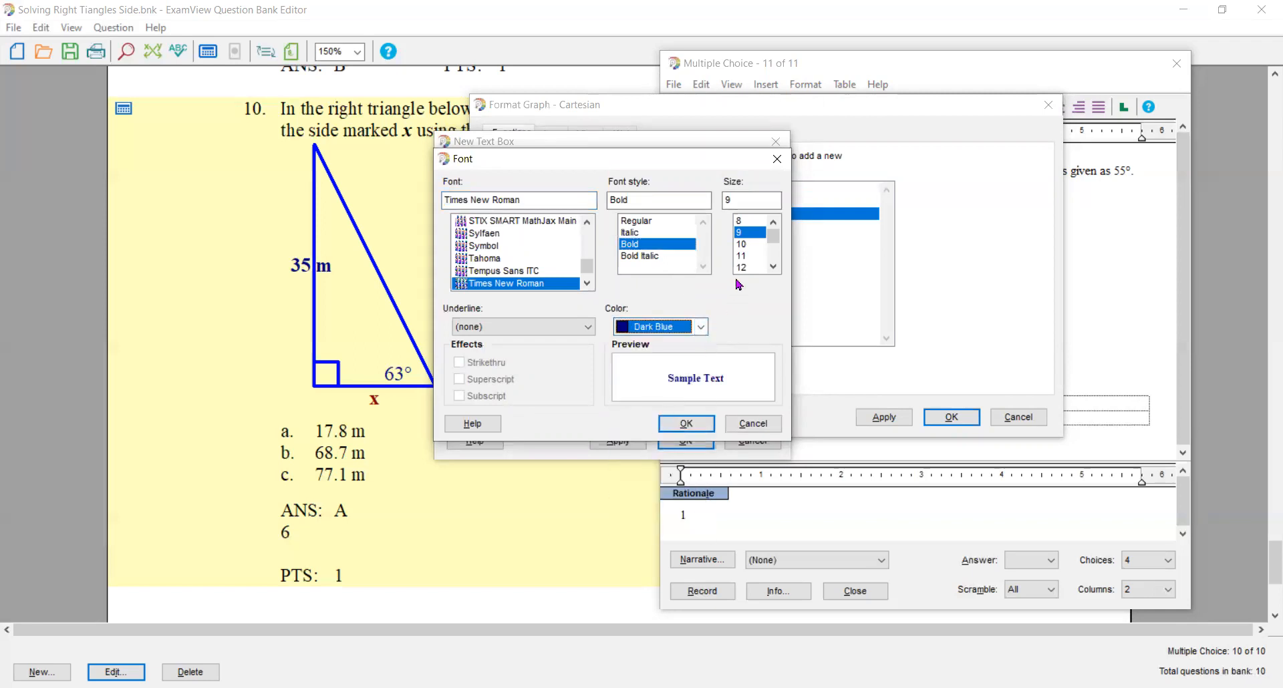
left_click(774, 267)
left_click(774, 266)
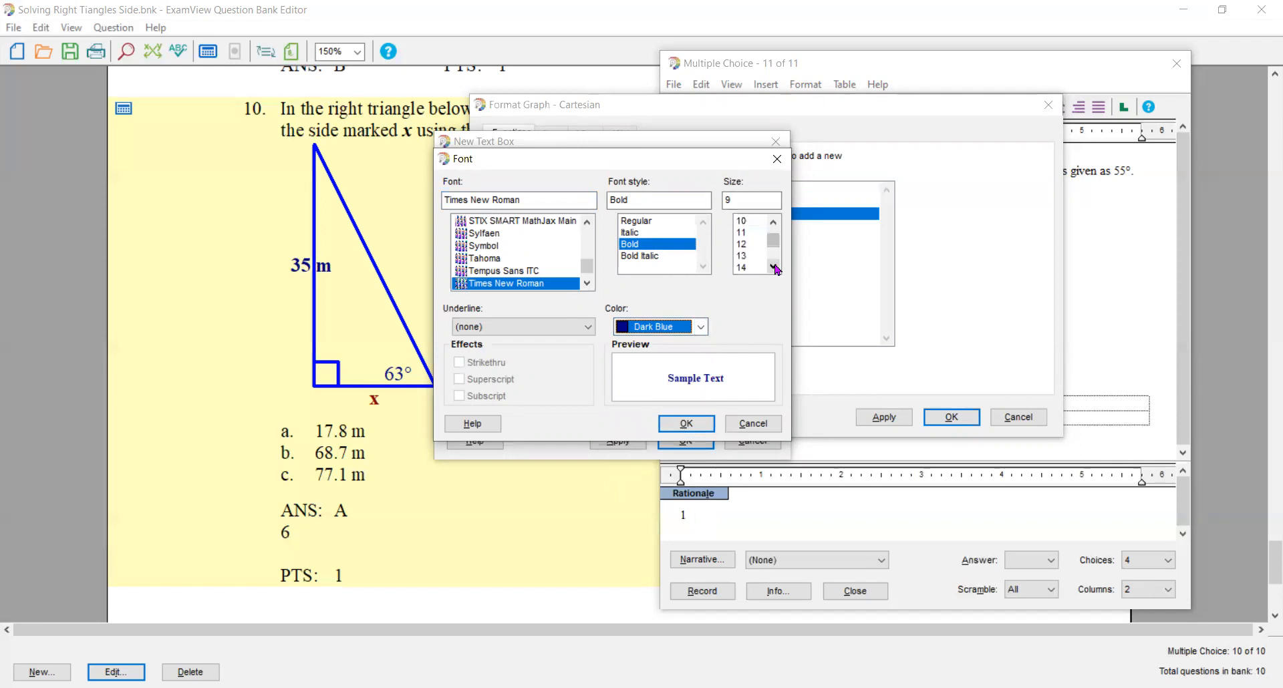
left_click(743, 267)
left_click(687, 424)
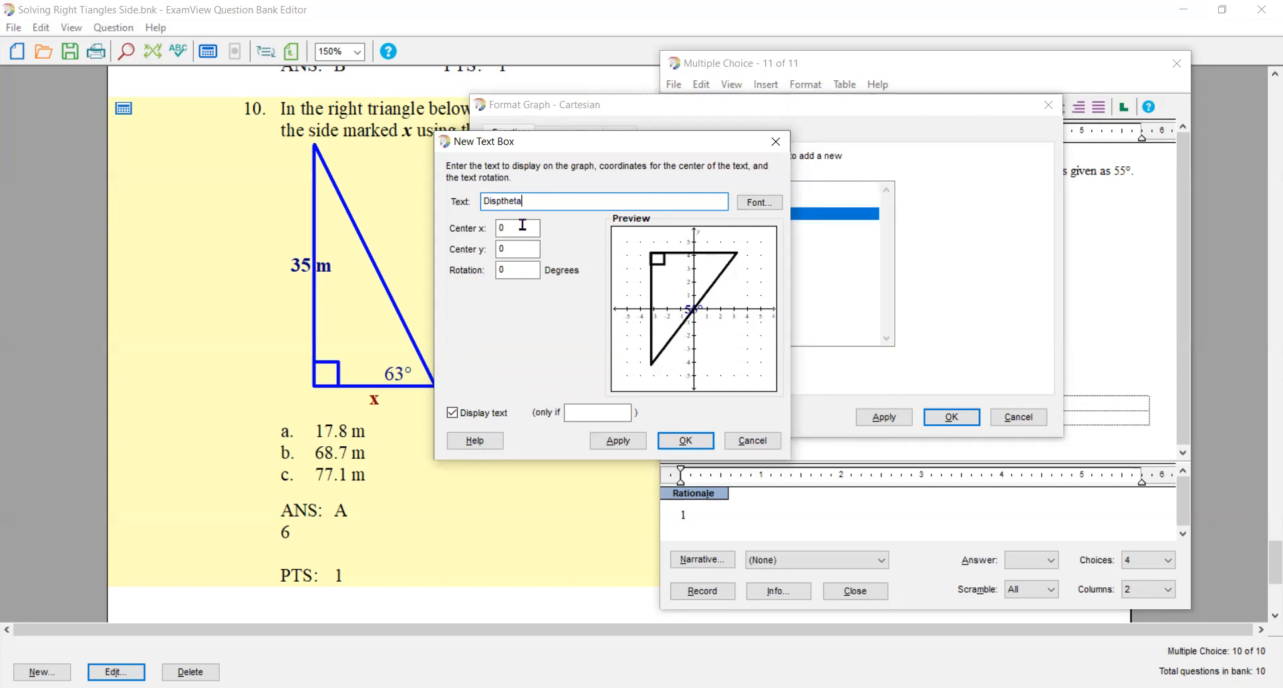
- Center the angle label inside the first triangle at x 1.5 and y 3.4
left_click_drag(510, 229, 490, 230)
type("1.5")
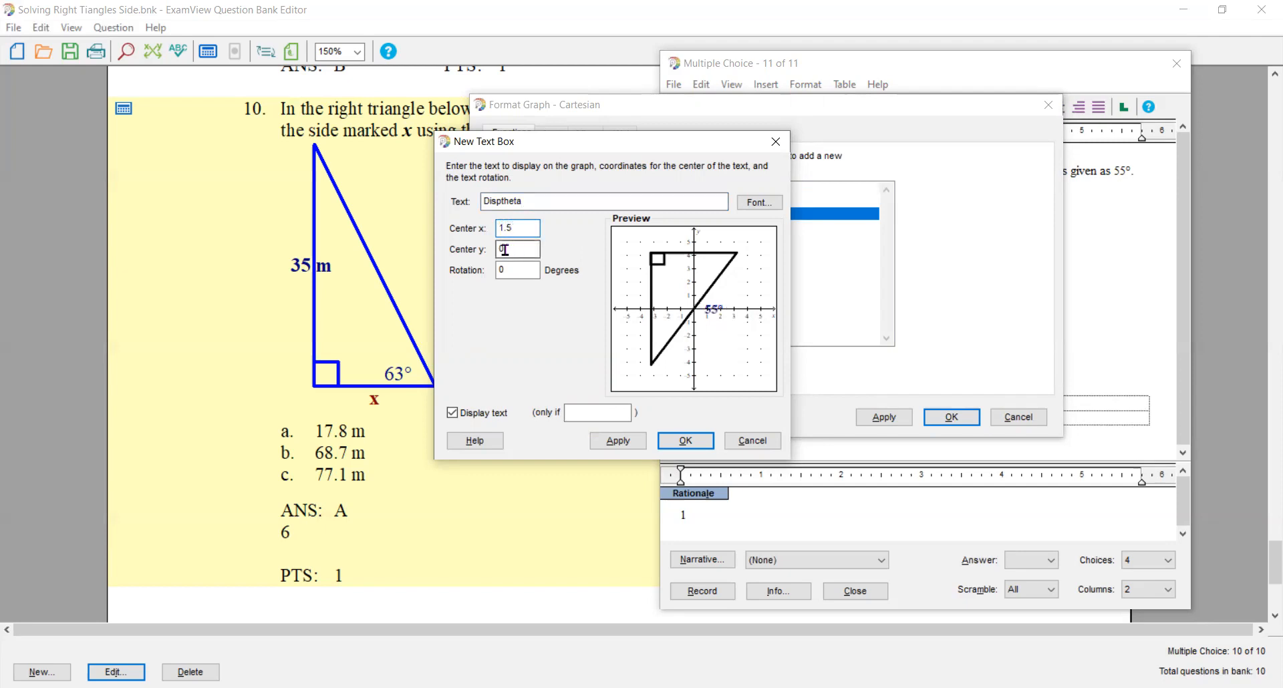
left_click(511, 250)
type("3")
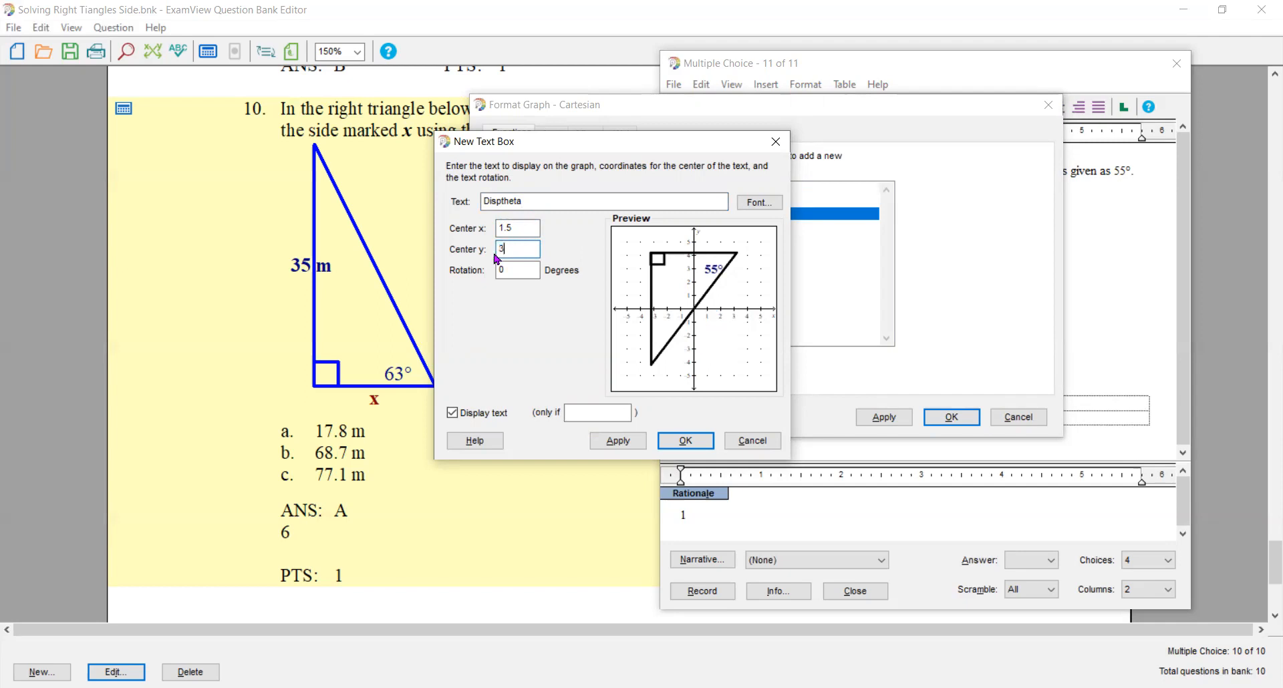
type(".4")
- Display the angle label only if which=1, save the graph changes, and recalculate the question's values
left_click(578, 412)
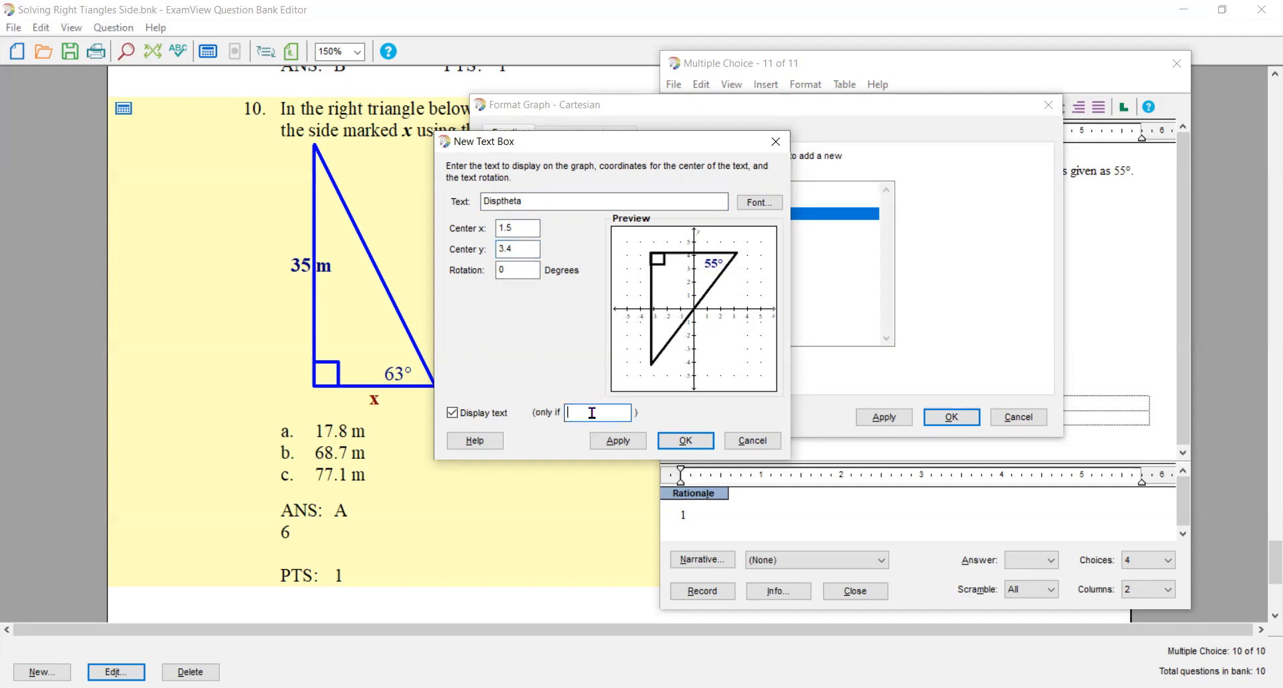
type("which=1")
left_click(679, 442)
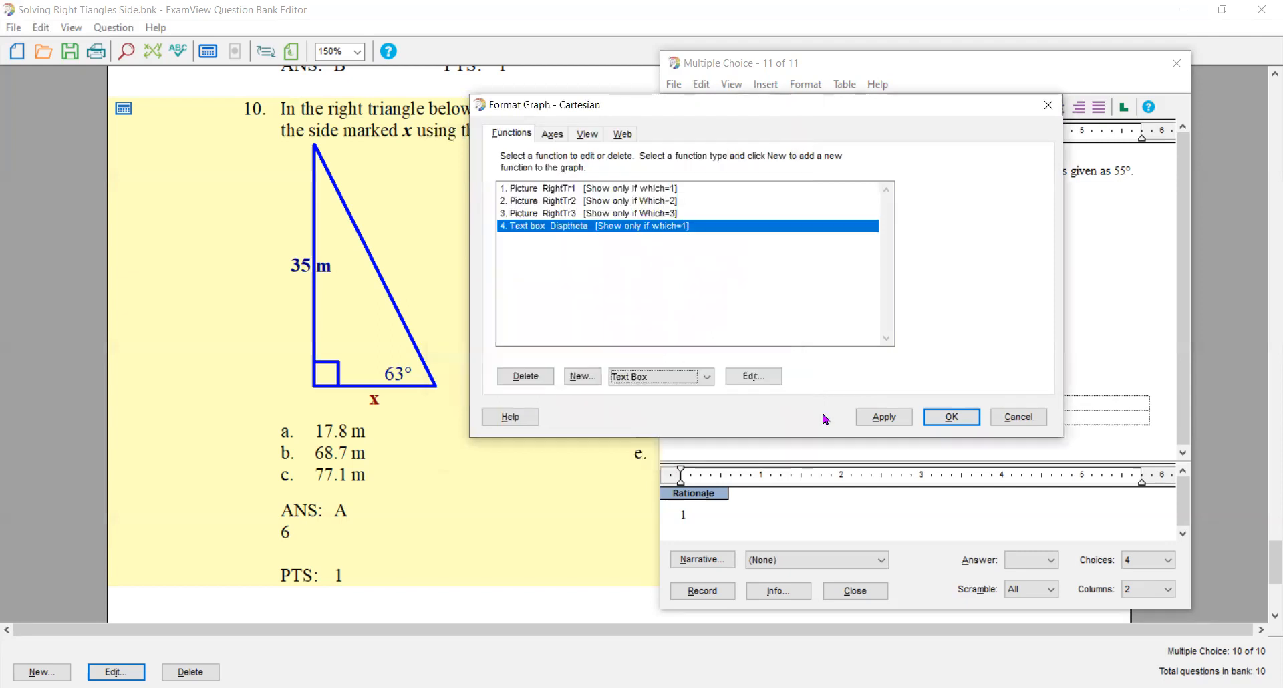
left_click(954, 417)
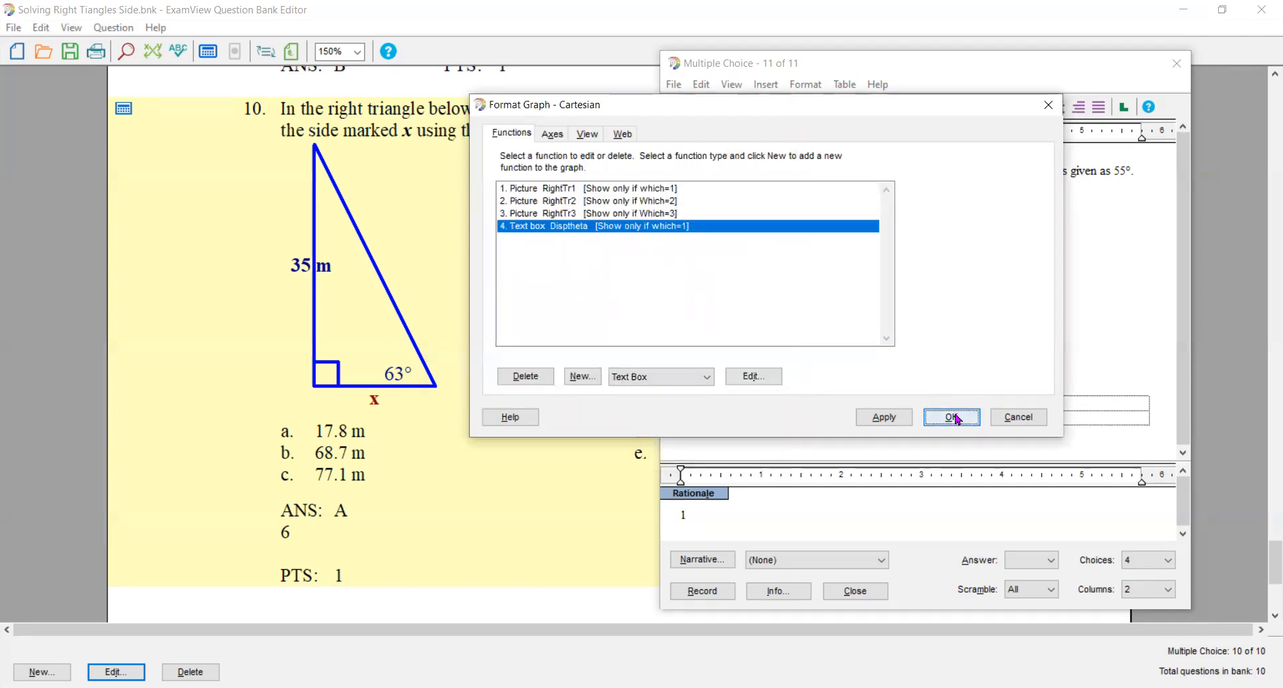
left_click(794, 106)
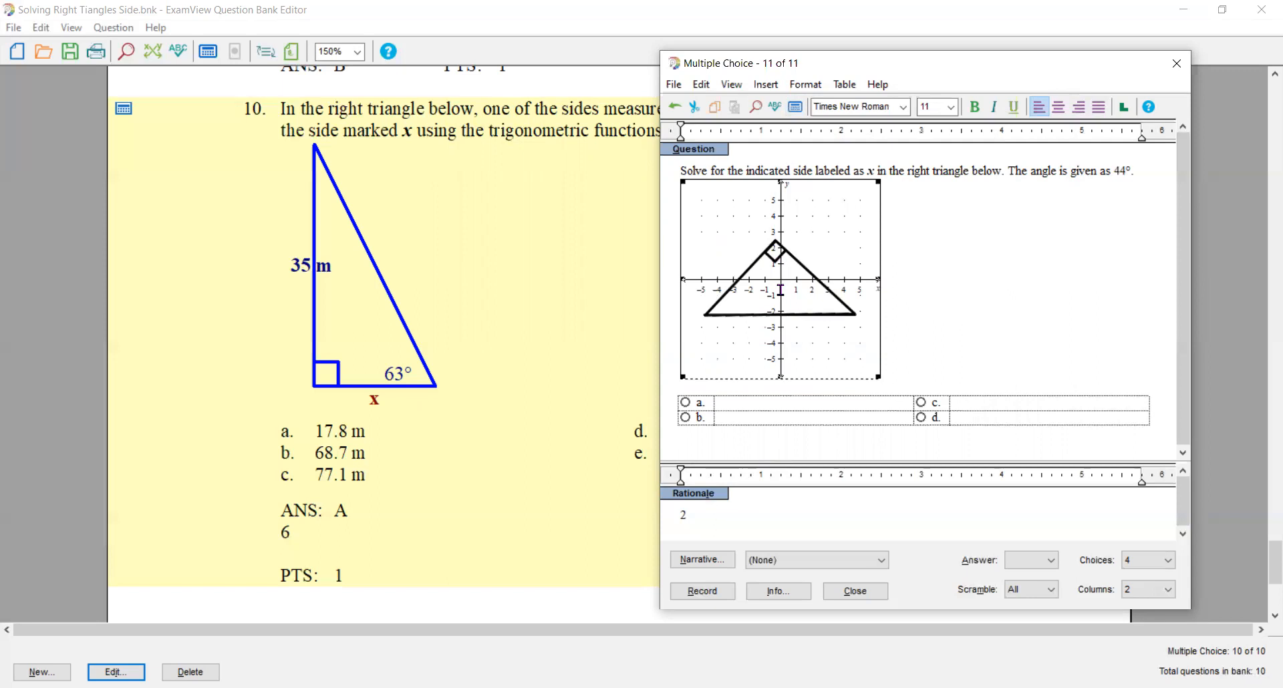
- Add another text box to the Cartesian graph with the text Disptheta for the second triangle
double_click(780, 289)
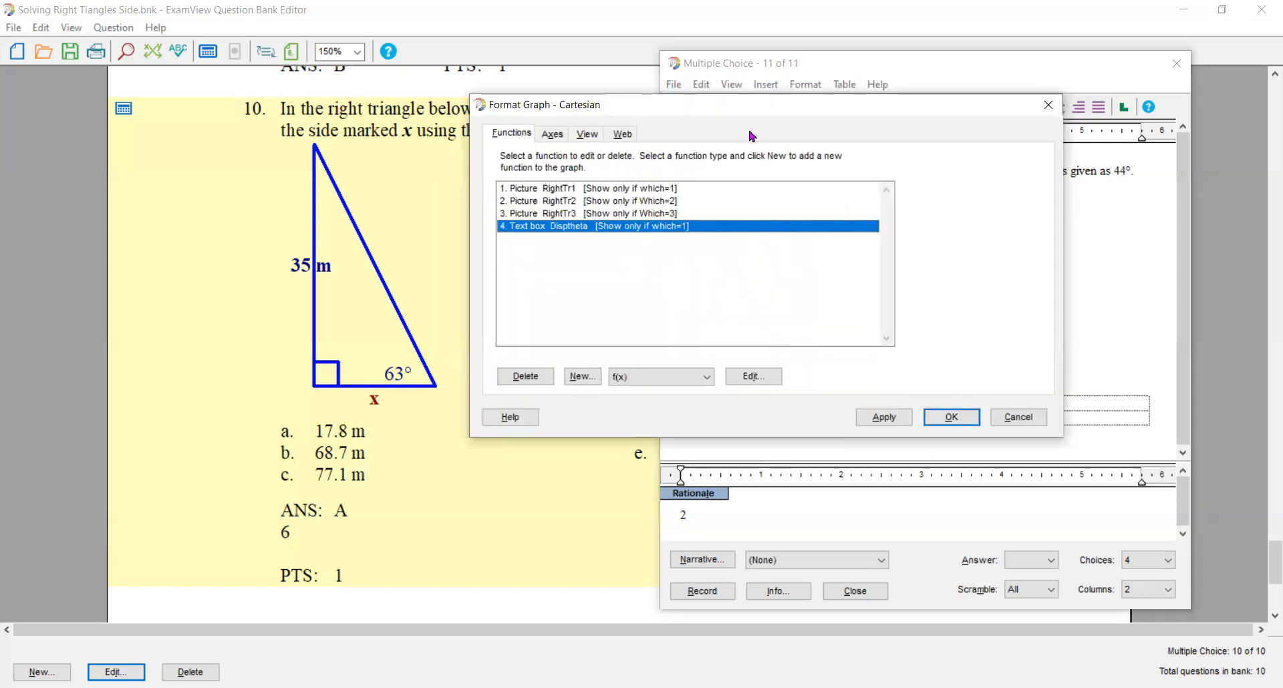
left_click(703, 376)
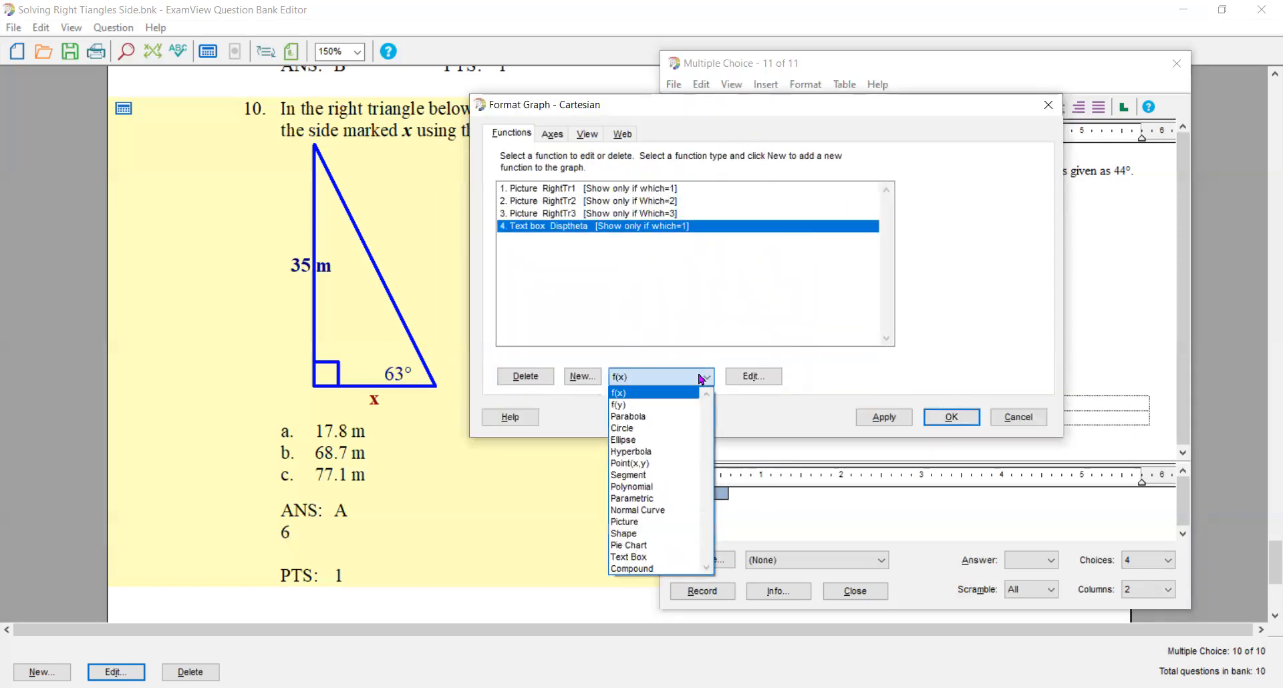
left_click(660, 559)
left_click(581, 378)
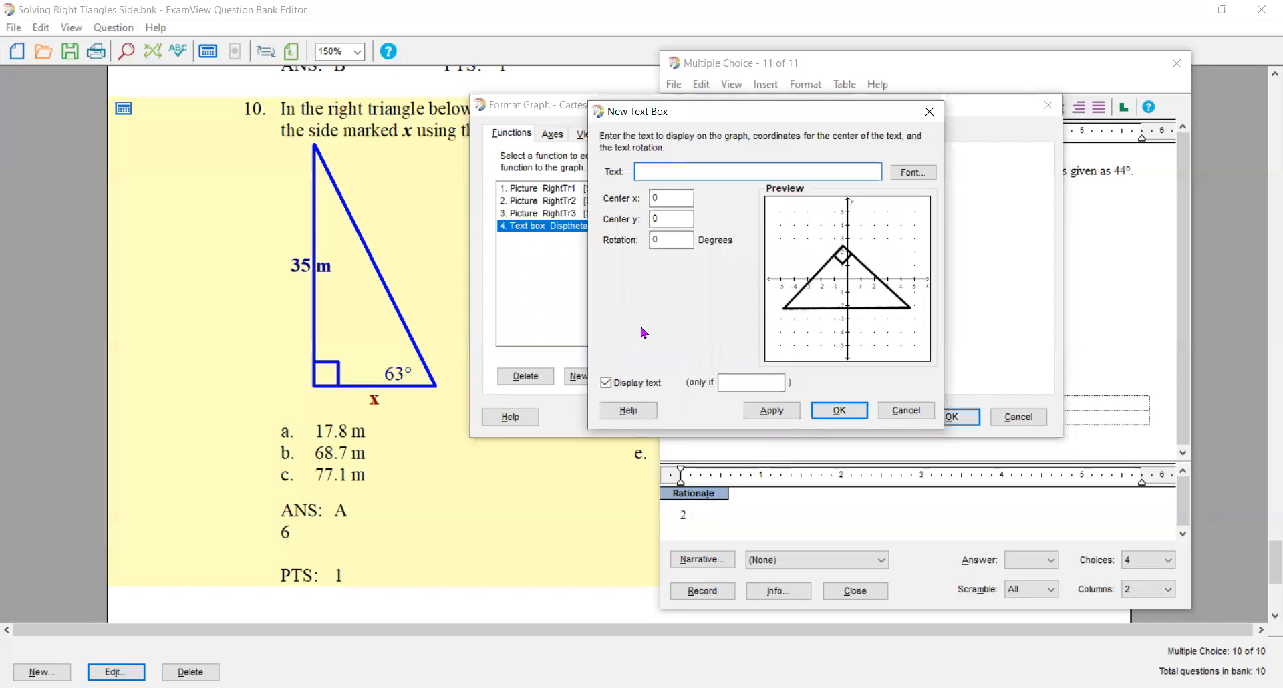
type("Disptheta")
- Format the second triangle's angle label as bold, dark blue, size 14
left_click(909, 174)
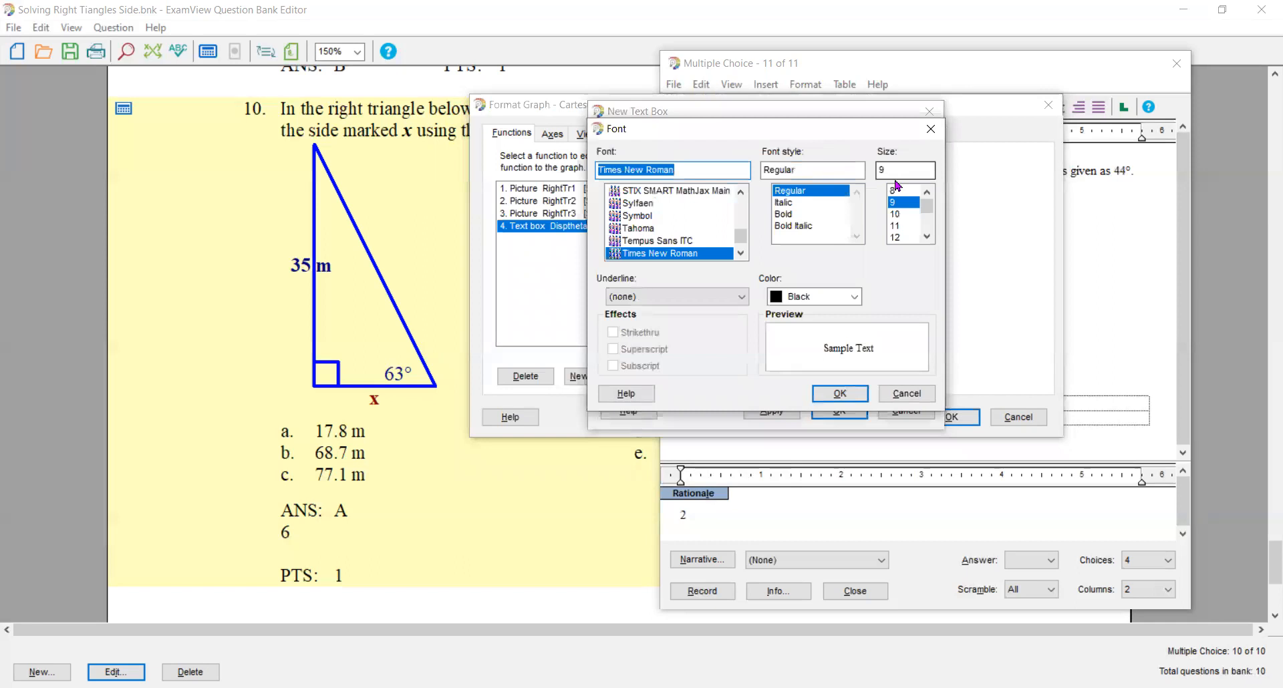
left_click(795, 215)
left_click(855, 297)
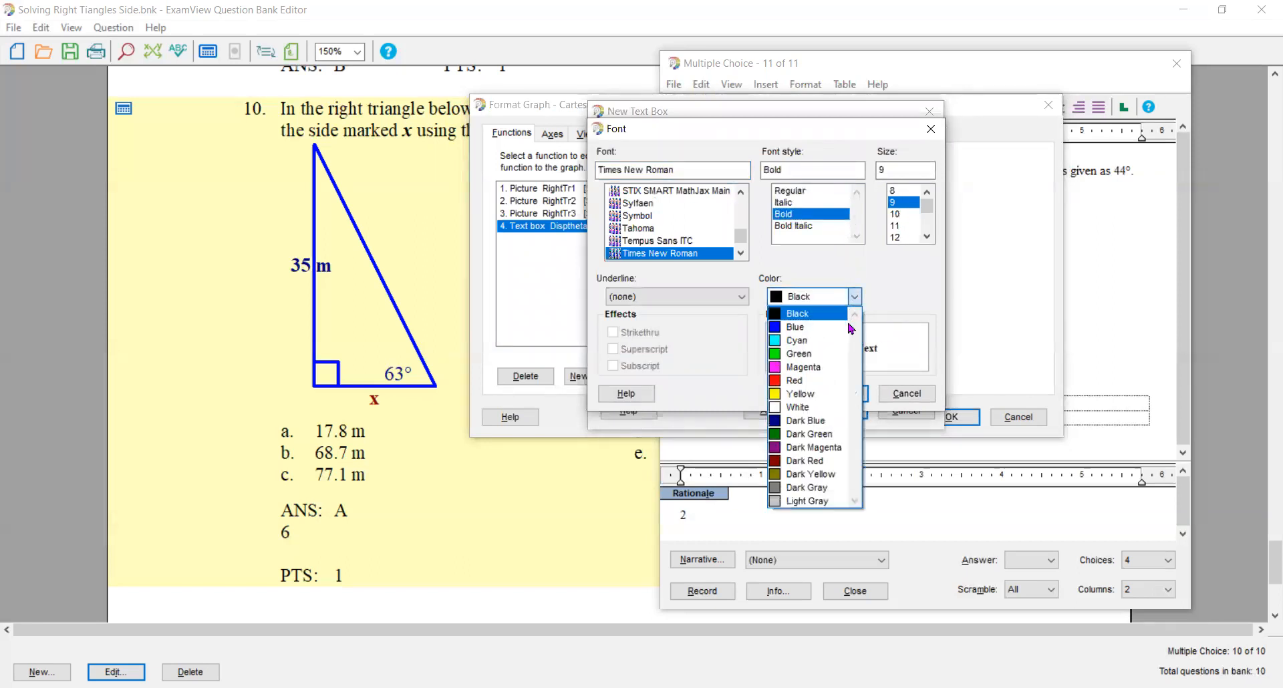
left_click(813, 461)
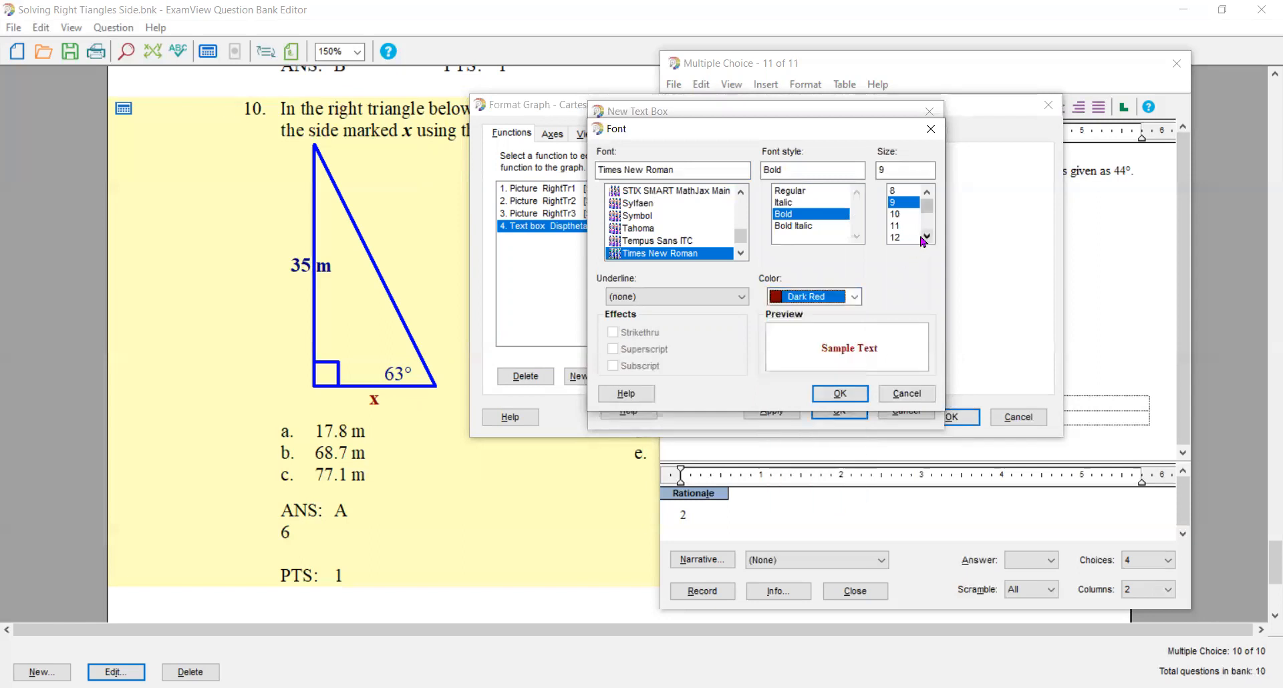
left_click(854, 297)
left_click(826, 421)
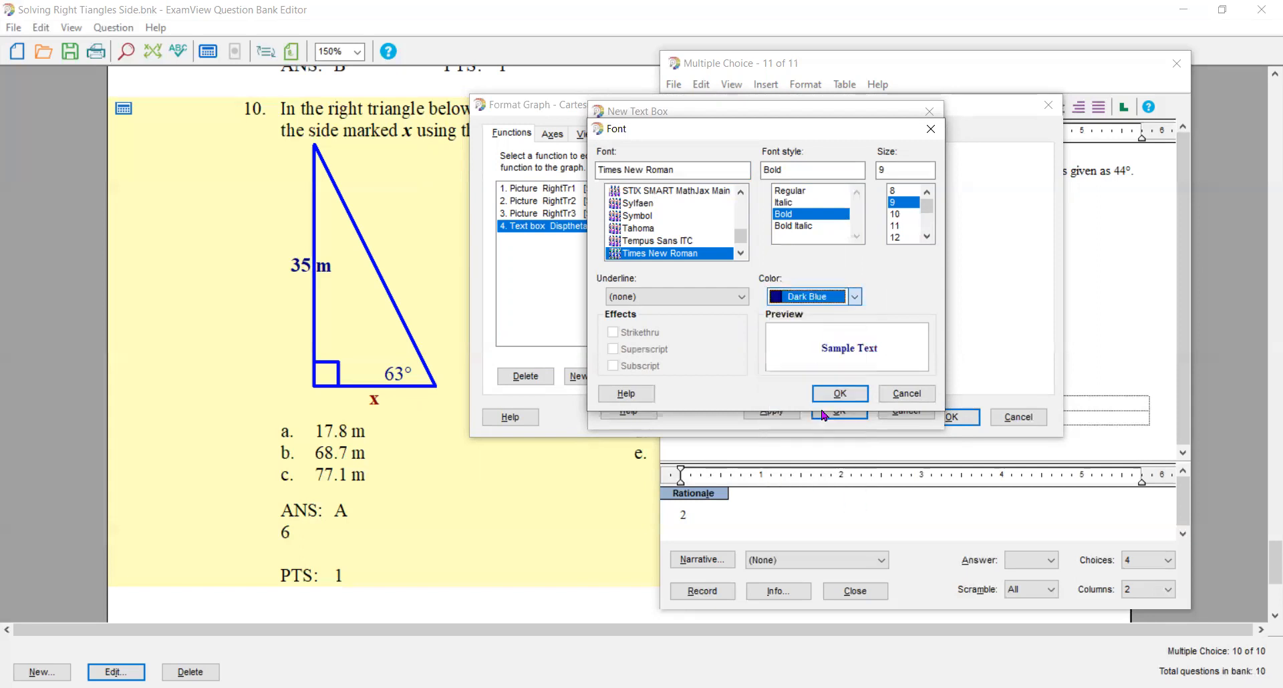
left_click(926, 236)
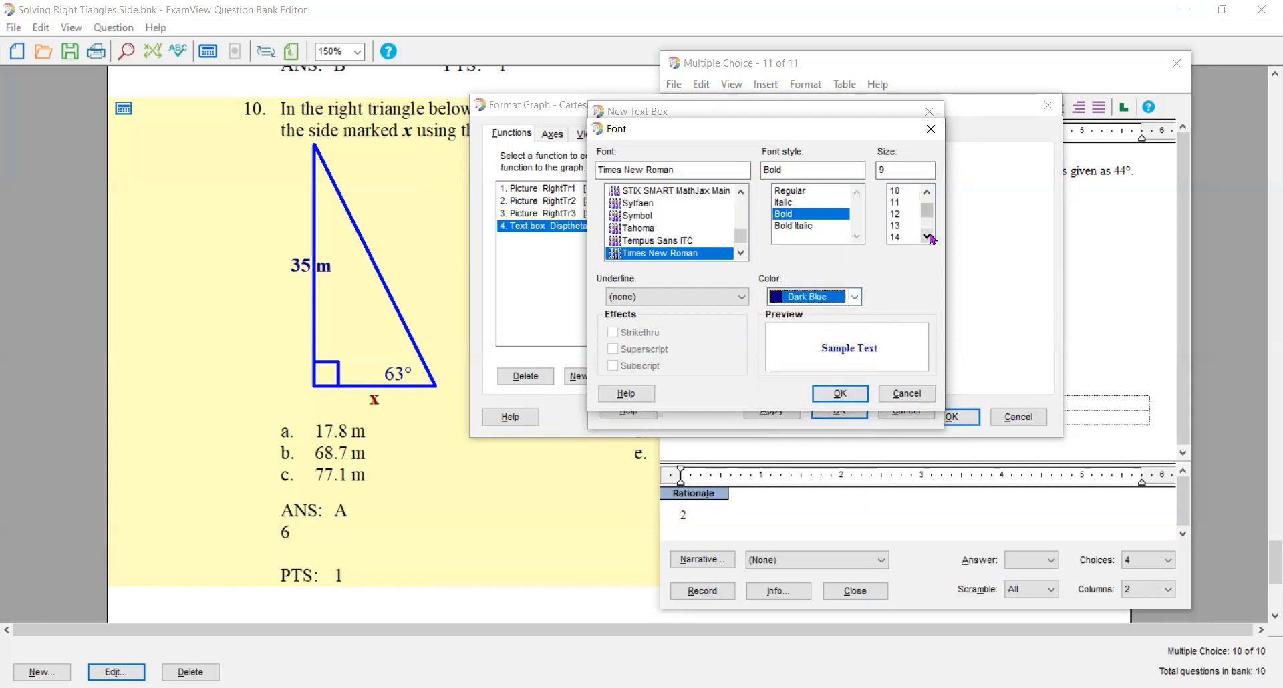
left_click(896, 237)
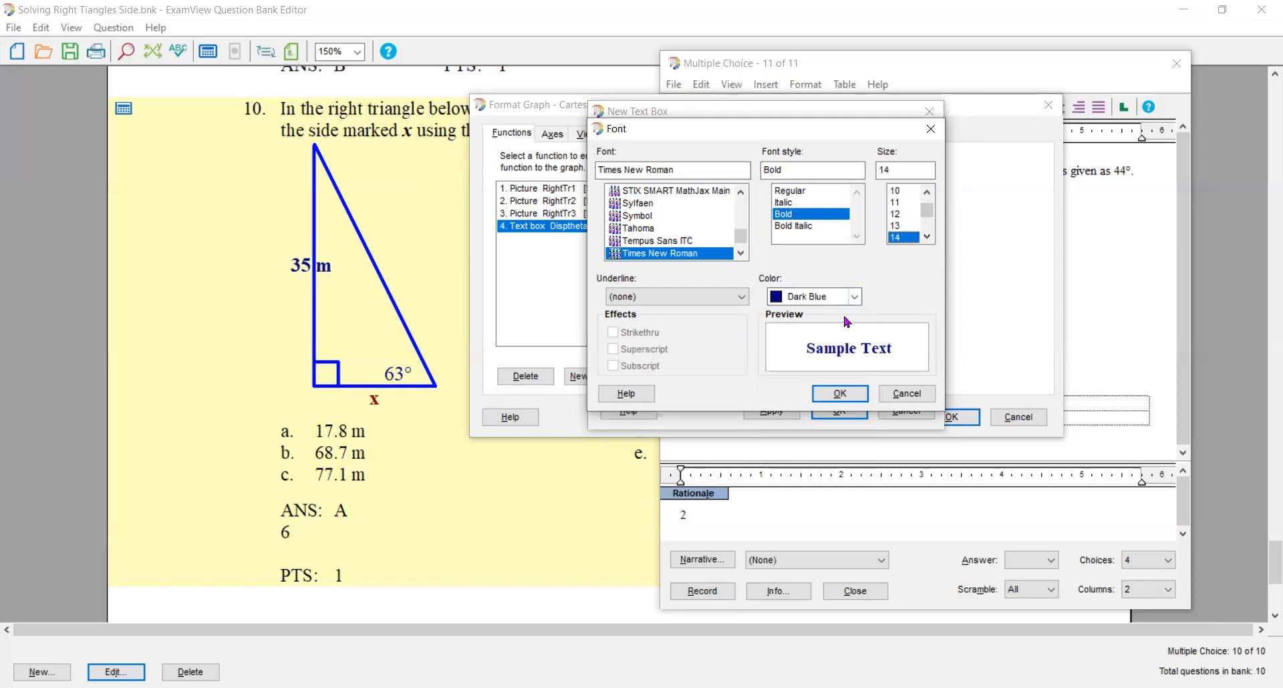
left_click(838, 395)
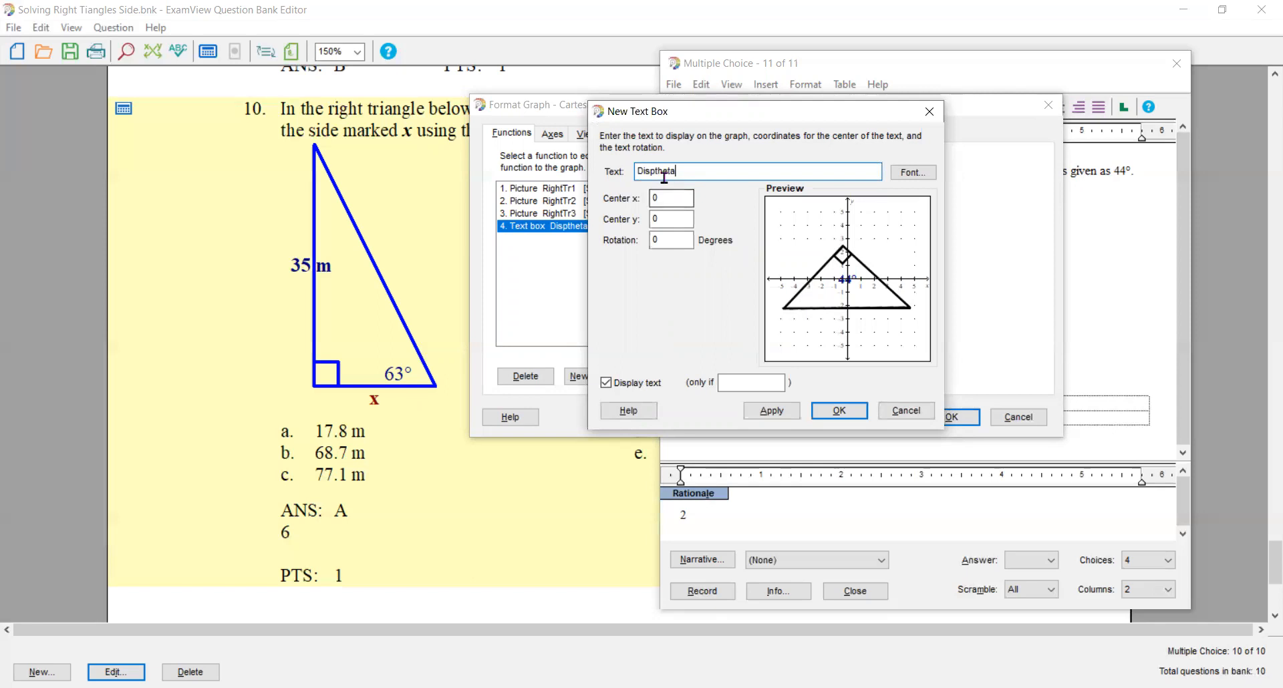
- Center the angle label inside the second triangle at x -3.1 and y -1.5
double_click(658, 198)
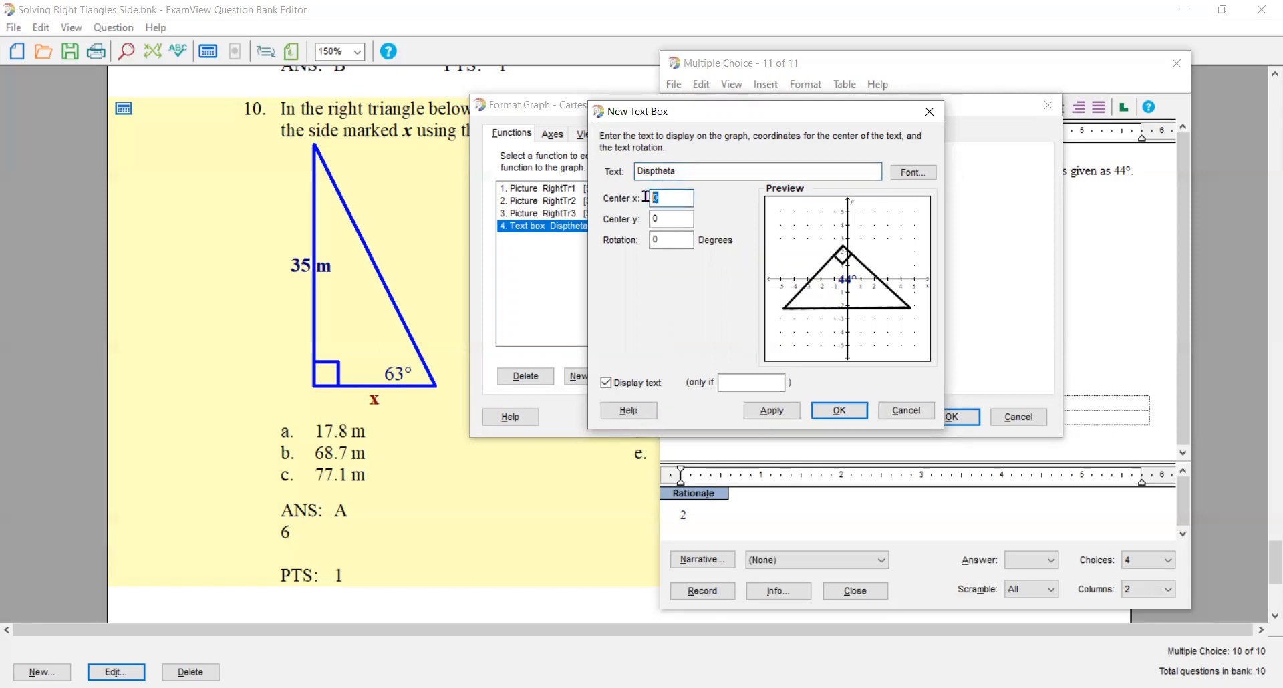
type("-3.5")
double_click(658, 219)
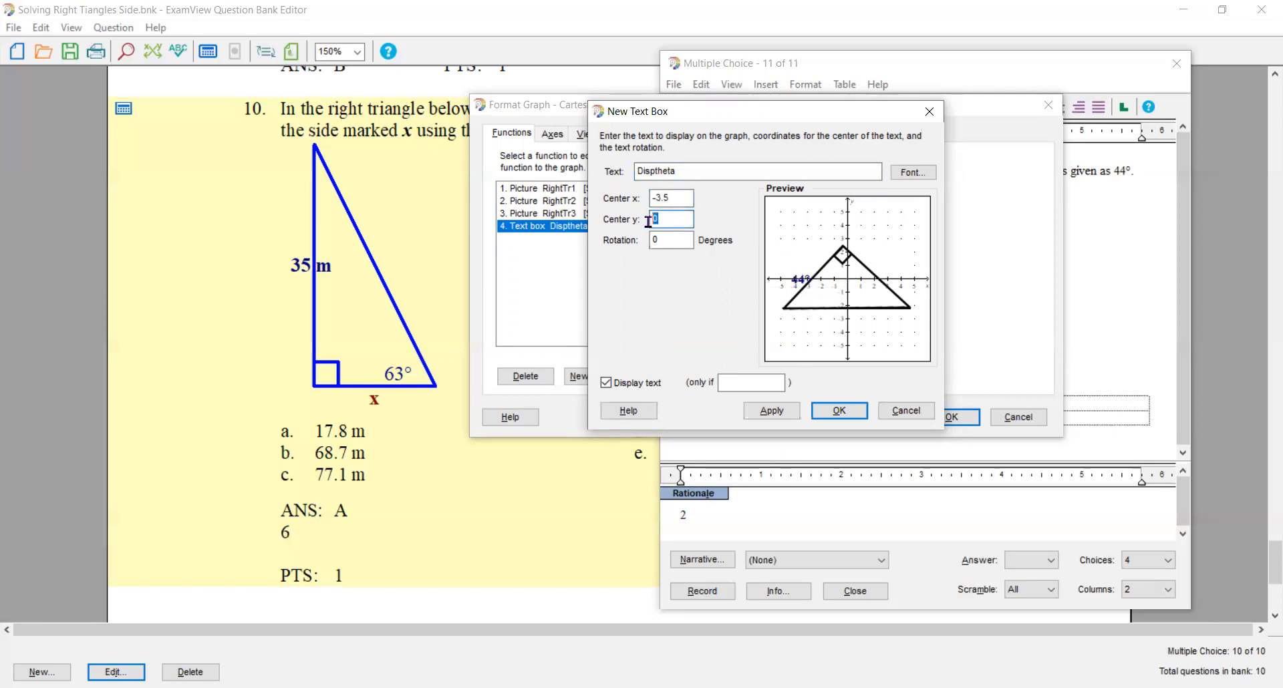
type("-1.5")
left_click(673, 197)
key("BackSpace")
type("1")
- Display this angle label only if which=2, save the graph changes, and recalculate the question's values
left_click(739, 380)
type("which=2")
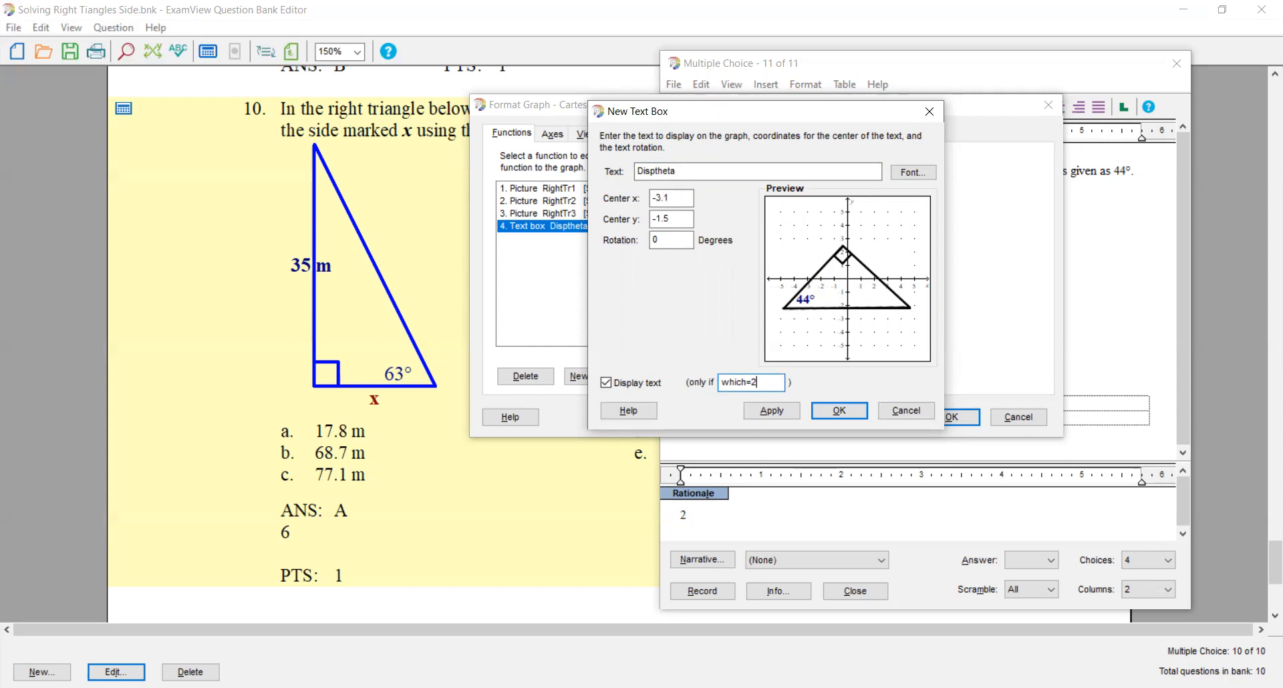
left_click(772, 410)
left_click(828, 412)
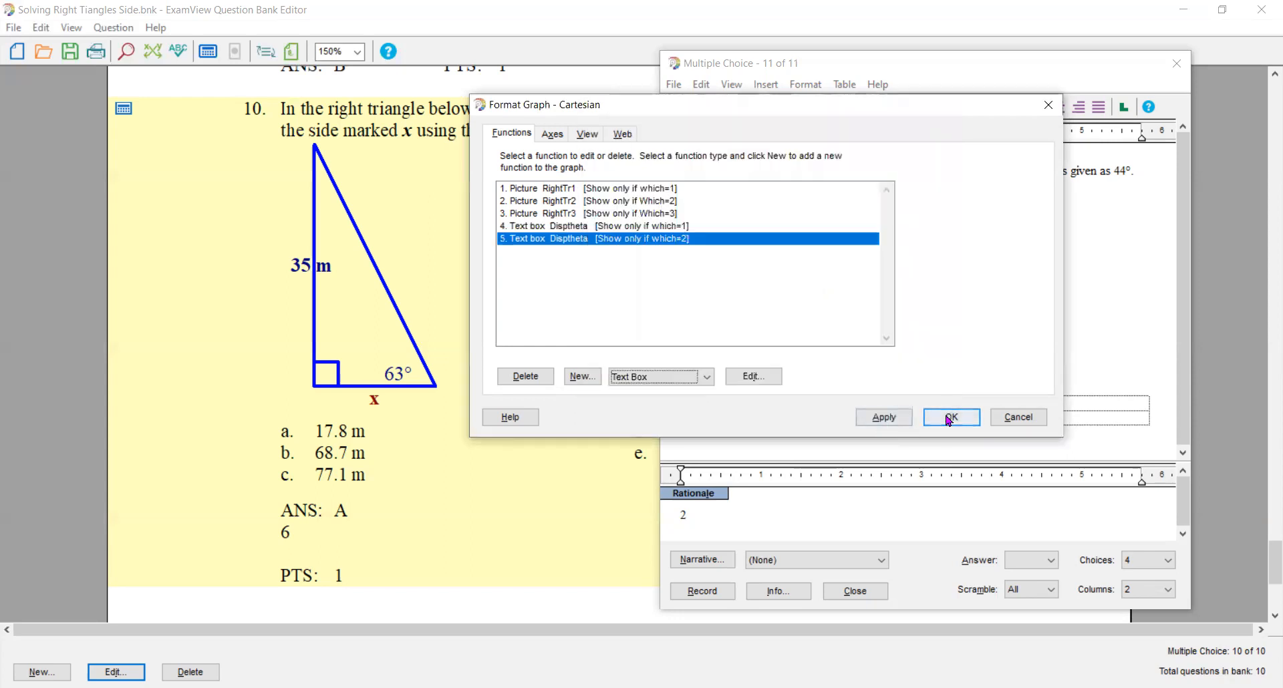
left_click(952, 416)
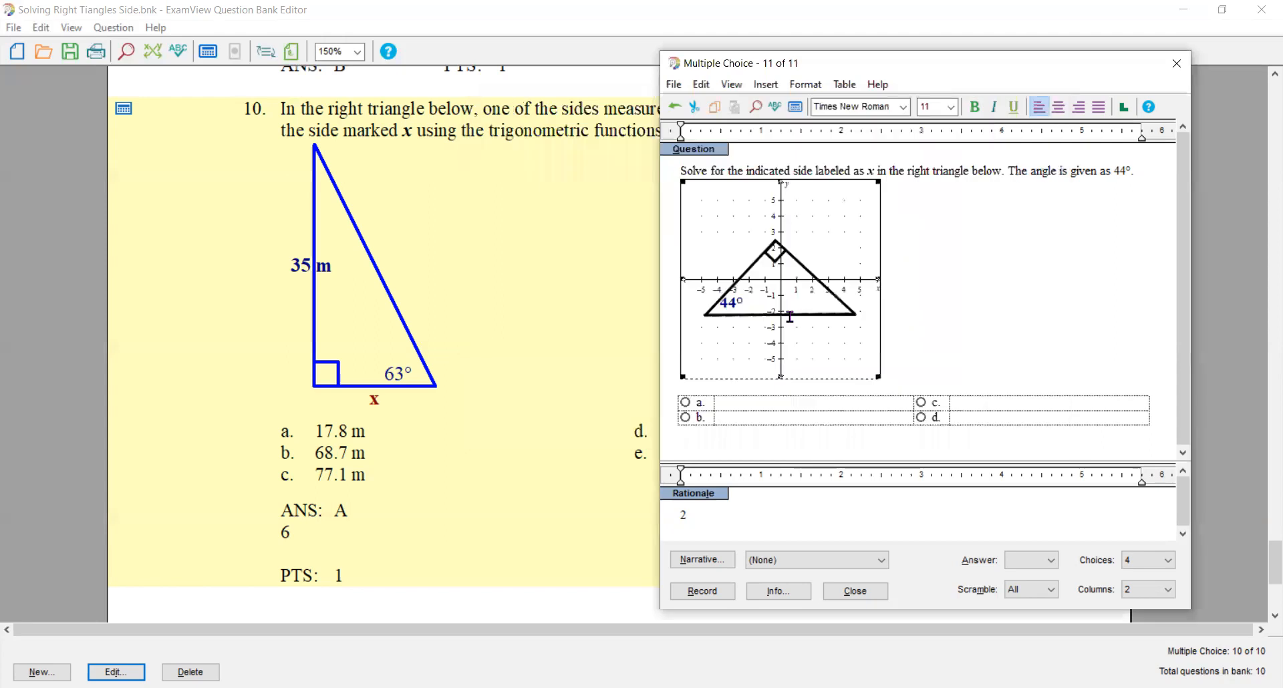
left_click(796, 112)
left_click(797, 111)
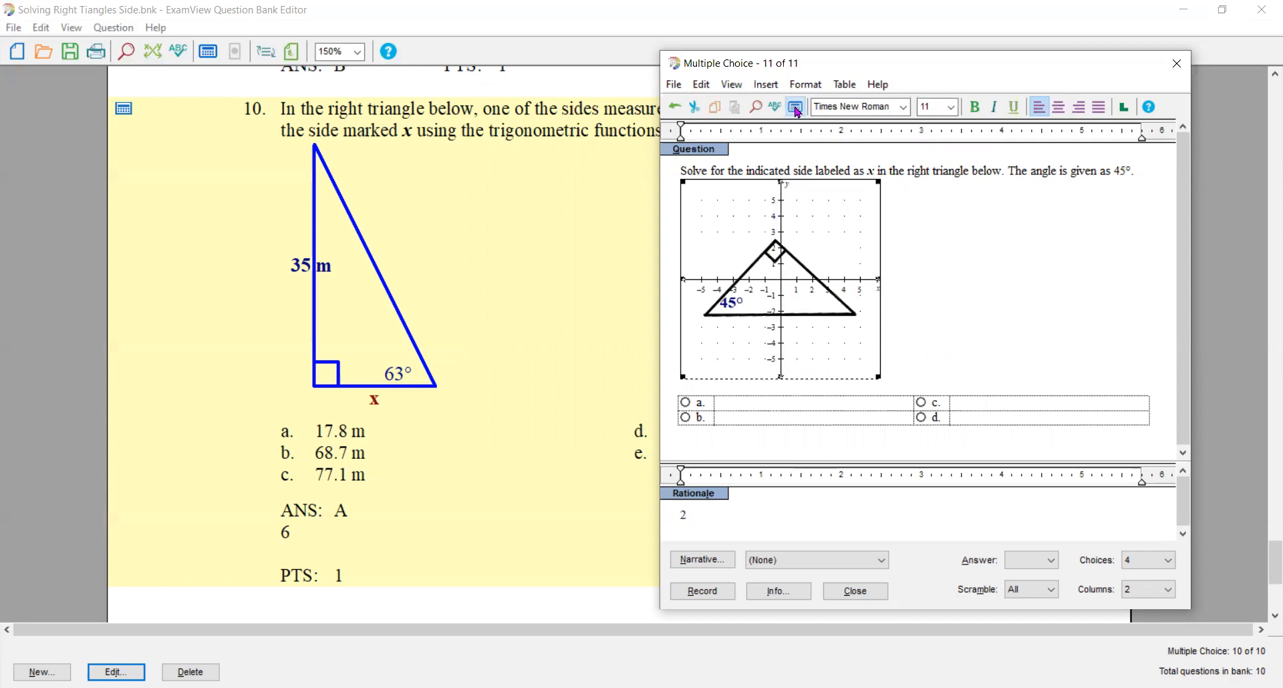
- Set the second triangle's angle label to center y -1.6 and recalculate values until the third triangle is shown
double_click(748, 302)
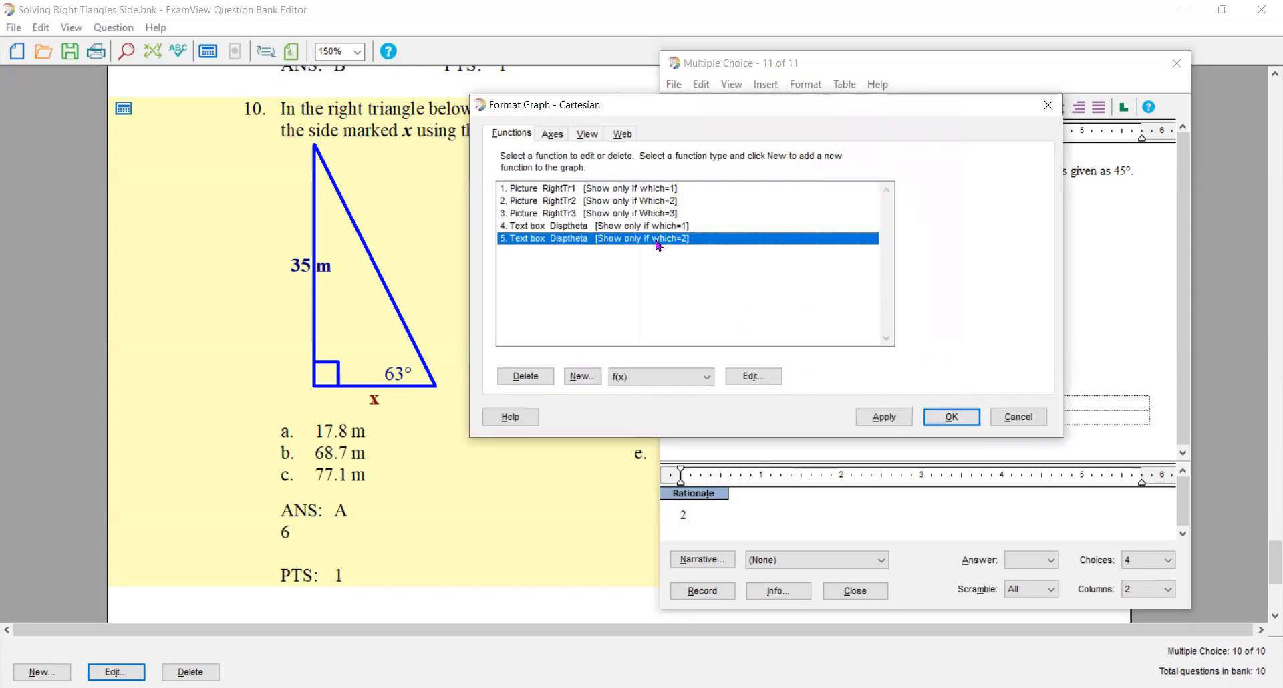
double_click(658, 241)
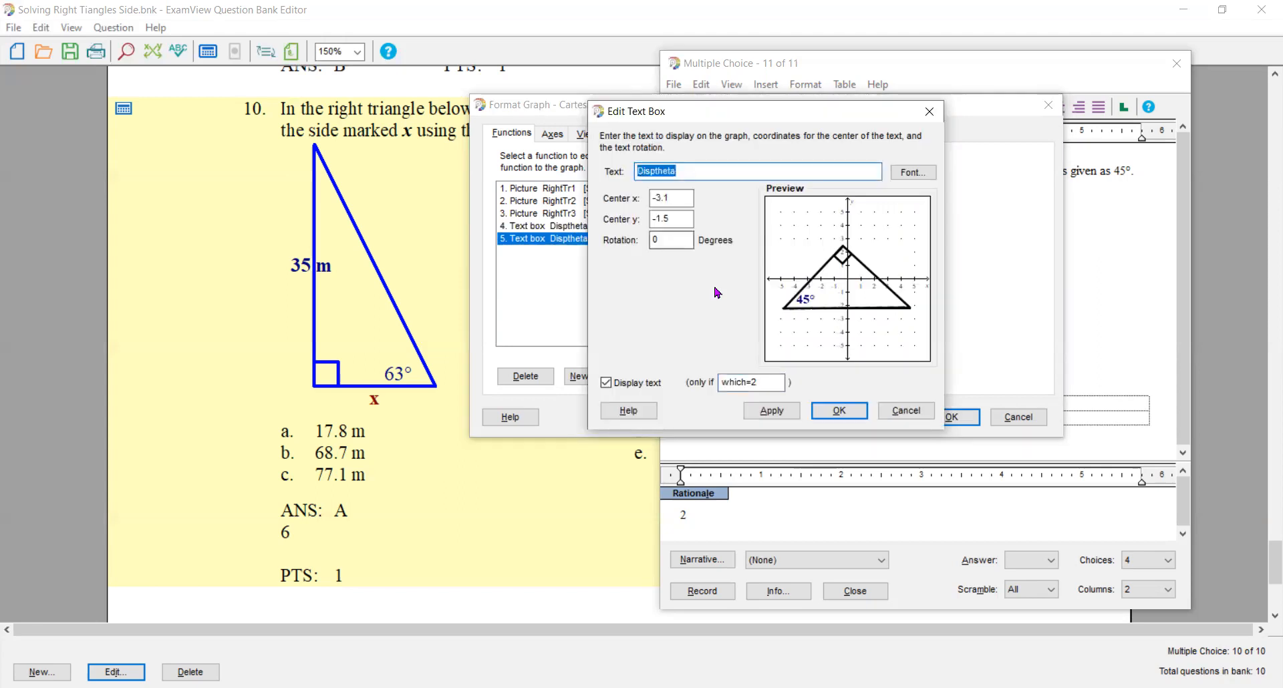
left_click(675, 220)
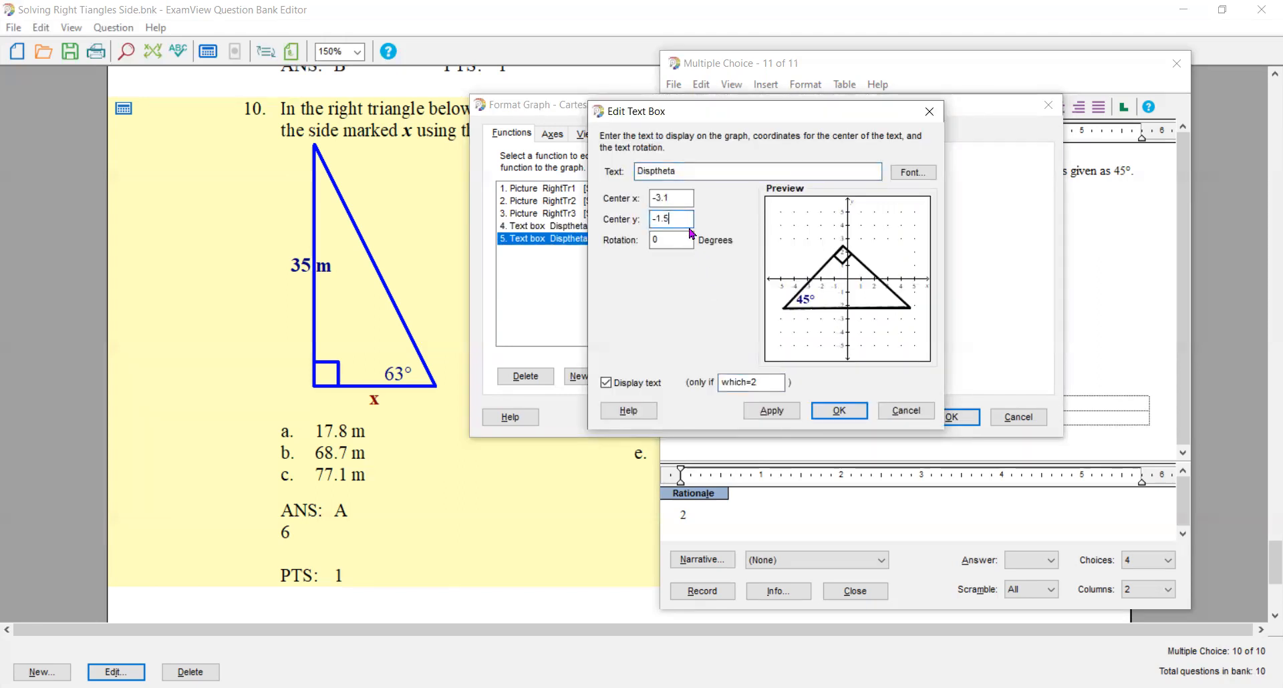
key("BackSpace")
type("7")
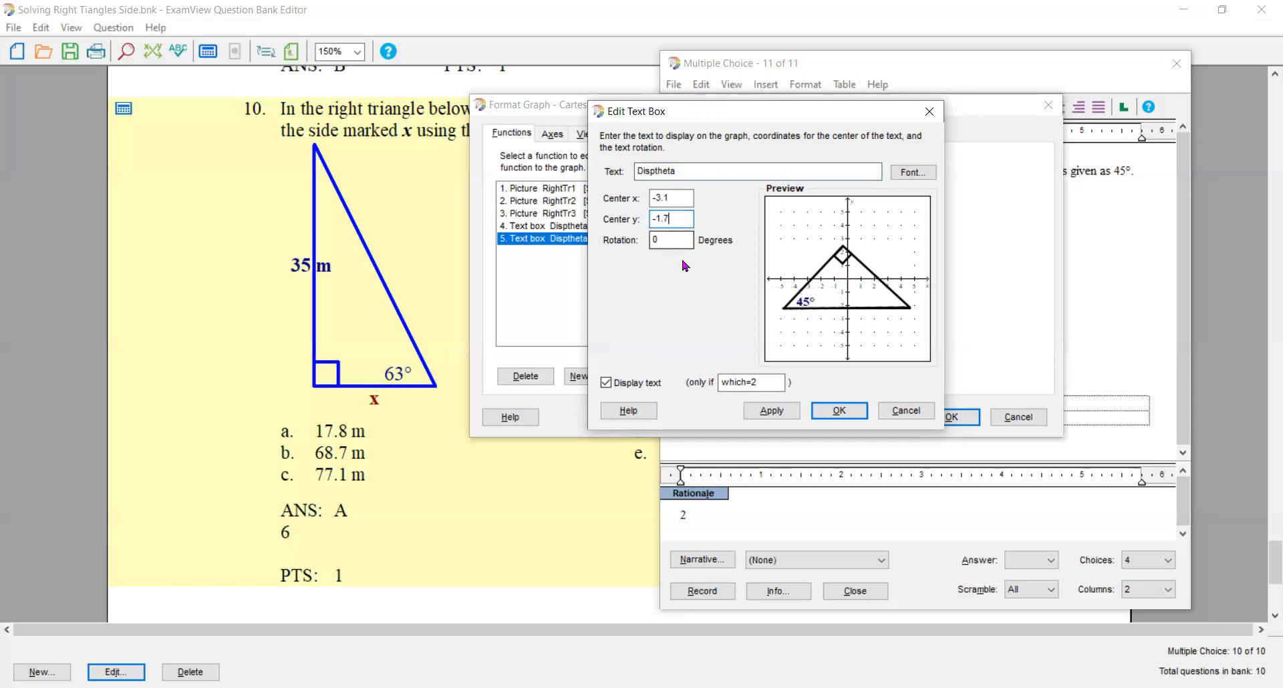
key("BackSpace")
type("6")
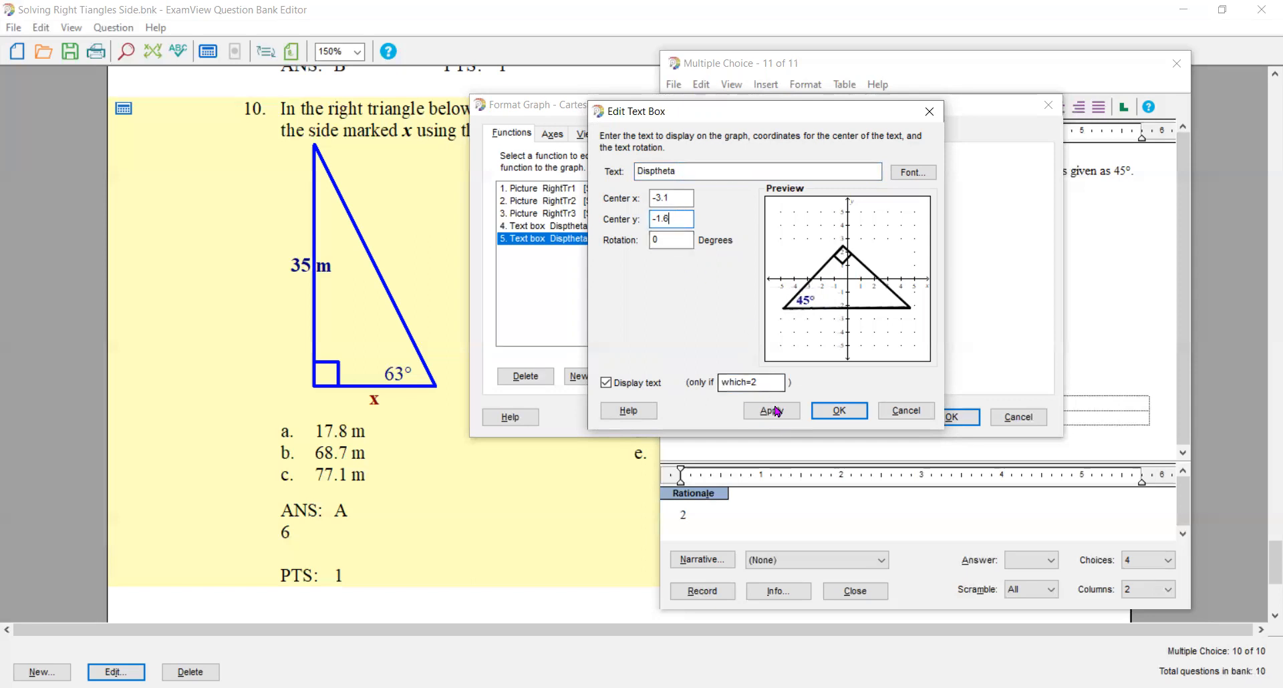
left_click(823, 411)
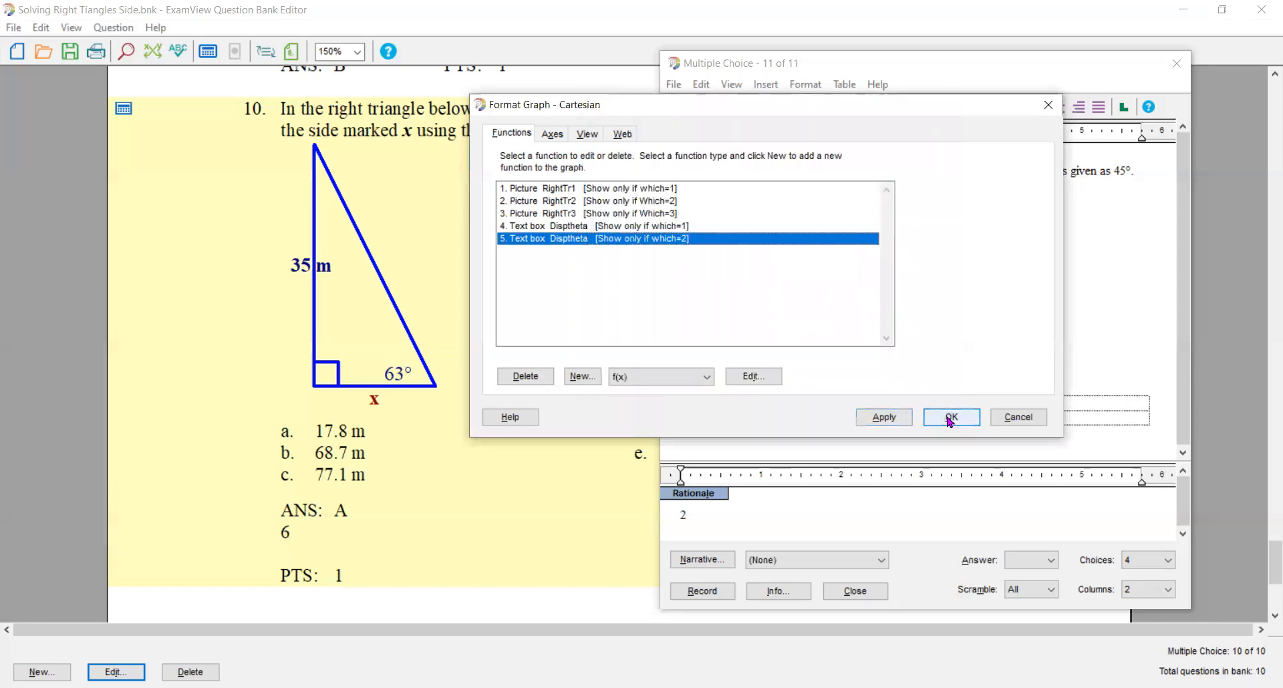
left_click(952, 414)
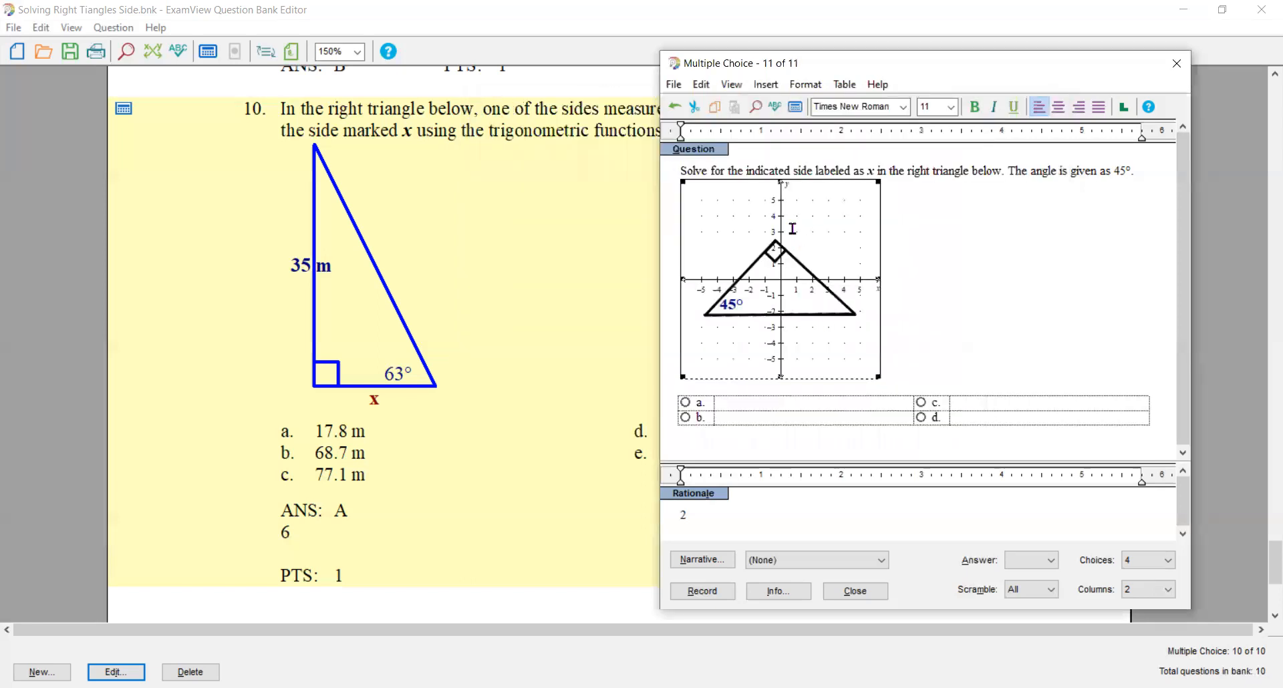
left_click(797, 108)
left_click(797, 108)
left_click(797, 108)
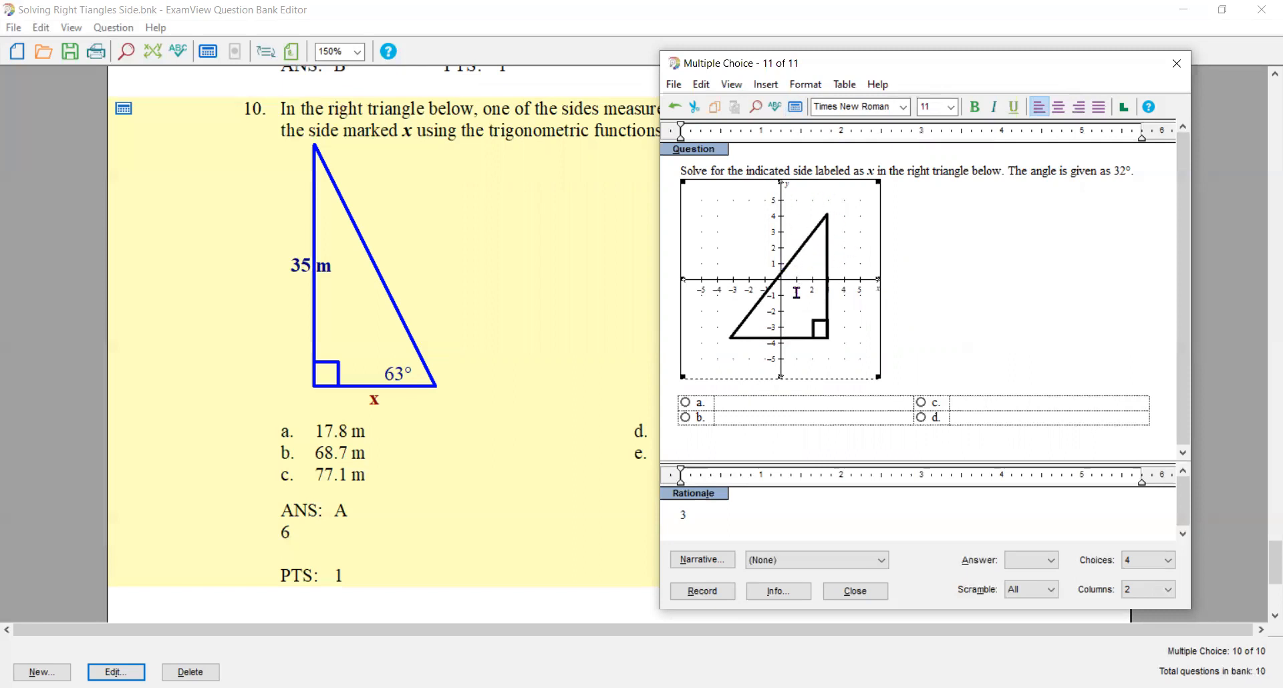
- Add a text box to the graph with the text Disptheta for the third triangle
double_click(752, 279)
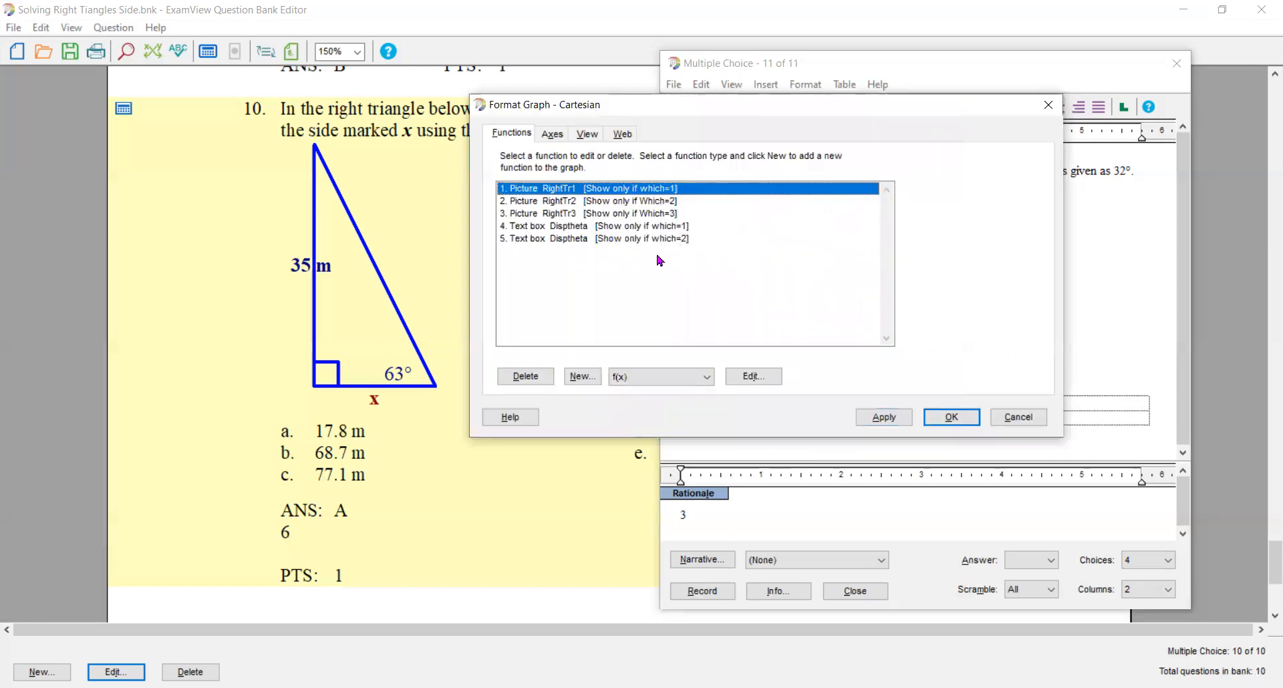
left_click(709, 380)
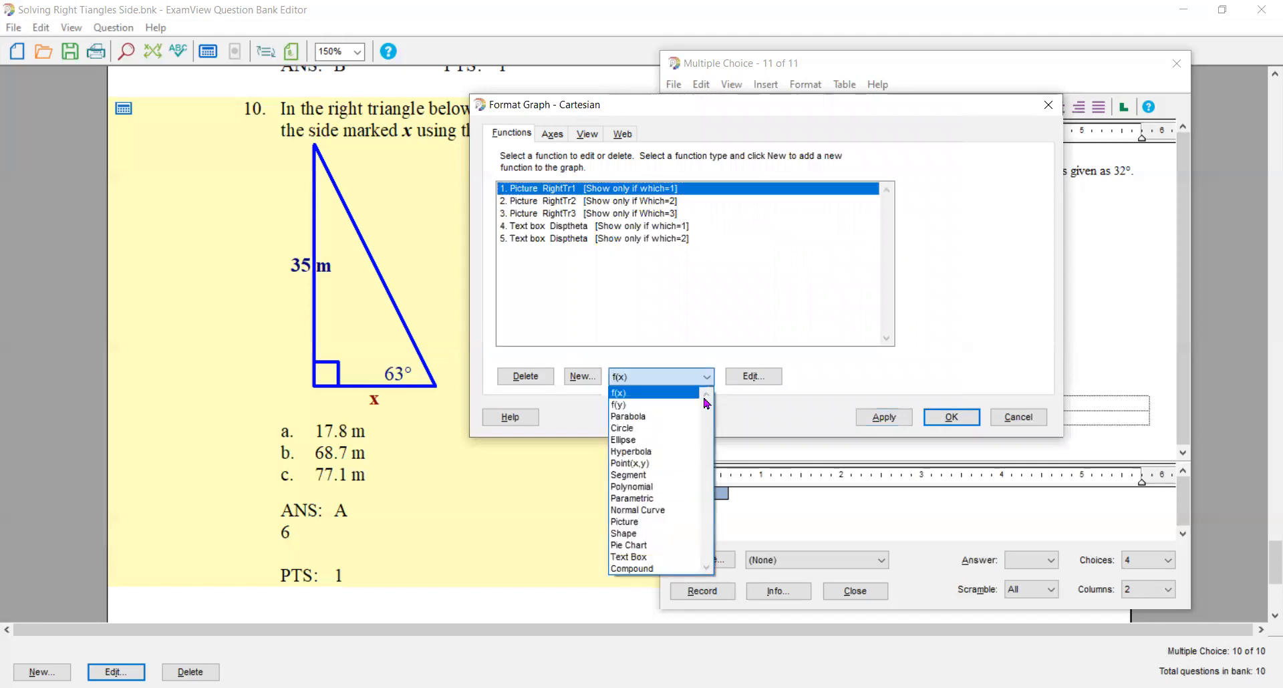
left_click(654, 558)
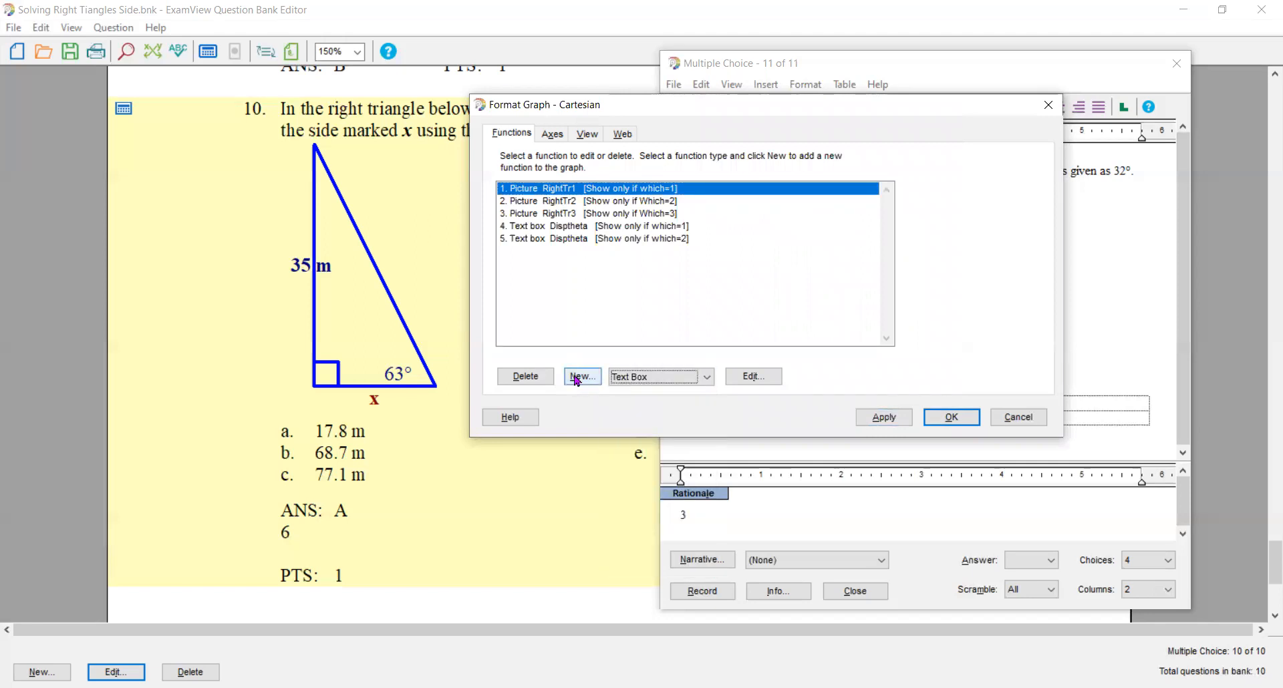
left_click(576, 377)
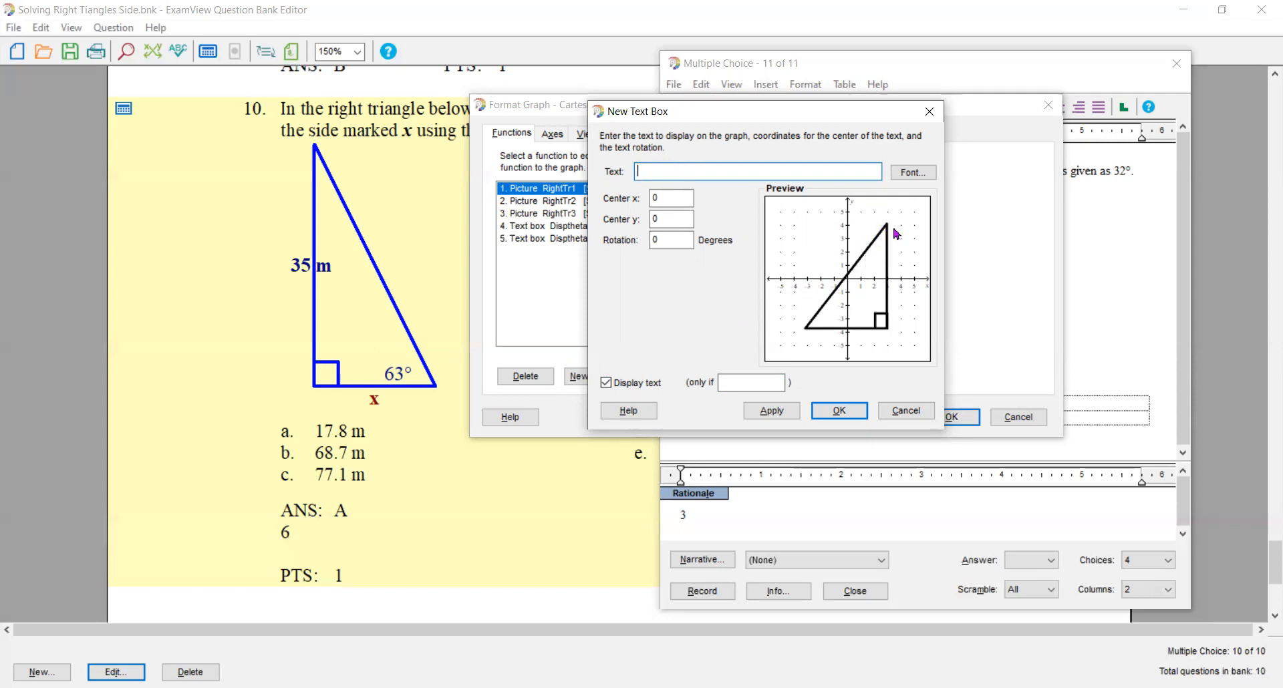
type("Disptheta")
- Format the third triangle's angle label as bold, size 14, dark blue
left_click(907, 174)
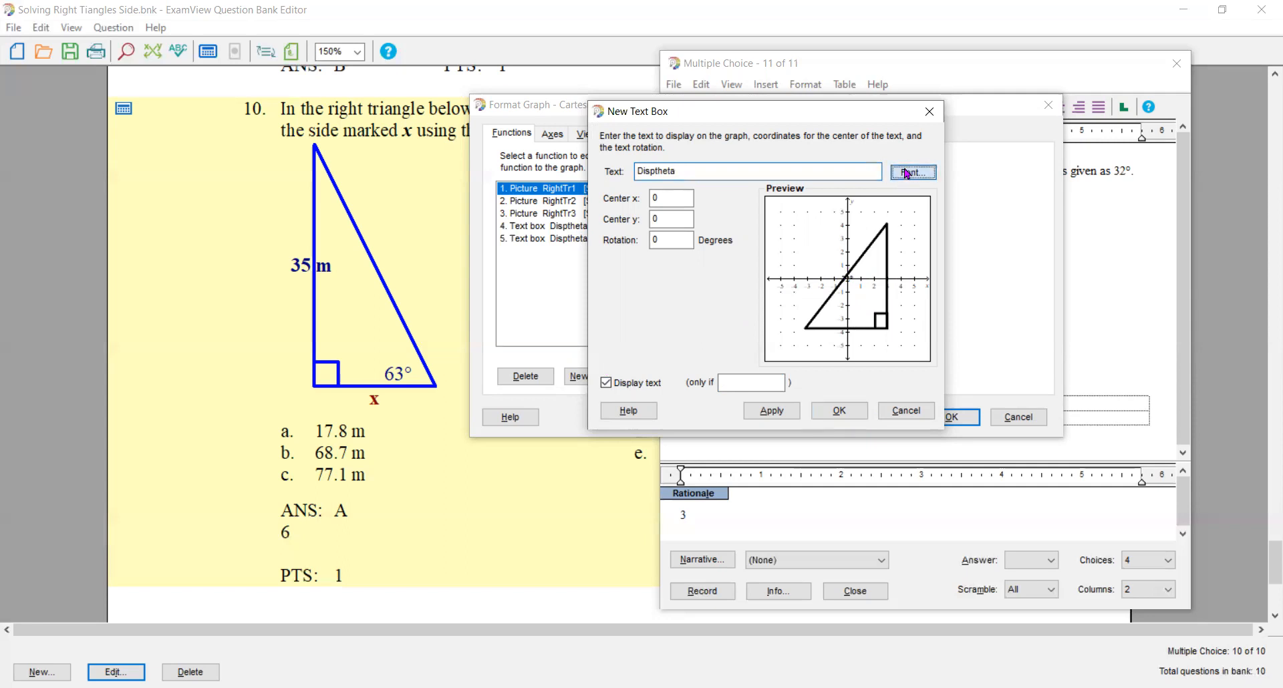
left_click(811, 214)
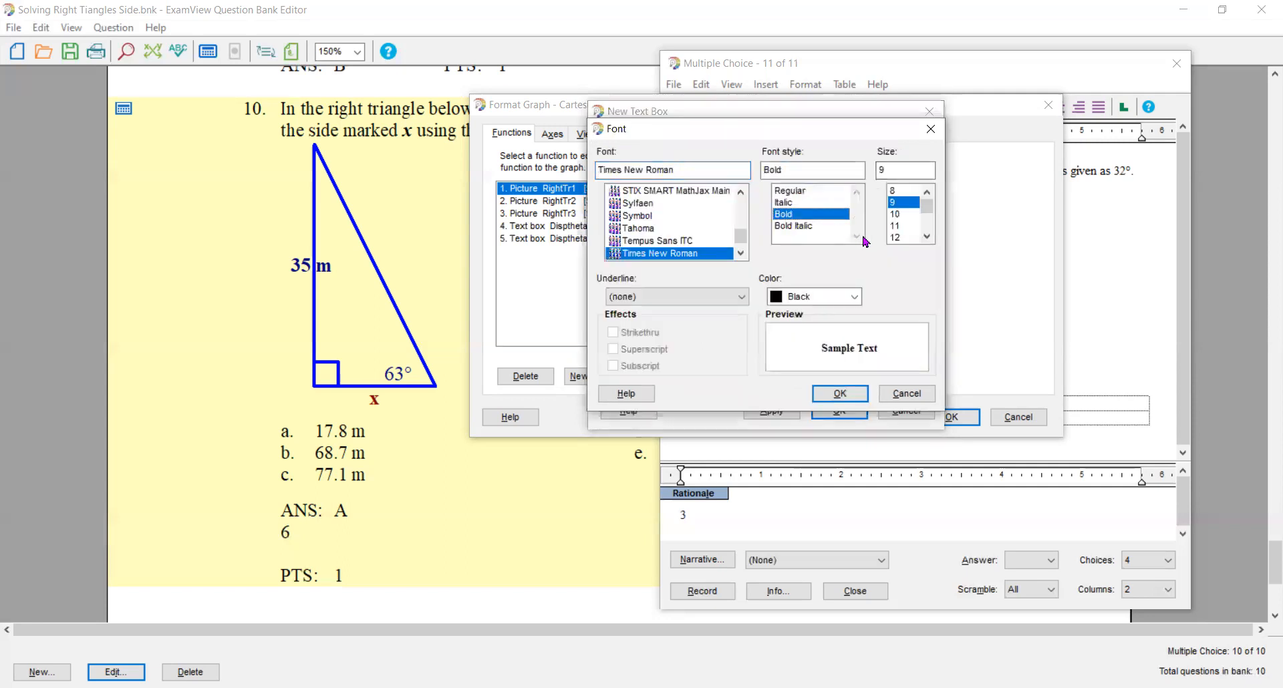
left_click(927, 237)
left_click(926, 237)
left_click(898, 237)
left_click(854, 296)
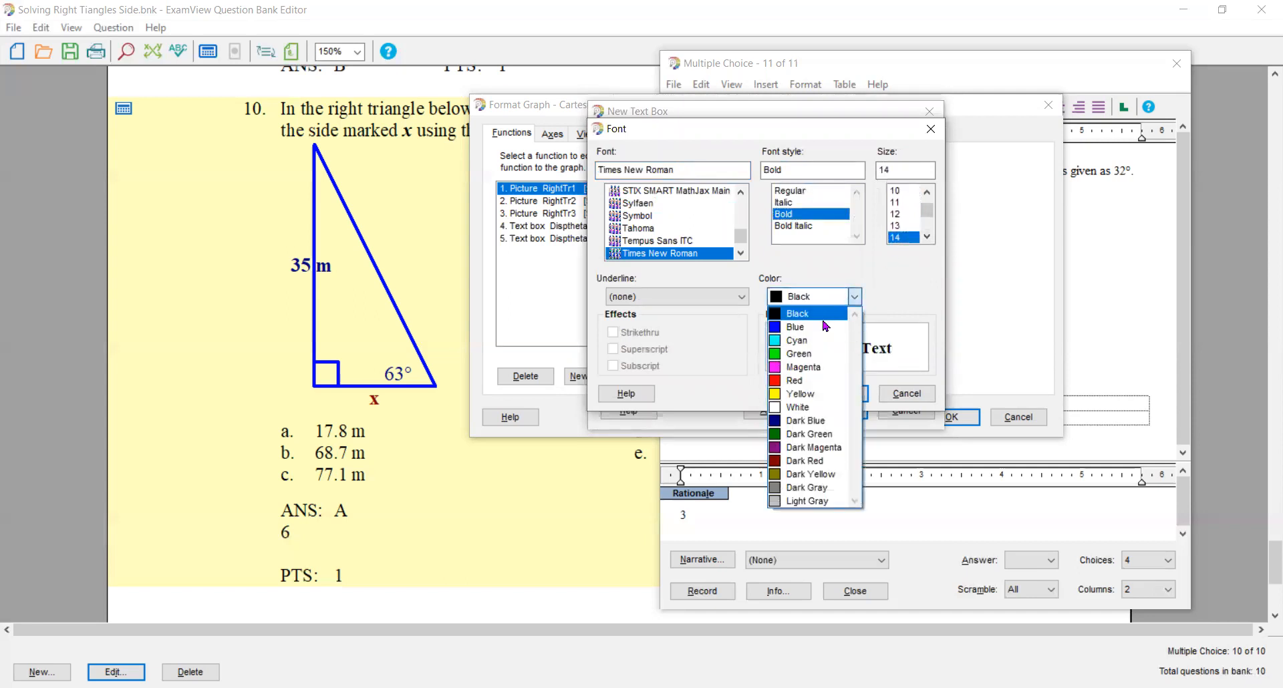
left_click(818, 420)
left_click(852, 395)
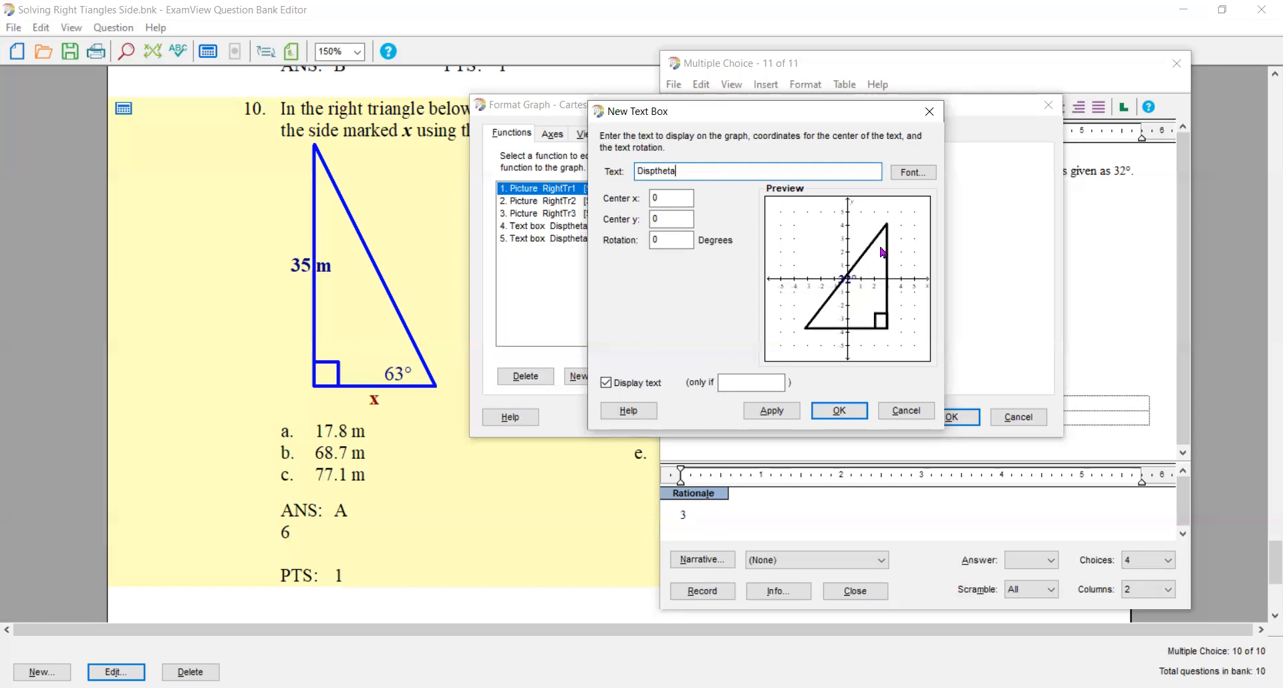
- Center the angle label inside the third triangle's upper corner at x 2.2 and y 1.8
double_click(652, 198)
type("2")
key("Tab")
type("2.5")
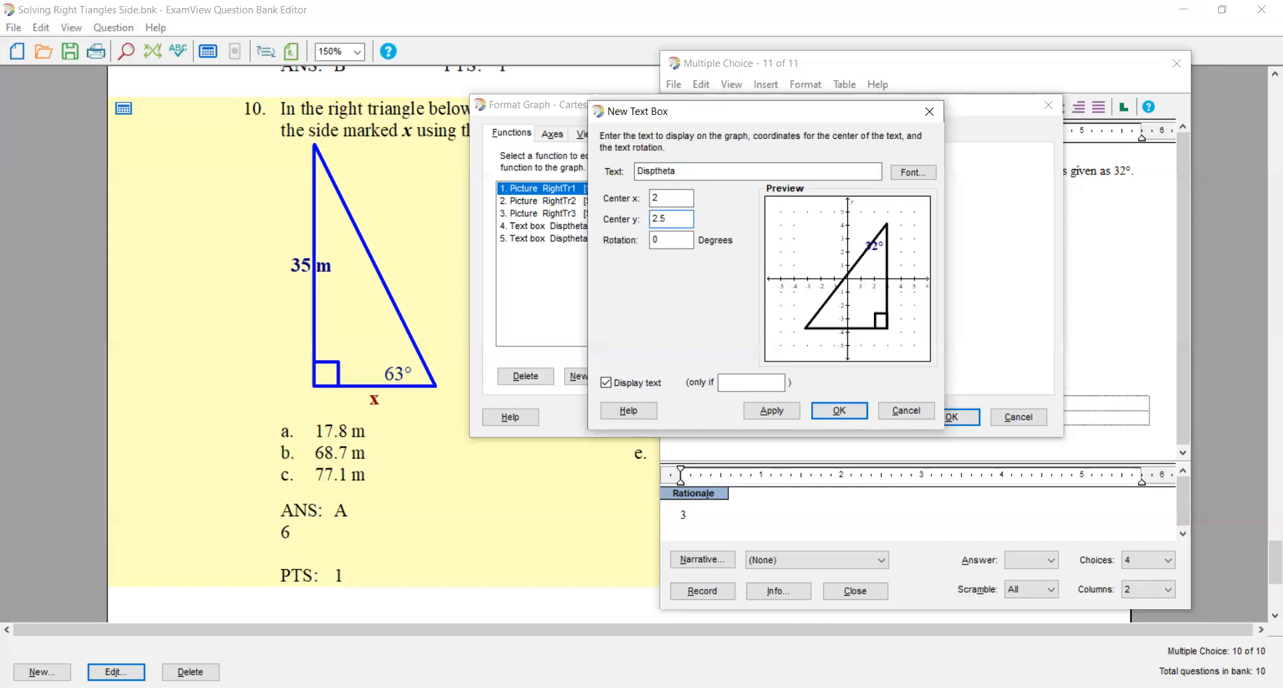
key("BackSpace")
key("BackSpace")
key("BackSpace")
type("1")
type(".9")
key("BackSpace")
type("8")
left_click(665, 198)
left_click_drag(665, 198, 654, 197)
type("1.1")
key("BackSpace")
key("BackSpace")
type("2")
- Display the third triangle's angle label only if Which=3 and save the graph changes
left_click(727, 379)
type("W")
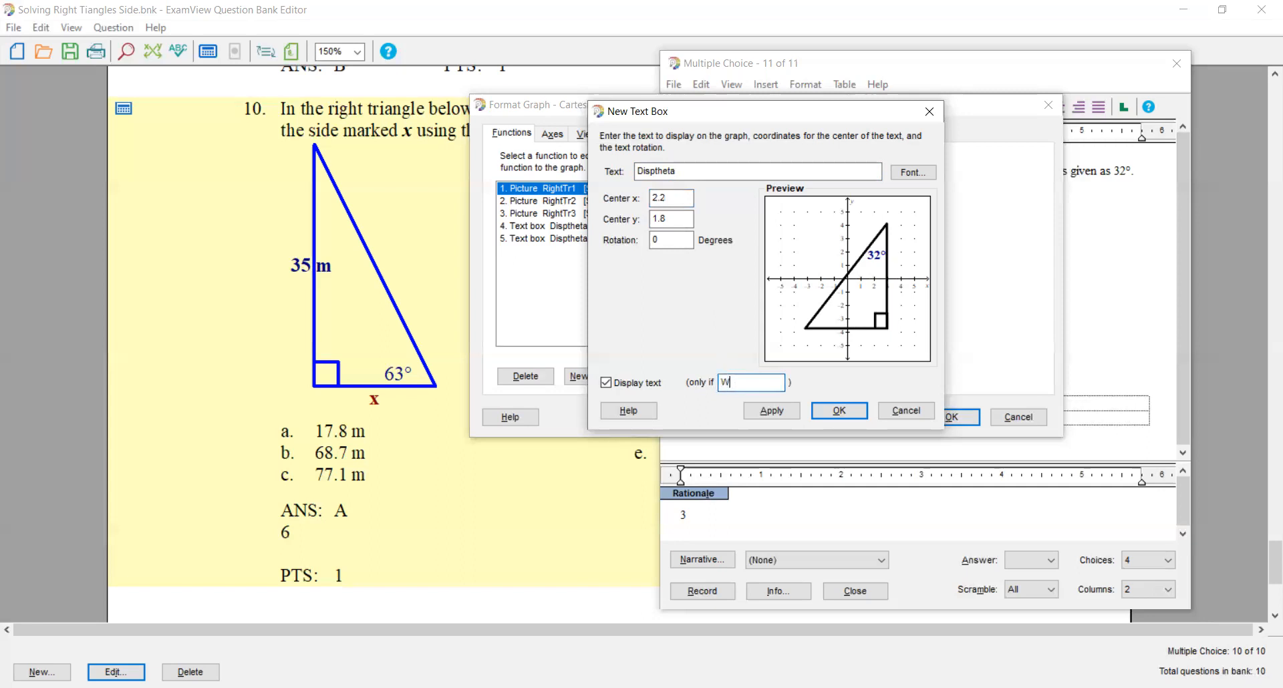
type("hich=3")
left_click(835, 414)
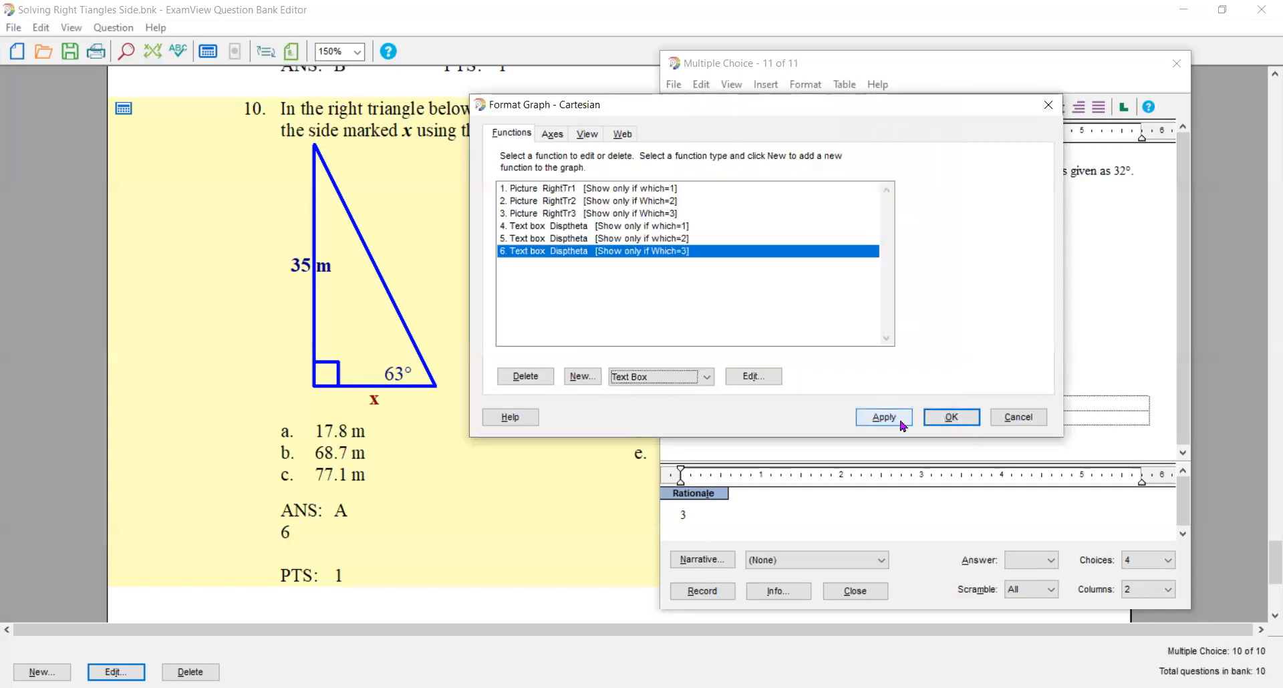
left_click(951, 417)
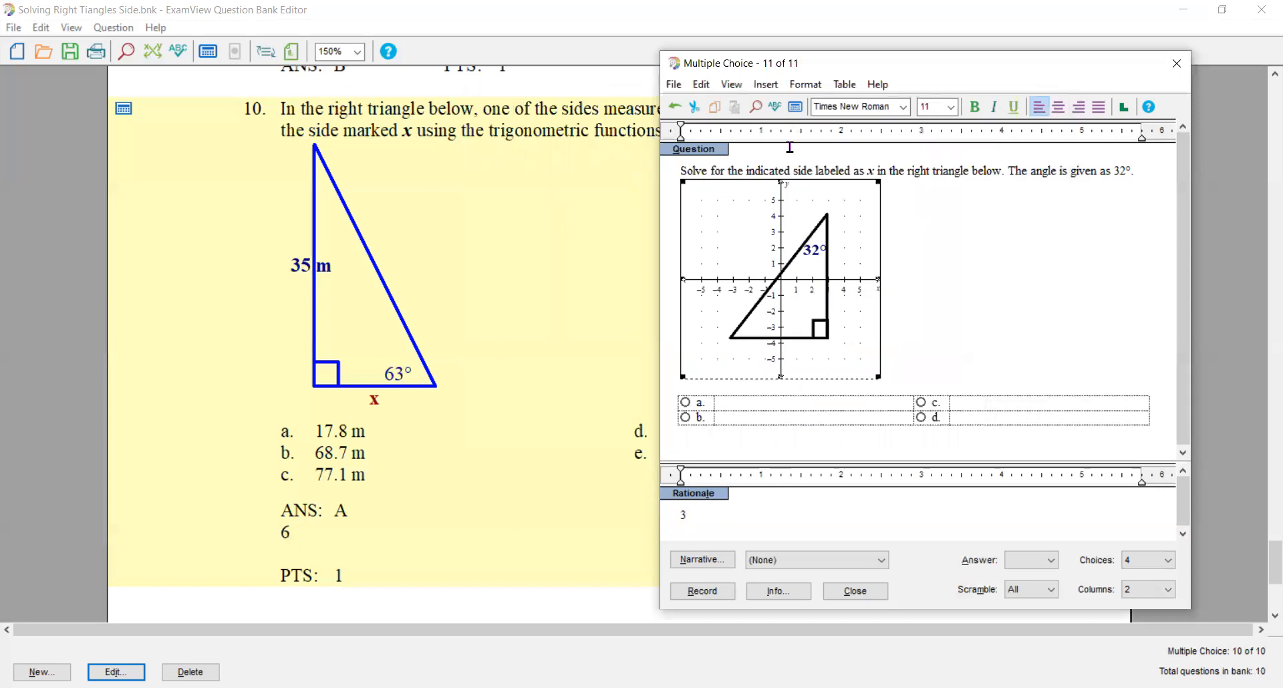
- Recalculate the question's values repeatedly to check the angle label's placement on all three triangles
left_click(797, 112)
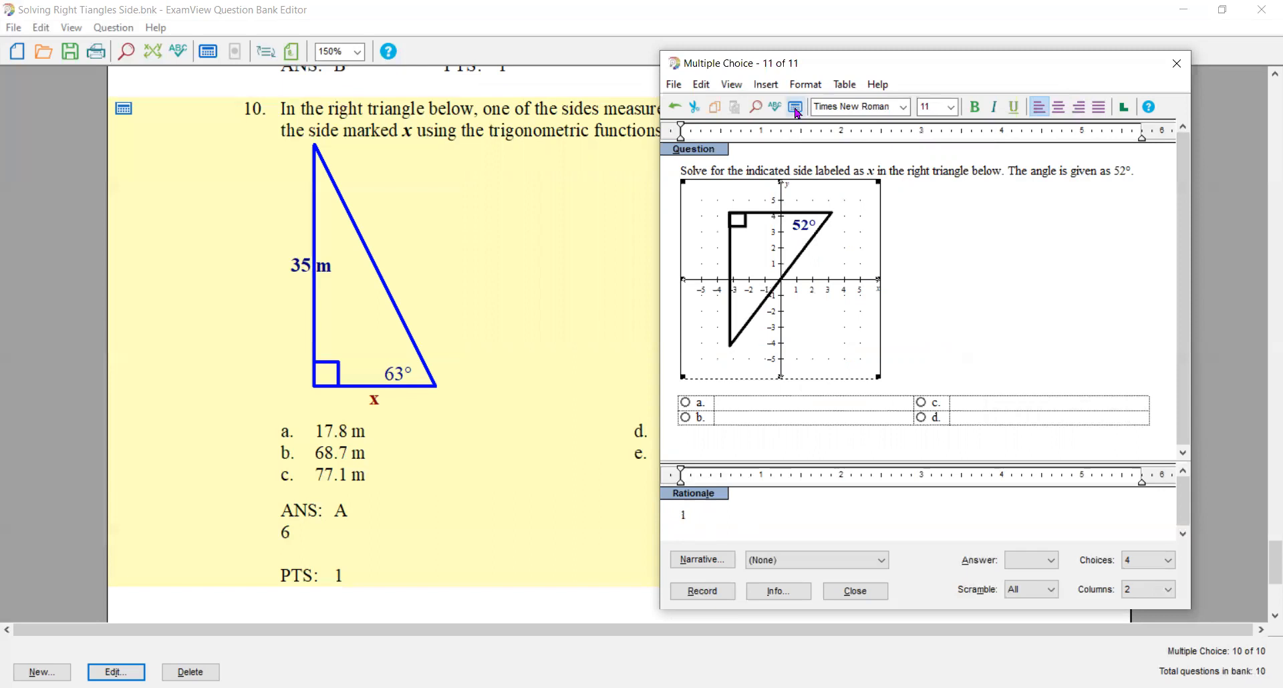
left_click(797, 111)
left_click(796, 112)
left_click(796, 112)
left_click(797, 111)
left_click(797, 112)
left_click(797, 111)
left_click(797, 111)
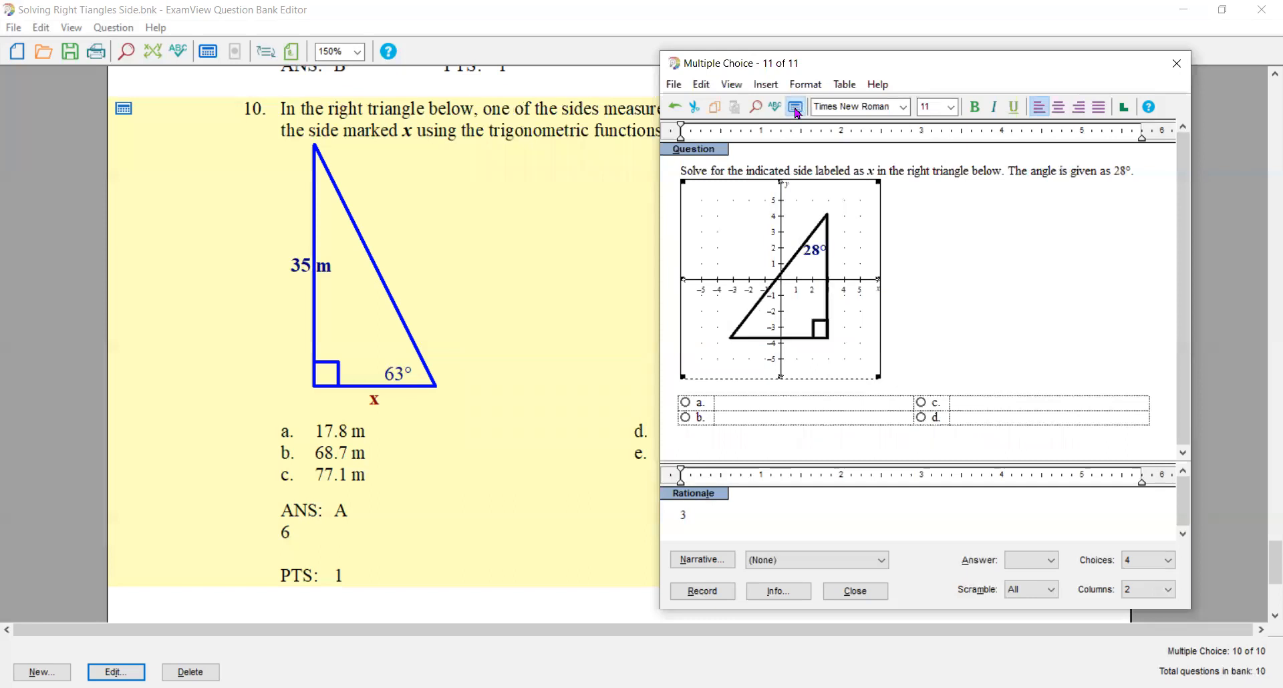
left_click(797, 111)
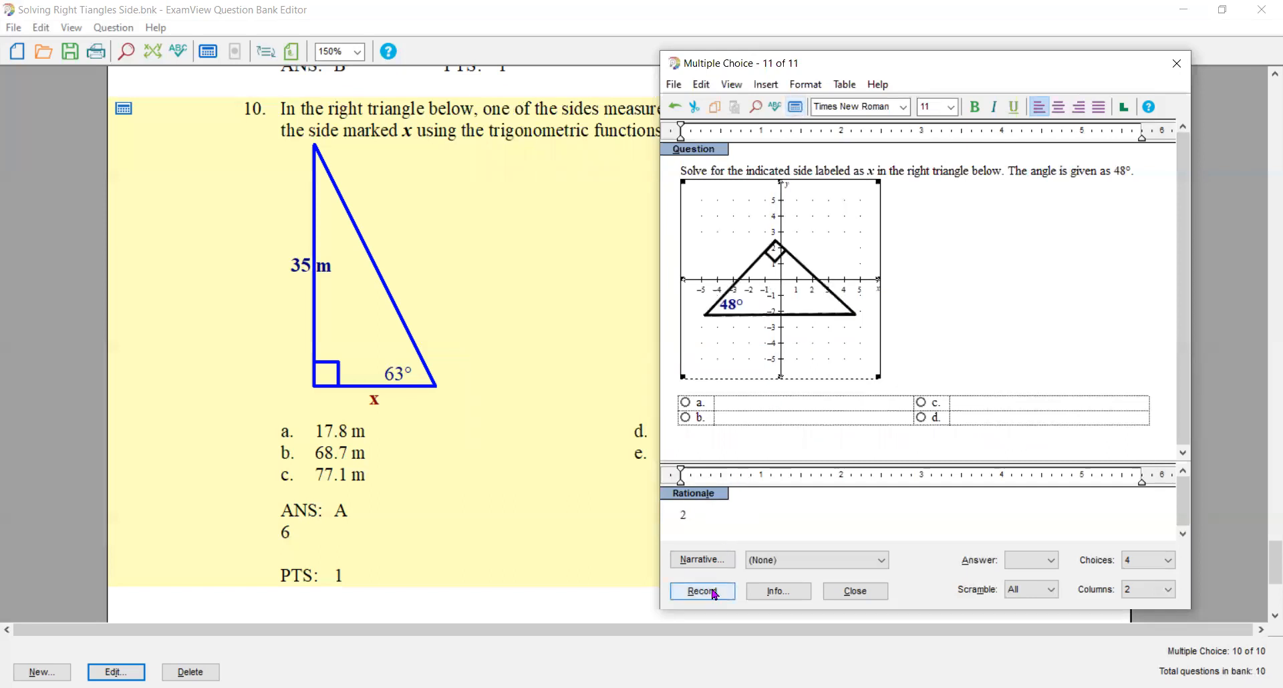
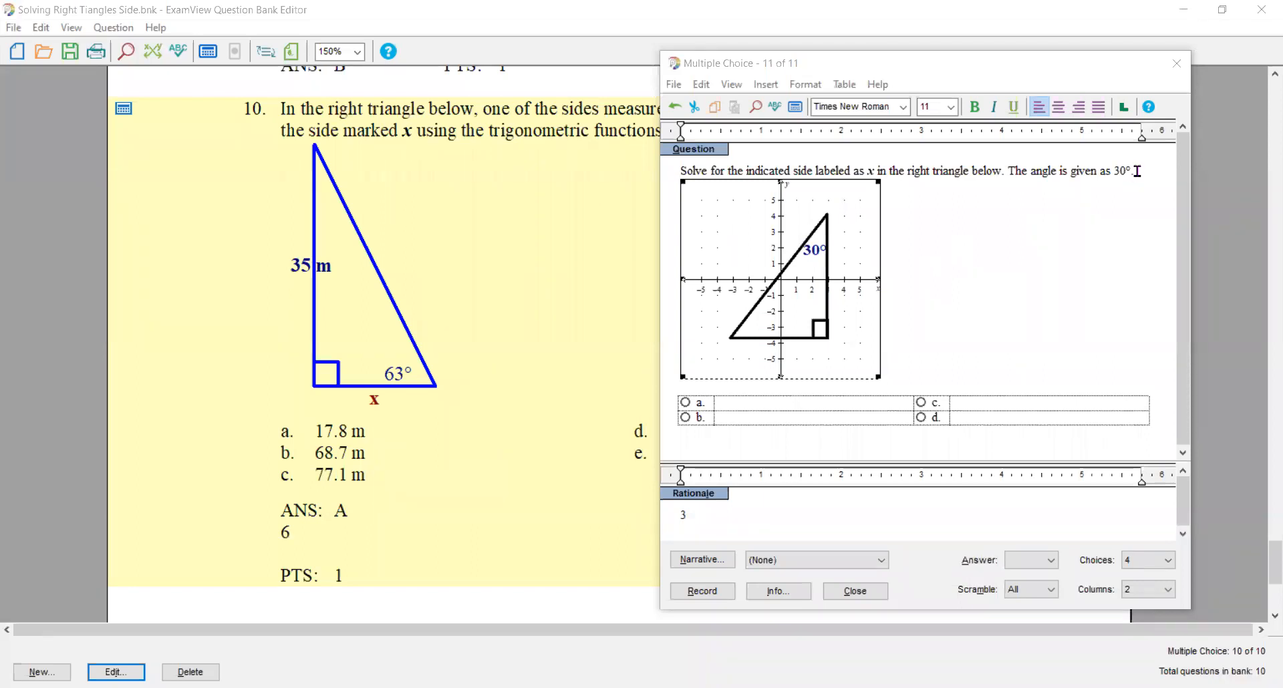
- Add an algorithm variable g defined as range(24,64,4) to the question's algorithm definitions
left_click(1136, 171)
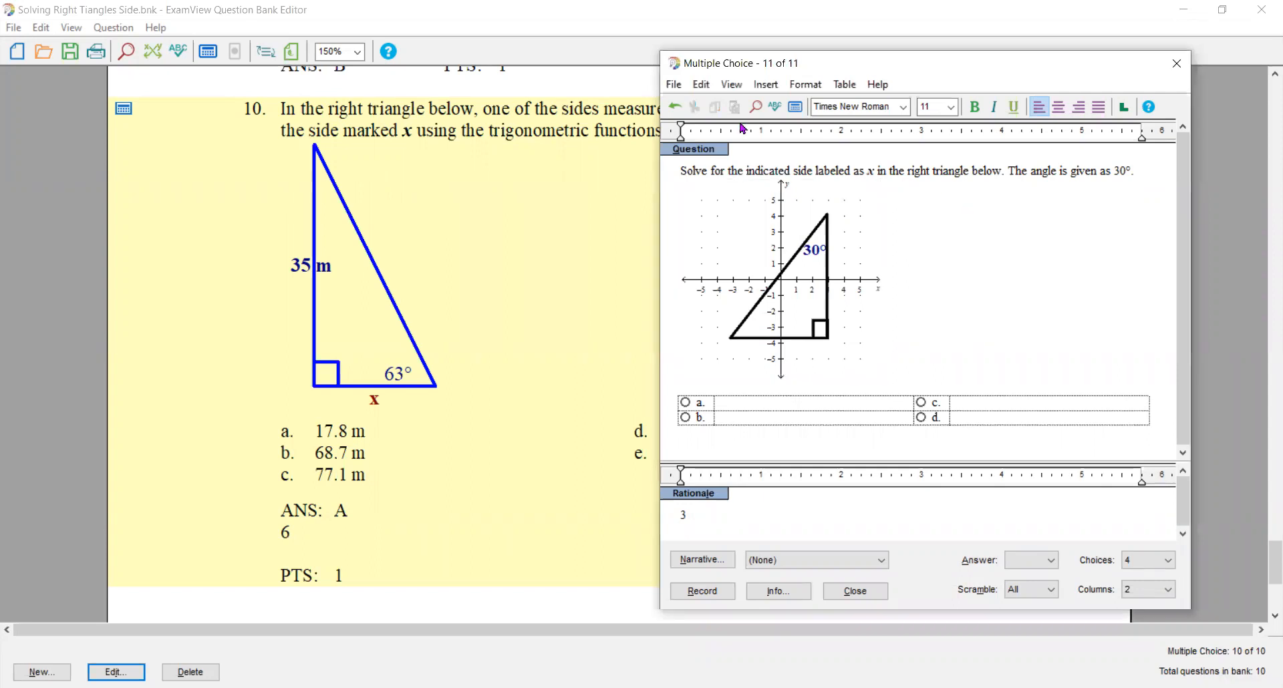
left_click(697, 86)
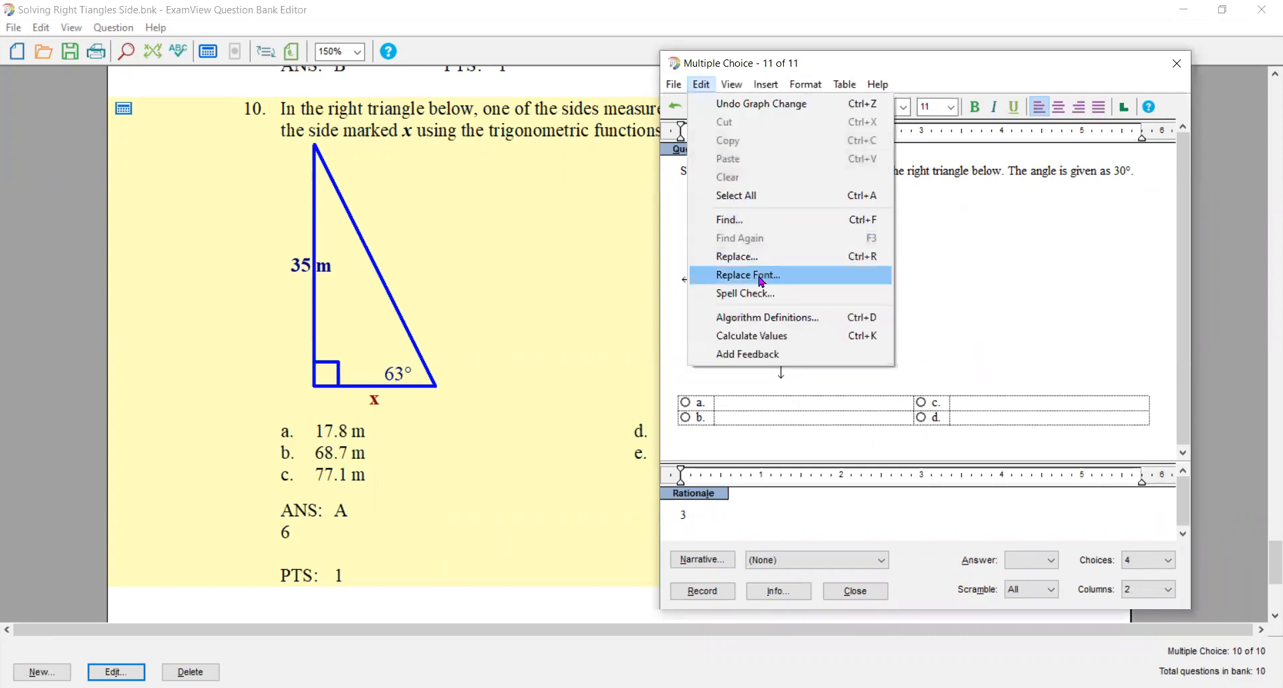
left_click(760, 321)
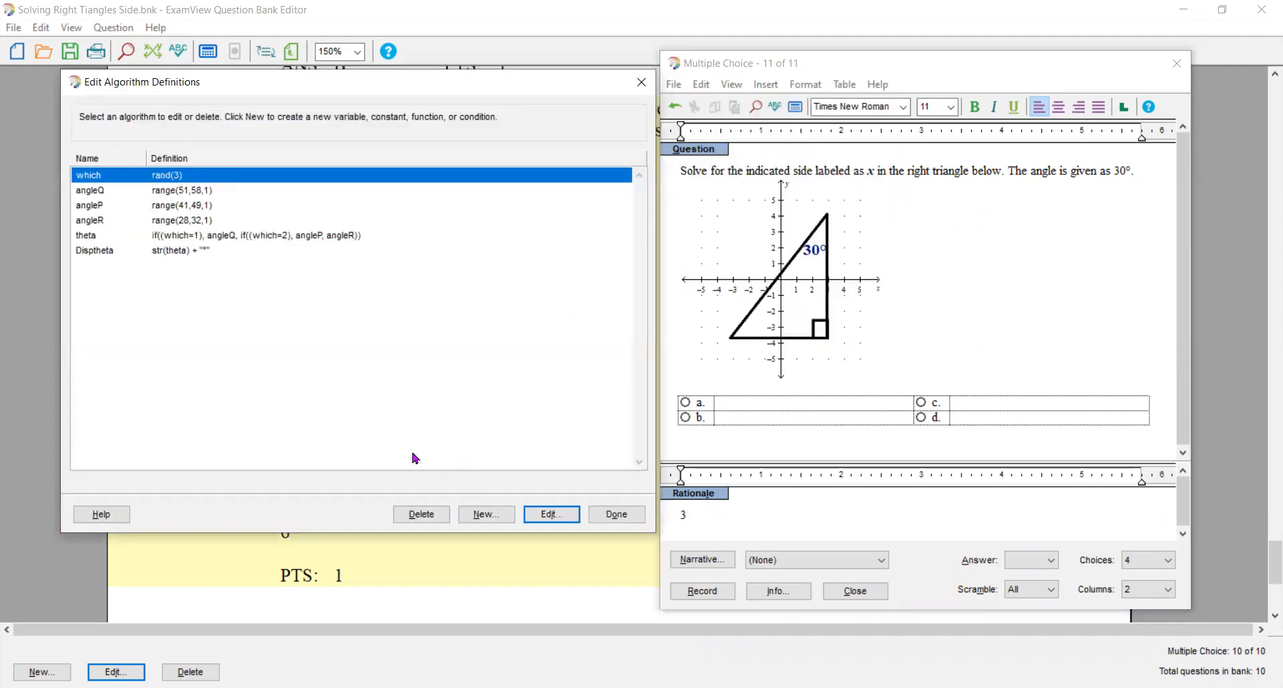
left_click(370, 444)
key("Tab")
key("Tab")
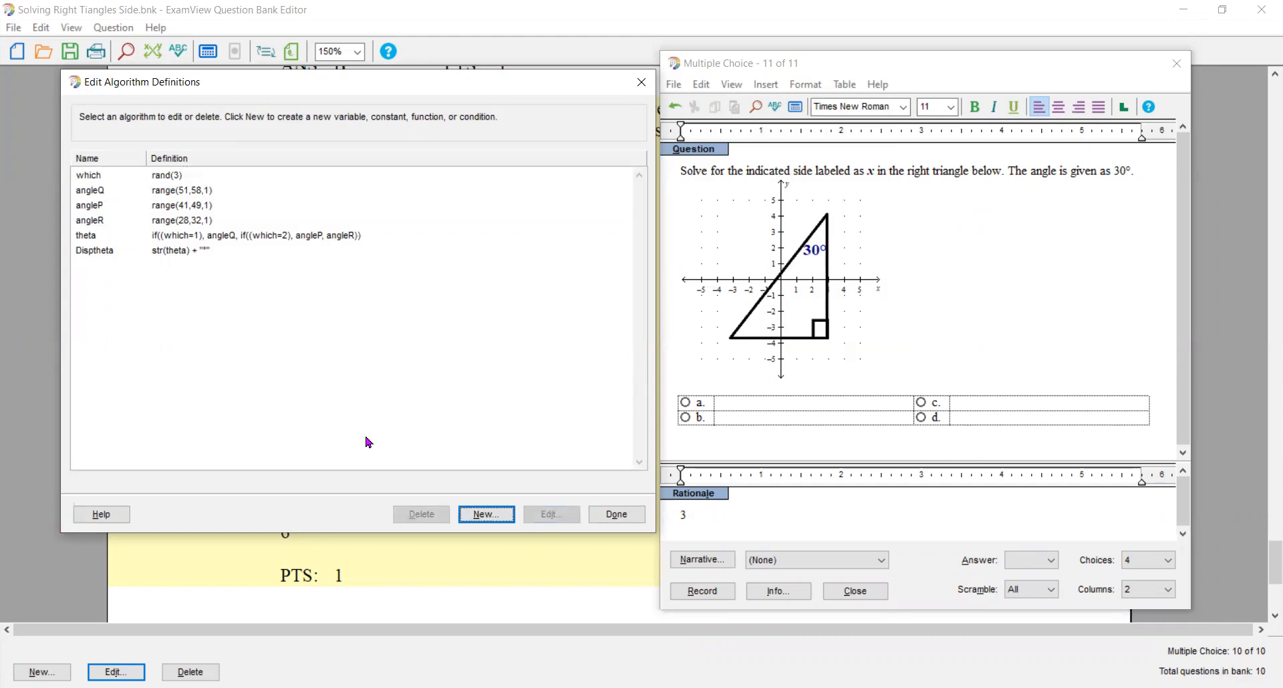
key("Return")
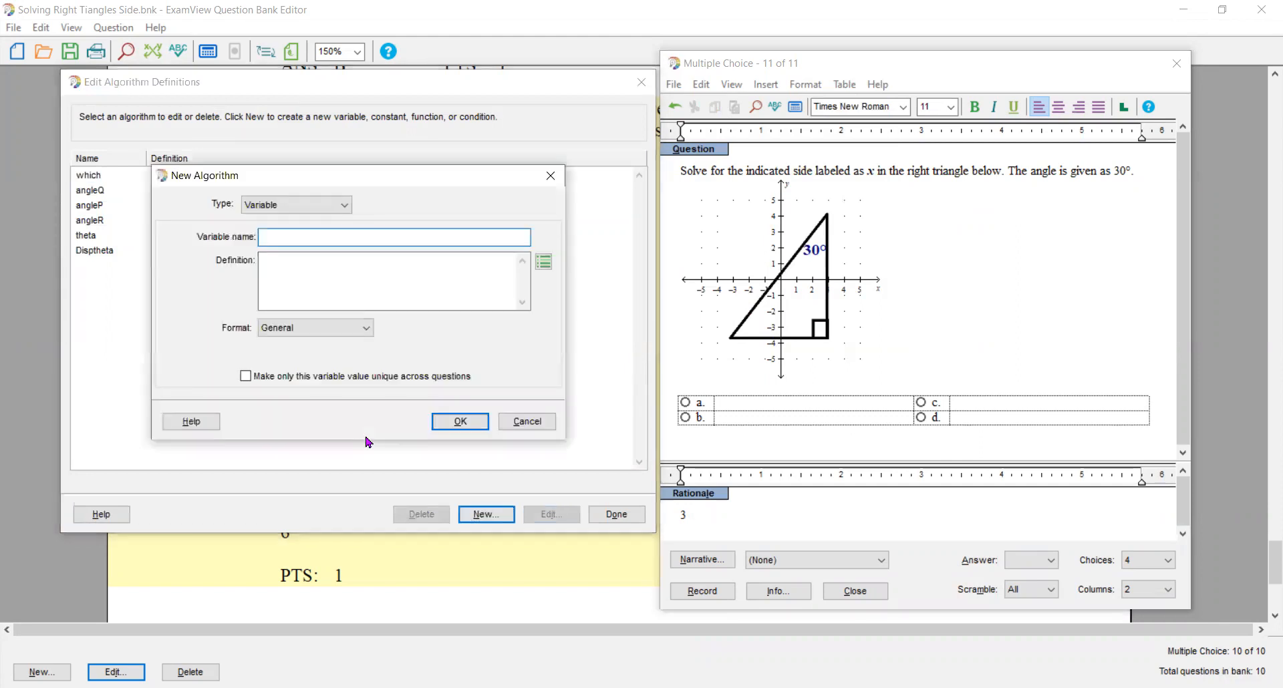
type("g")
key("Tab")
type("range")
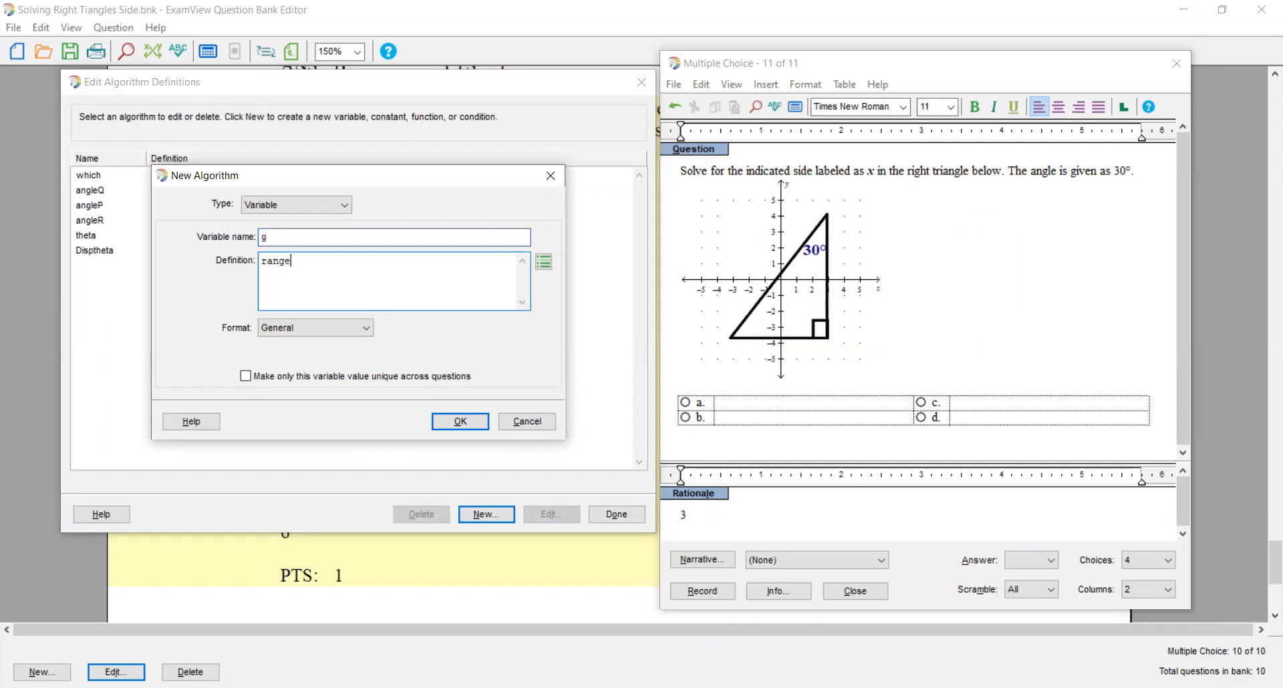
type("(")
type("24,64,4")
key("Return")
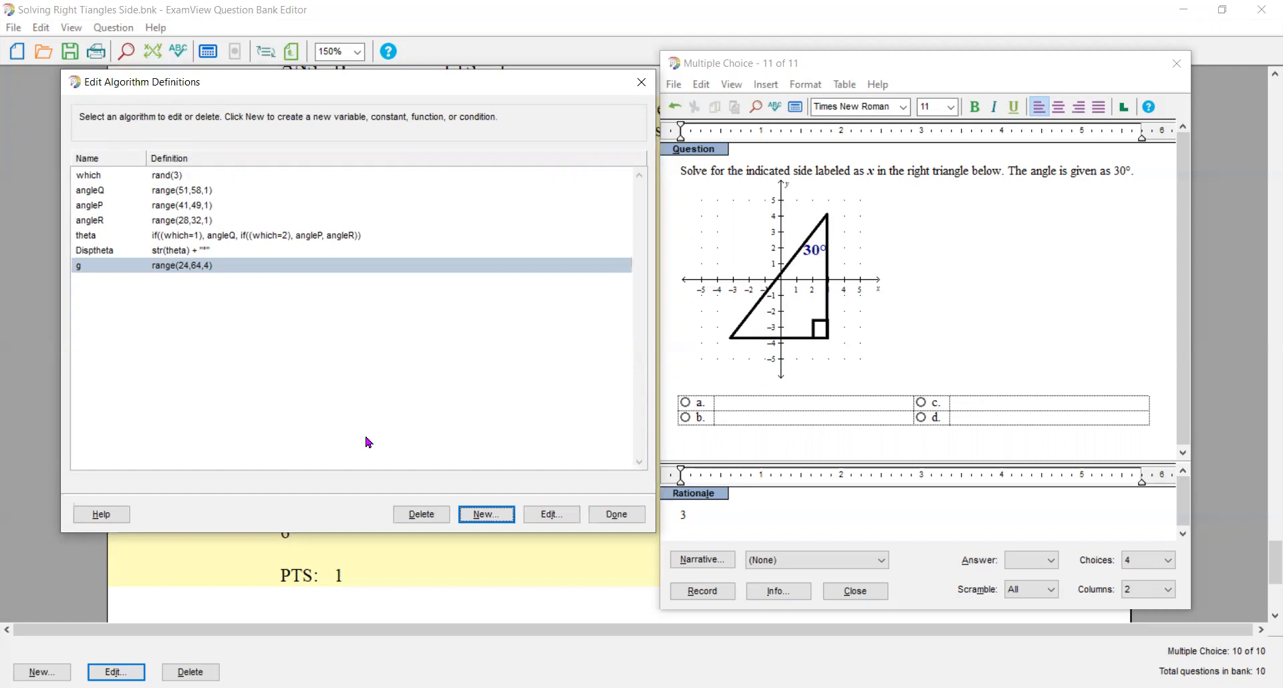
- Start another new algorithm variable and name it sol
key("Return")
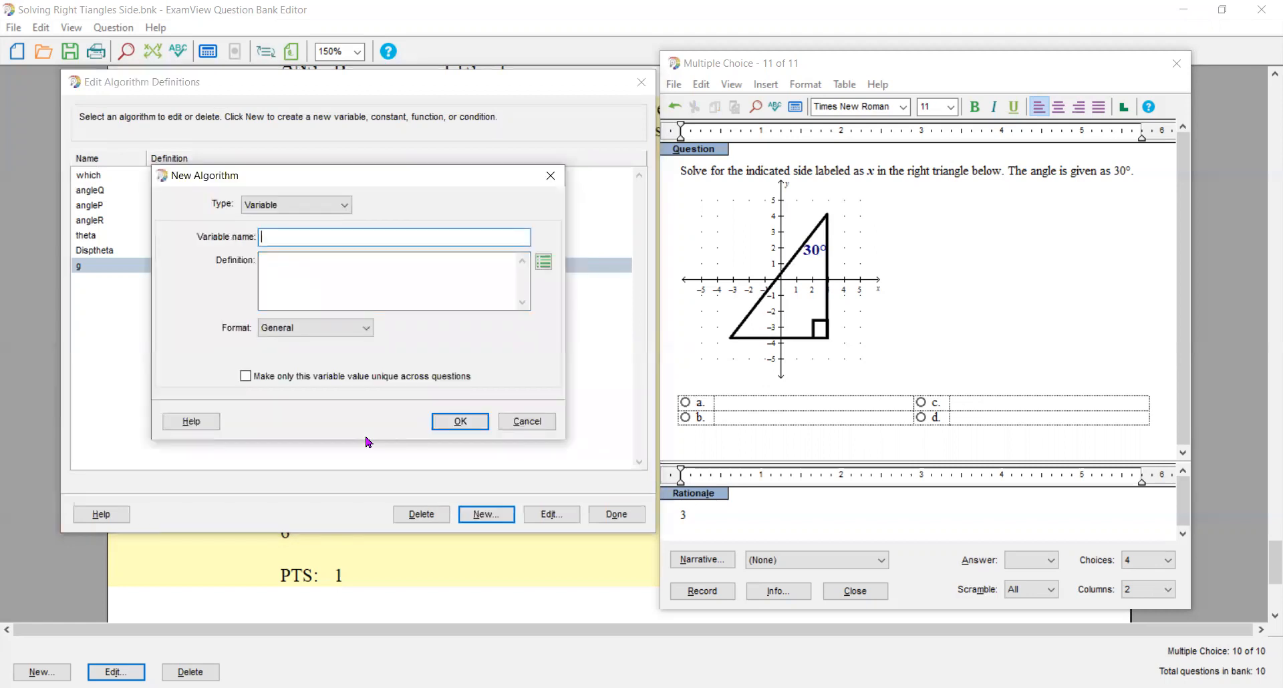
type("x")
key("Tab")
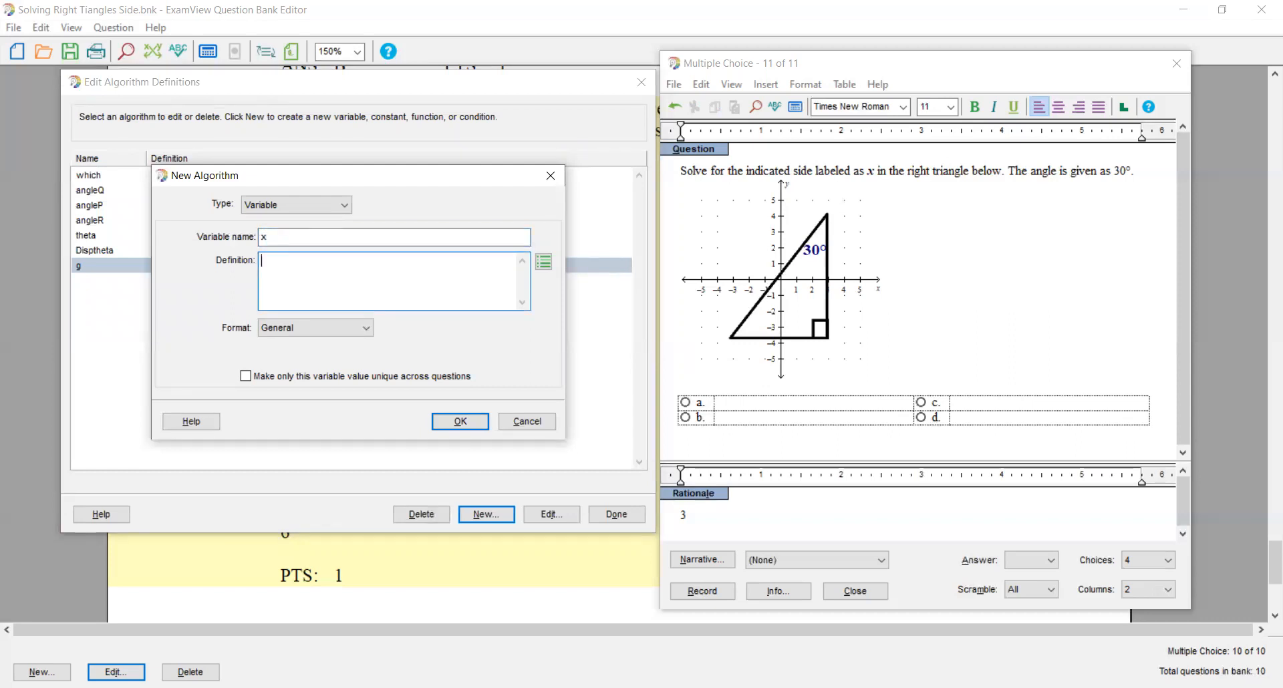
left_click(268, 238)
double_click(270, 237)
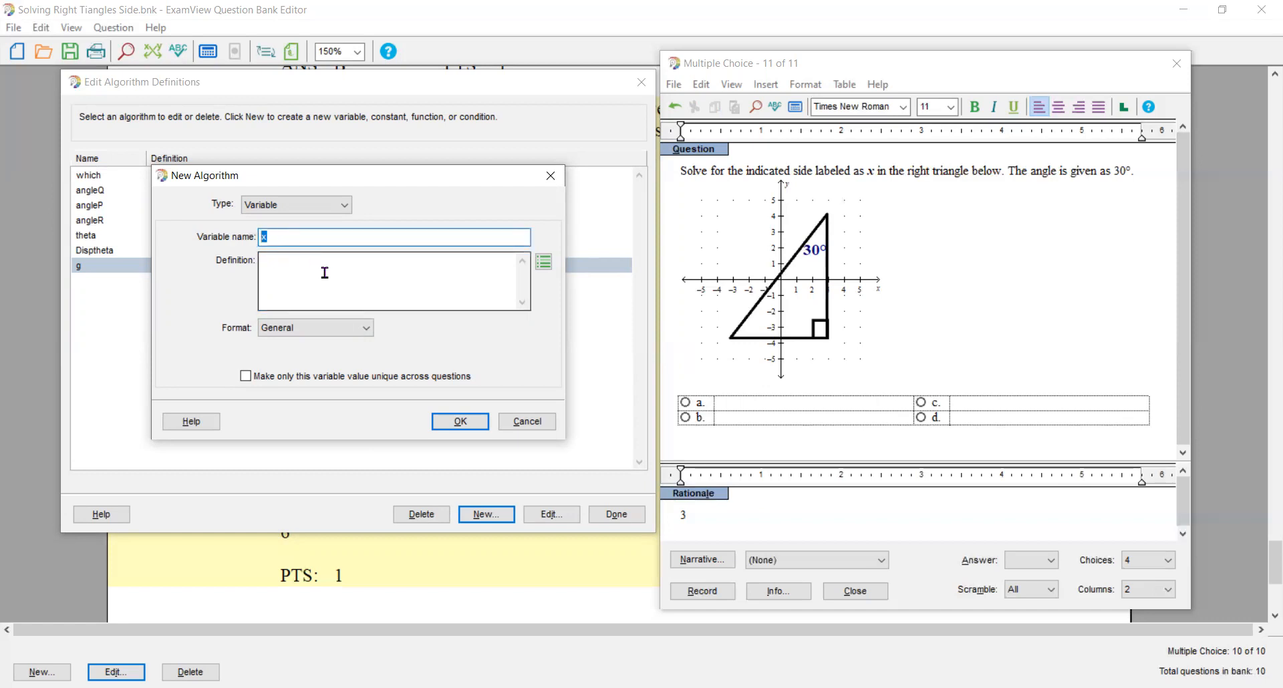
key("BackSpace")
type("sol")
key("Tab")
- Begin sol's definition as a list with g*sin(rad(theta)) as the first entry, and copy that expression for reuse
type("l")
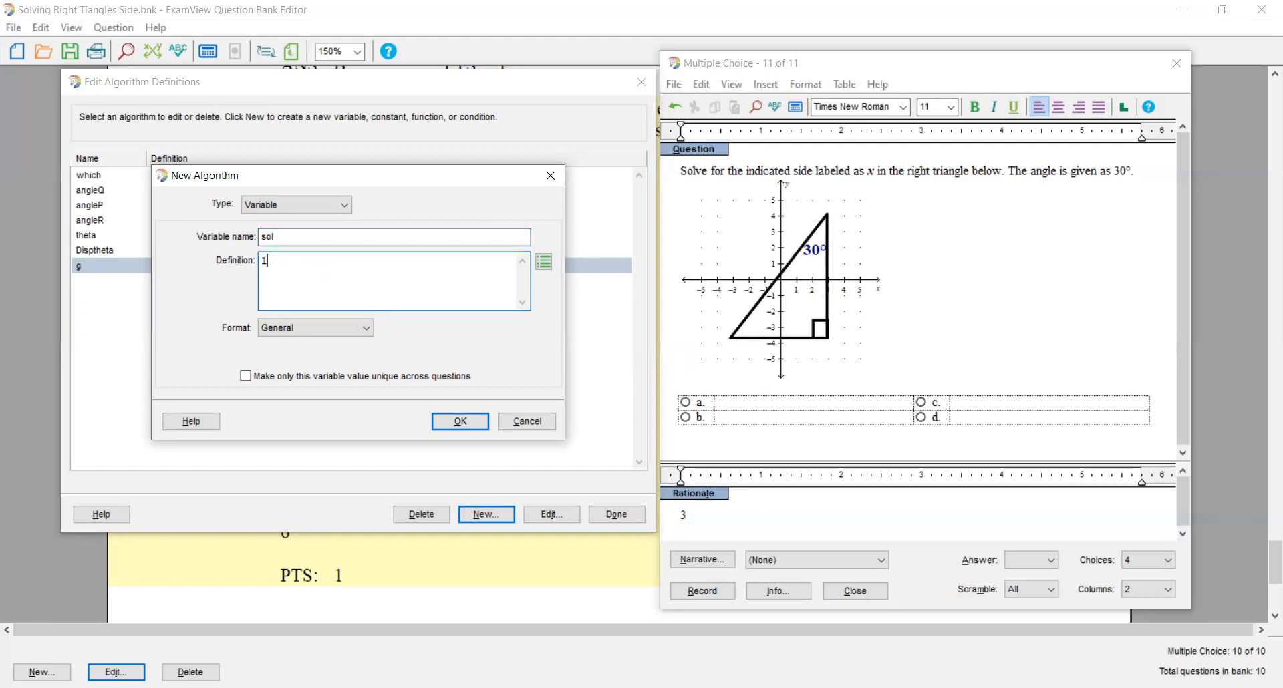
type("ist(")
type("g")
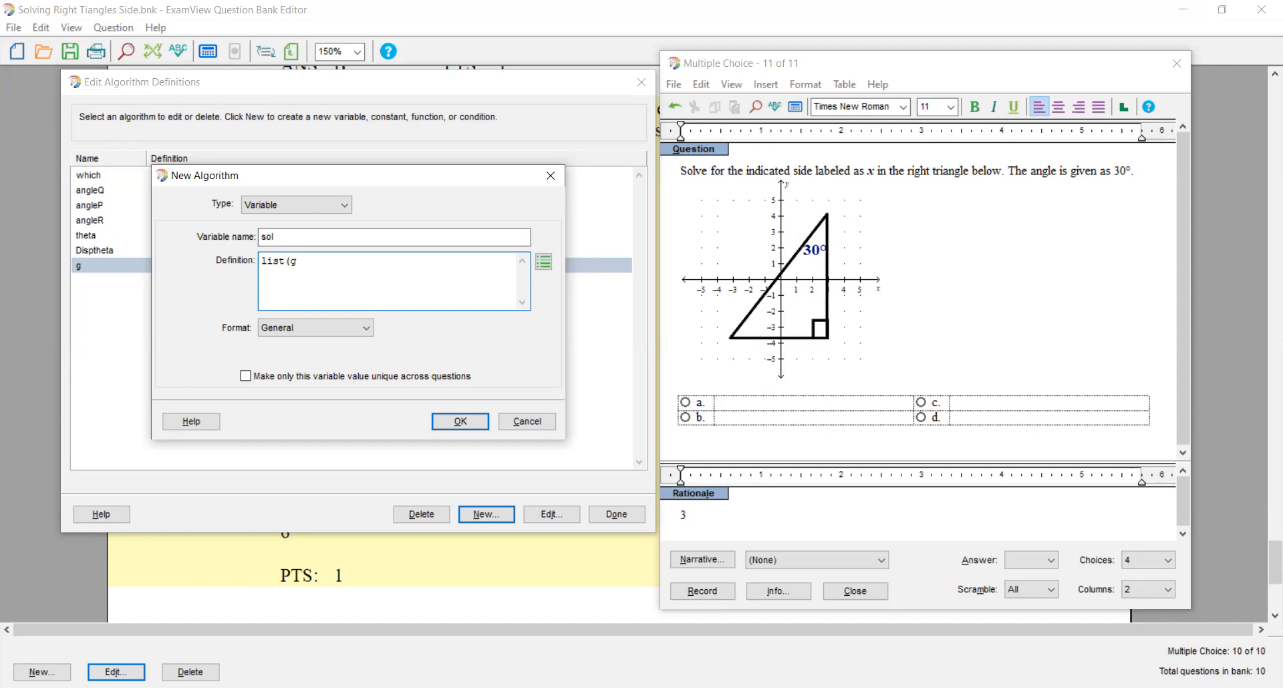
type("*sin(rad(theta)),")
left_click_drag(391, 261, 289, 261)
key("ctrl+c")
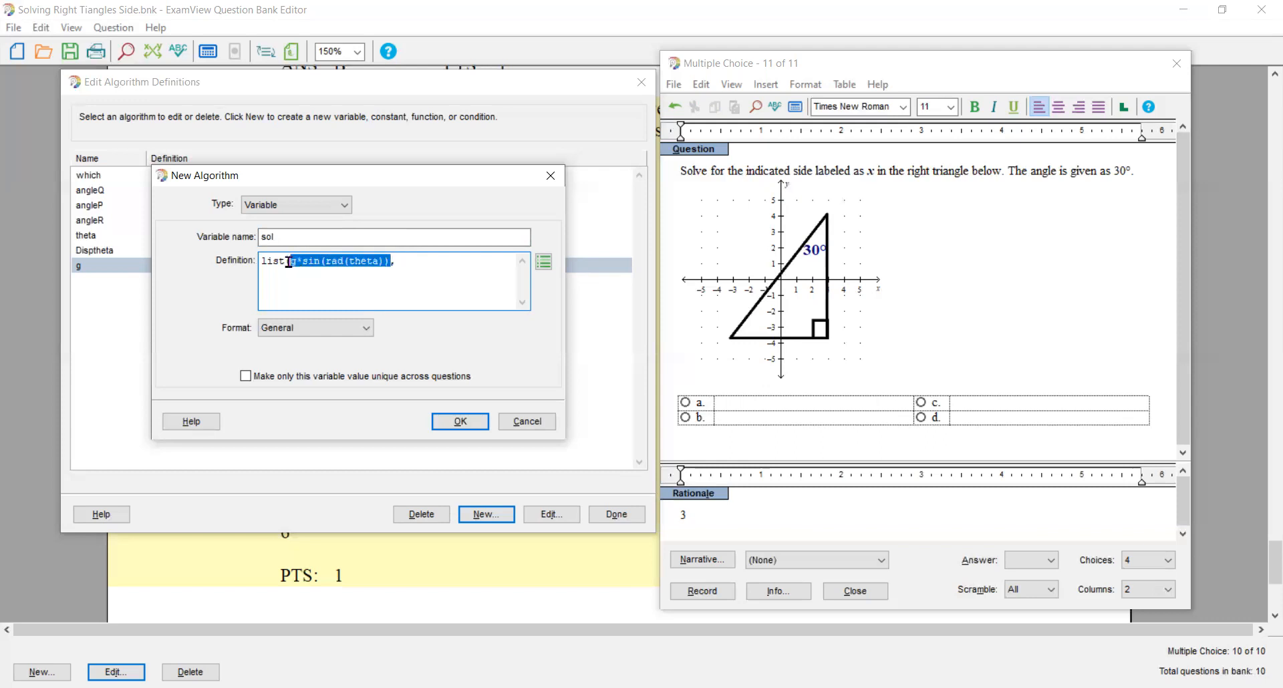
key("Right")
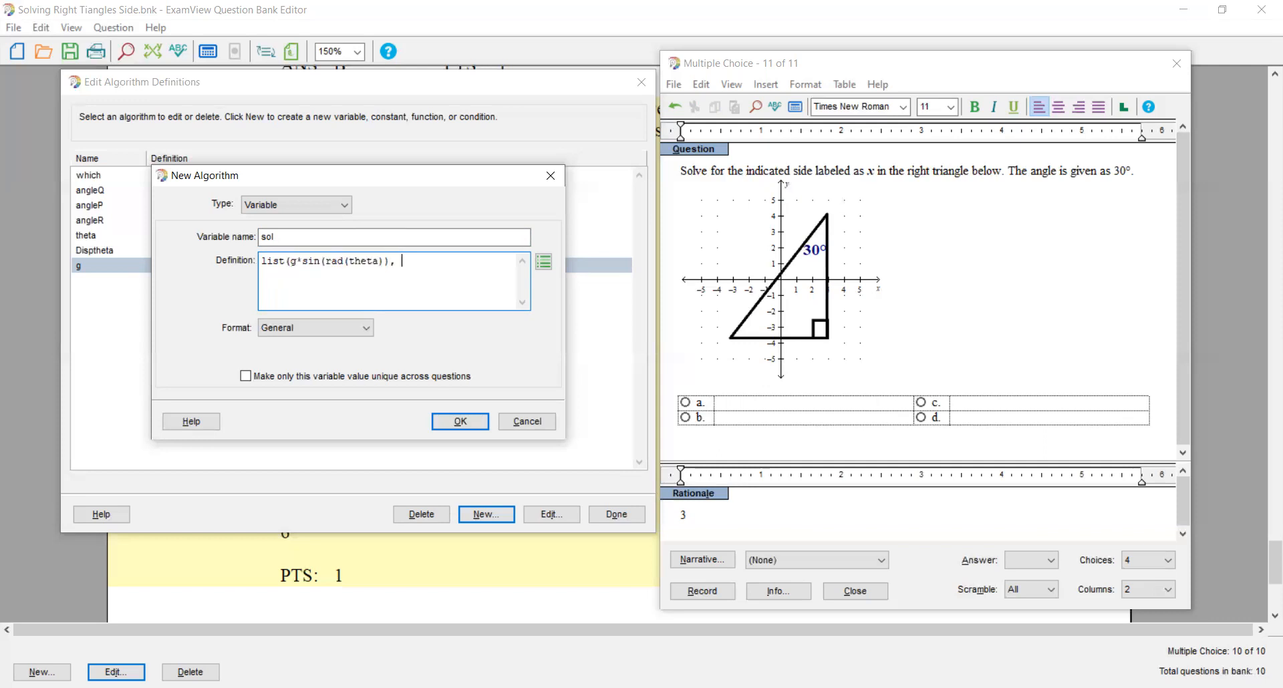
- Add g*tan(rad(theta)) as the second entry of the sol list by adapting the copied sine expression
key("ctrl+v")
key("BackSpace")
key("BackSpace")
key("BackSpace")
type("tan")
key("Right")
key("Right")
key("Right")
key("Right")
key("Right")
key("Right")
key("Right")
key("Right")
key("Right")
type(",")
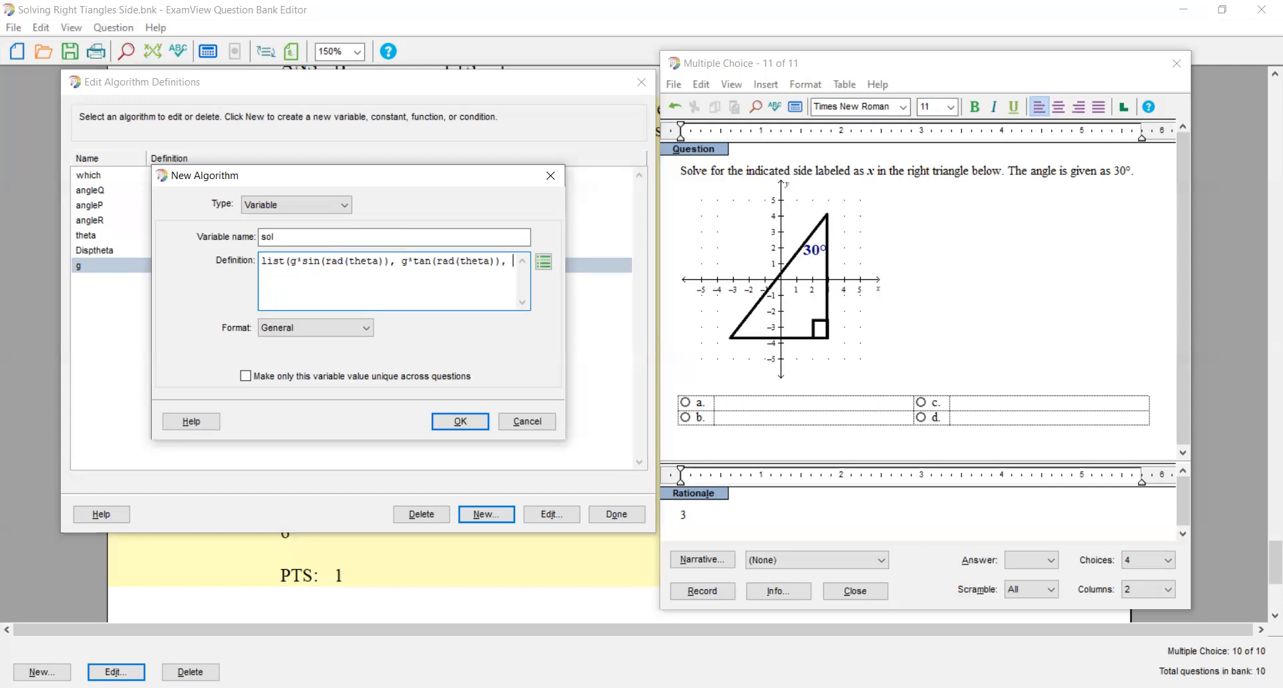
- Add g*cos(rad(theta)) as the third entry, close the list, and save the sol variable
key("ctrl+v")
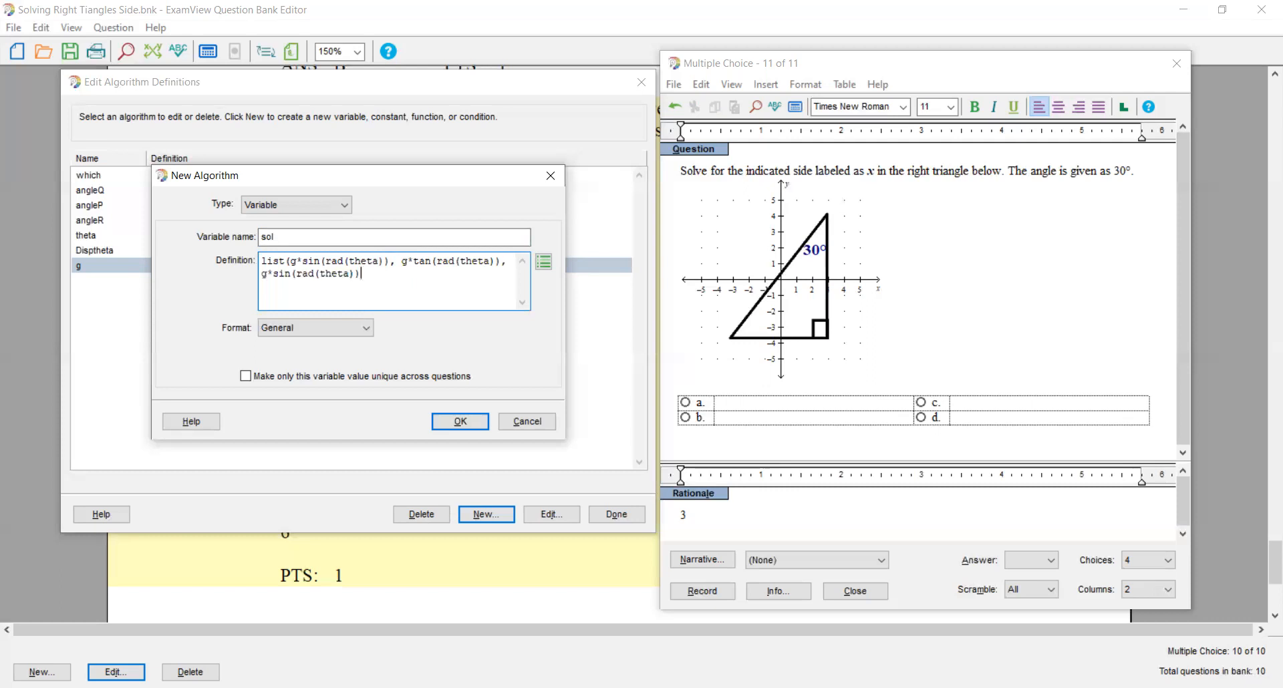
key("Left")
key("Left")
key("Left")
key("Left")
key("Left")
key("Left")
key("Left")
key("Left")
key("Left")
key("Left")
key("Left")
key("Left")
key("BackSpace")
key("BackSpace")
key("BackSpace")
type("cos")
key("Right")
key("Right")
key("Right")
key("Right")
key("Right")
key("Right")
type(")")
left_click(448, 425)
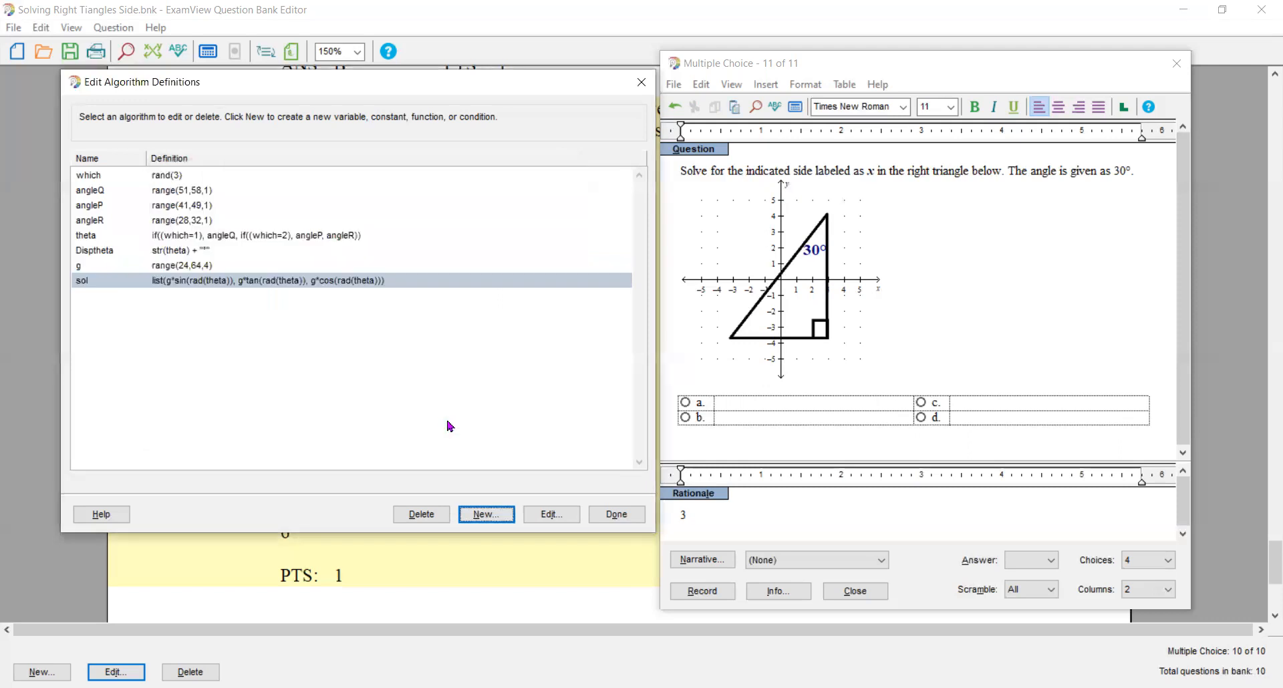
- Create a new variable named Xsol defined as choose(which, sol)
left_click(484, 518)
key("Return")
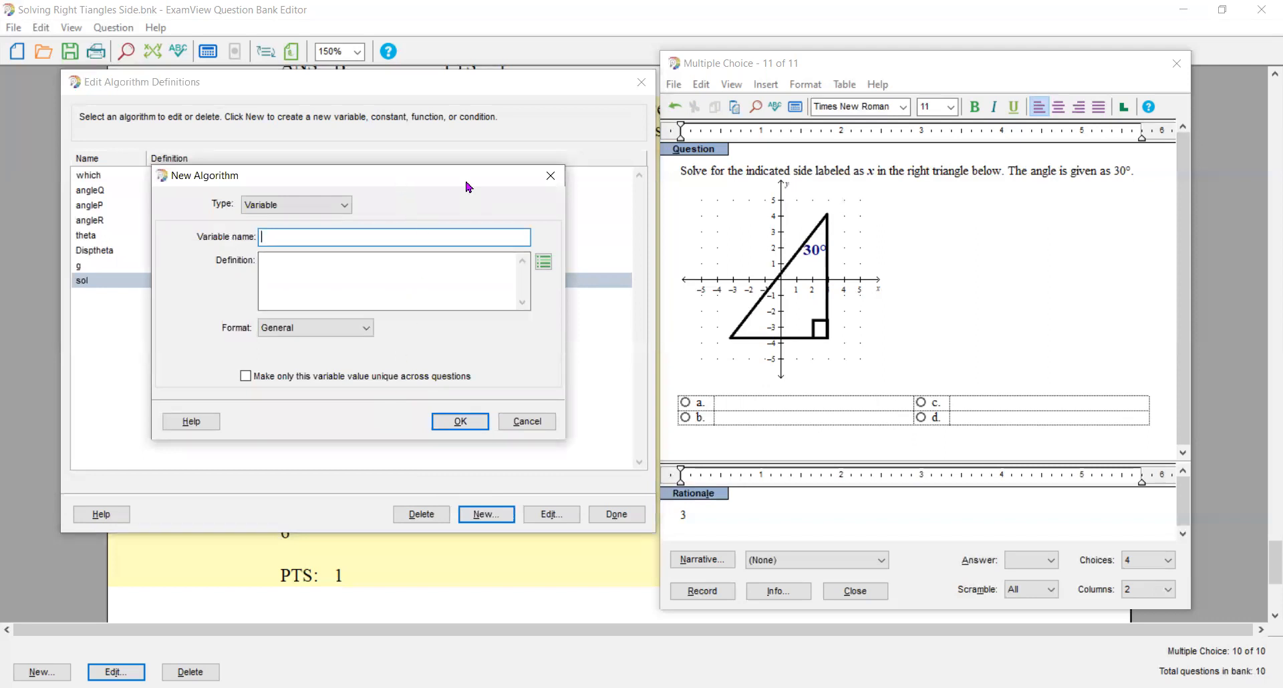
left_click_drag(467, 187, 471, 188)
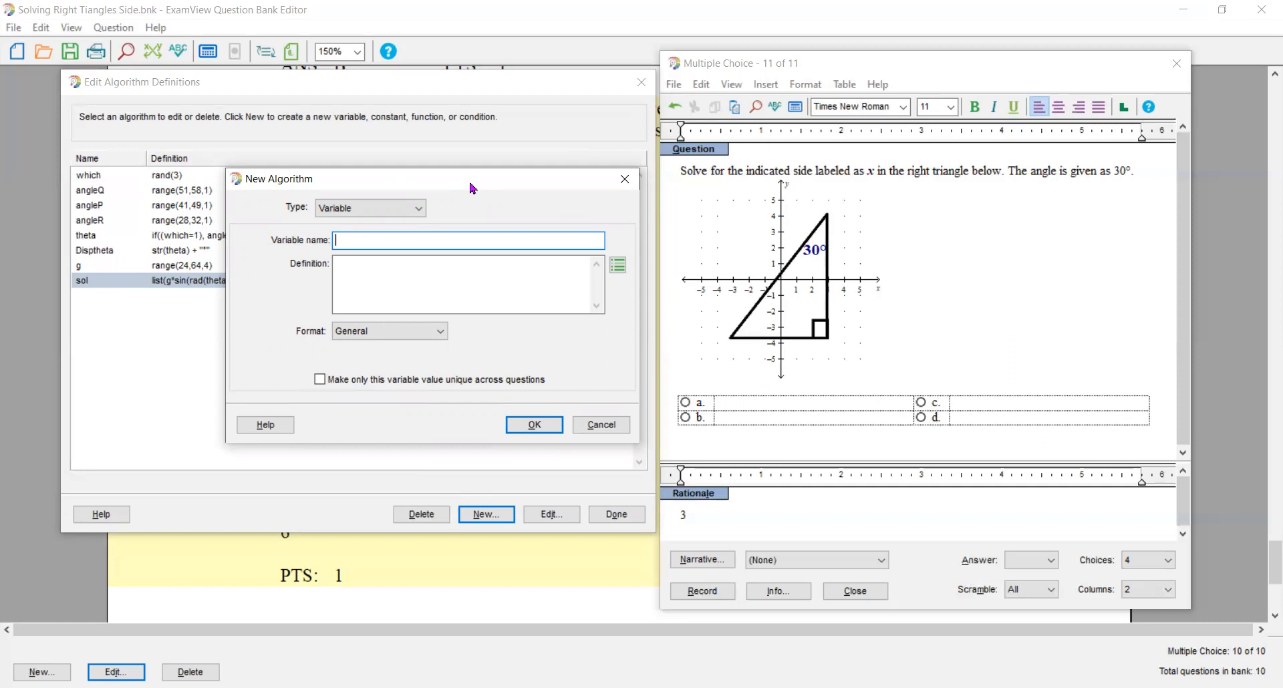
type("Xsol")
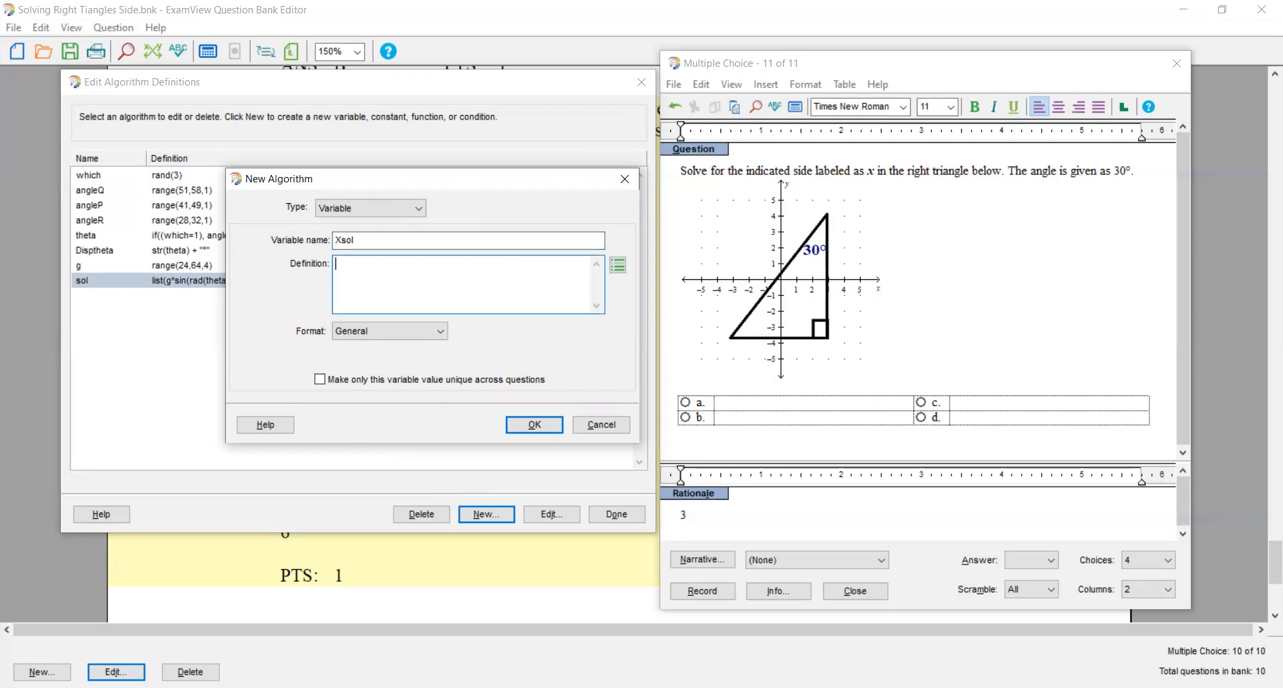
type("choose (which")
type(",")
type("sol)")
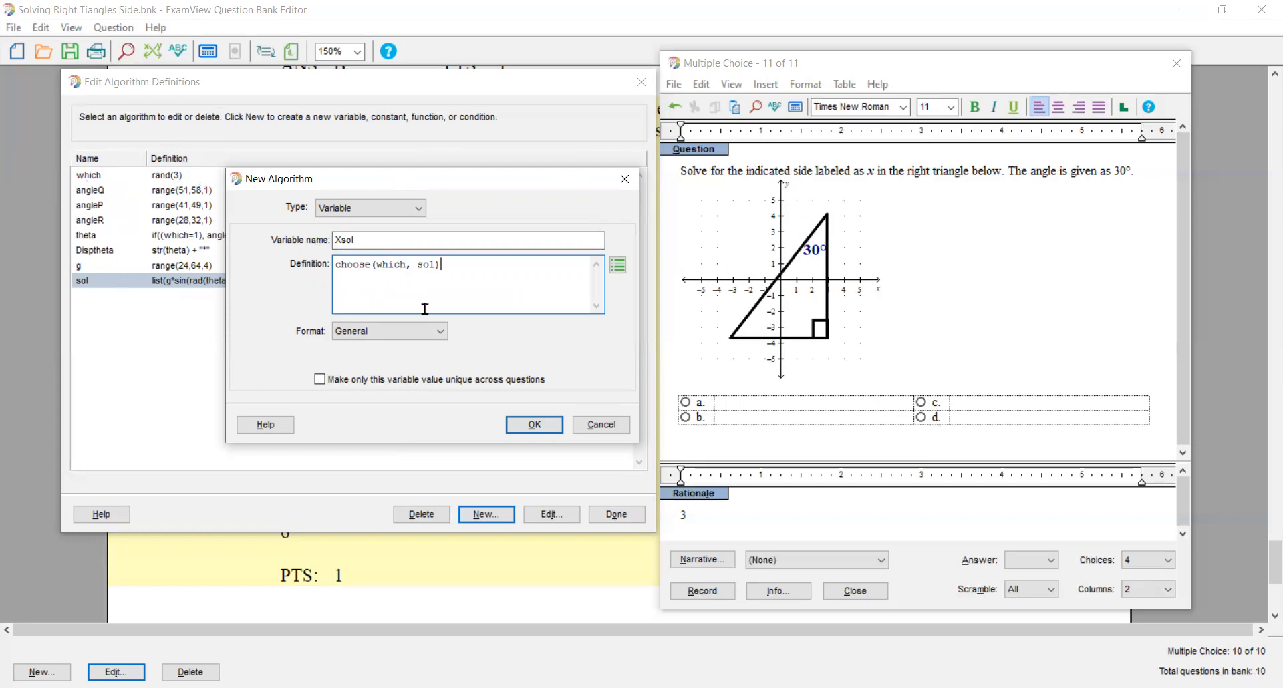
- Format Xsol as a Number with fixed decimal places, save it, and finish editing the algorithm definitions
left_click(440, 336)
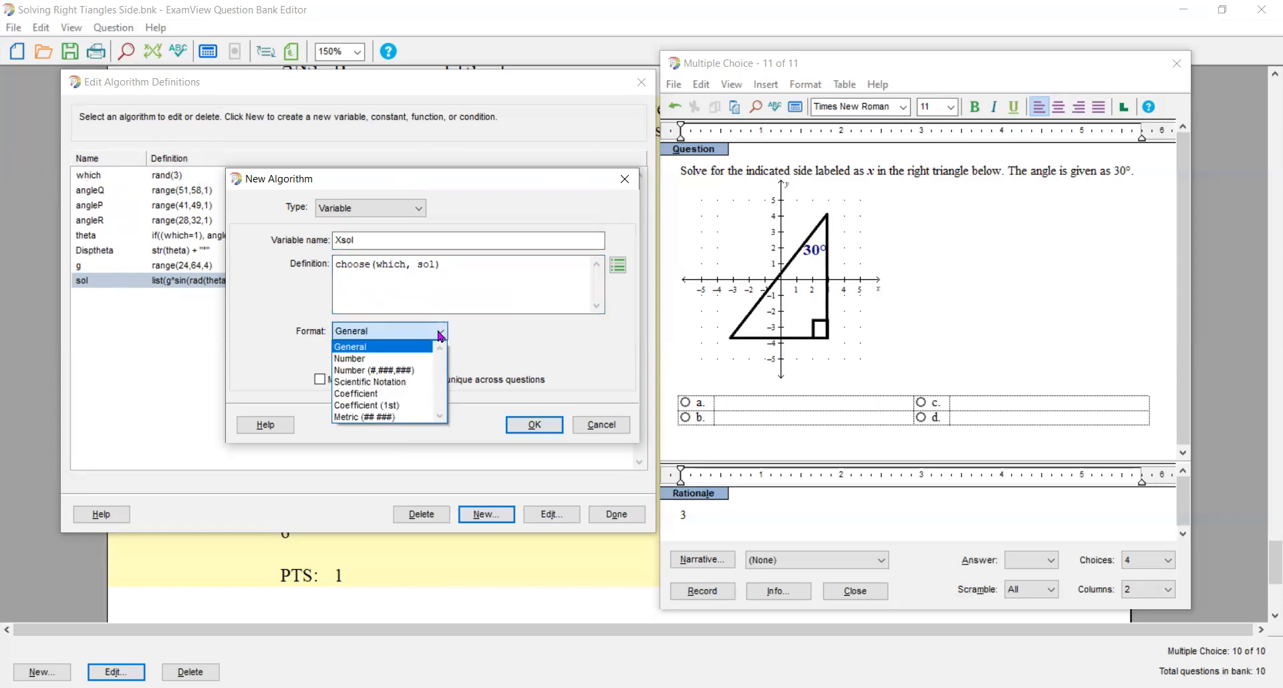
left_click(404, 355)
left_click(391, 356)
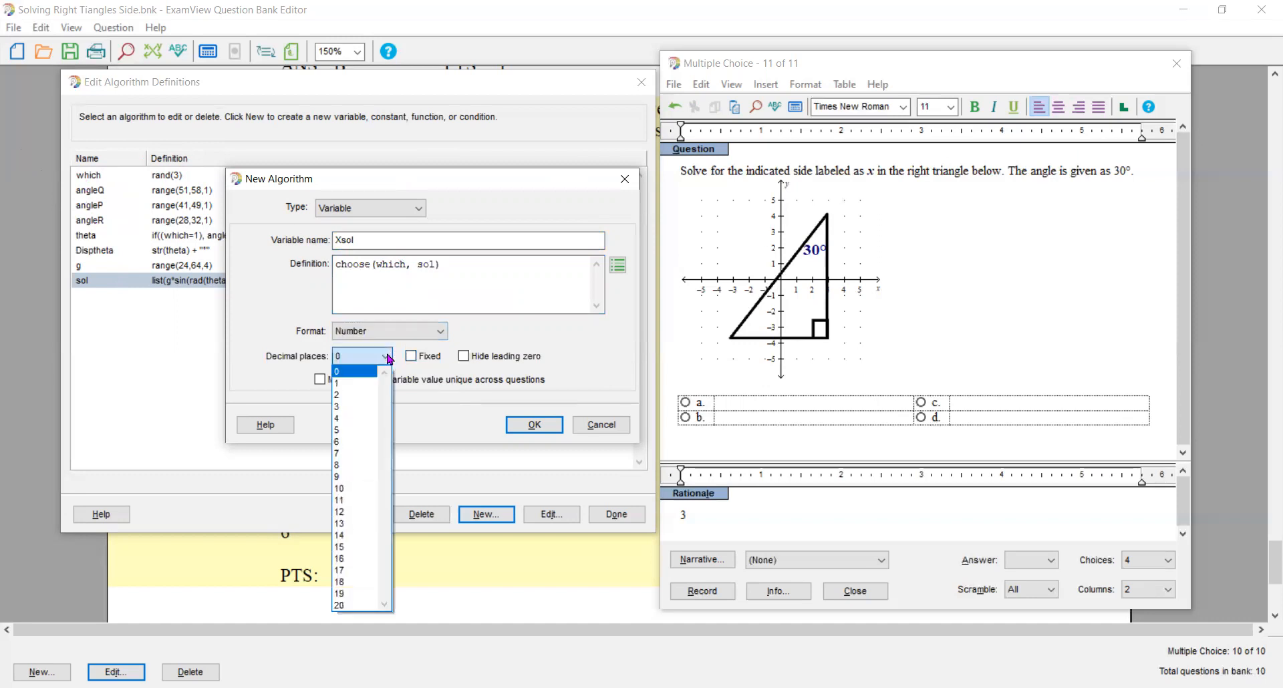
left_click(395, 371)
left_click(412, 356)
left_click(523, 425)
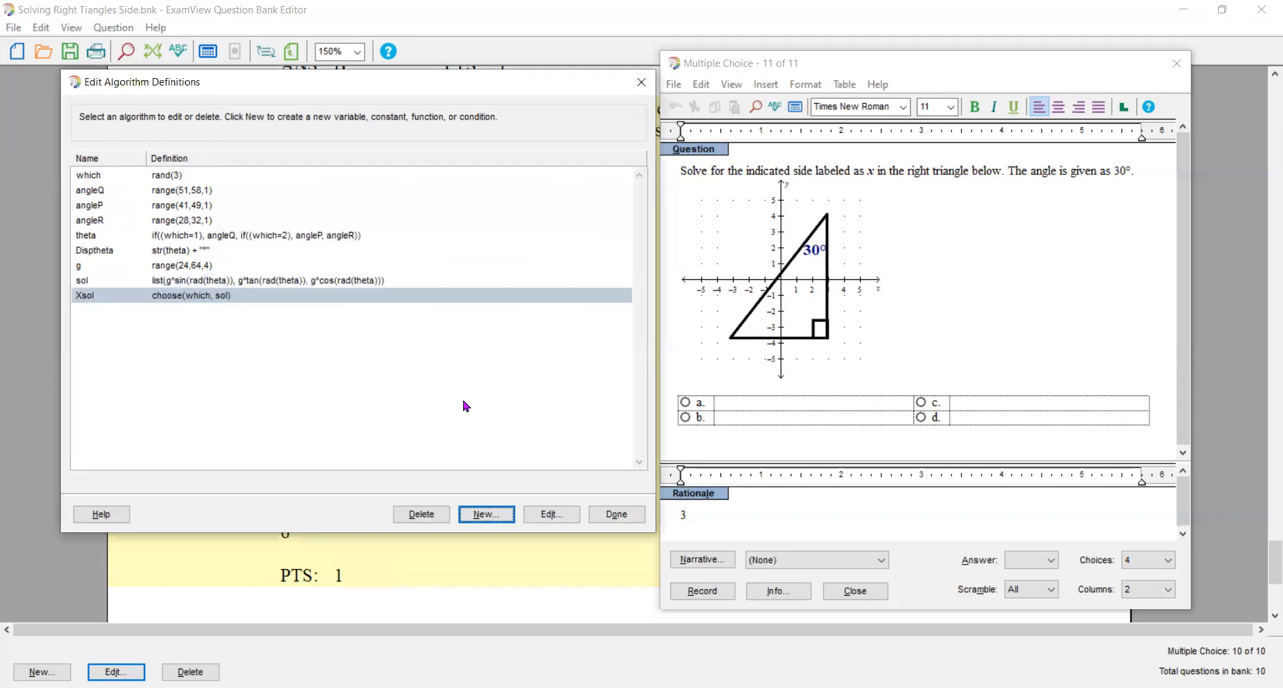
left_click(615, 514)
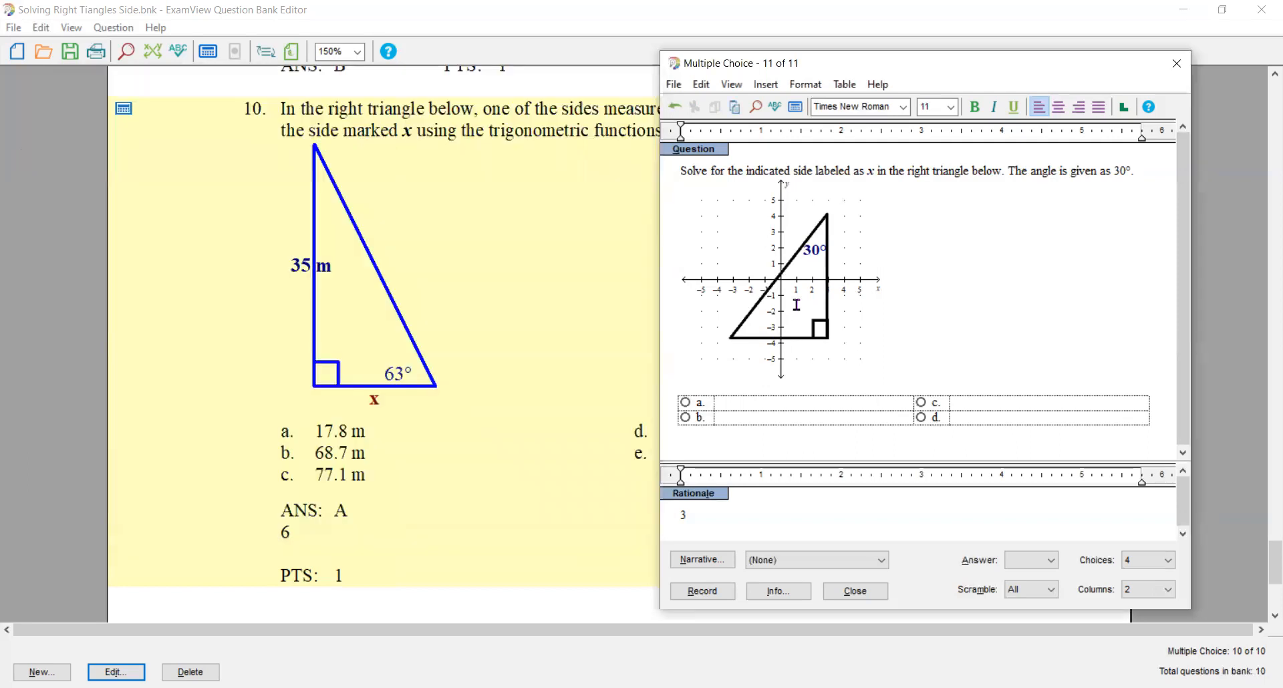
- Add a new text box to the triangle graph with the text "x" in quotation marks
left_click(796, 305)
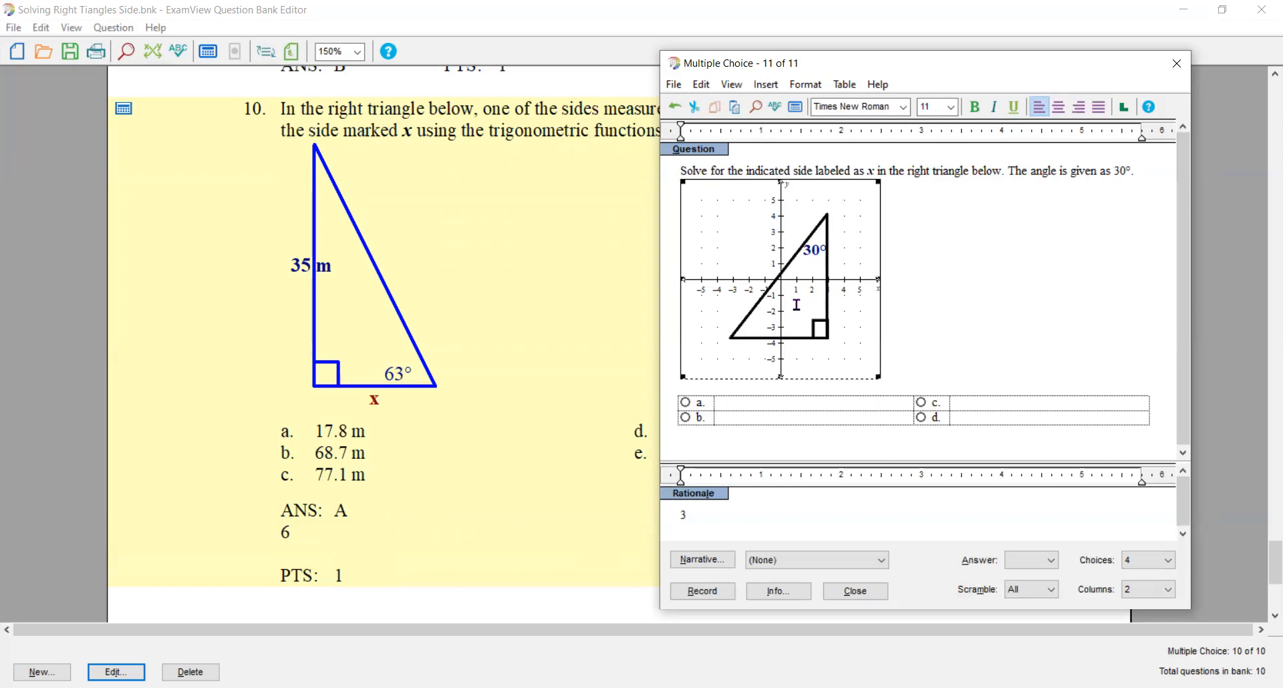
double_click(773, 271)
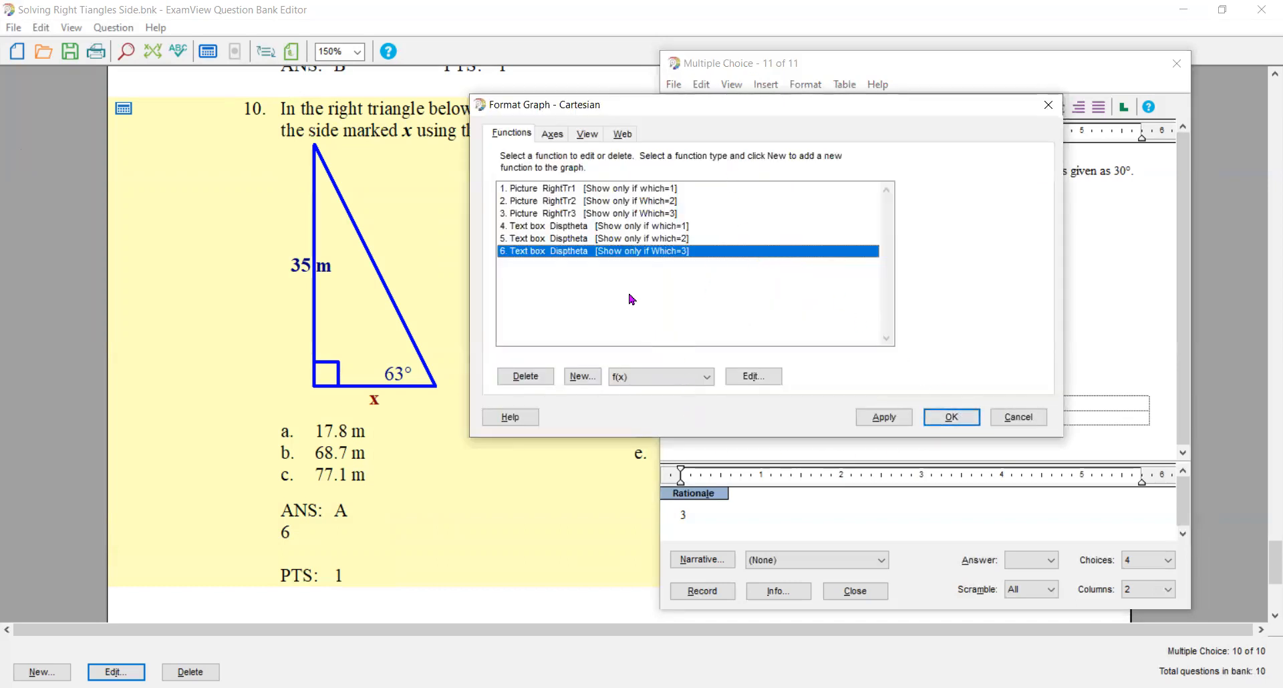
left_click(708, 377)
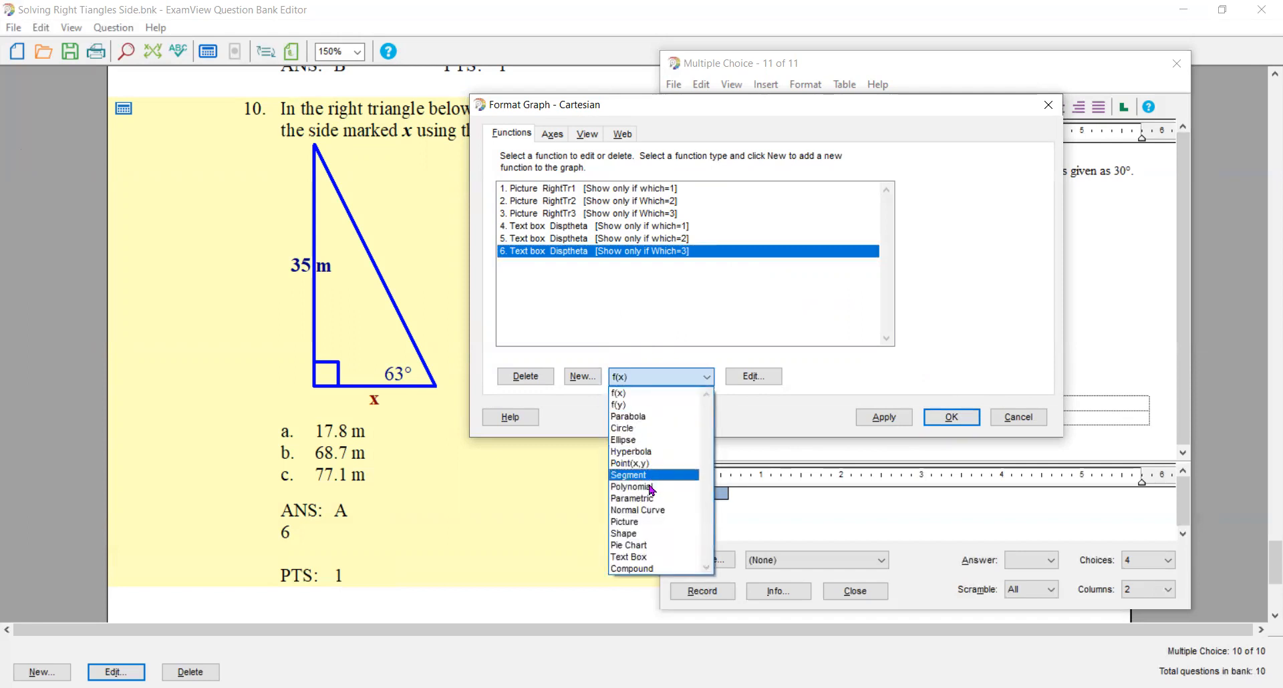
left_click(648, 557)
left_click(581, 378)
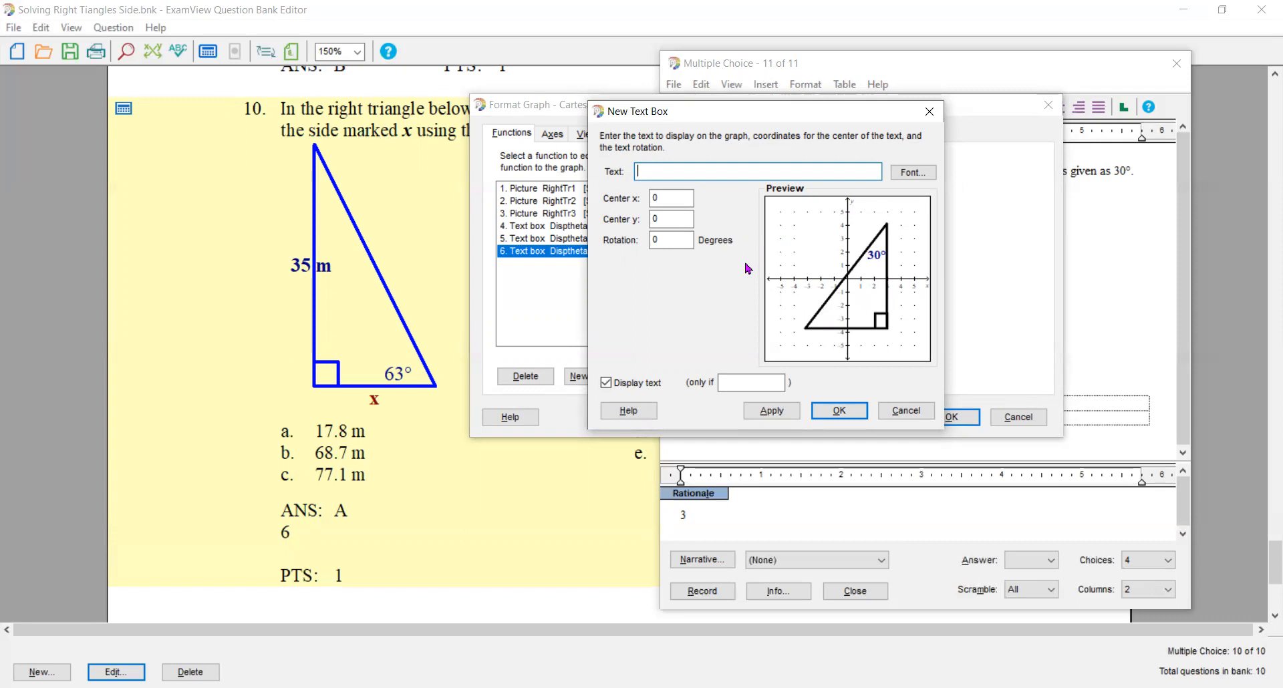
type("*")
type("x")
type("\"")
- Format the x label as bold, size 14, dark blue
left_click(912, 175)
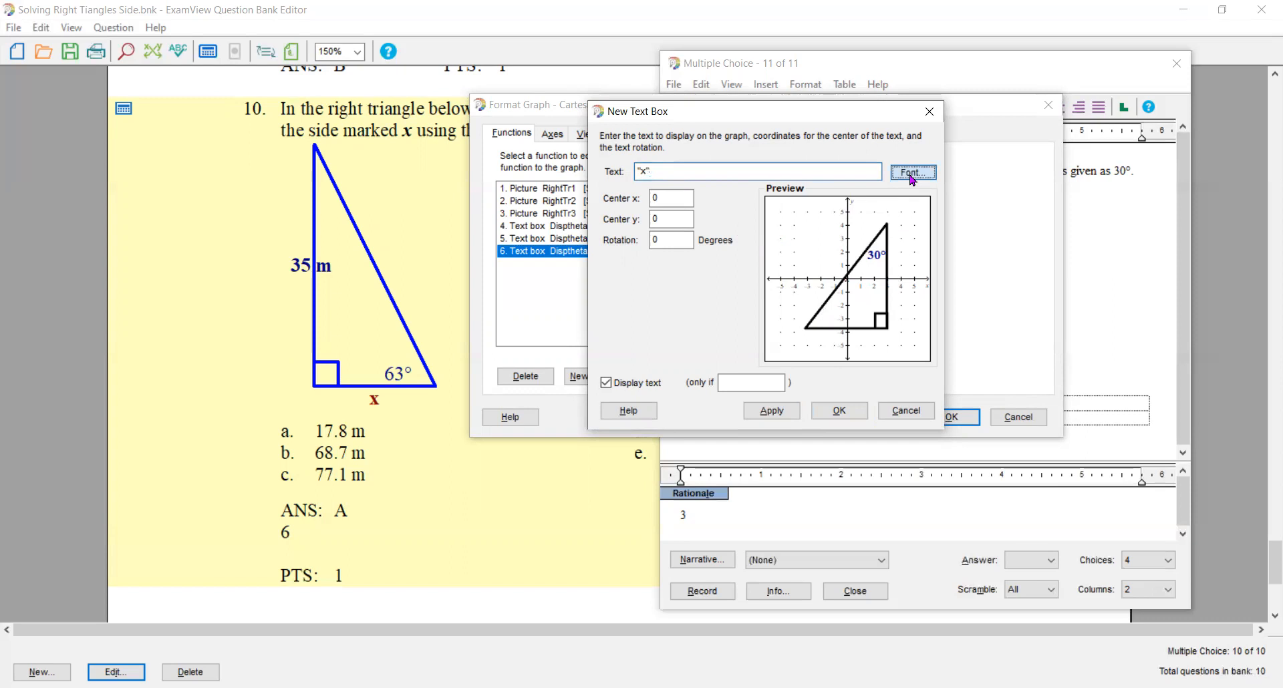
left_click(790, 214)
left_click(928, 237)
left_click(928, 237)
left_click(895, 238)
left_click(854, 297)
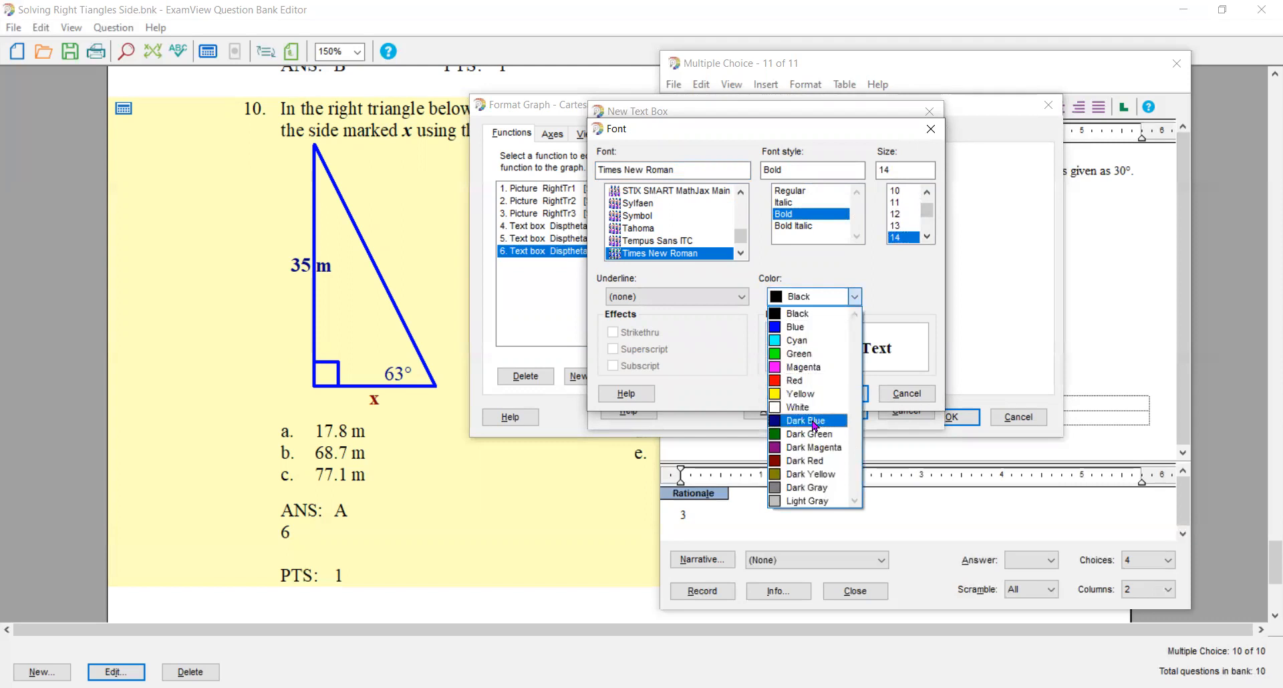
left_click(814, 422)
left_click(822, 399)
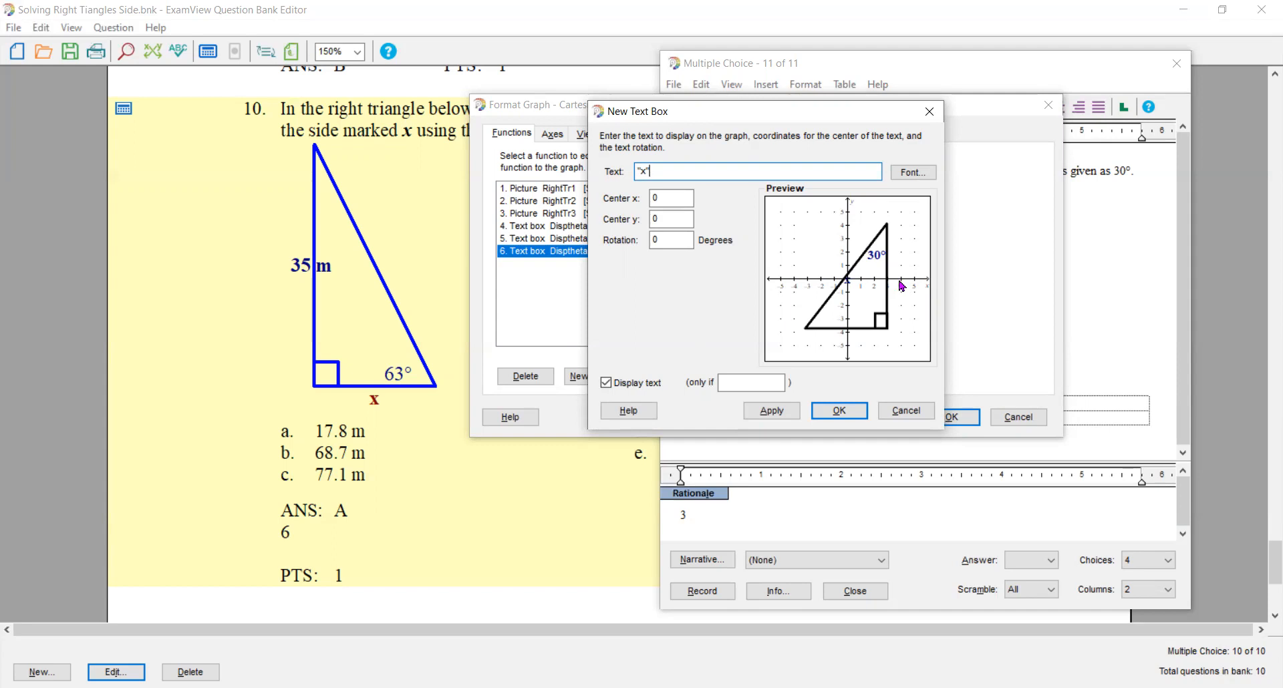
- Center the x label at x 3.5 beside the third triangle's vertical side and display it only if which=3
left_click(677, 198)
type("3.5")
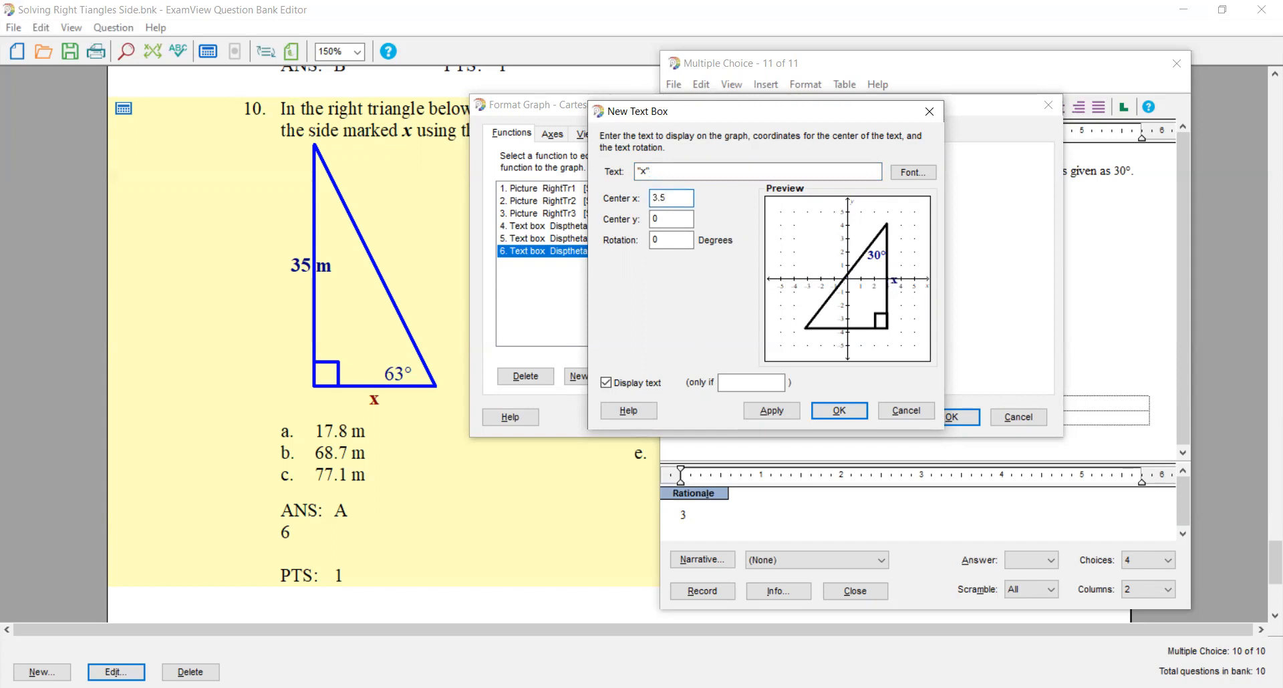
left_click(729, 380)
type("which=3")
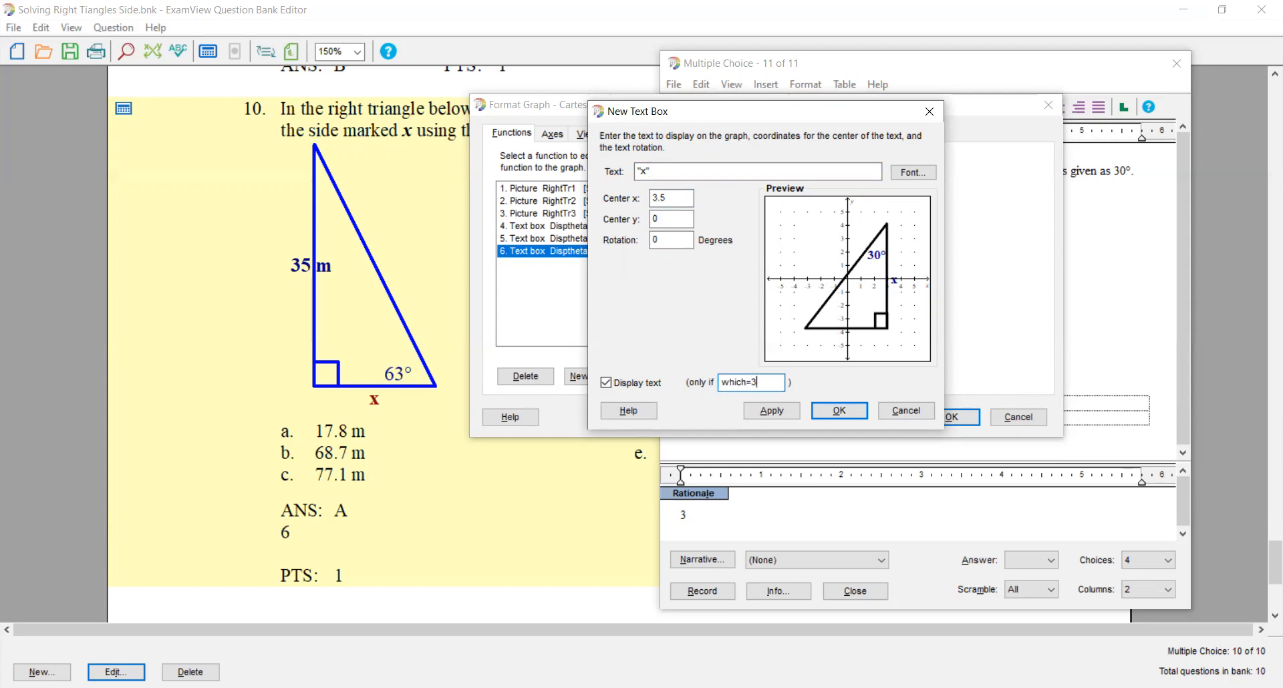
left_click(764, 411)
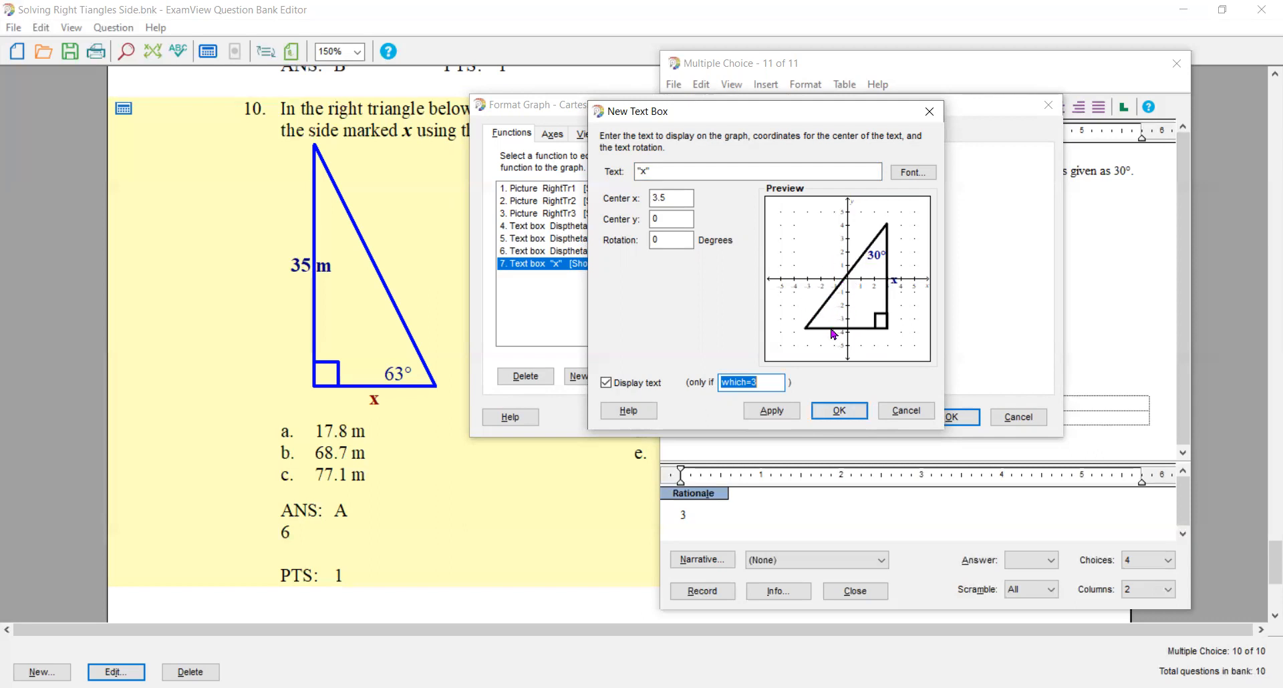
- Confirm the x label and add another text box to the triangle graph displaying the variable g
left_click(840, 411)
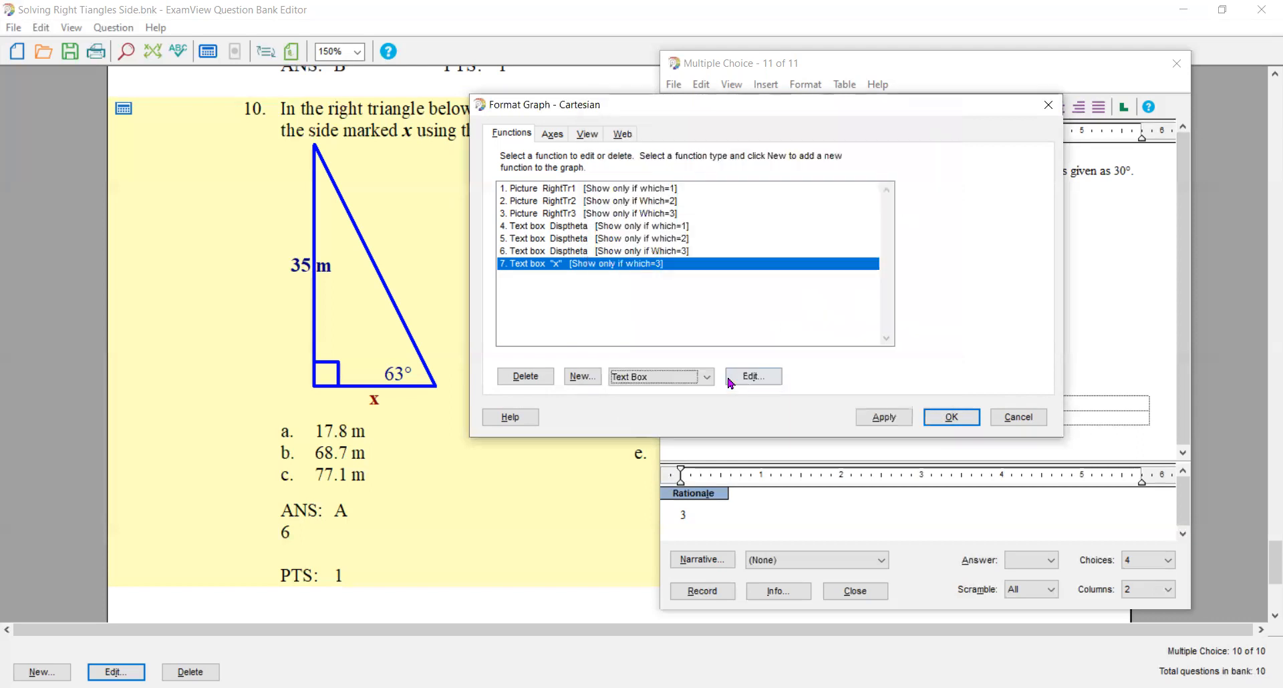
left_click(589, 378)
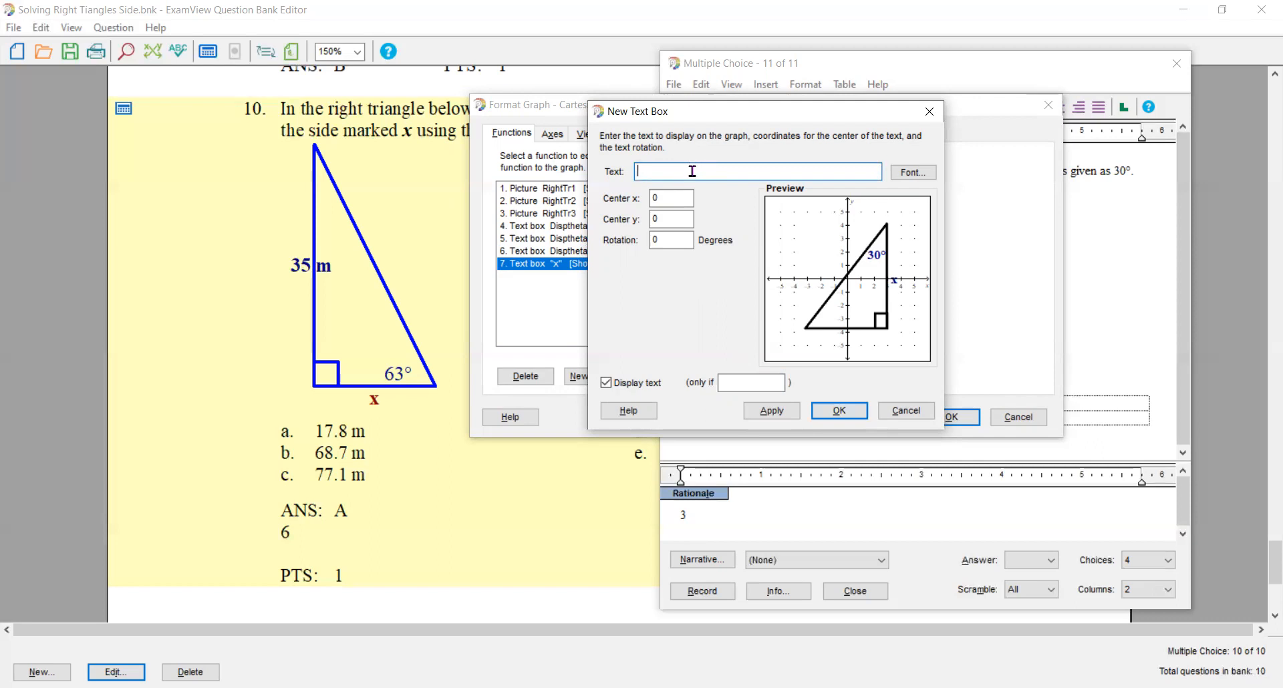
type("g")
- Format the third triangle's g label as bold, size 14, dark blue
left_click(899, 173)
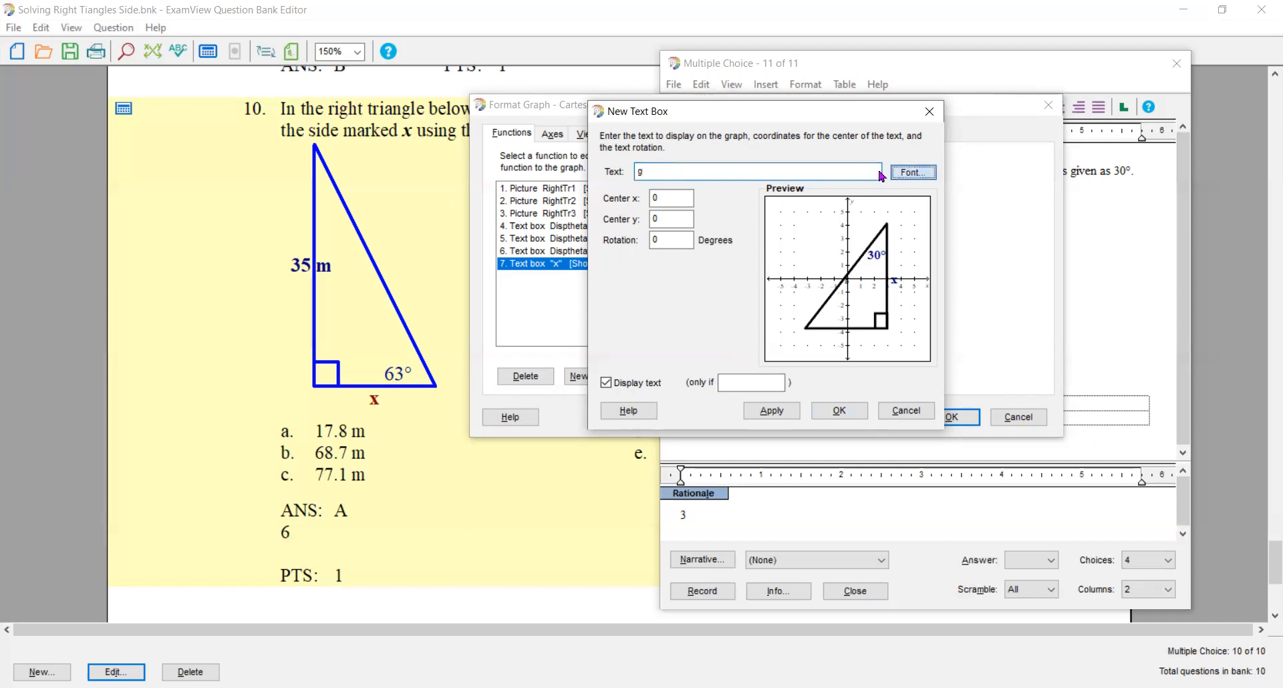
left_click(795, 213)
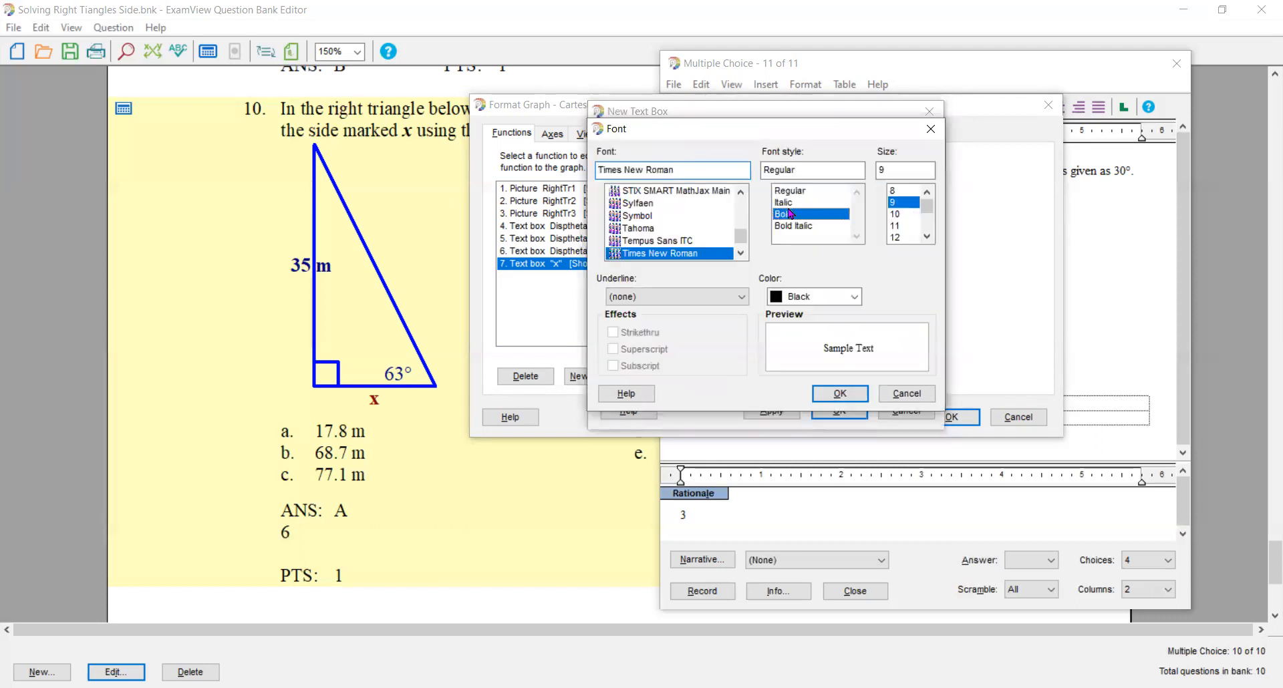
left_click(927, 236)
left_click(927, 236)
left_click(927, 236)
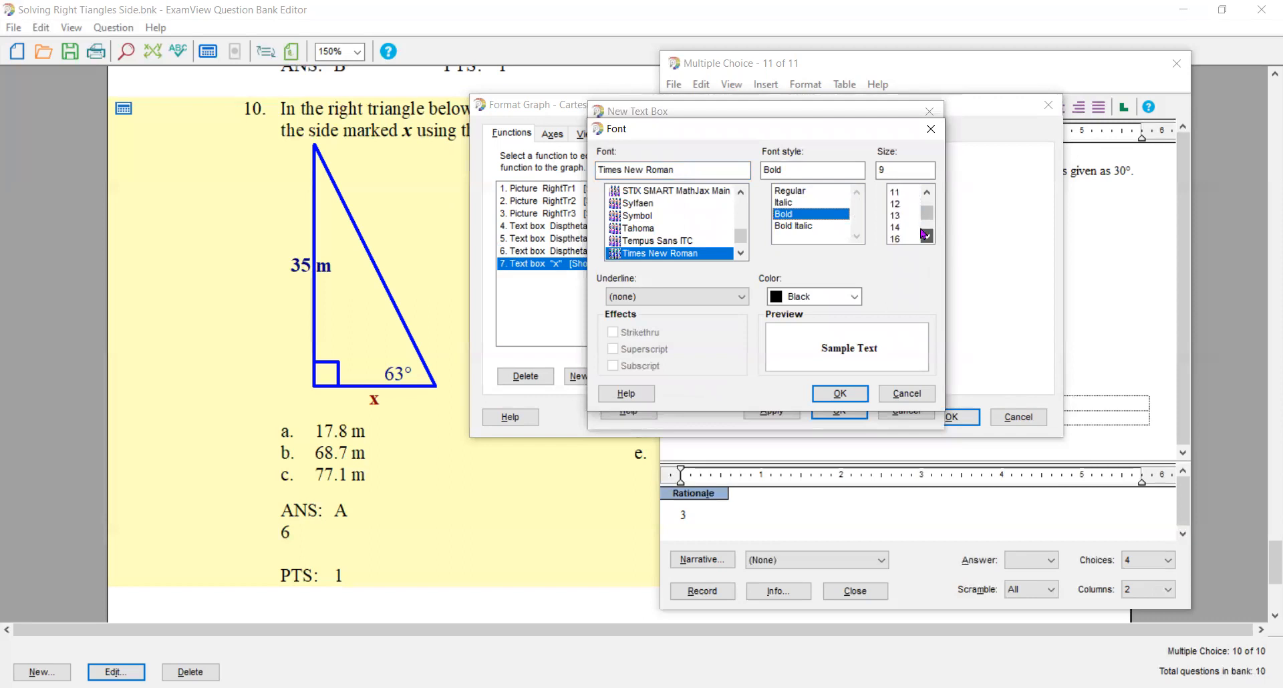
left_click(895, 226)
left_click(854, 296)
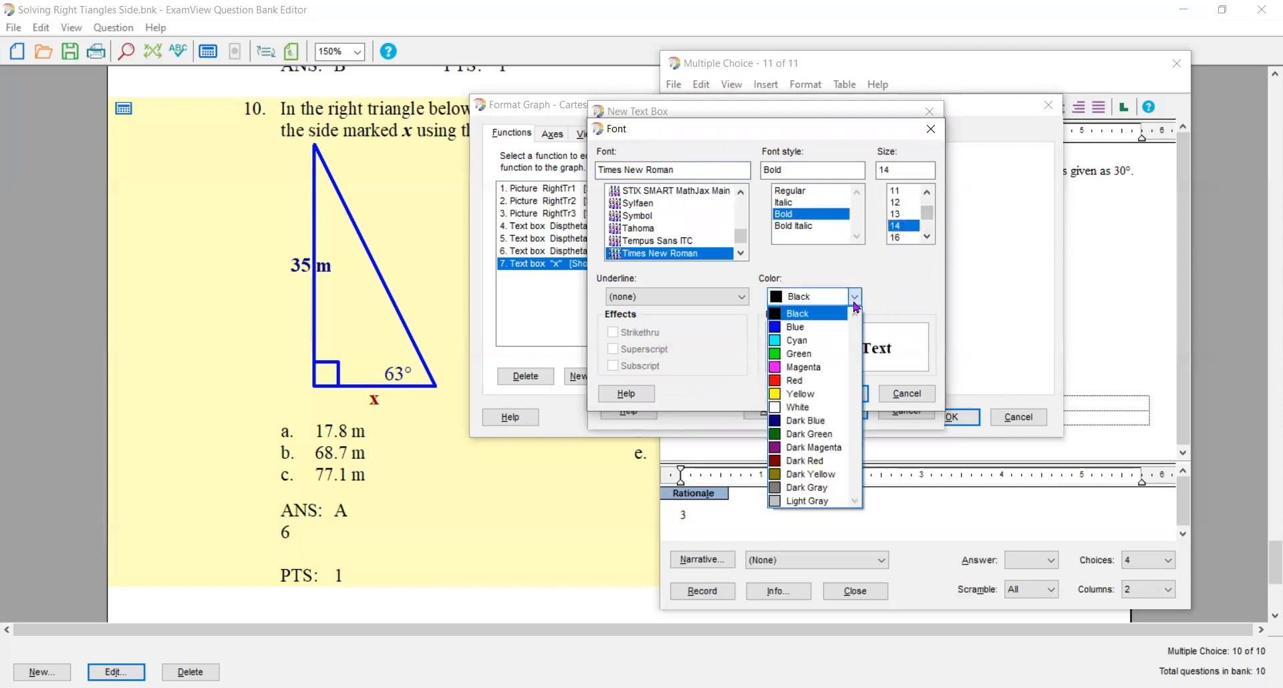
left_click(826, 420)
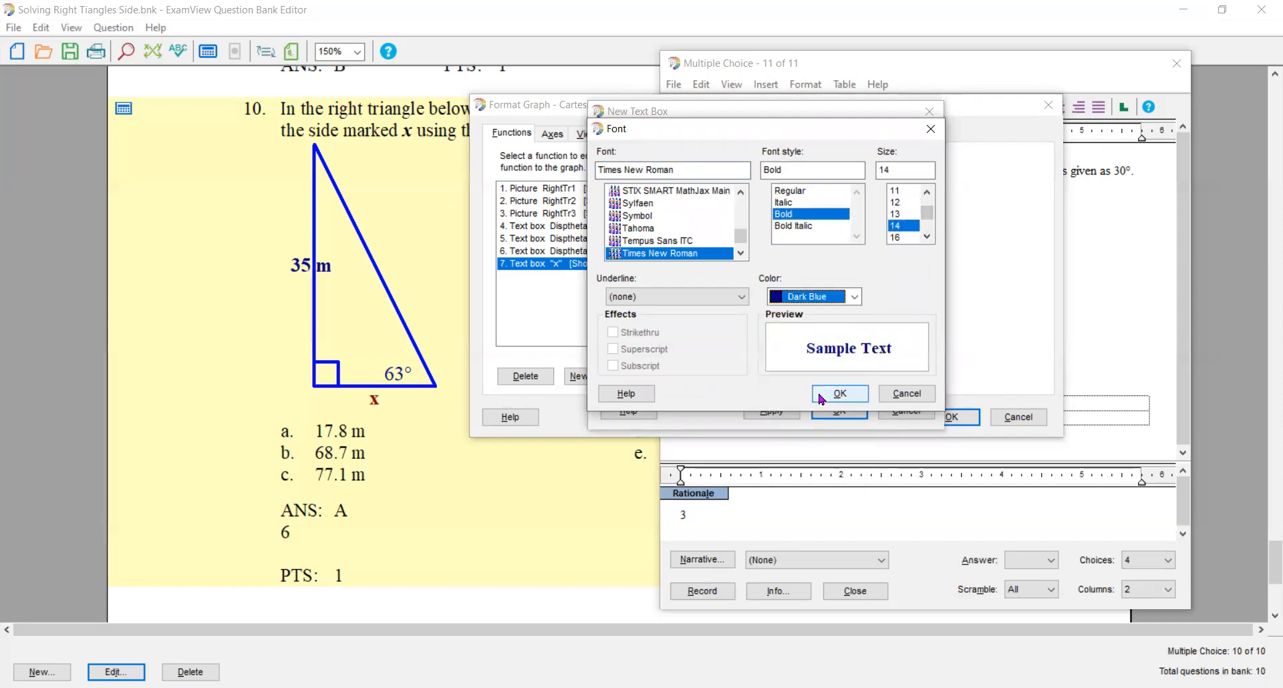
left_click(839, 394)
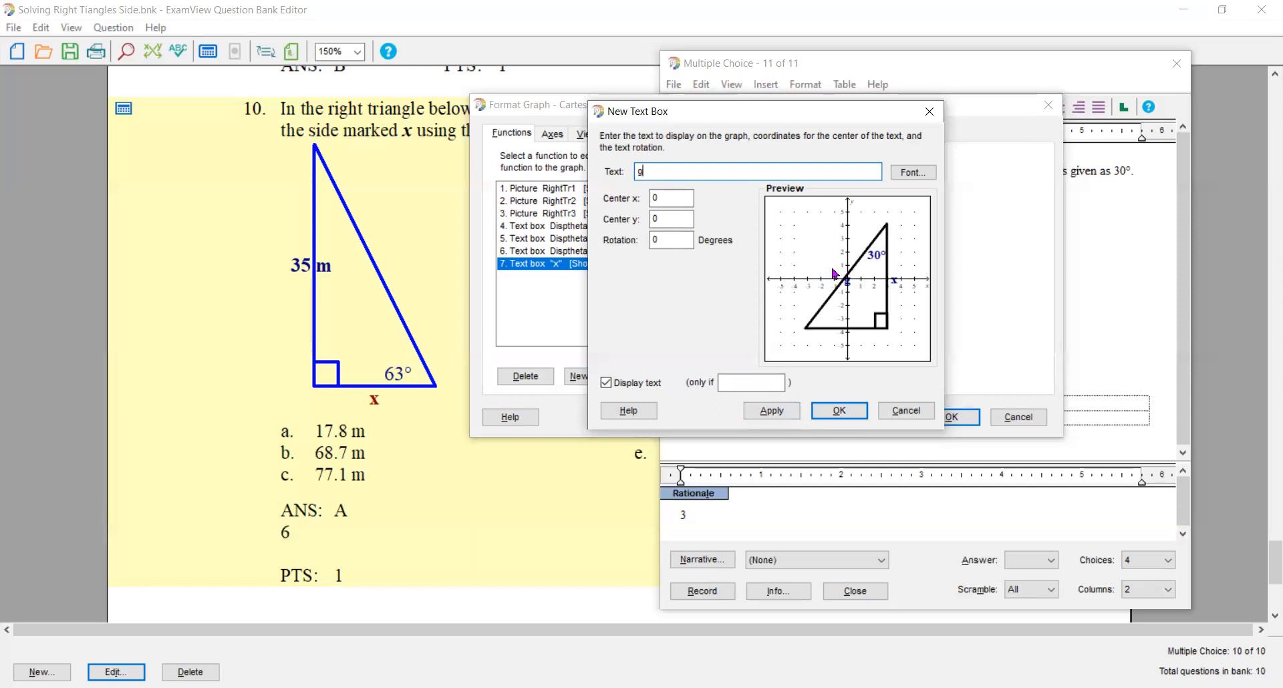
- Center the g label at x -1, y 1 beside the third triangle's hypotenuse, display it only if which=3, and close the graph settings
left_click_drag(674, 195, 628, 195)
type("-1")
key("Tab")
type("1")
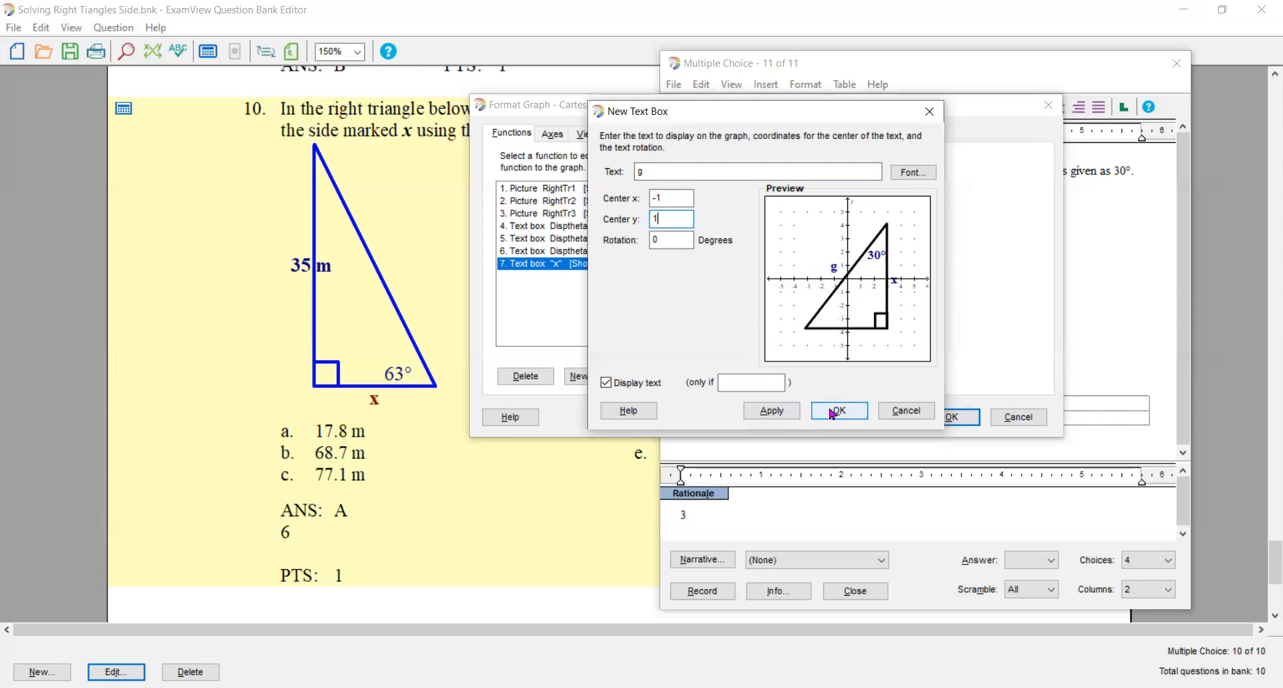
left_click(792, 413)
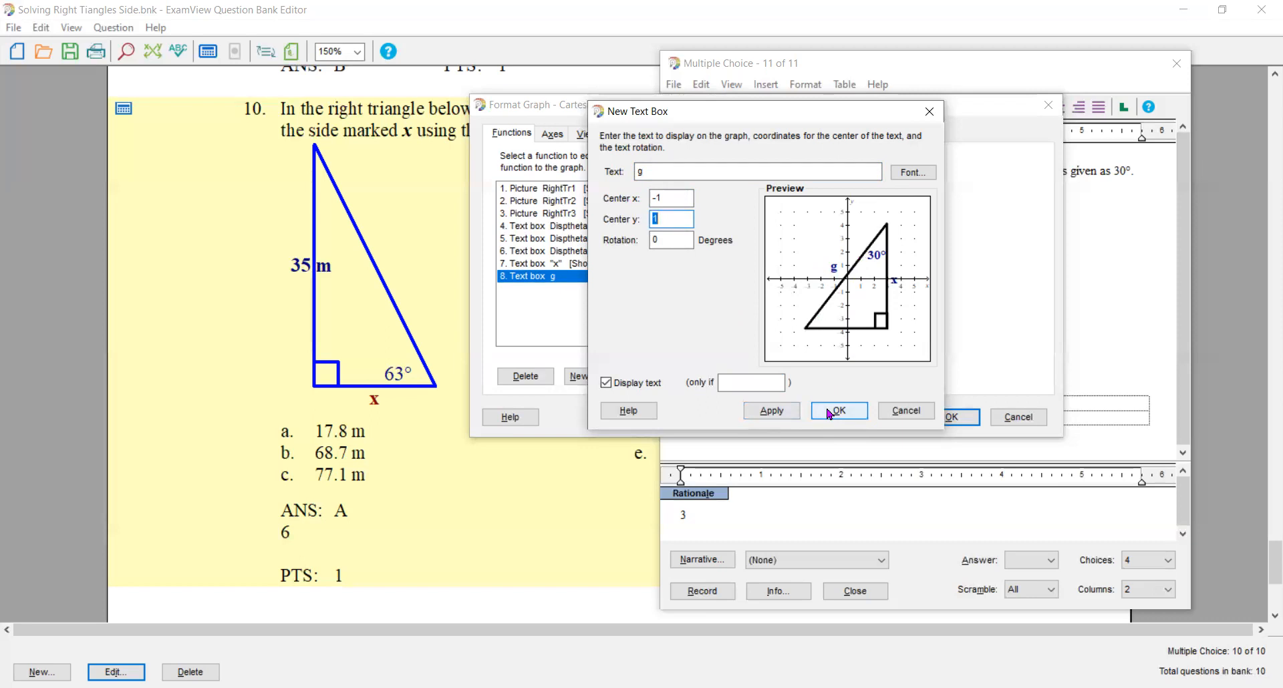
left_click(739, 384)
type("which")
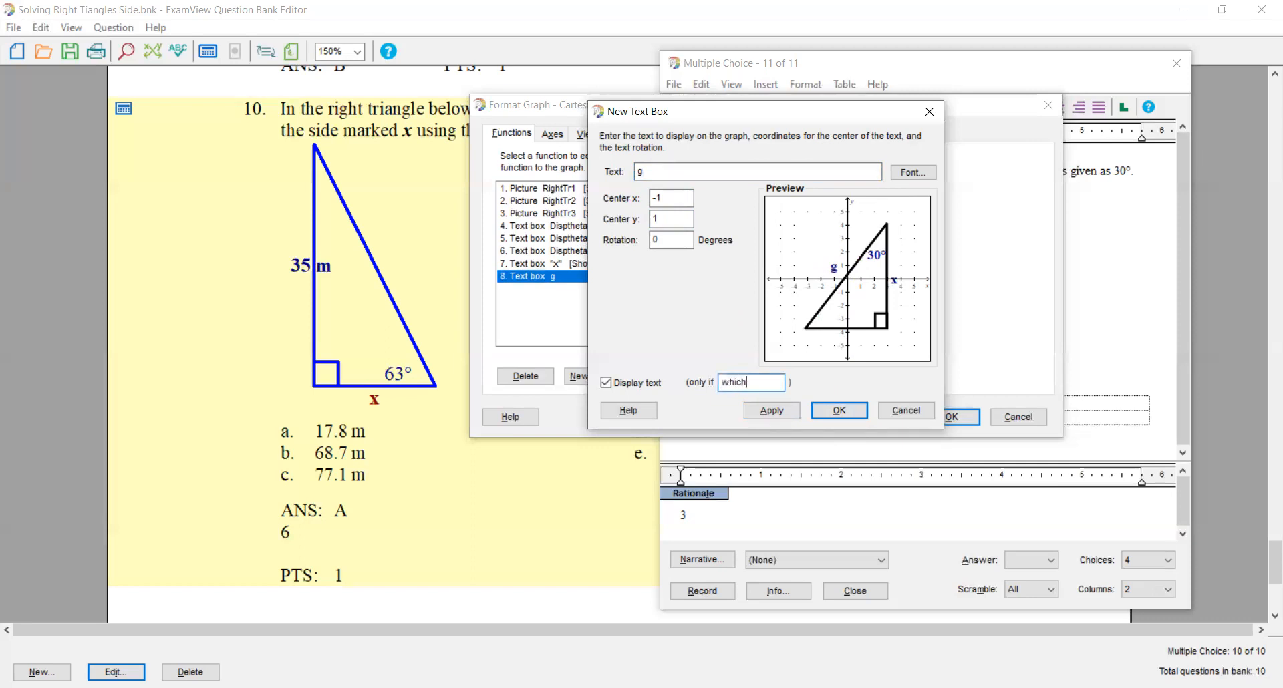
type("=3")
left_click(839, 411)
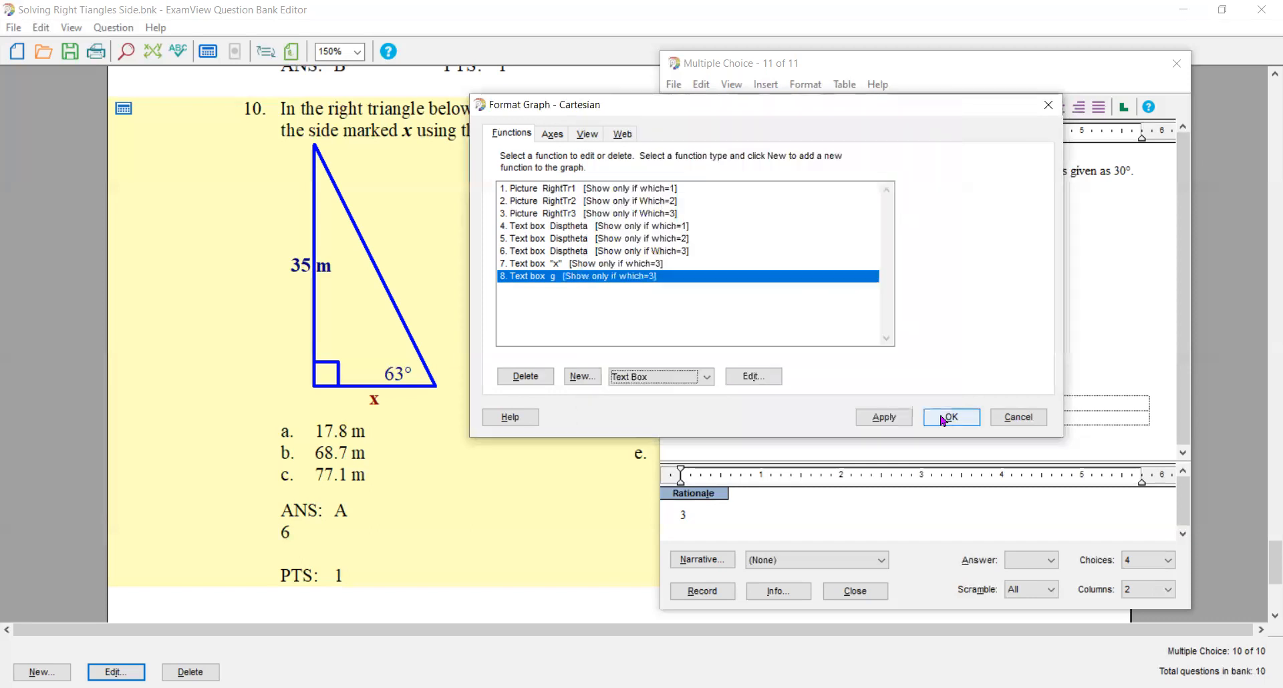
left_click(942, 418)
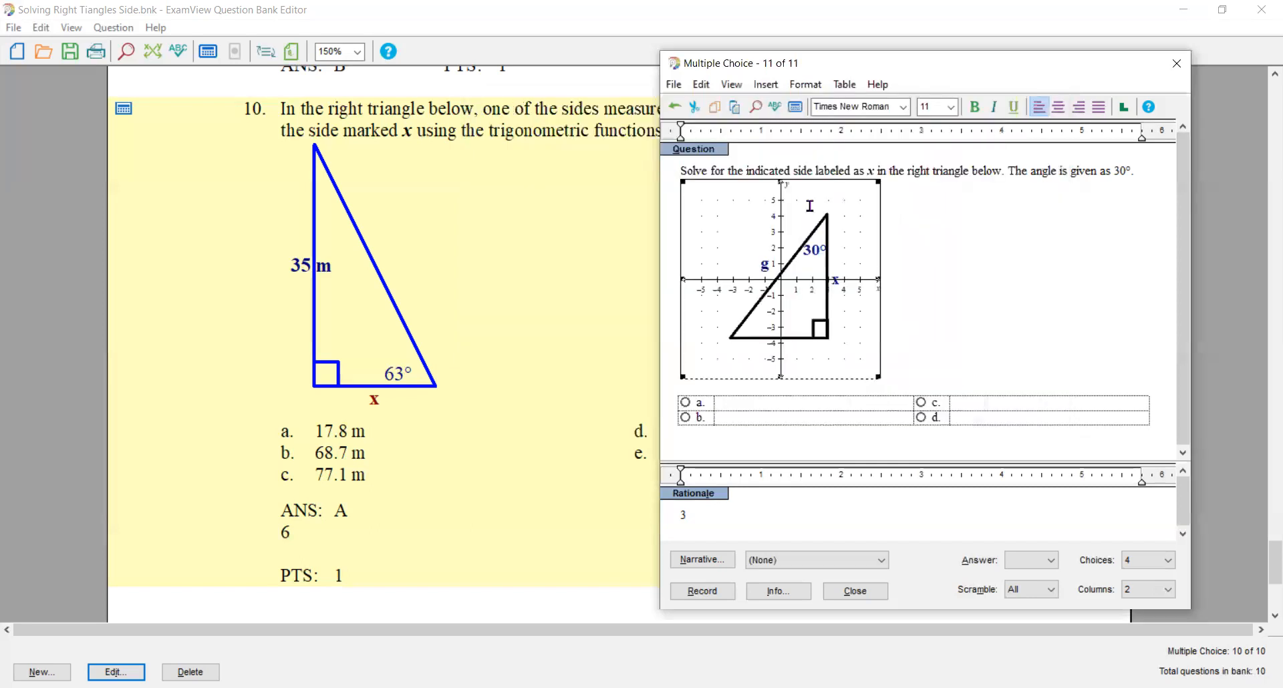
- Recalculate the question's values until the first triangle shows, and add a graph text box with the text "x" in quotation marks
left_click(794, 108)
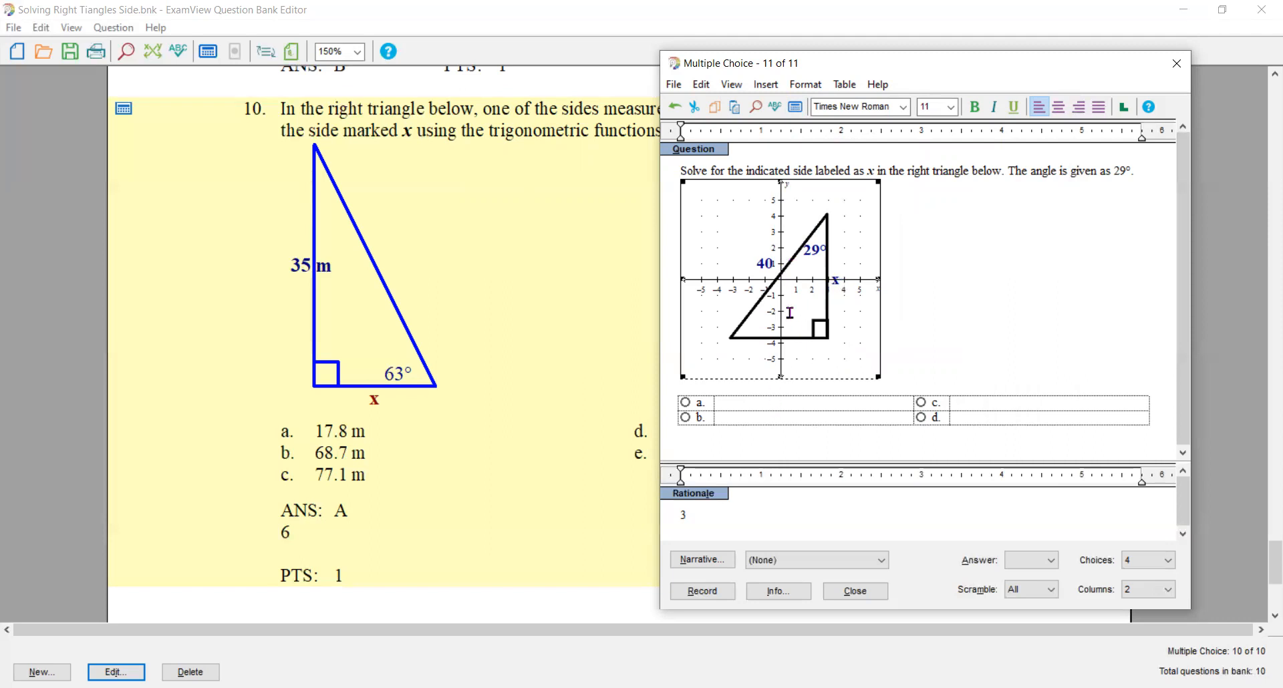
left_click(795, 108)
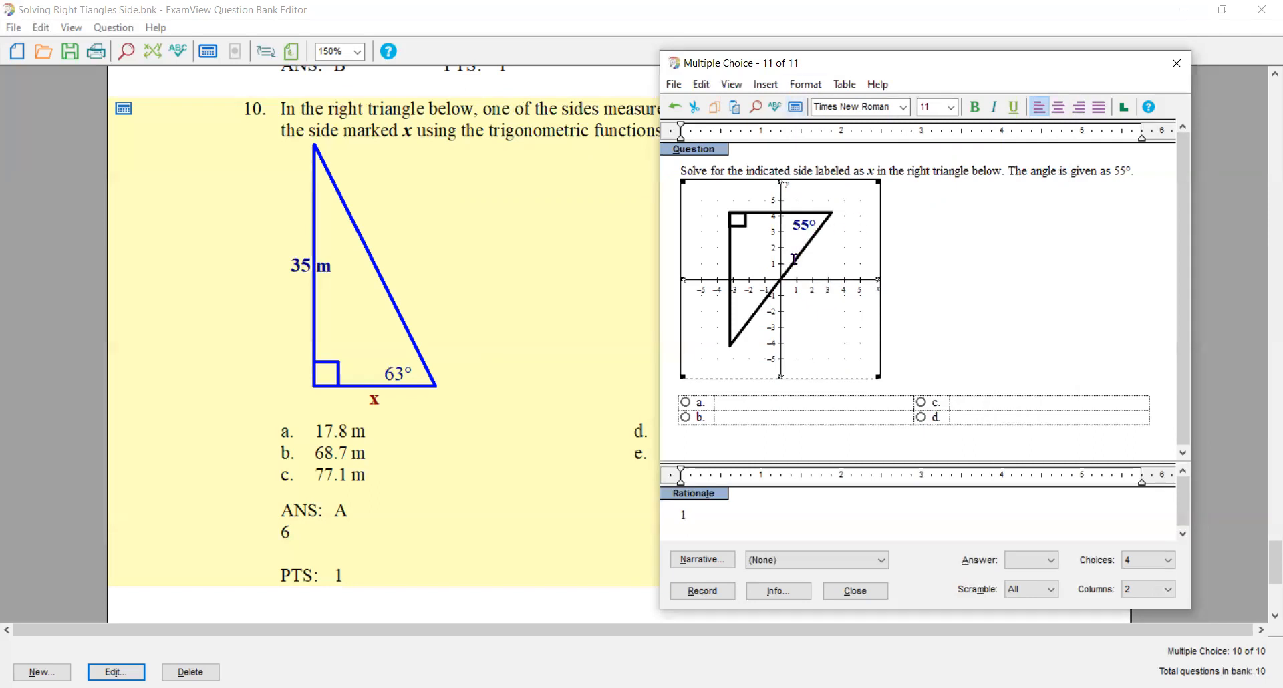
double_click(794, 259)
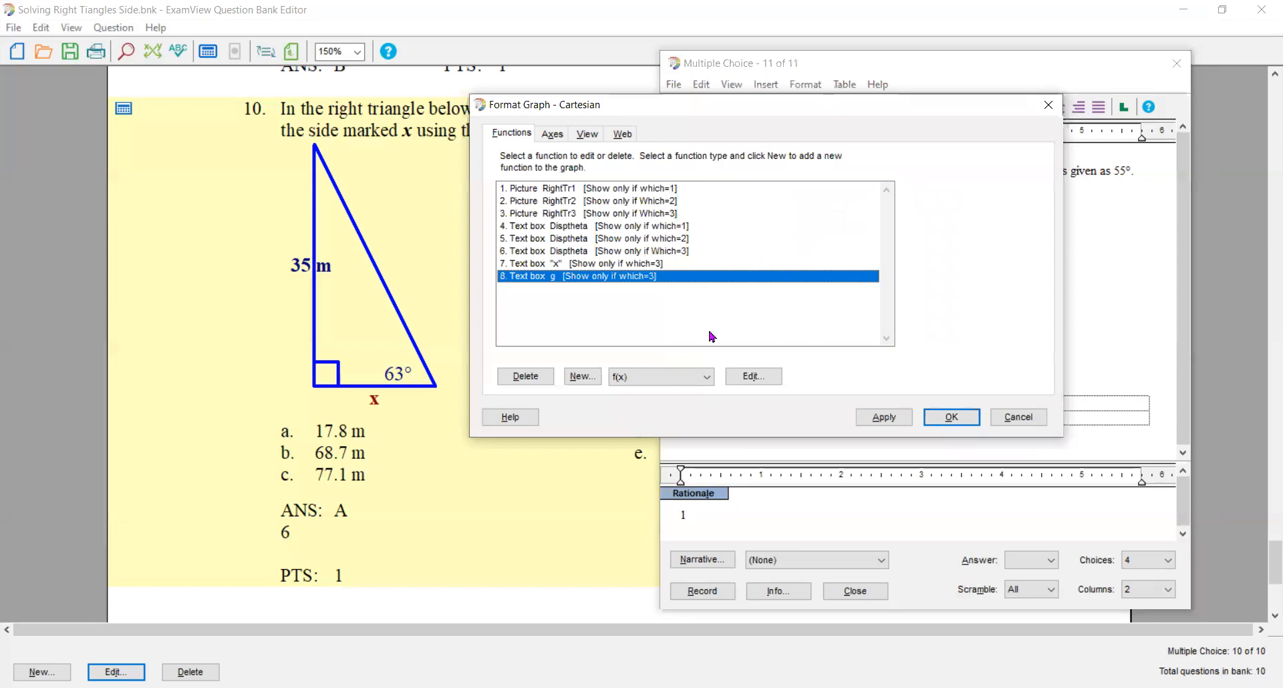
left_click(708, 378)
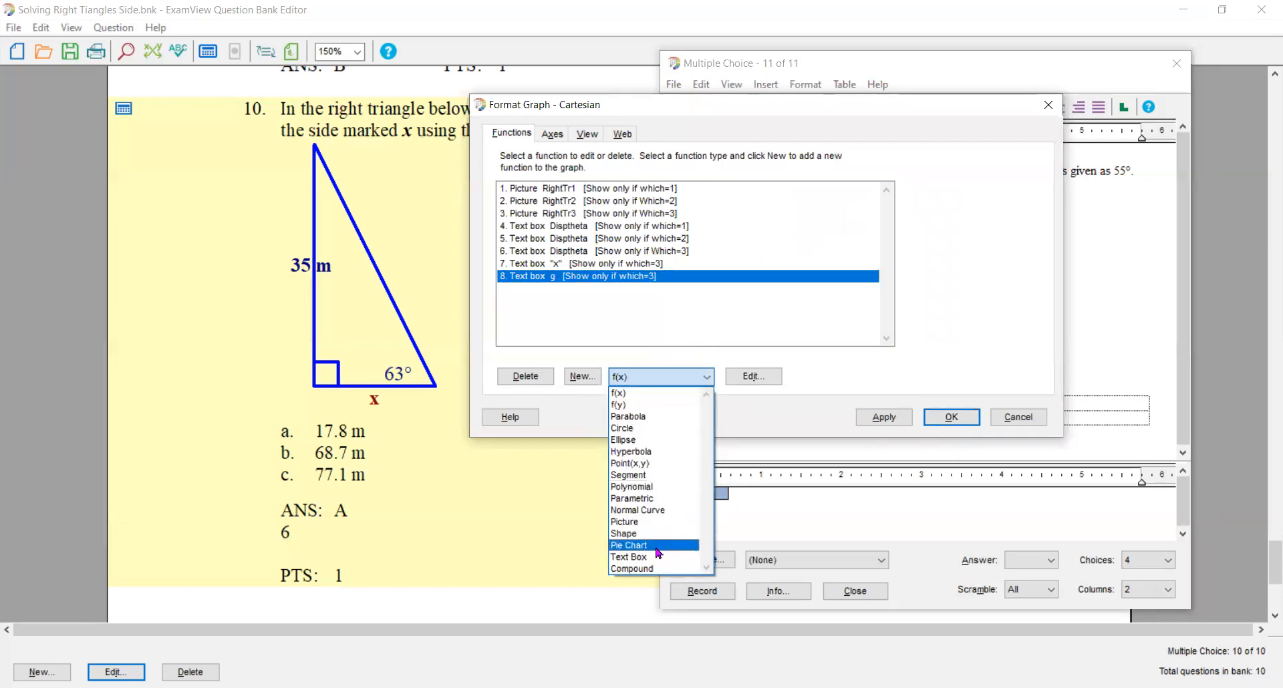
left_click(657, 557)
left_click(598, 379)
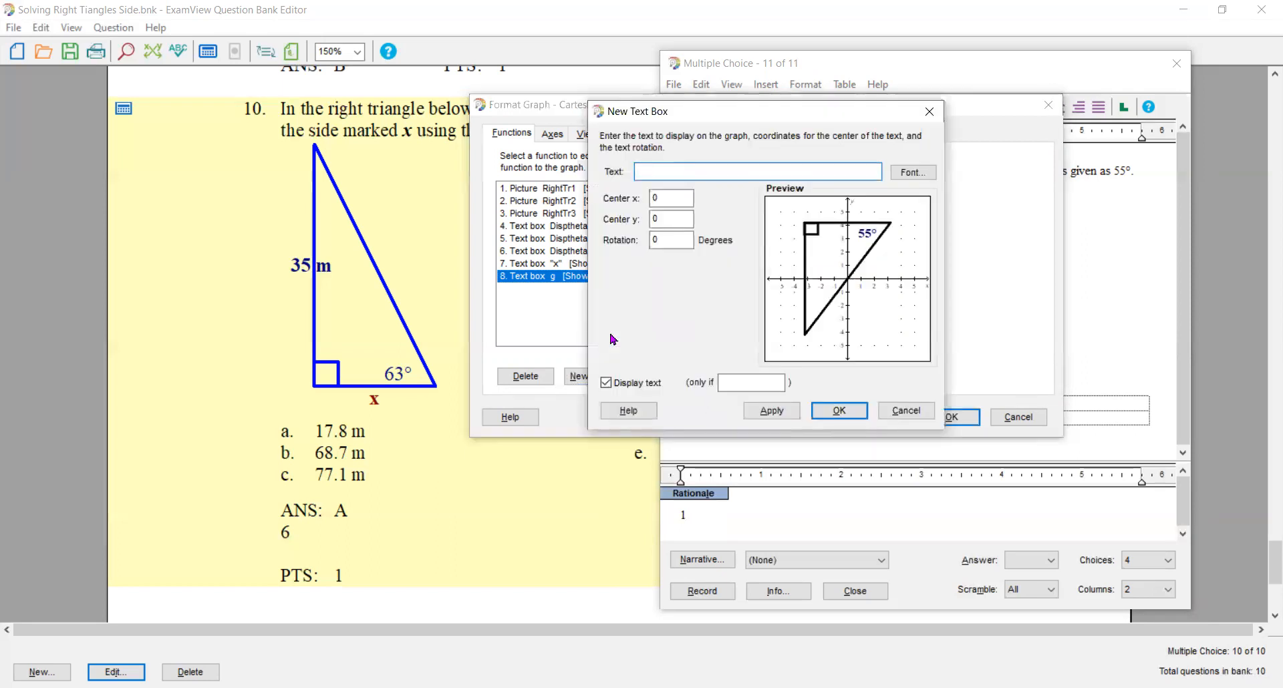
type("\"x\"")
- Format the first triangle's x label as bold, size 14, dark blue
left_click(908, 173)
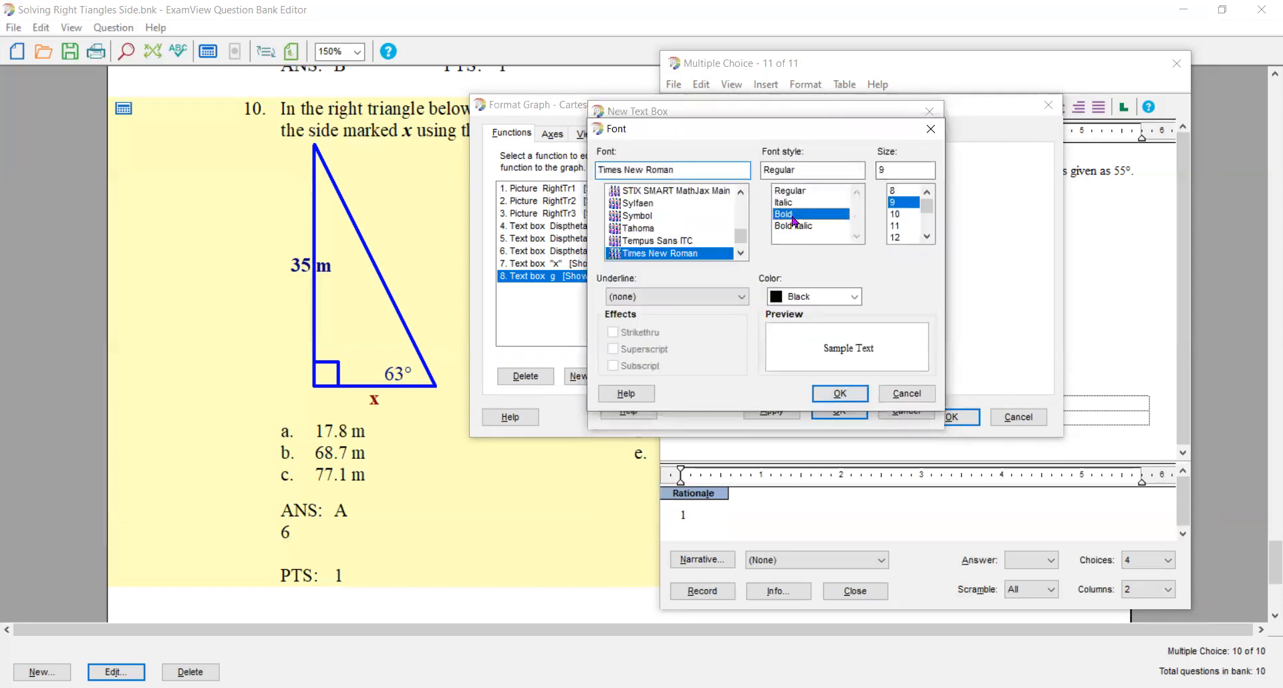
left_click(927, 237)
left_click(926, 237)
left_click(927, 237)
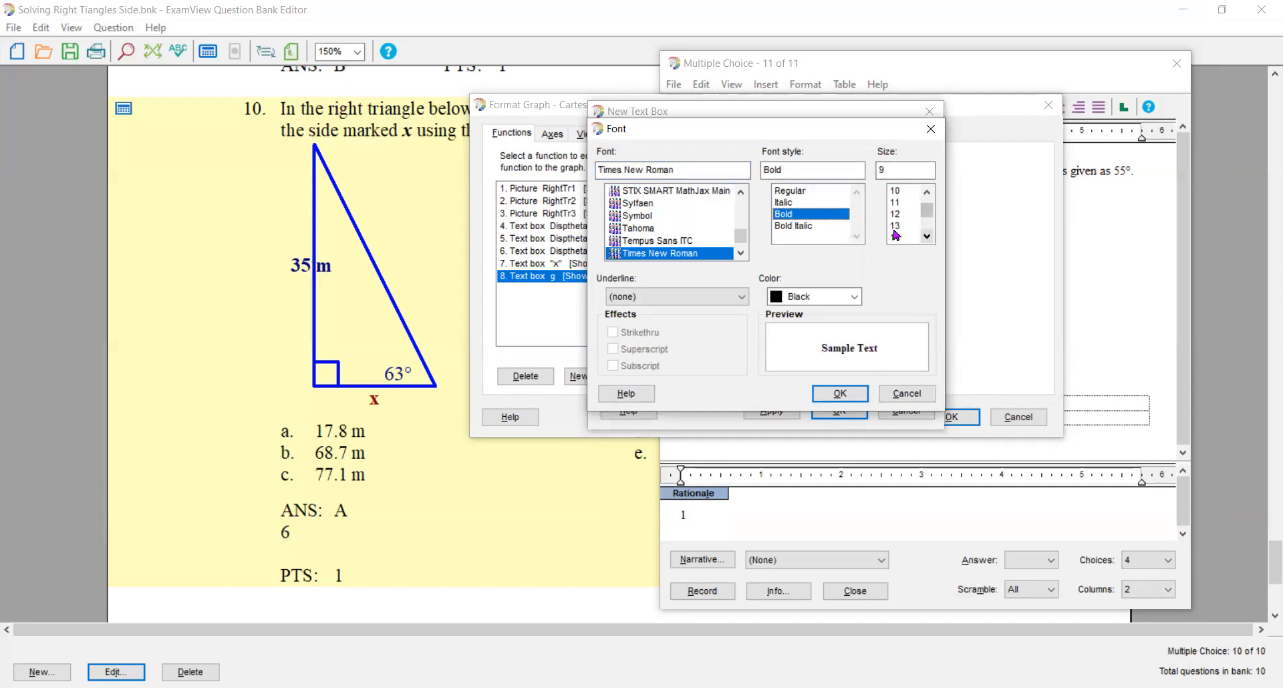
left_click(896, 238)
left_click(856, 296)
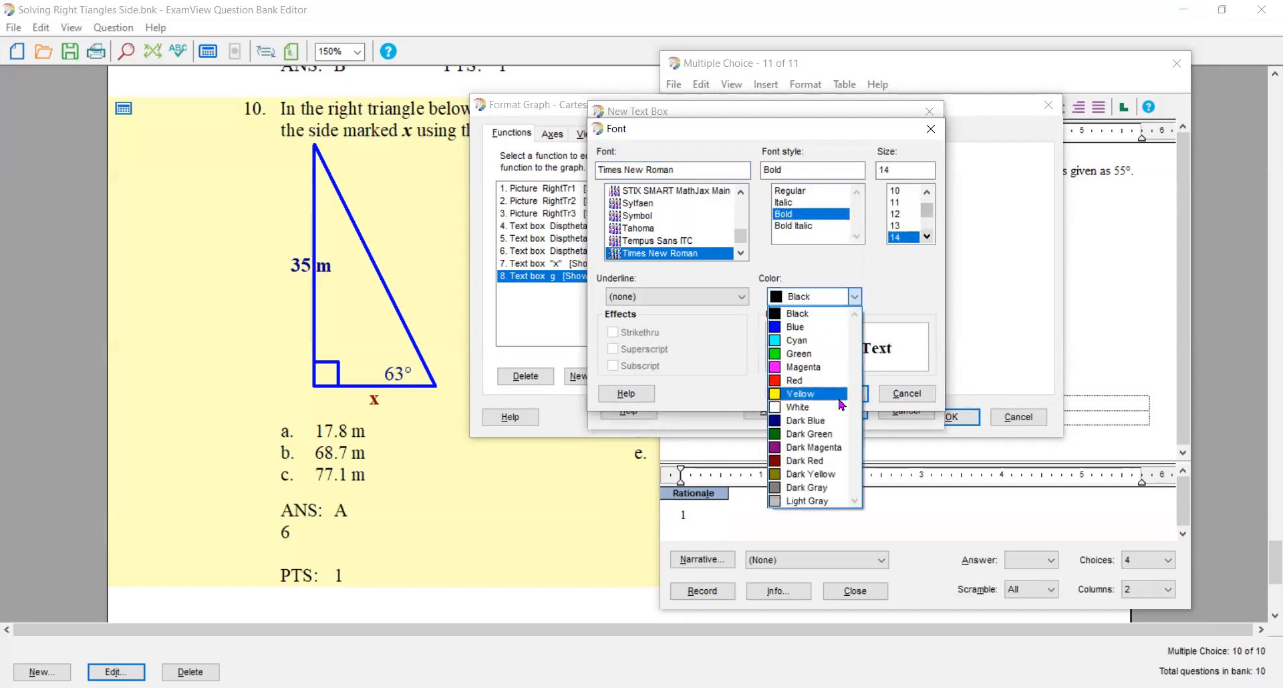
left_click(834, 420)
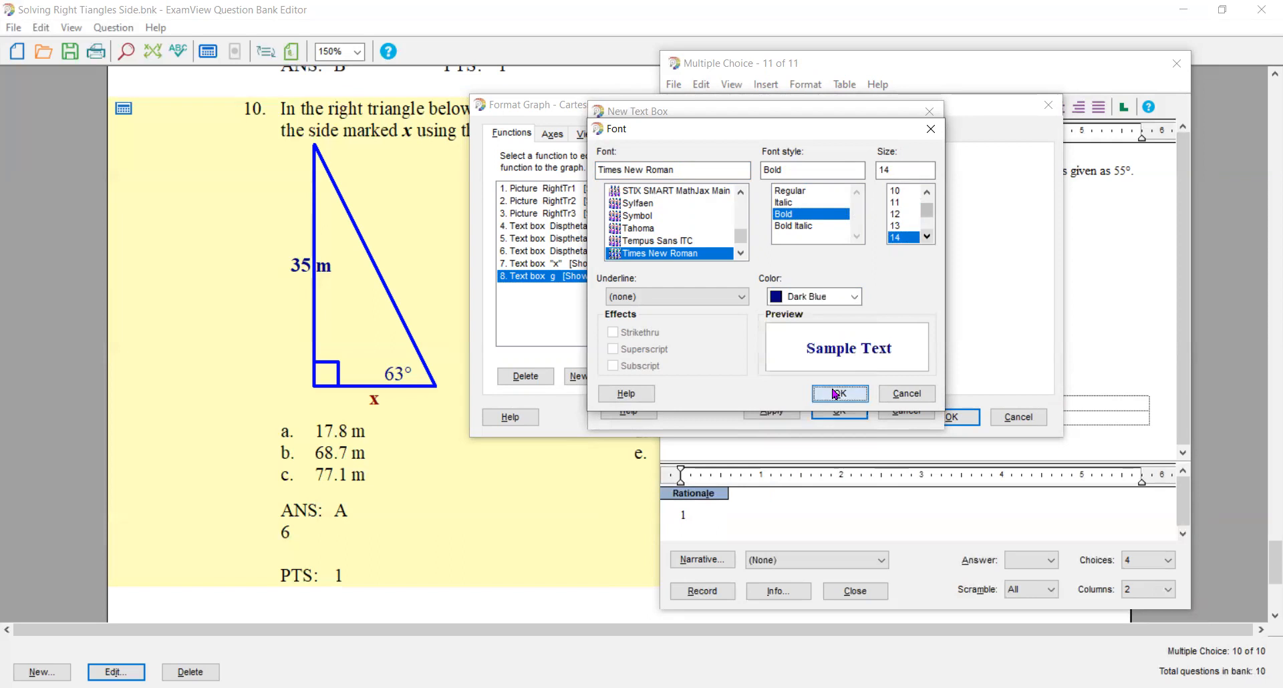
left_click(839, 394)
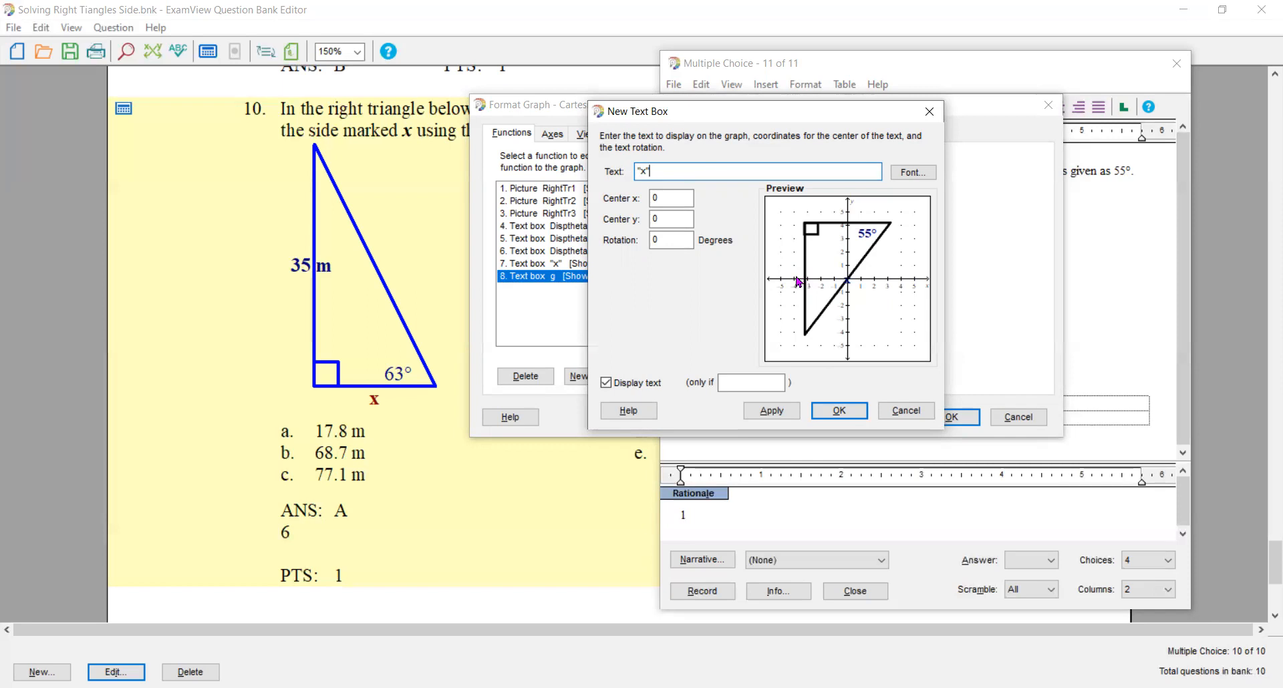
- Center the x label at x -4, y .5 beside the first triangle's vertical side and display it only if which=1
left_click(659, 198)
left_click_drag(659, 198, 646, 203)
type("-4")
key("Tab")
type(".5")
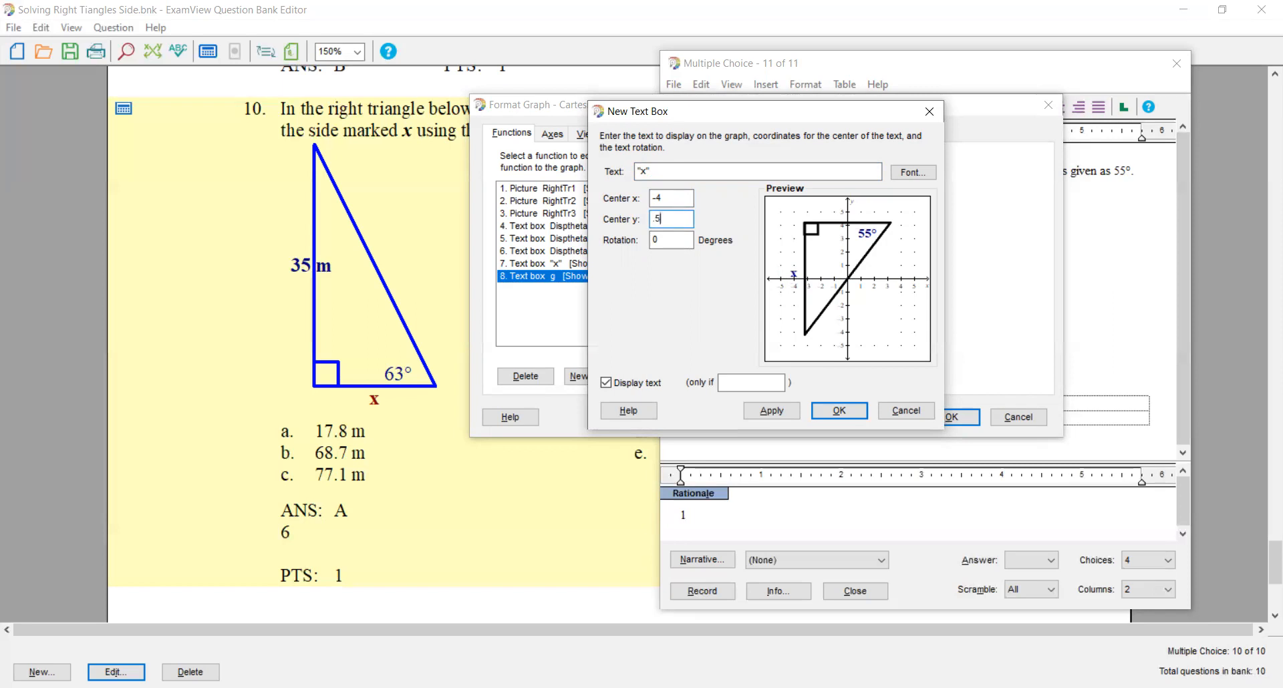
left_click(738, 378)
type("which=1")
key("Return")
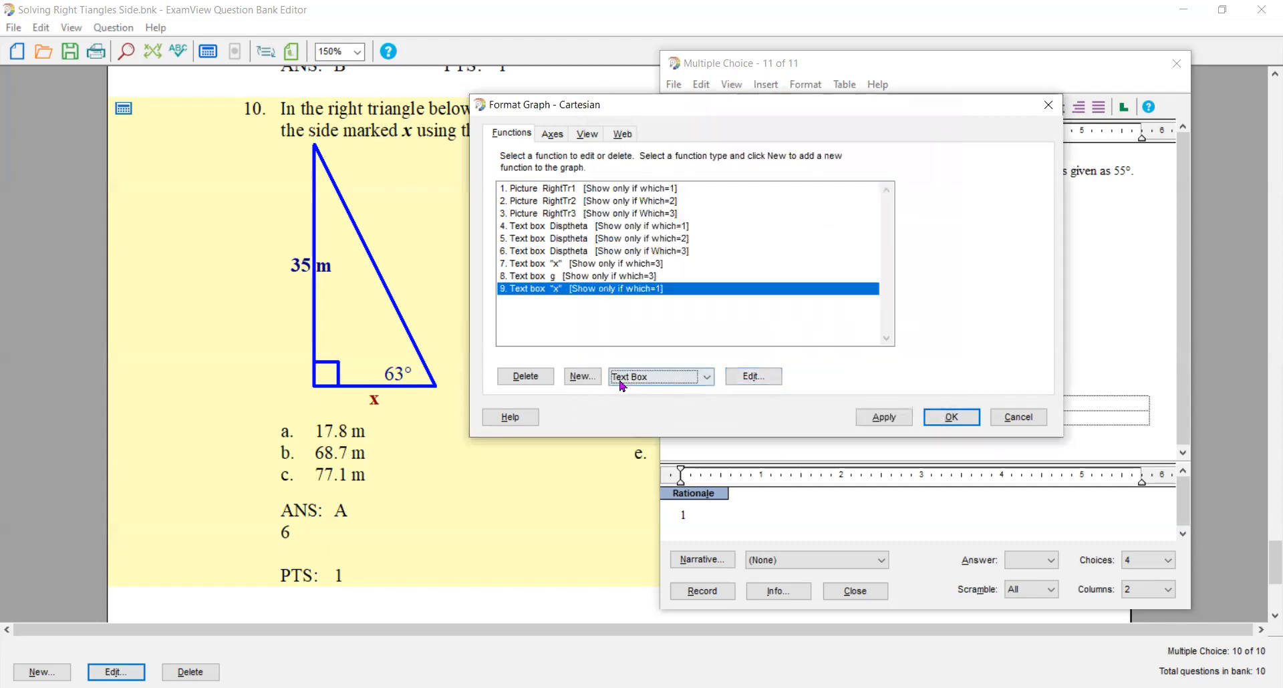
- Add a text box displaying the variable g for the first triangle, formatted bold, size 14, dark blue
left_click(581, 376)
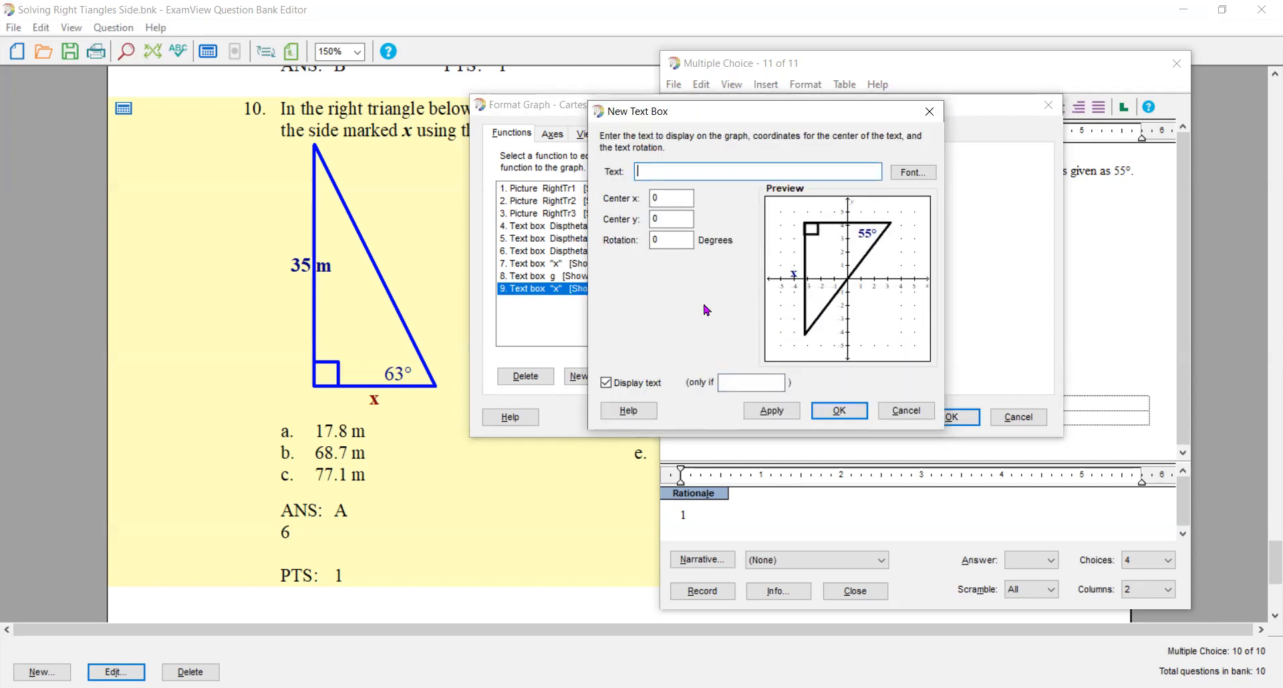
type("g")
left_click(905, 174)
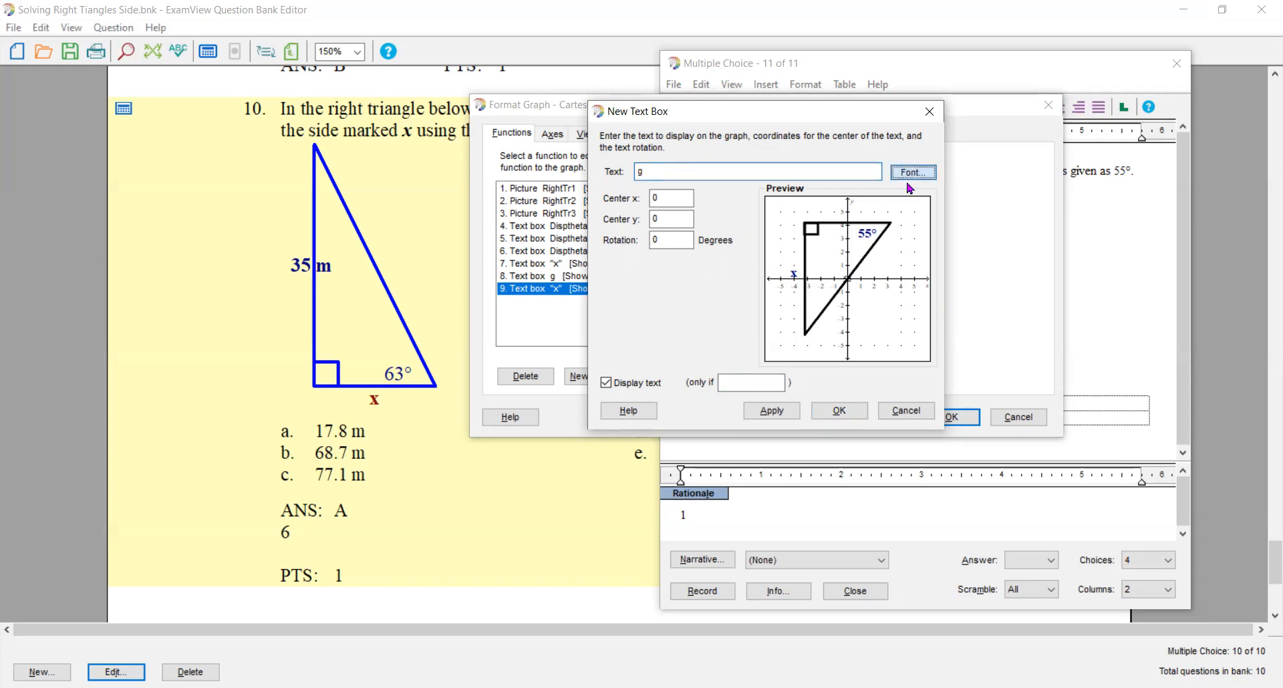
left_click(792, 215)
left_click(927, 236)
left_click(927, 236)
left_click(898, 237)
left_click(854, 296)
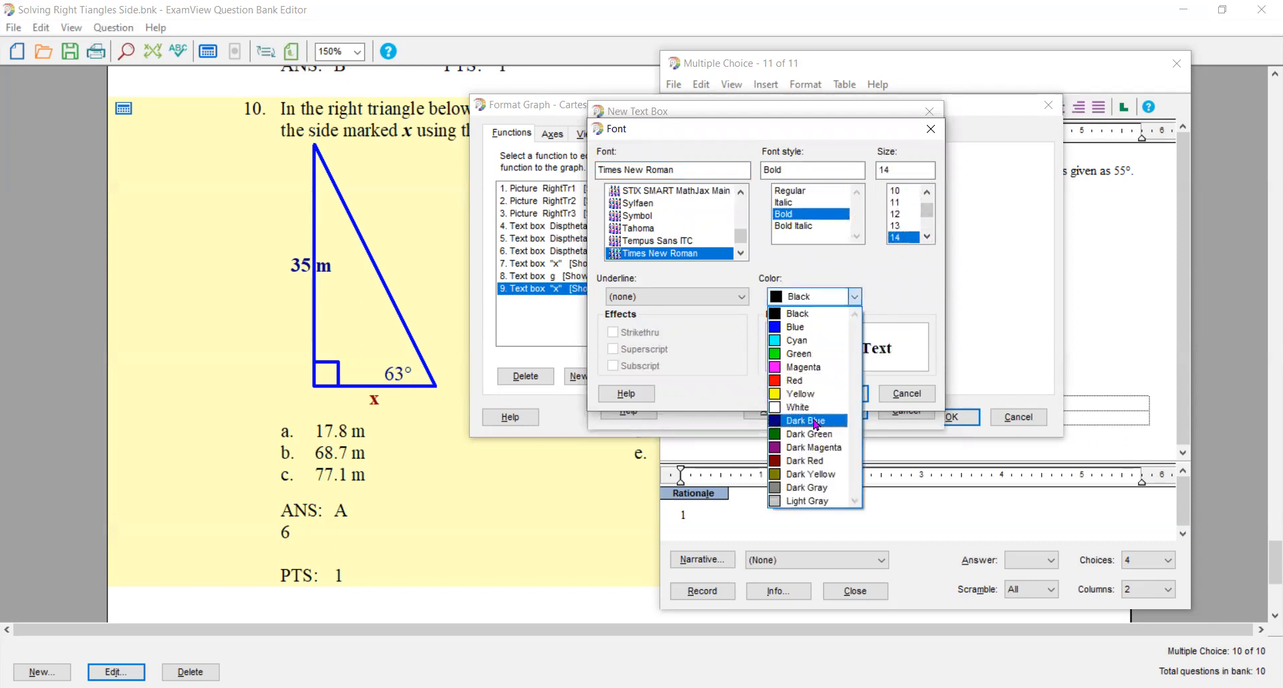
left_click(815, 421)
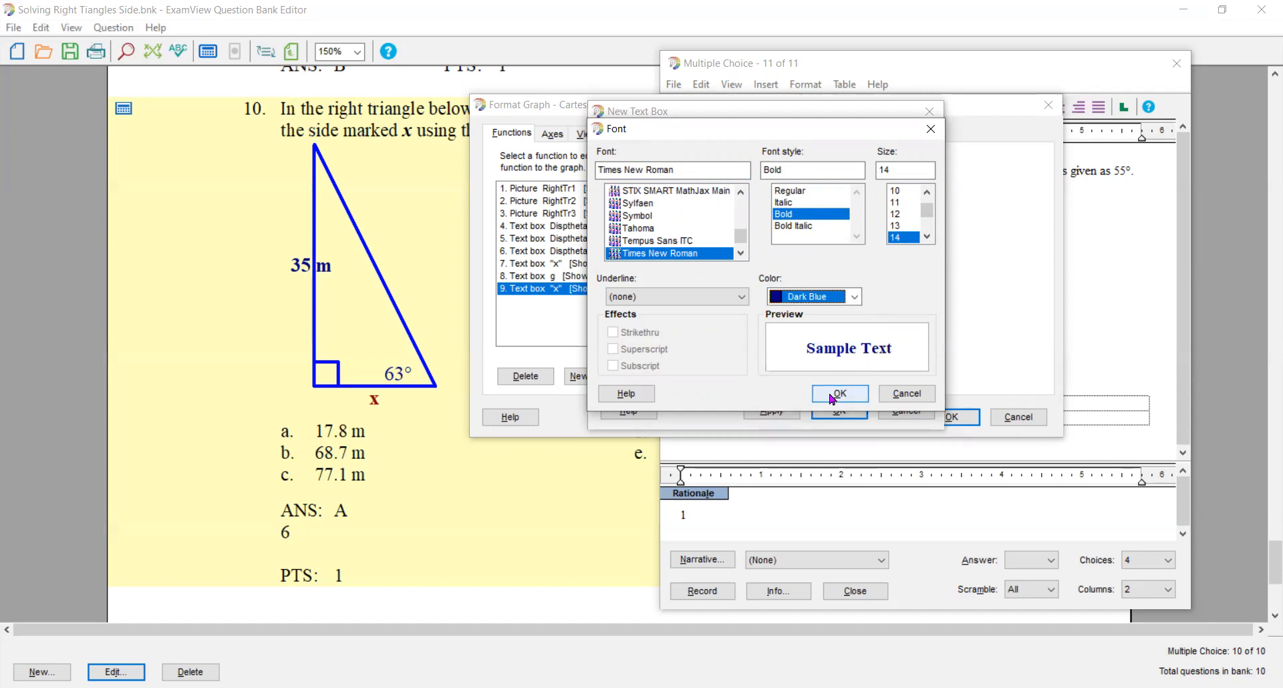
left_click(831, 395)
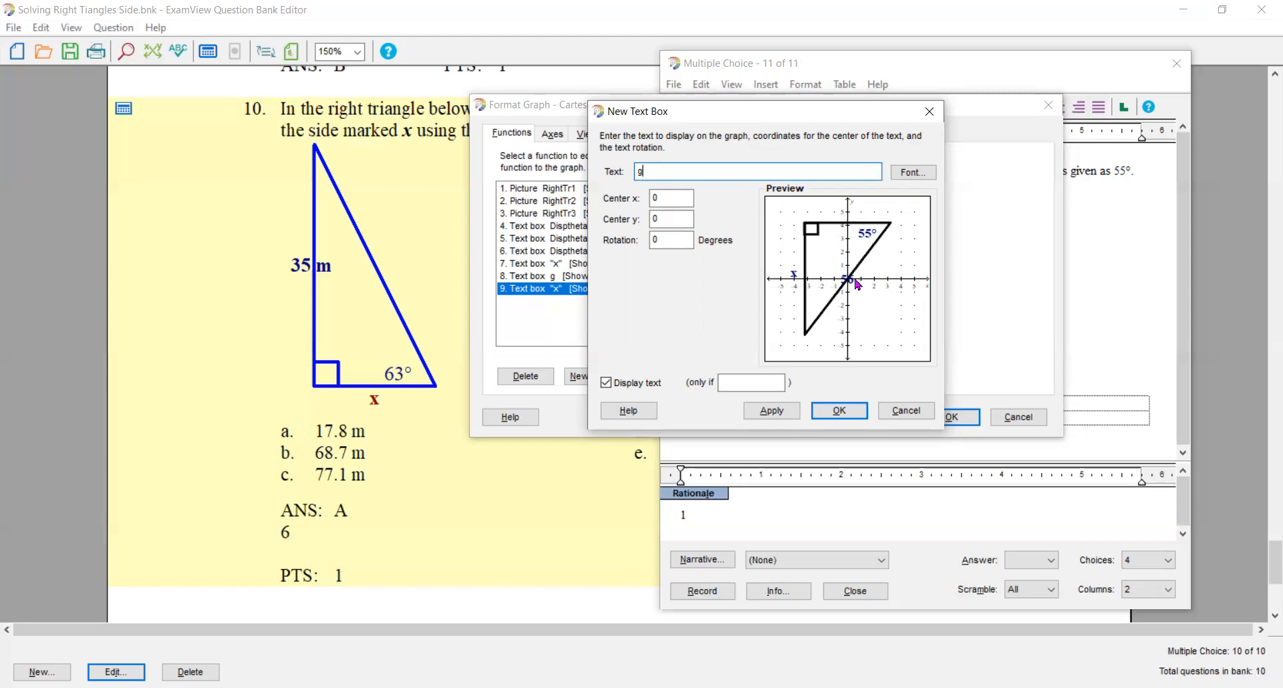
- Center the g label at x 1 beside the first triangle's hypotenuse and display it only if which=1
double_click(666, 197)
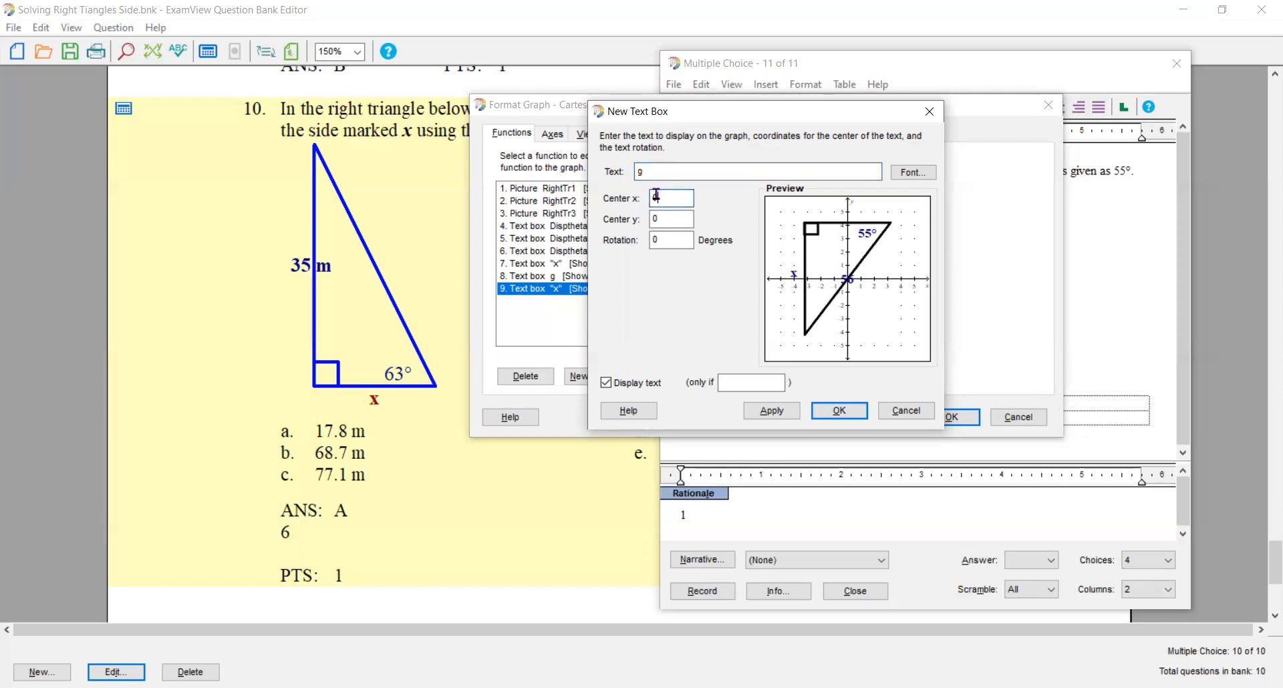
type("1.5")
key("BackSpace")
key("BackSpace")
left_click(731, 376)
type("which=1")
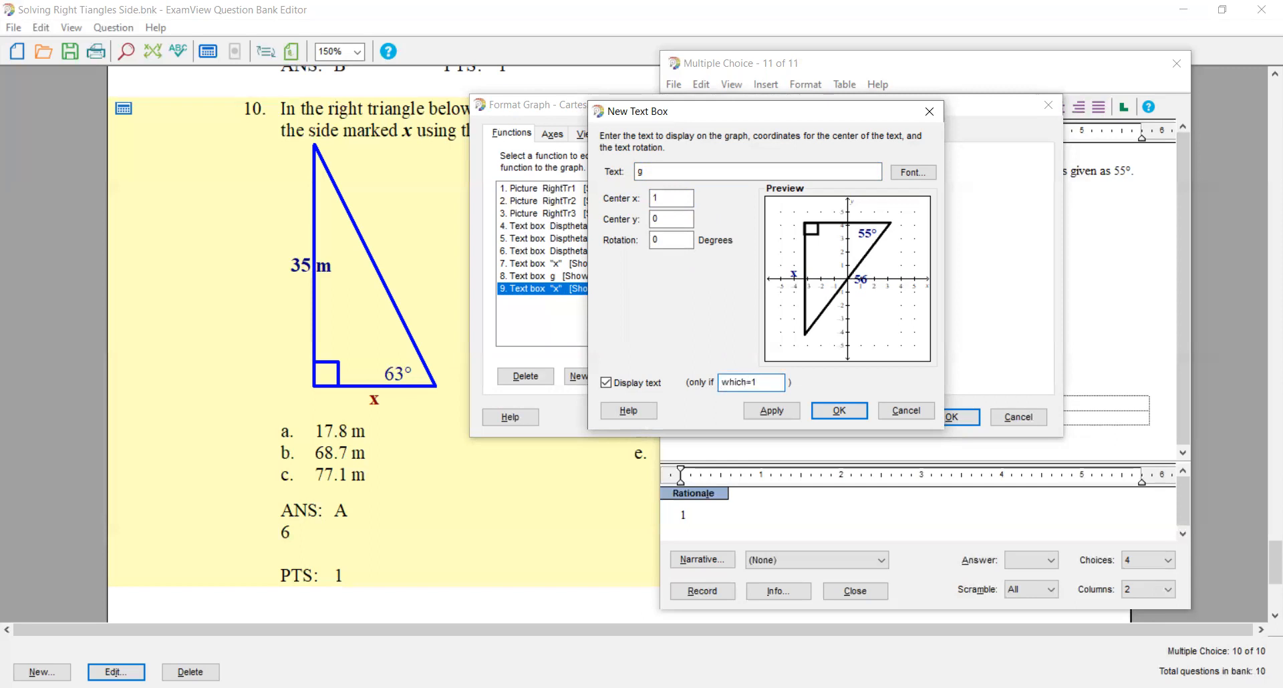
left_click(770, 410)
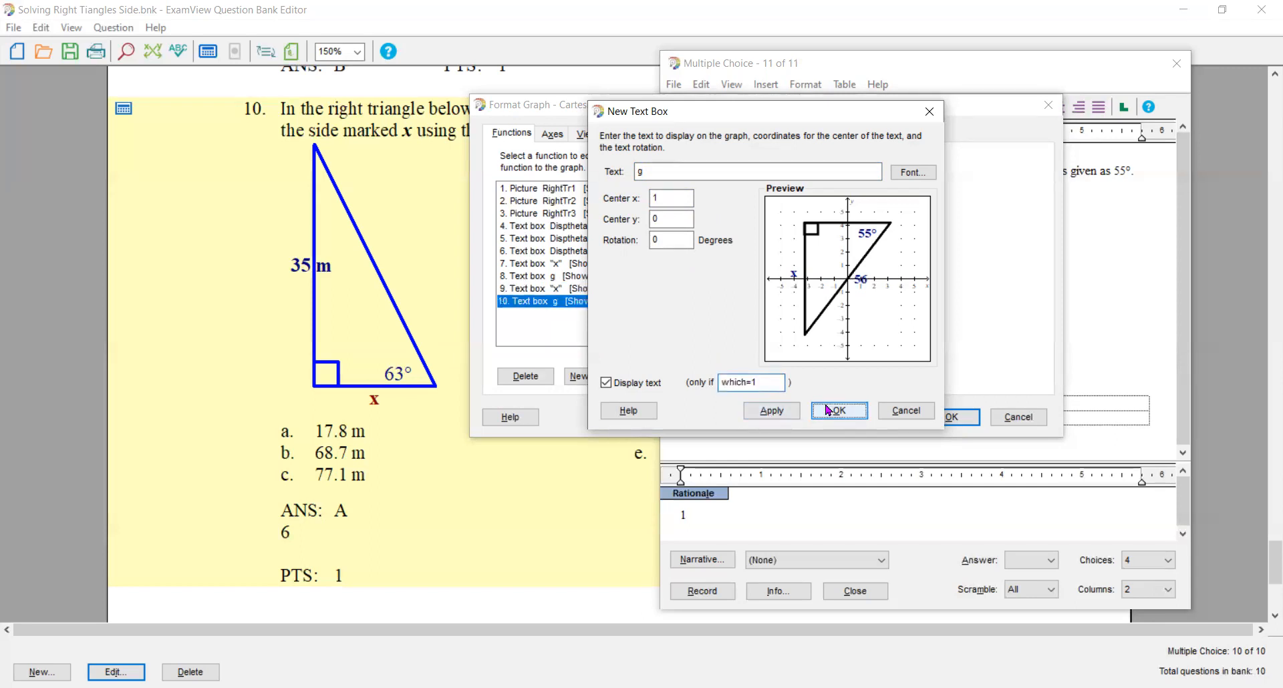
left_click(828, 410)
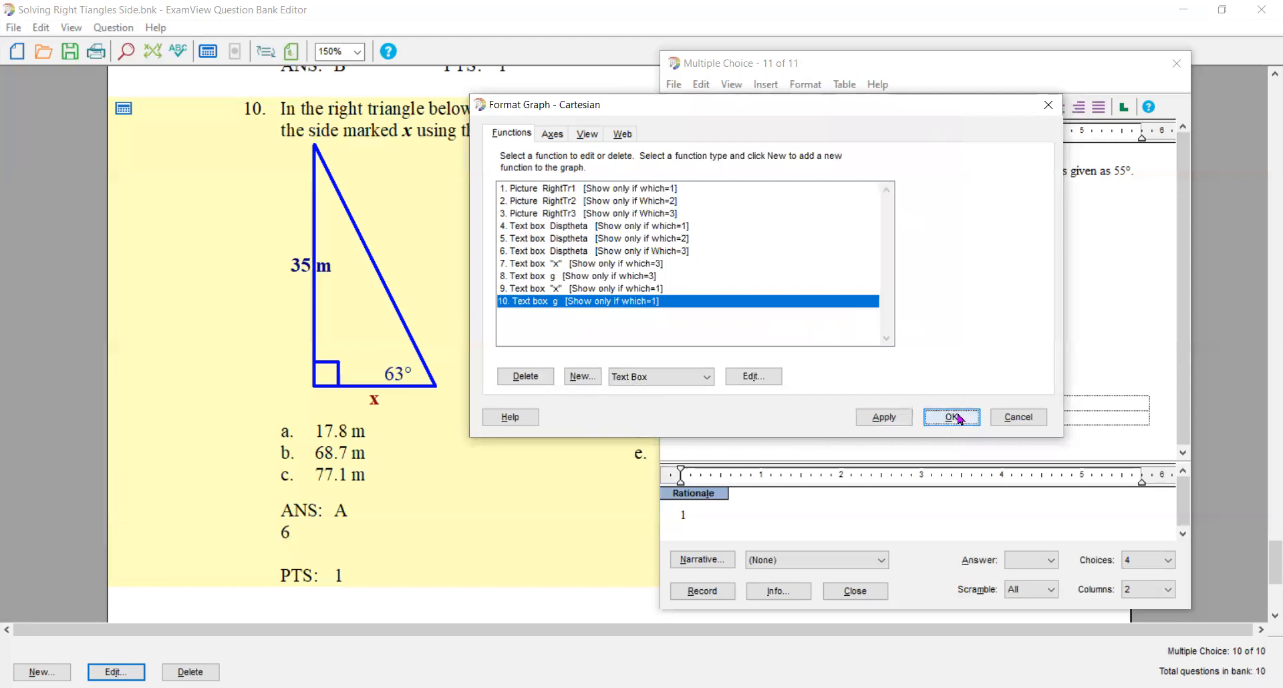
- Apply the graph changes and recalculate the question's algorithm values until the second triangle variant is displayed
left_click(952, 417)
left_click(796, 108)
left_click(796, 108)
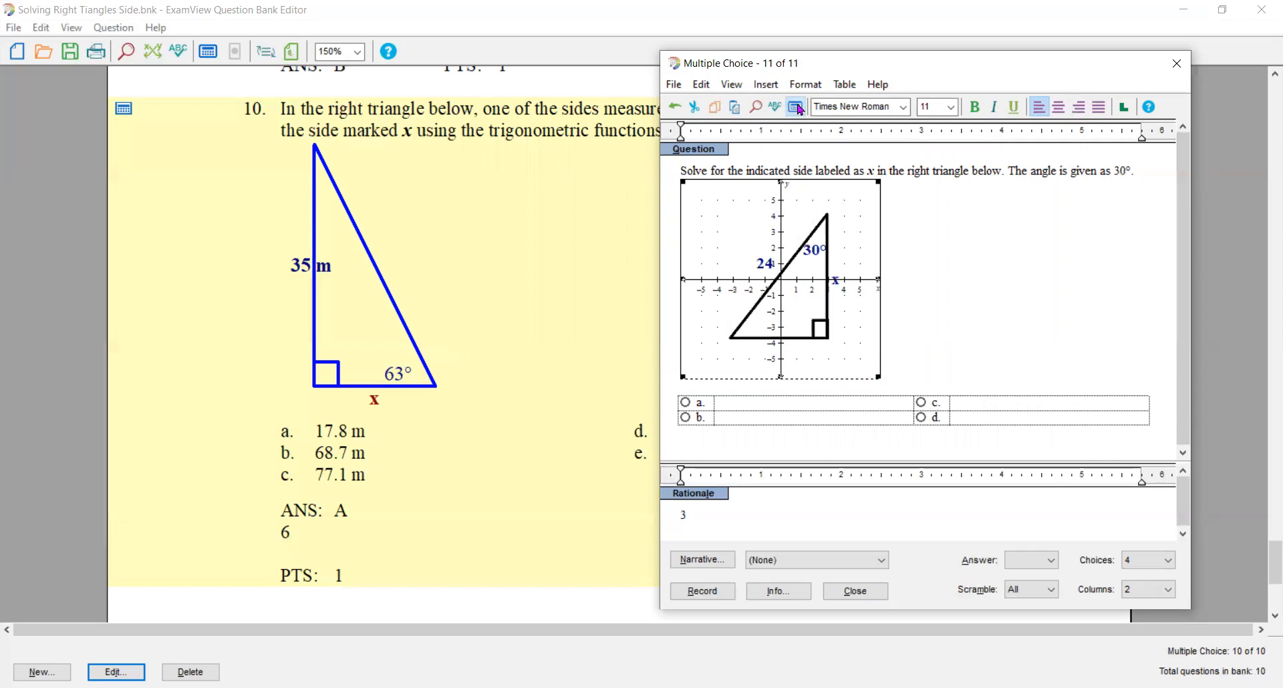
left_click(796, 108)
left_click(797, 108)
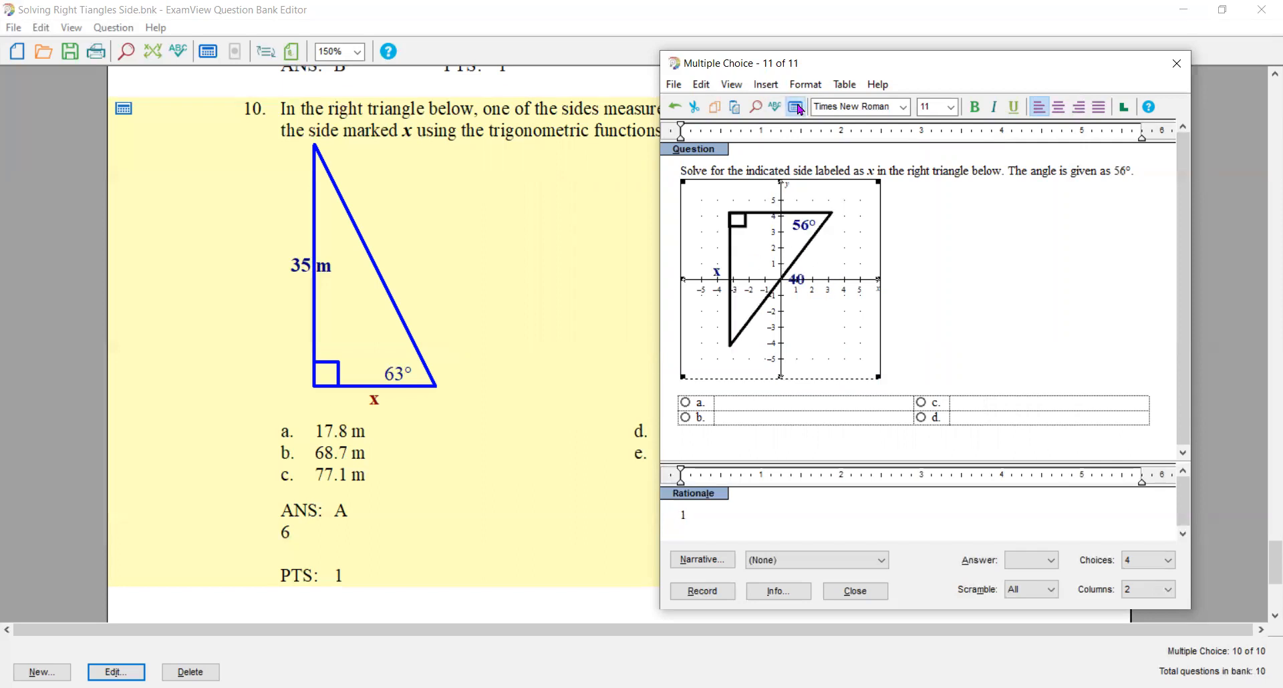
left_click(796, 107)
left_click(797, 108)
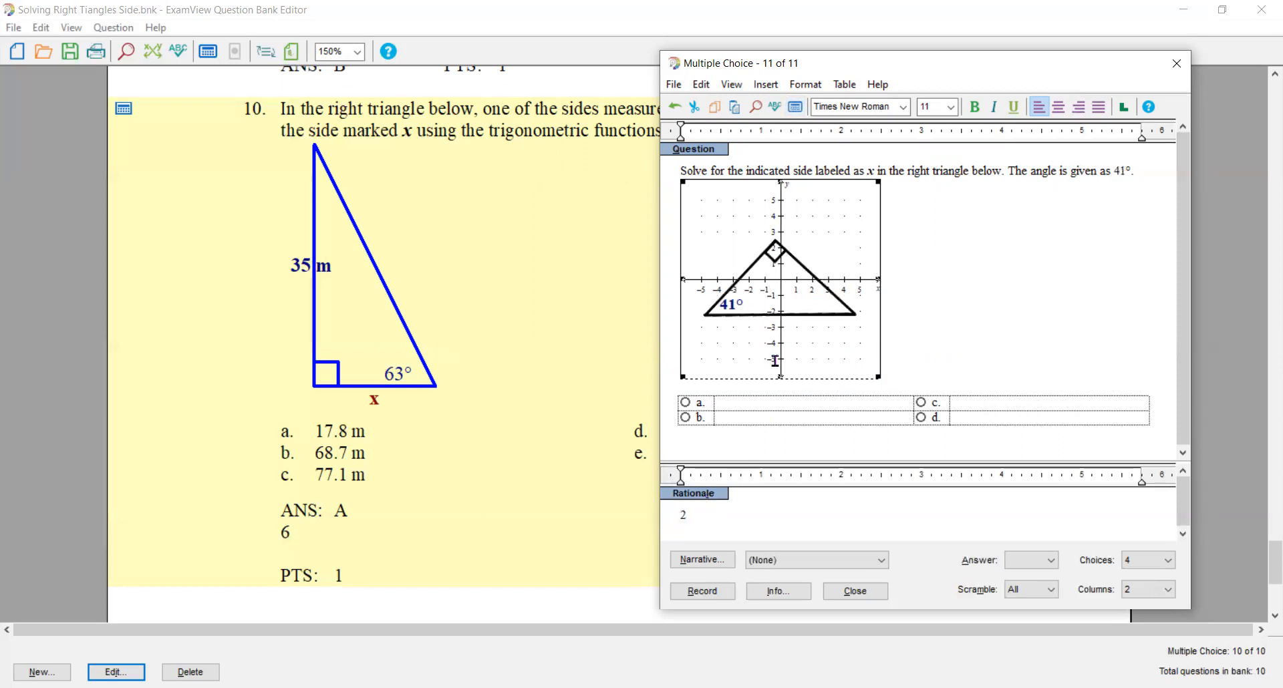
- Add a text box to the graph with the literal text "x" for the second triangle
double_click(775, 302)
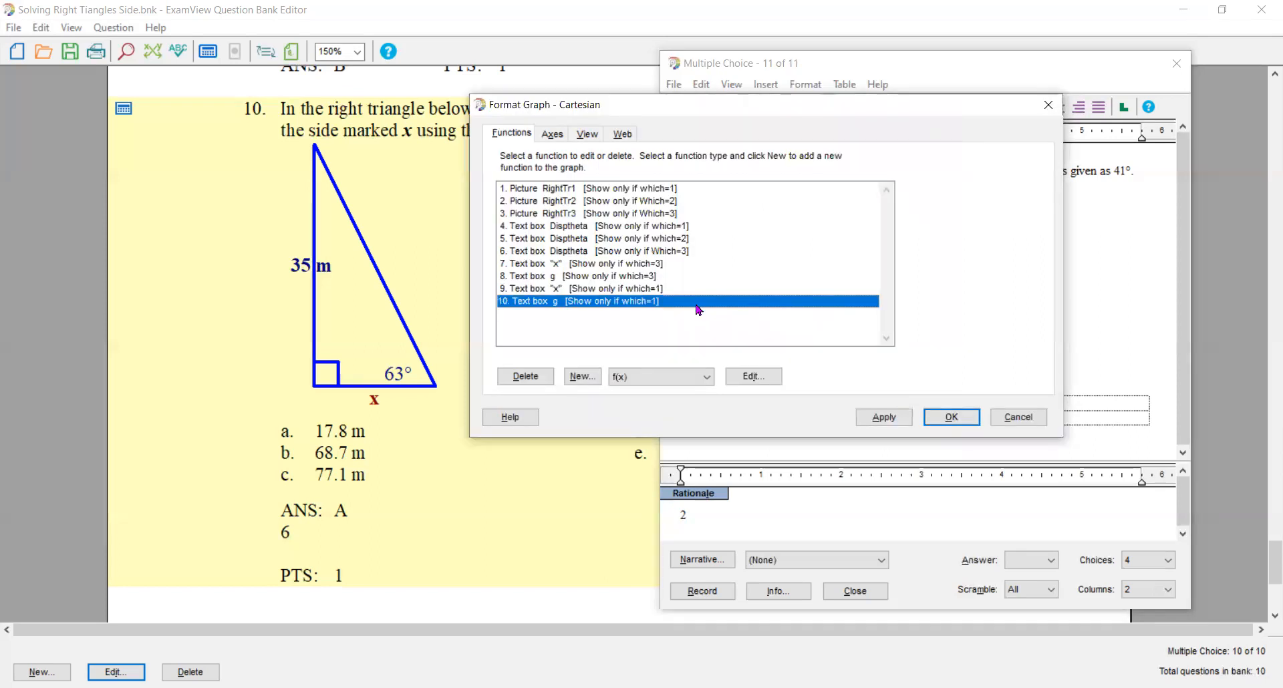
left_click(711, 378)
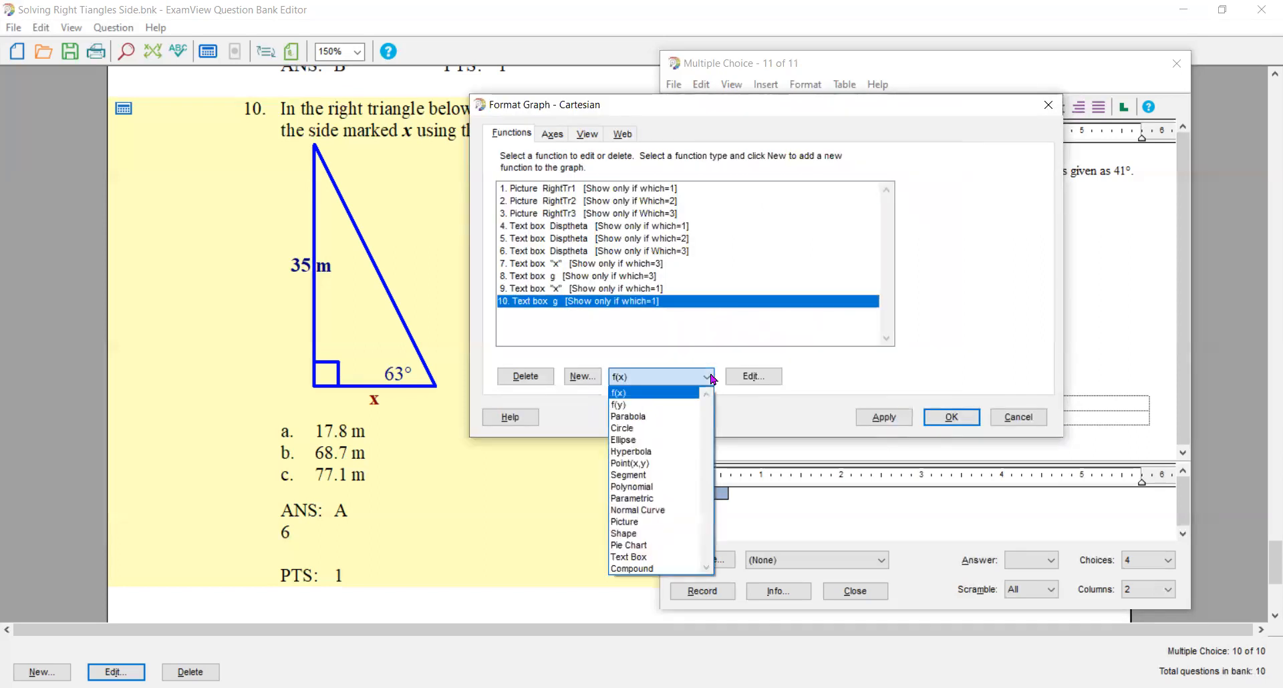
left_click(657, 560)
left_click(580, 378)
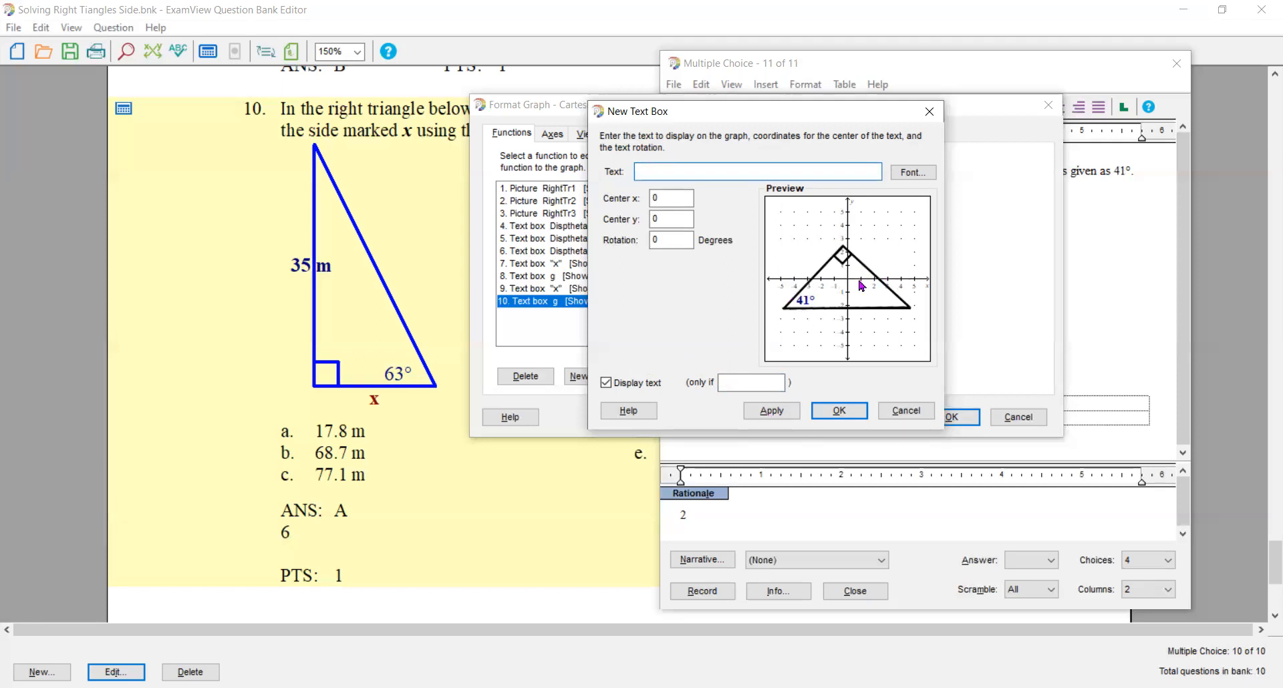
type("\"x\"")
- Format the second triangle's x label as bold, size 14, dark blue
left_click(921, 173)
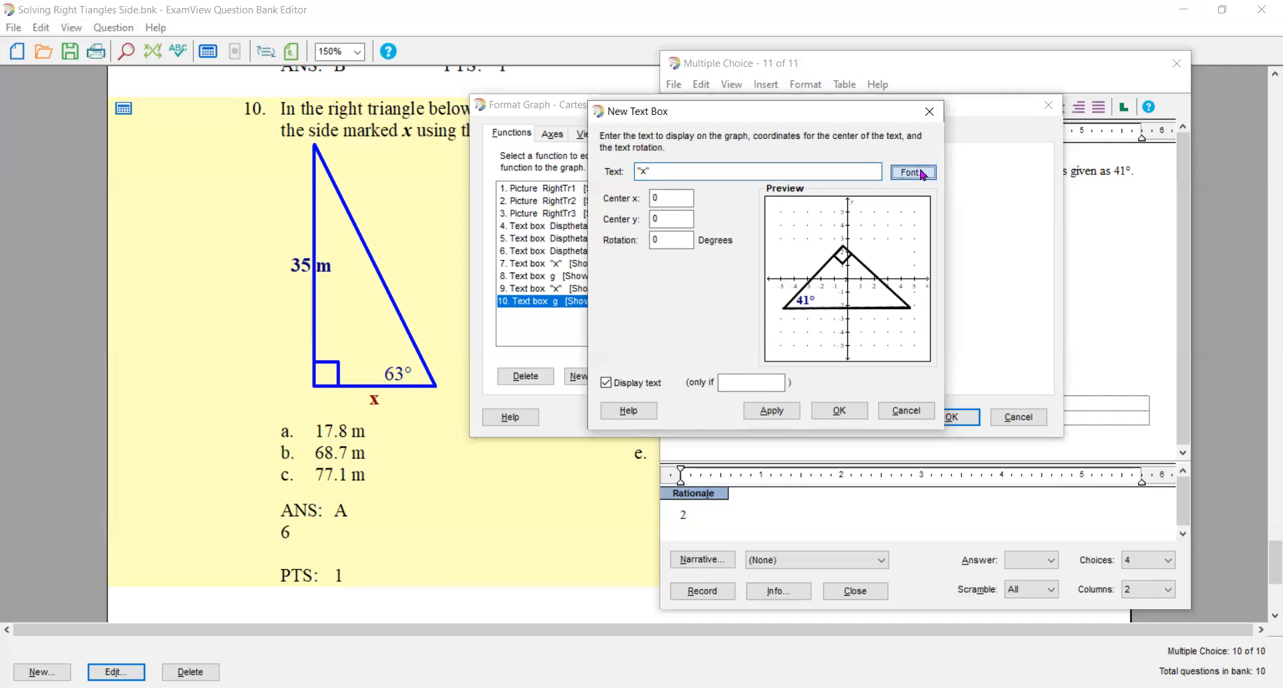
left_click(794, 213)
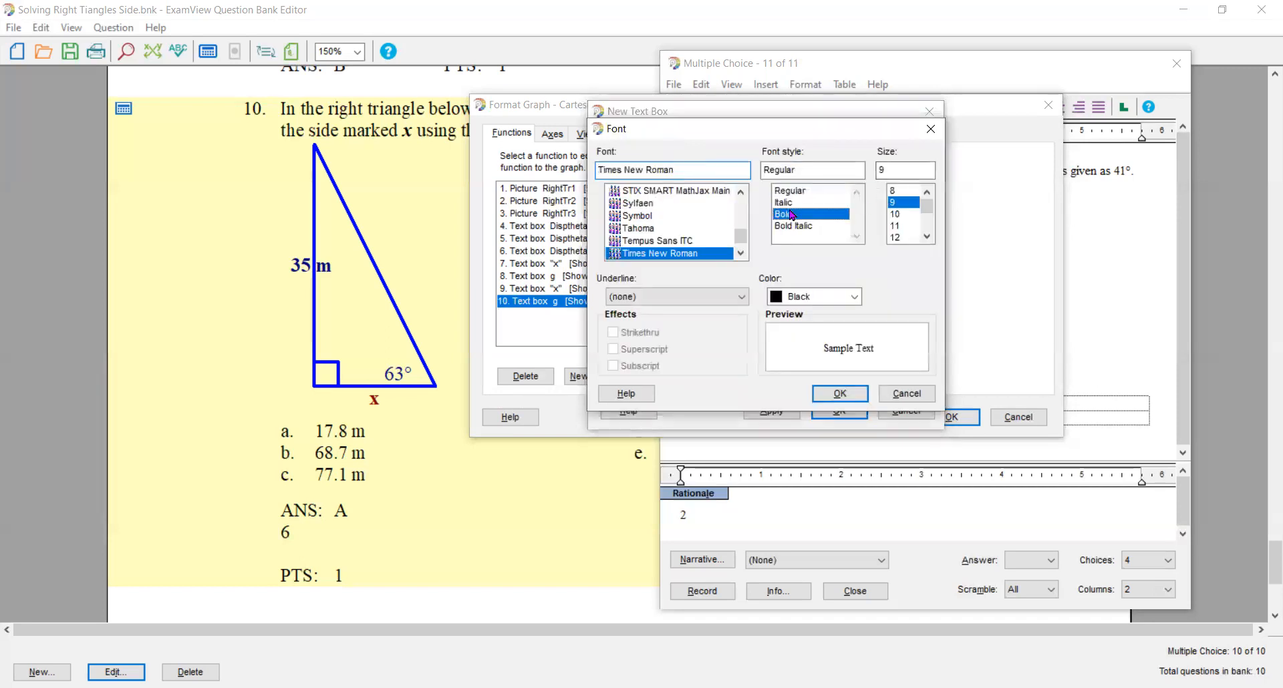
left_click(926, 238)
left_click(926, 238)
left_click(899, 238)
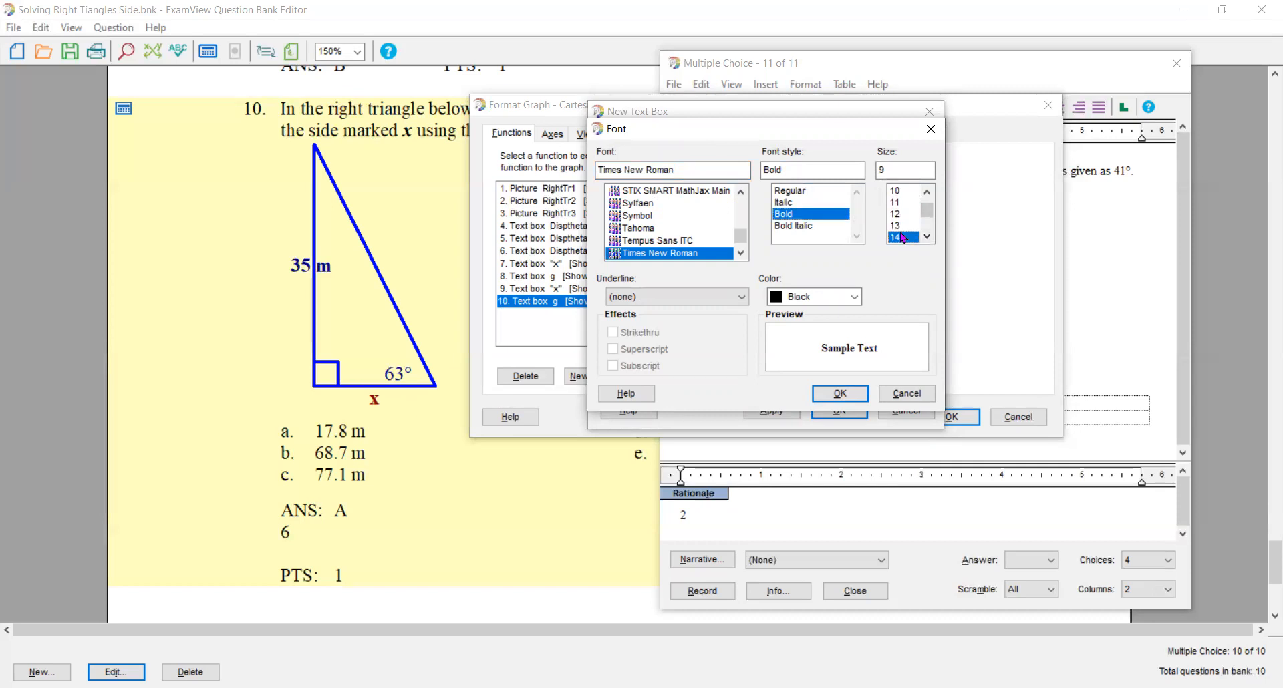
left_click(857, 298)
left_click(821, 409)
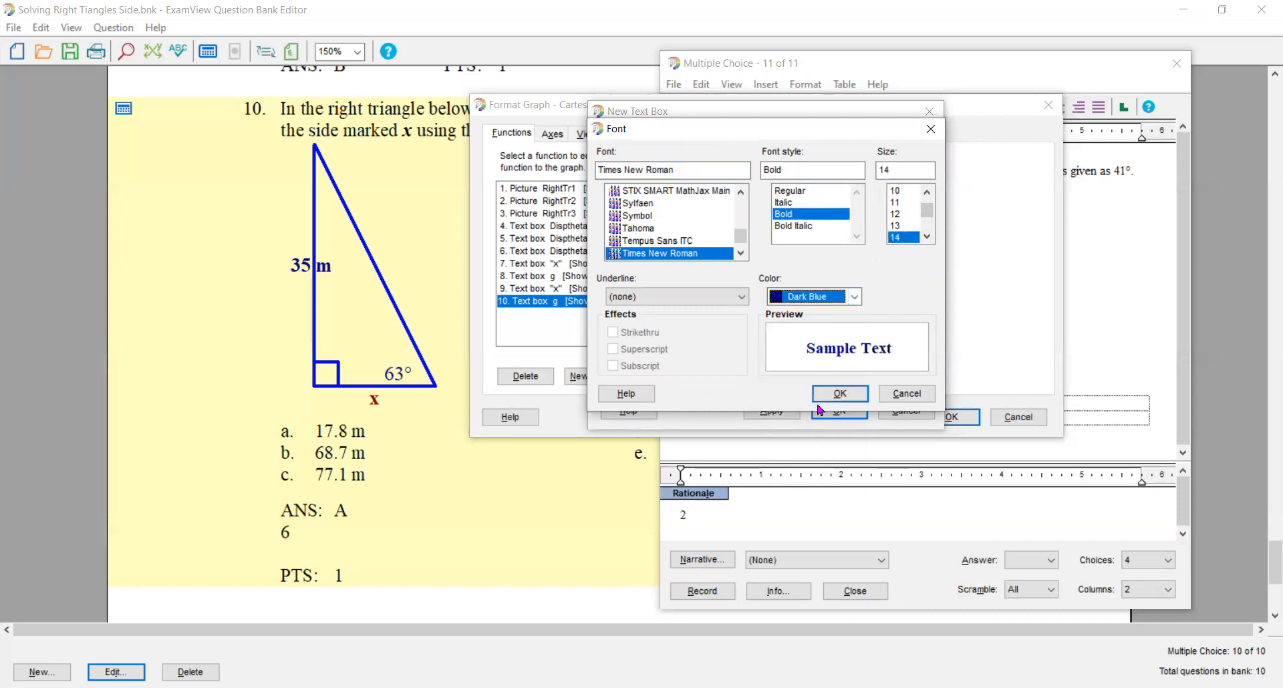
left_click(829, 394)
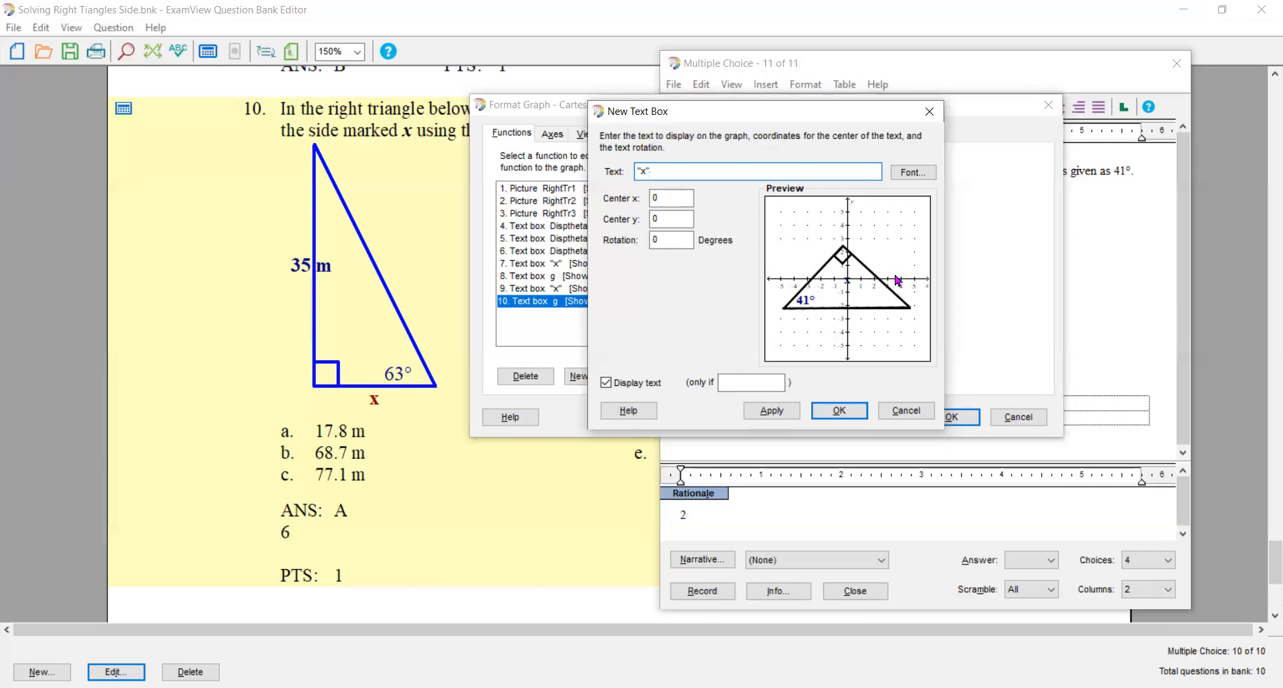
- Center the x label at x 3, y .5 beside the second triangle and display it only if which=2
double_click(659, 198)
type("3")
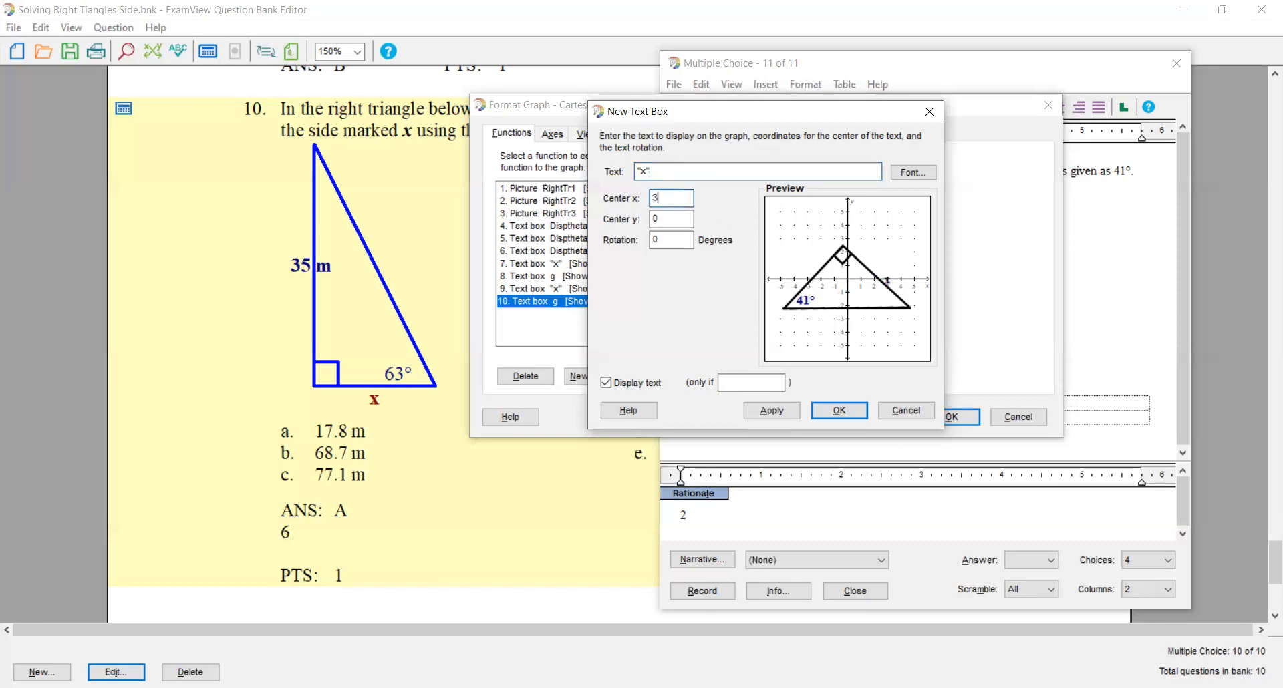
left_click(670, 213)
left_click_drag(670, 212, 646, 224)
type(".5")
left_click(724, 380)
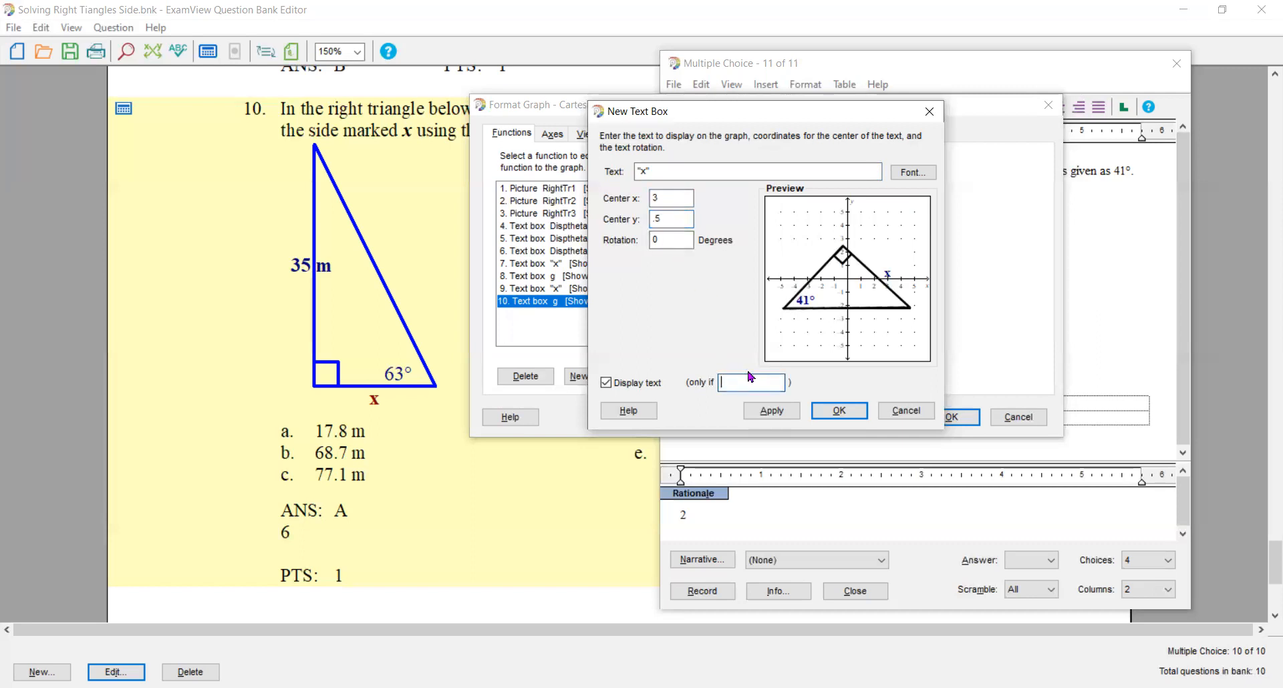
type("which=2")
key("Return")
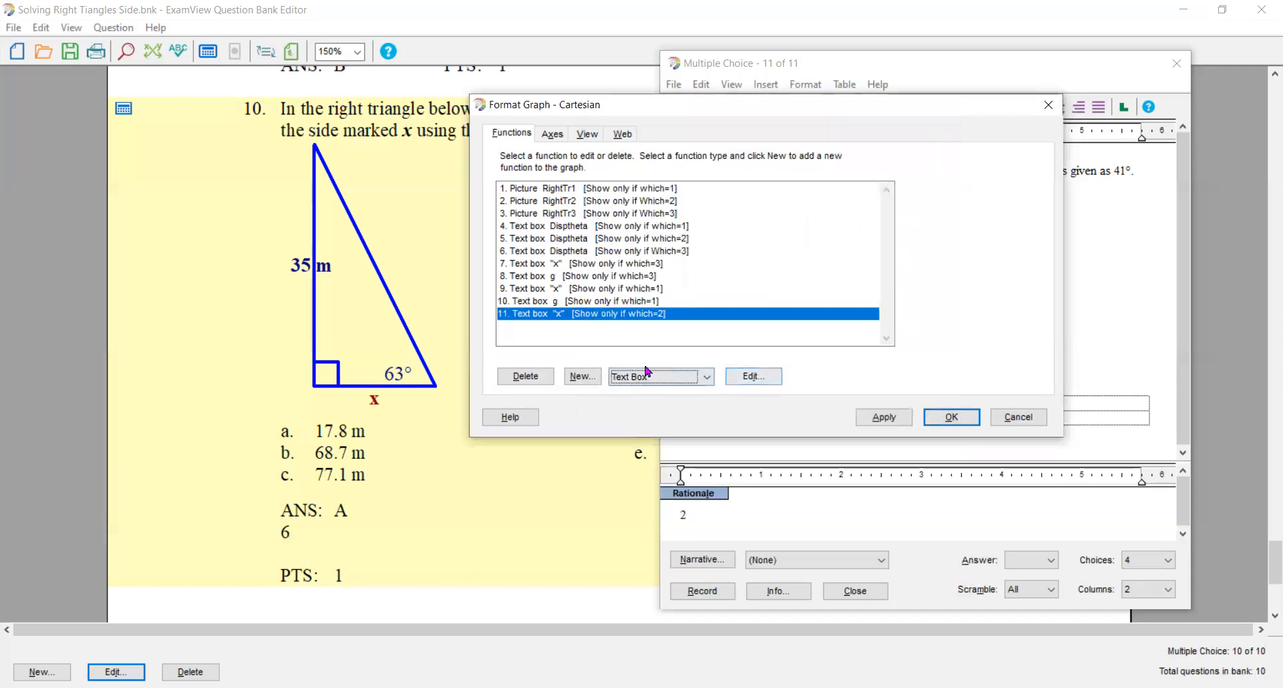
- Add a text box displaying the variable g for the second triangle, formatted bold, size 14, dark blue
left_click(582, 377)
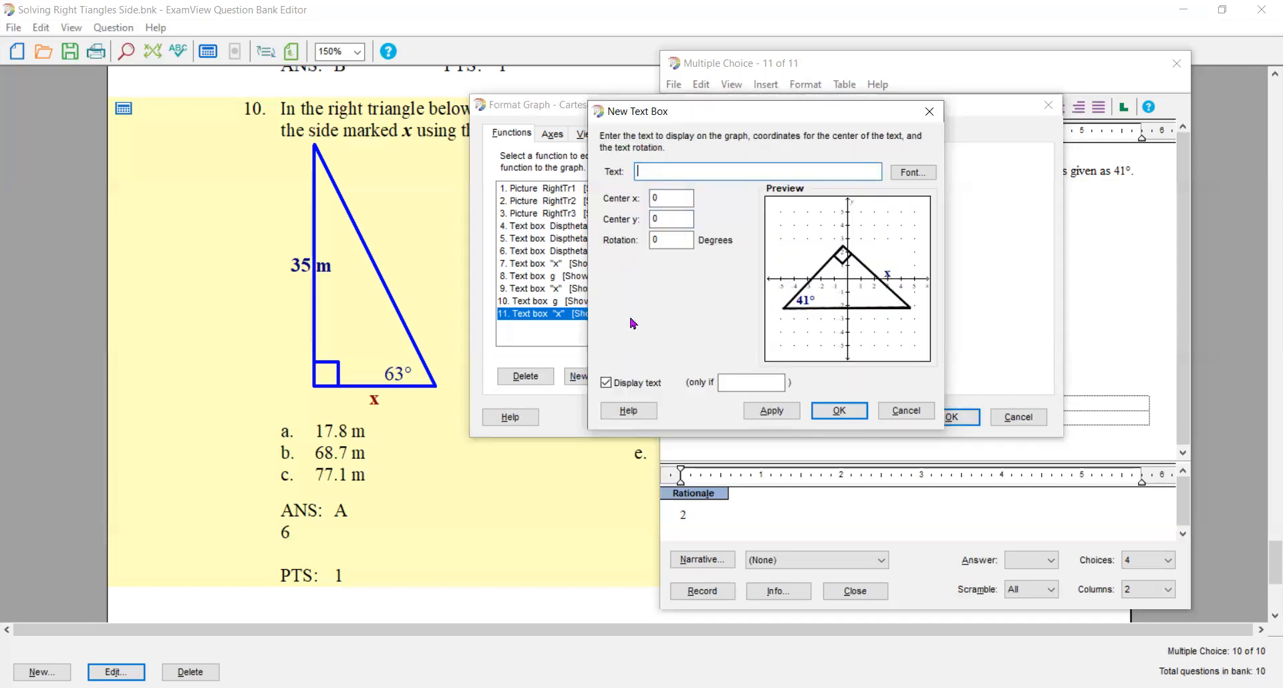
type("g")
left_click(912, 175)
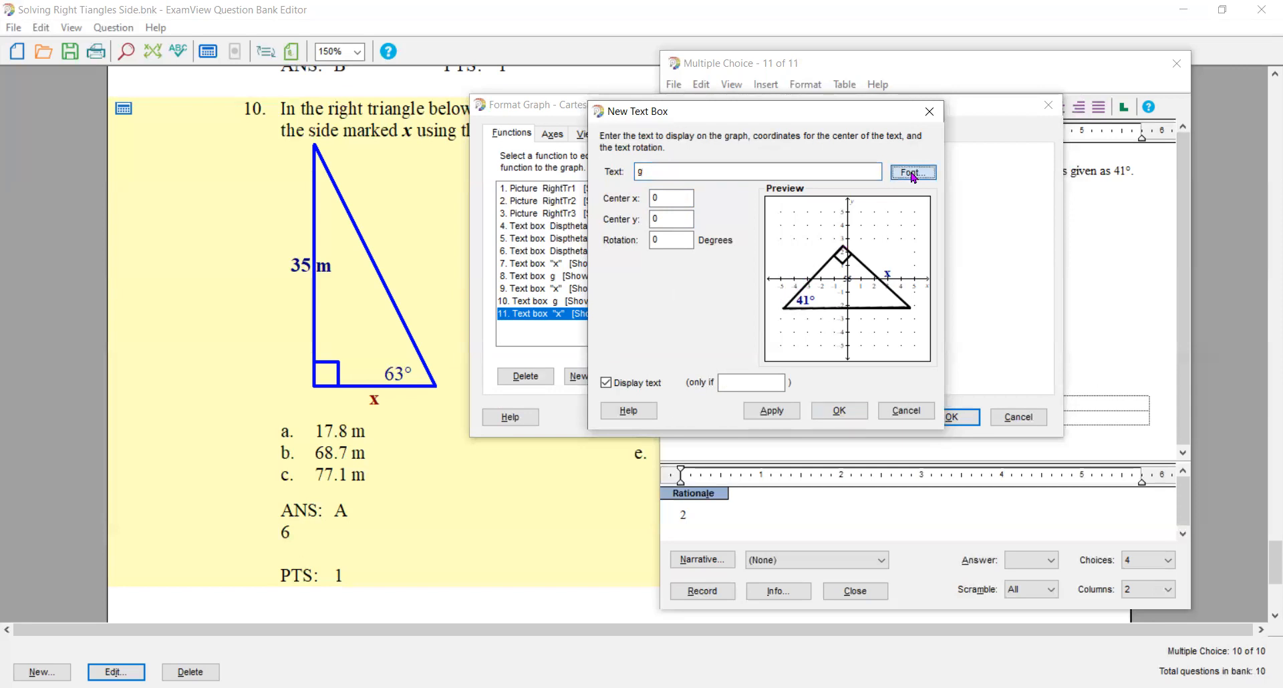
left_click(801, 214)
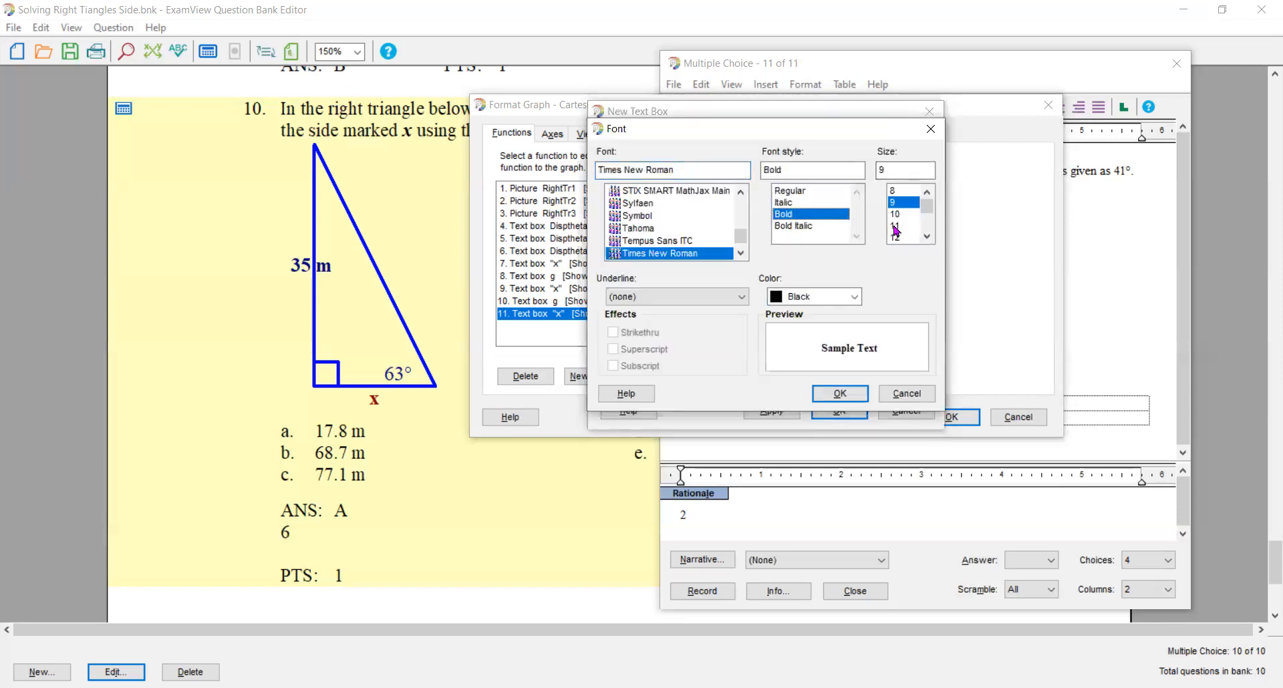
left_click(927, 237)
left_click(926, 237)
left_click(899, 237)
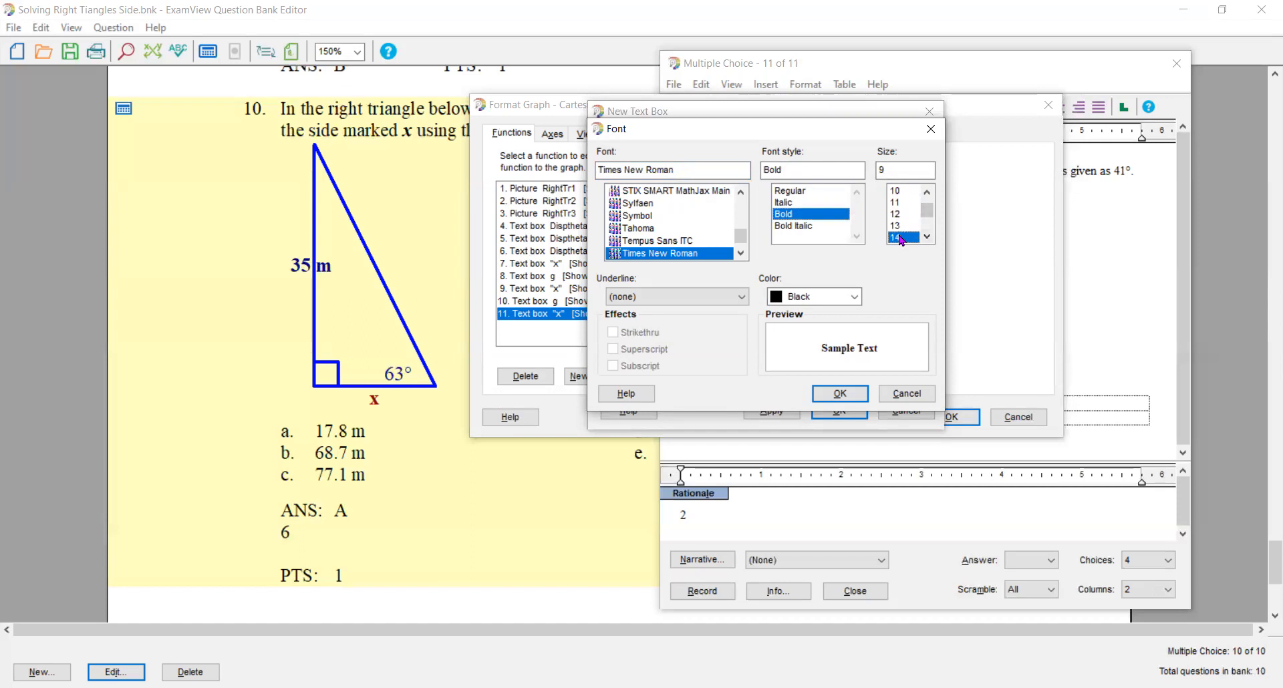
left_click(853, 297)
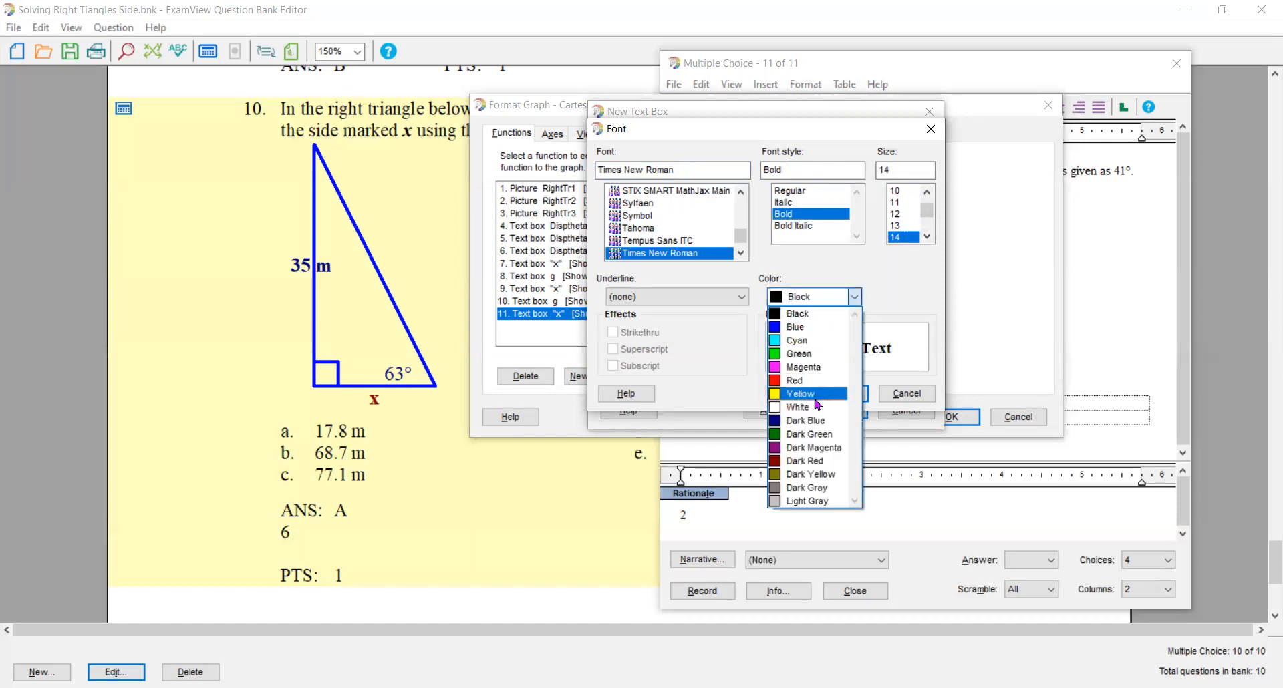
left_click(805, 422)
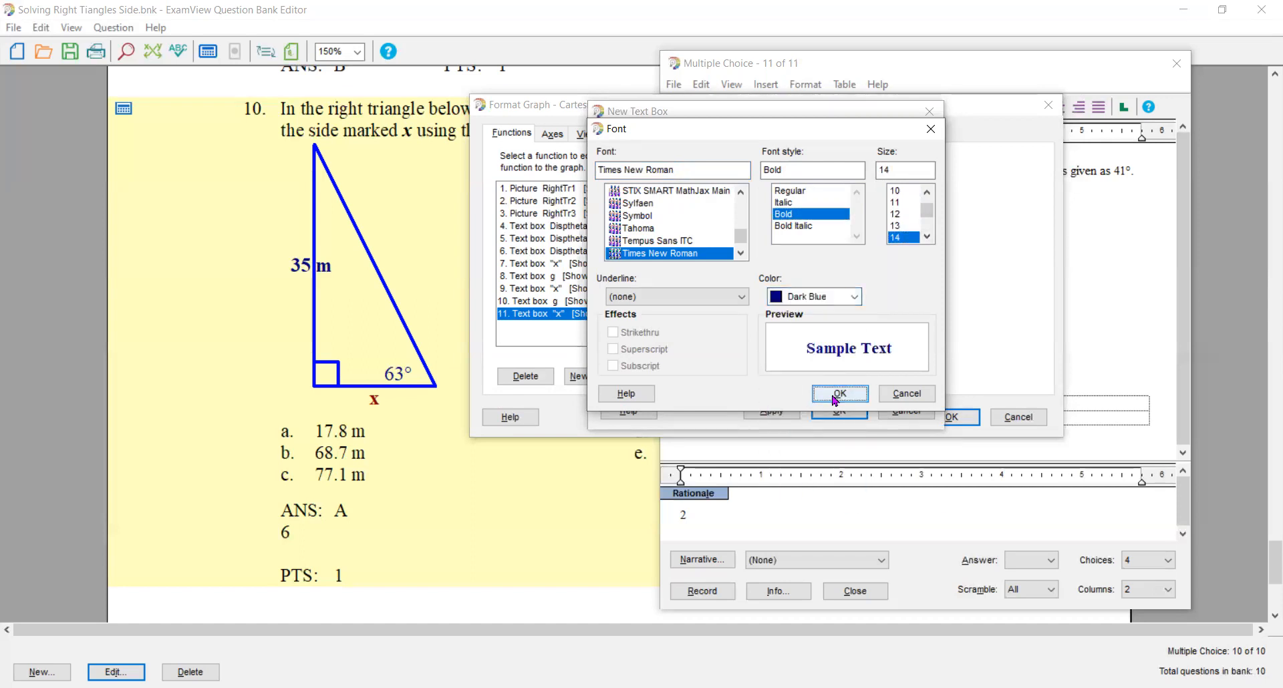
left_click(839, 393)
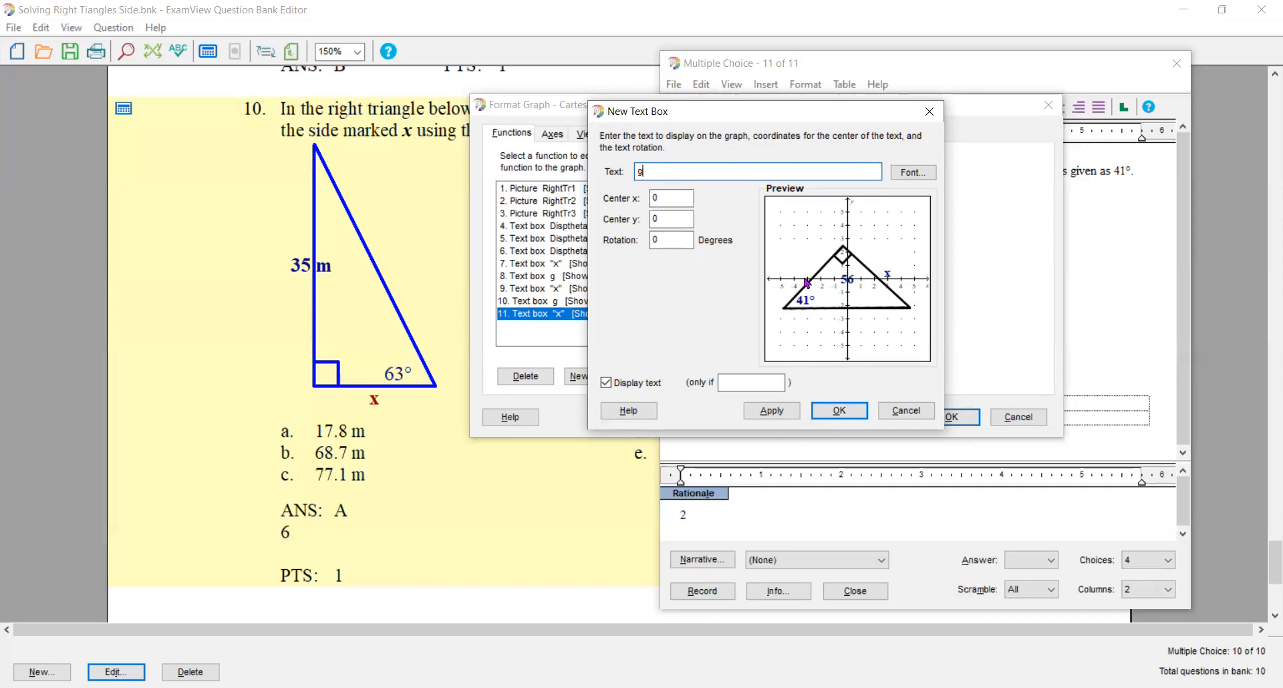
- Center the g label at x -3.5, y .5, display it only if which=2, and apply the graph changes
key("Tab")
type("-3.5")
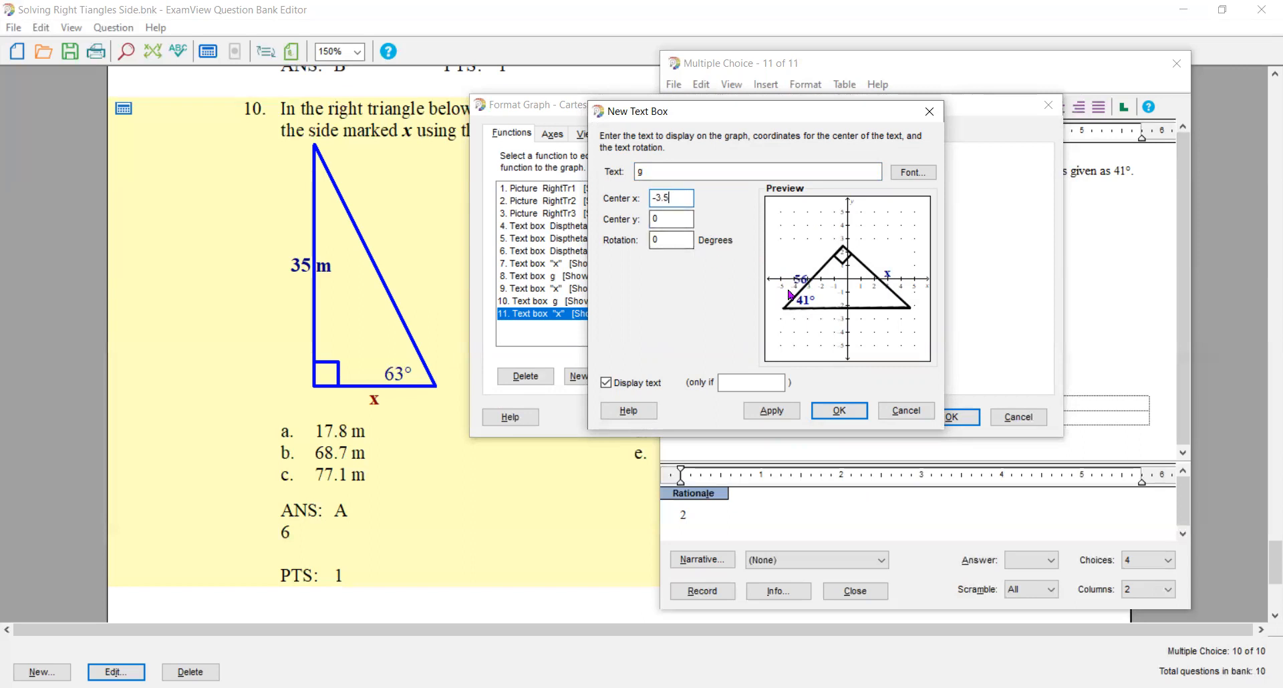
double_click(676, 219)
type(".5")
left_click(743, 380)
type("which=")
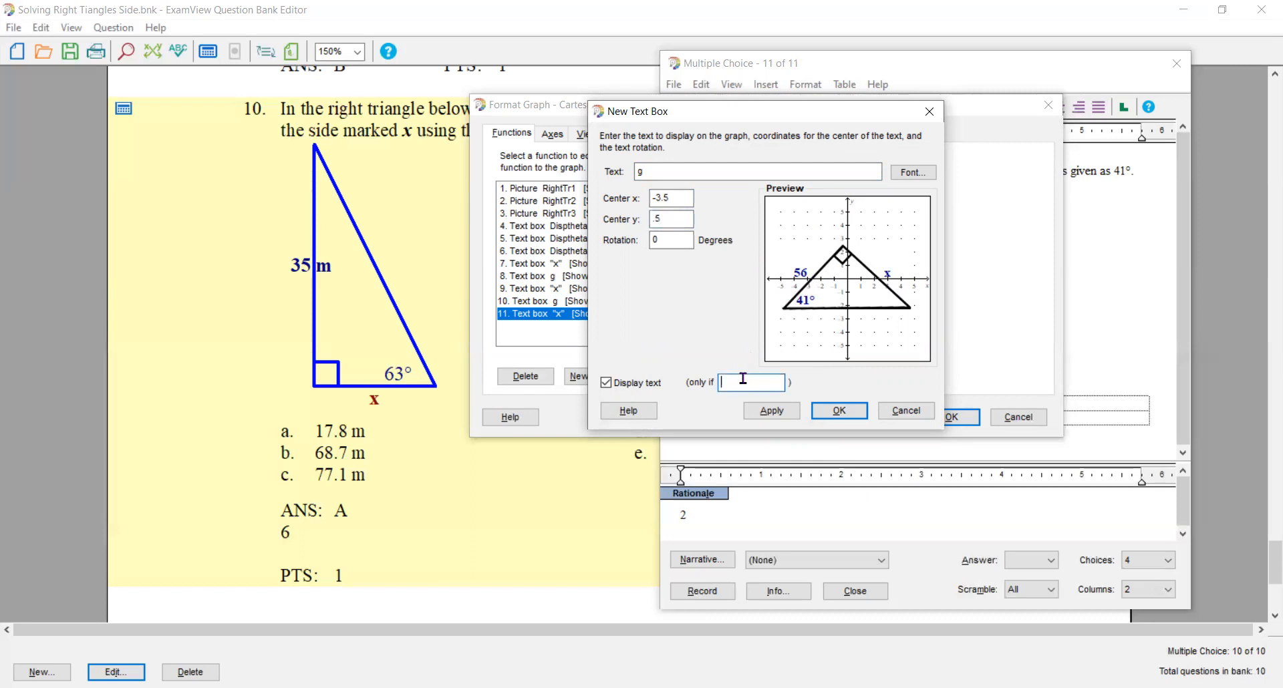
type("2")
left_click(771, 410)
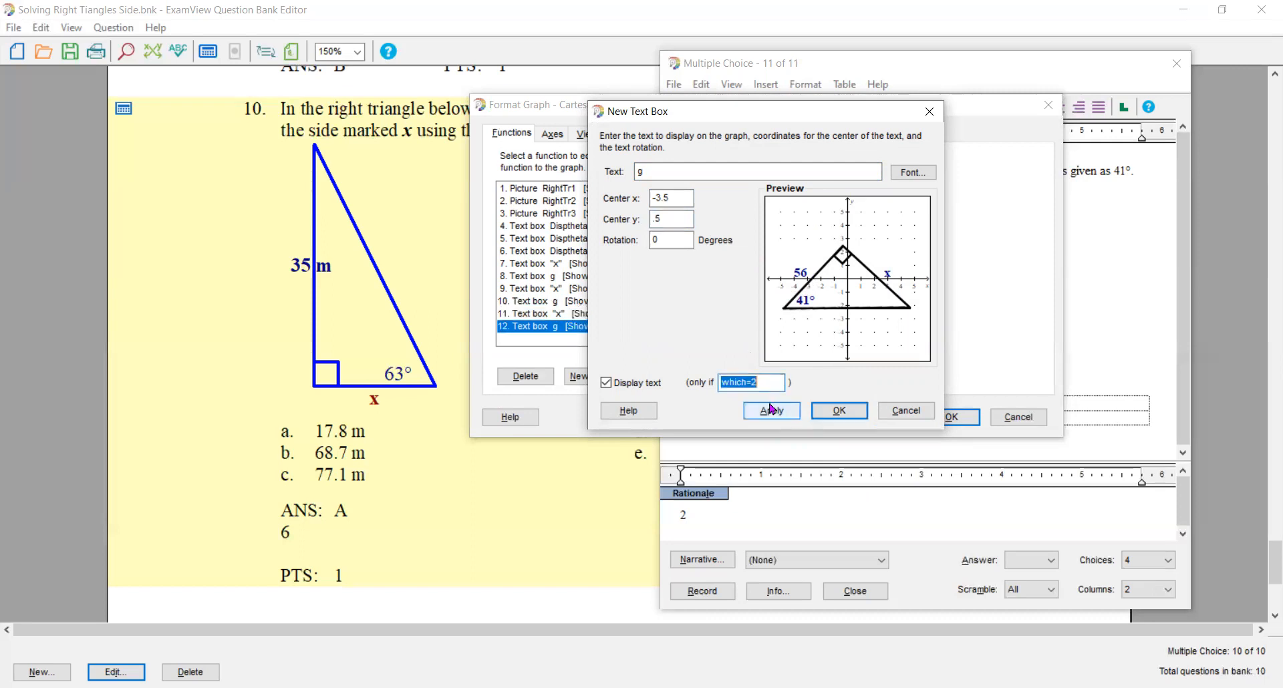
left_click(827, 412)
left_click(957, 416)
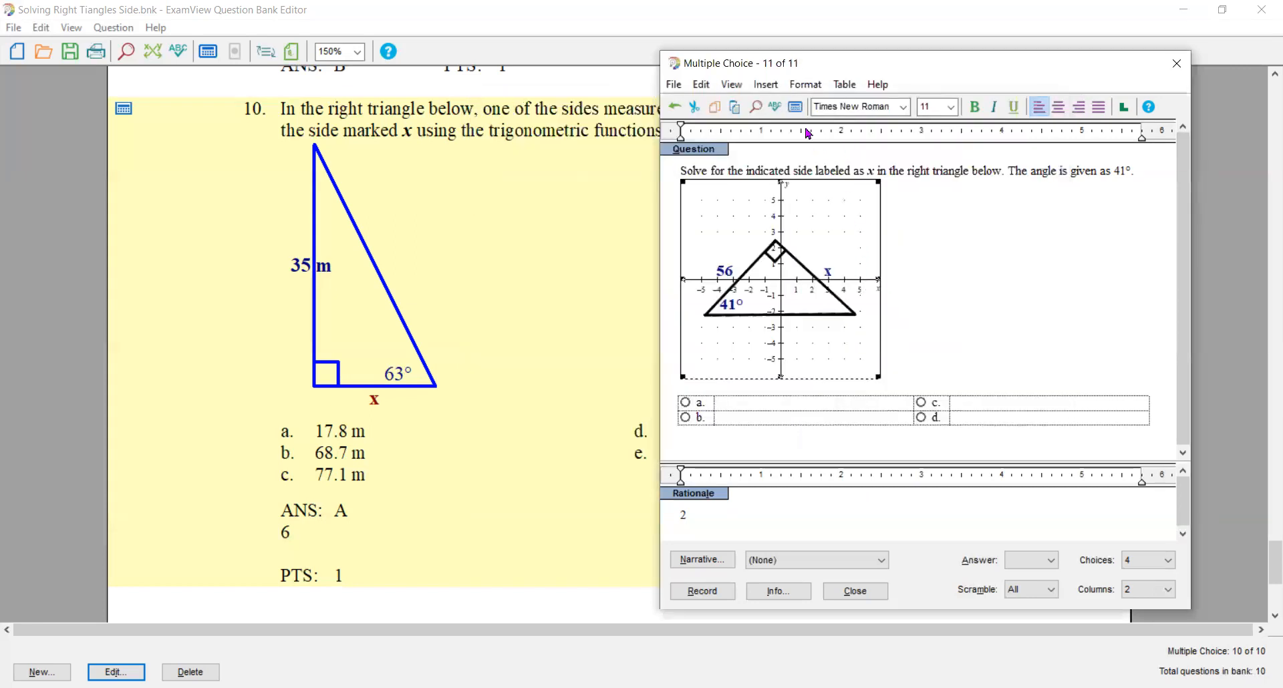
- Recalculate the algorithm values repeatedly to check the angle, x and g labels on each triangle variant
left_click(795, 107)
left_click(795, 108)
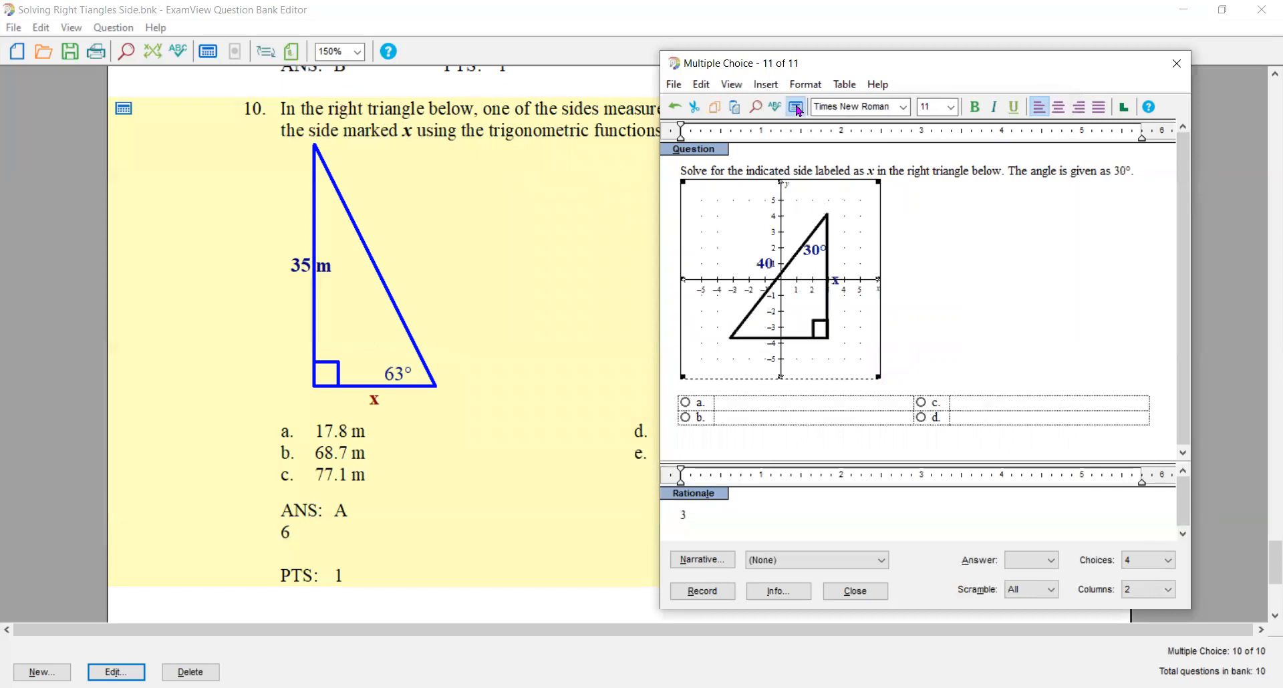
left_click(795, 108)
left_click(796, 108)
left_click(795, 108)
left_click(795, 107)
left_click(796, 108)
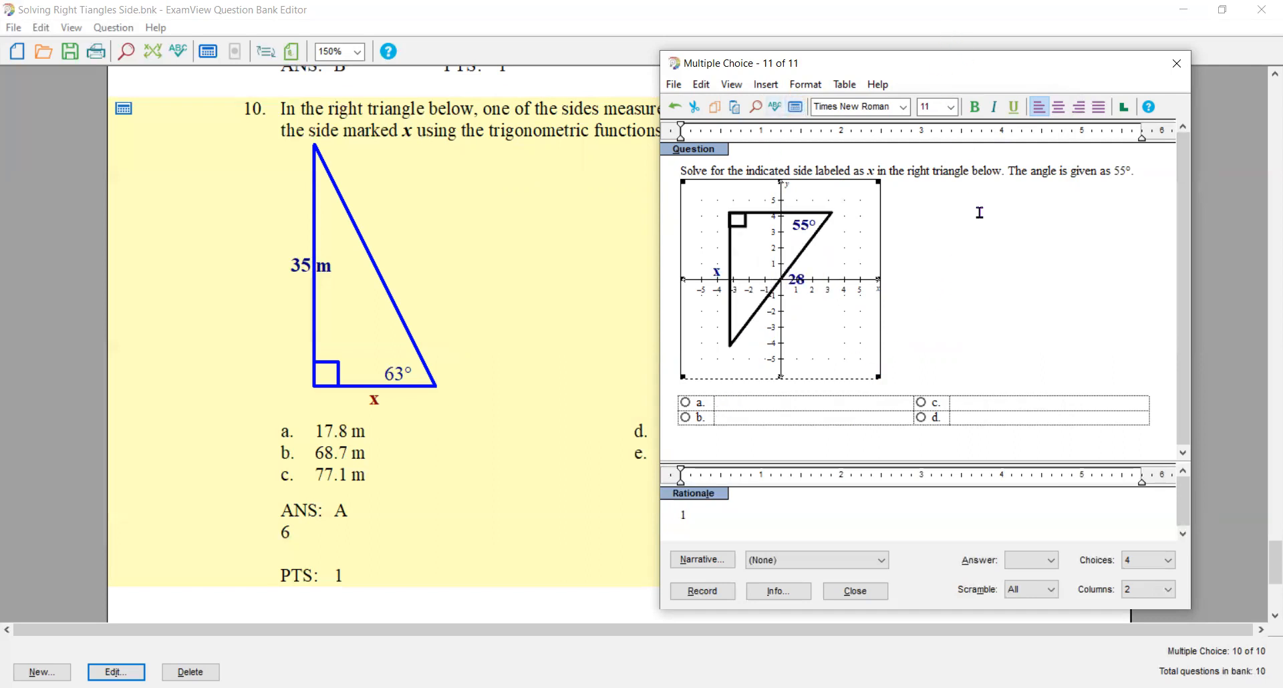
- Copy the list expression from the definition of the sol variable in the question's algorithm definitions
left_click(1139, 174)
key("F8")
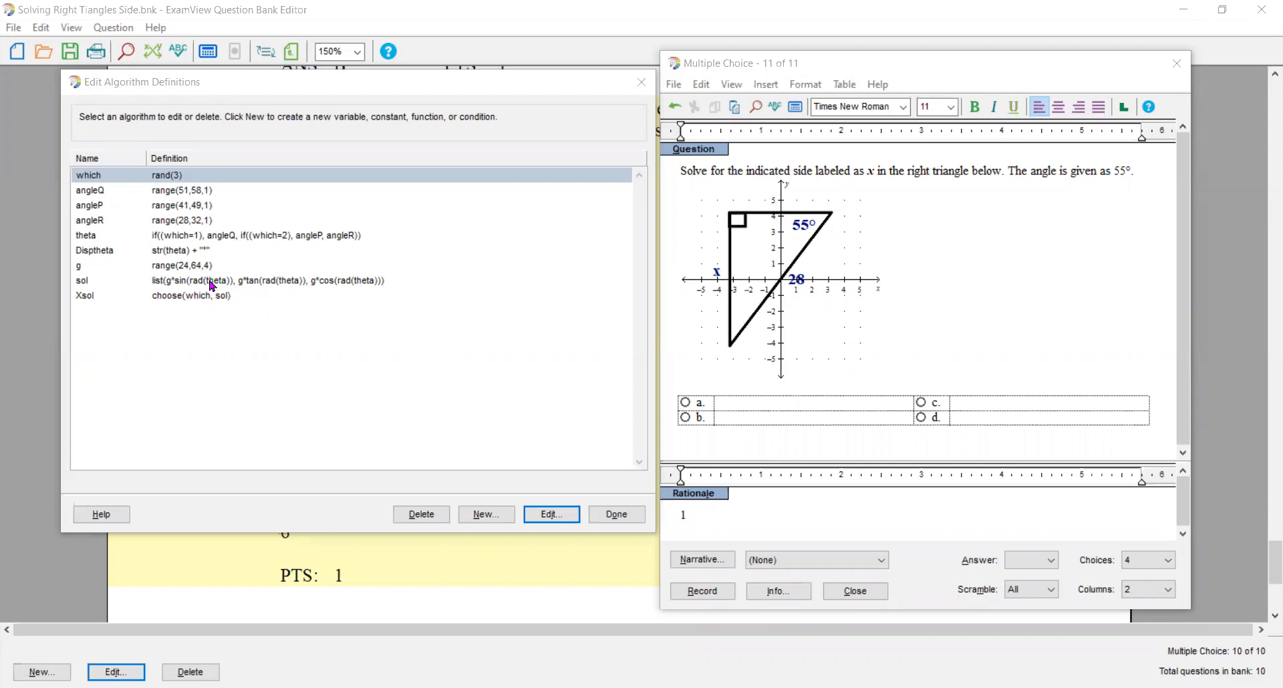
double_click(374, 279)
left_click_drag(368, 273, 255, 263)
key("ctrl+c")
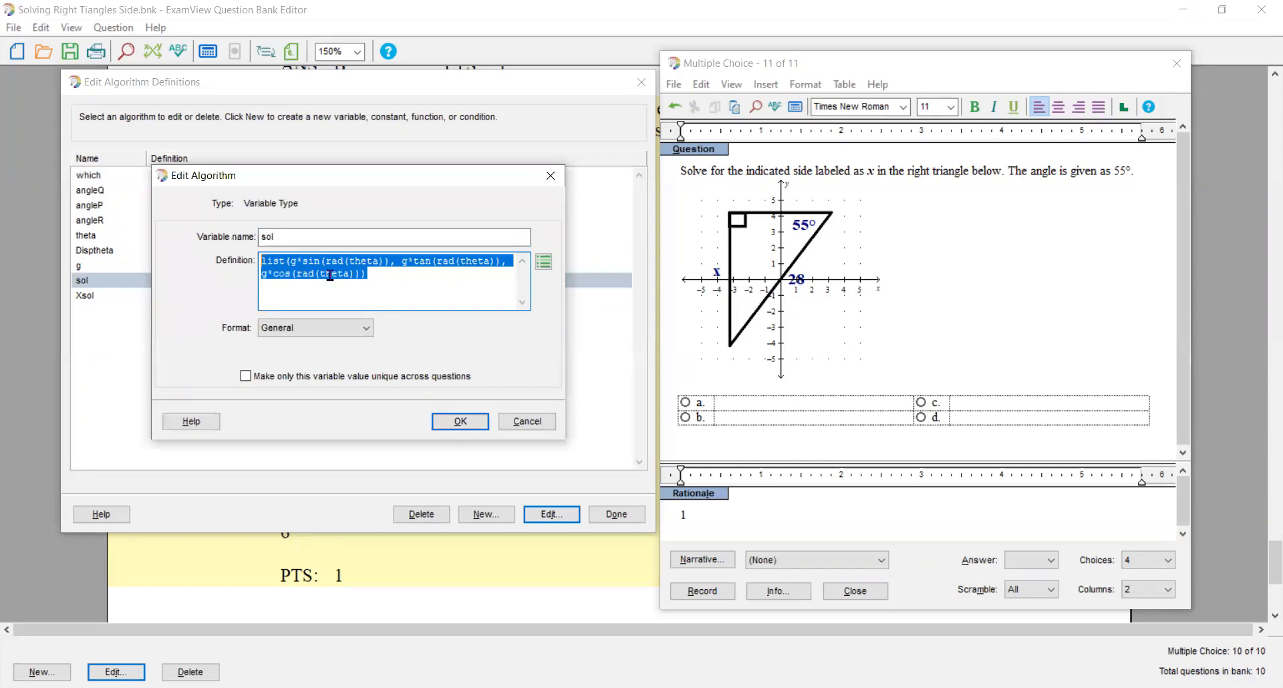
left_click(454, 422)
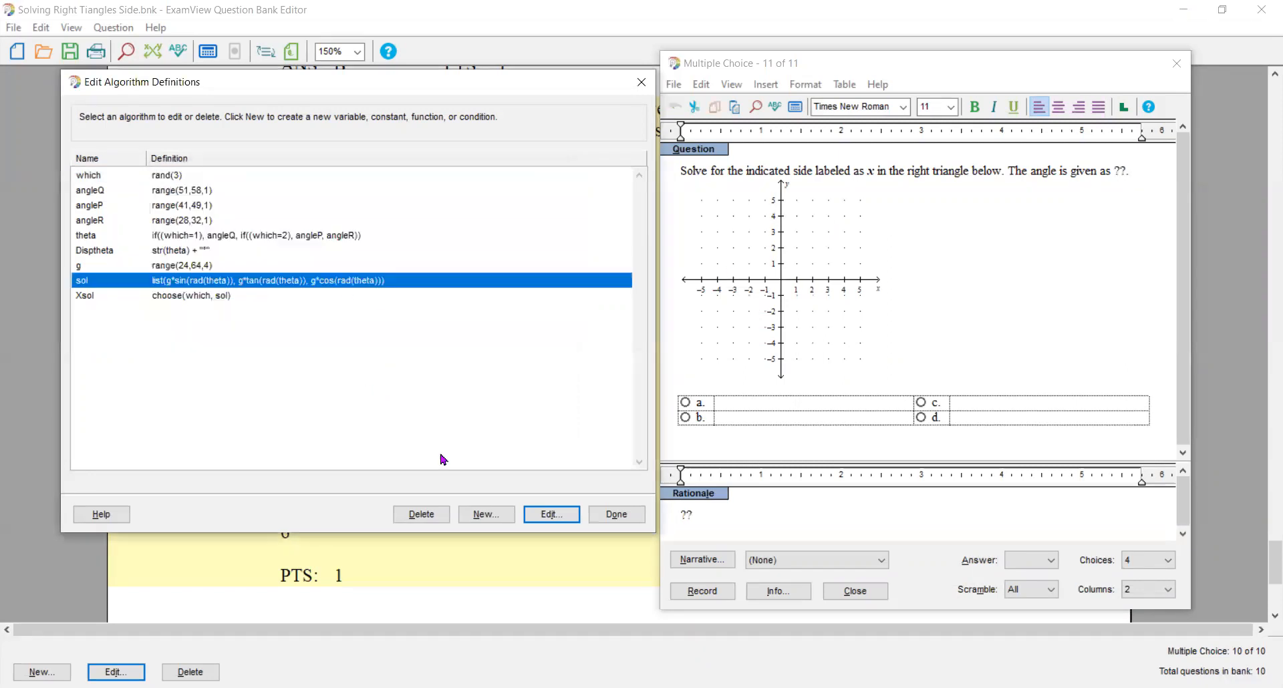
- Start a new algorithm variable named wrong and paste the sol list expression as its definition
left_click(483, 515)
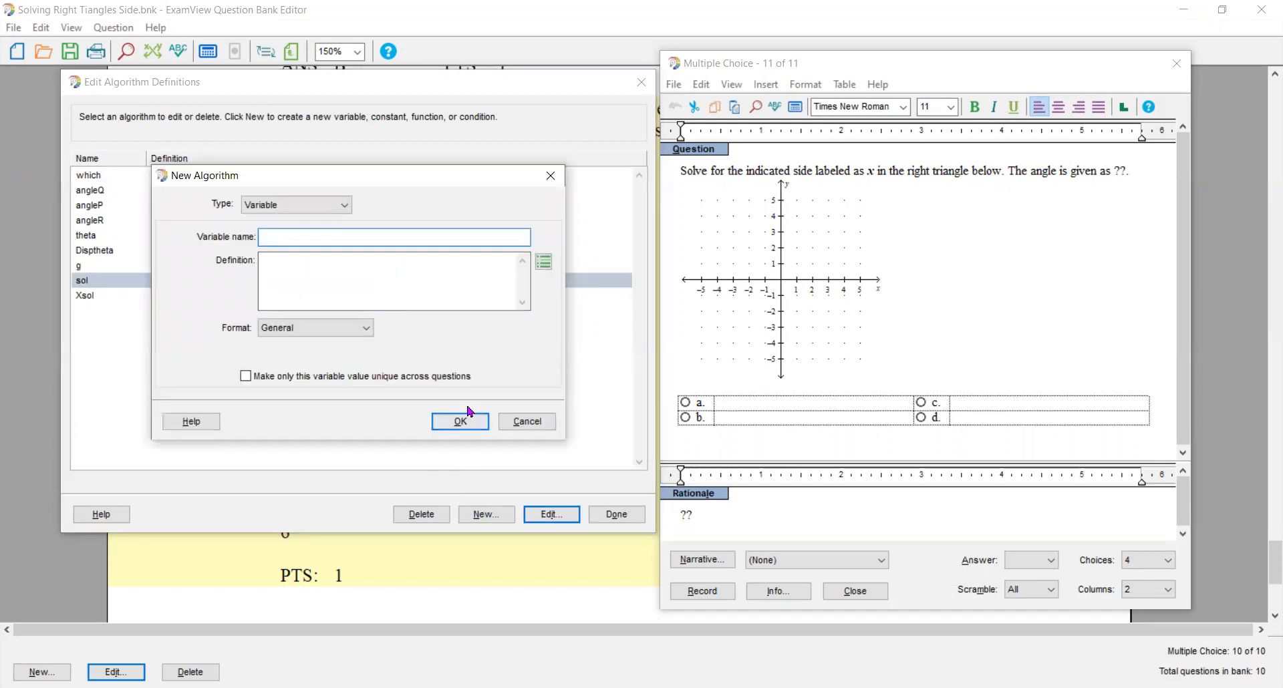
type("wrong")
key("Tab")
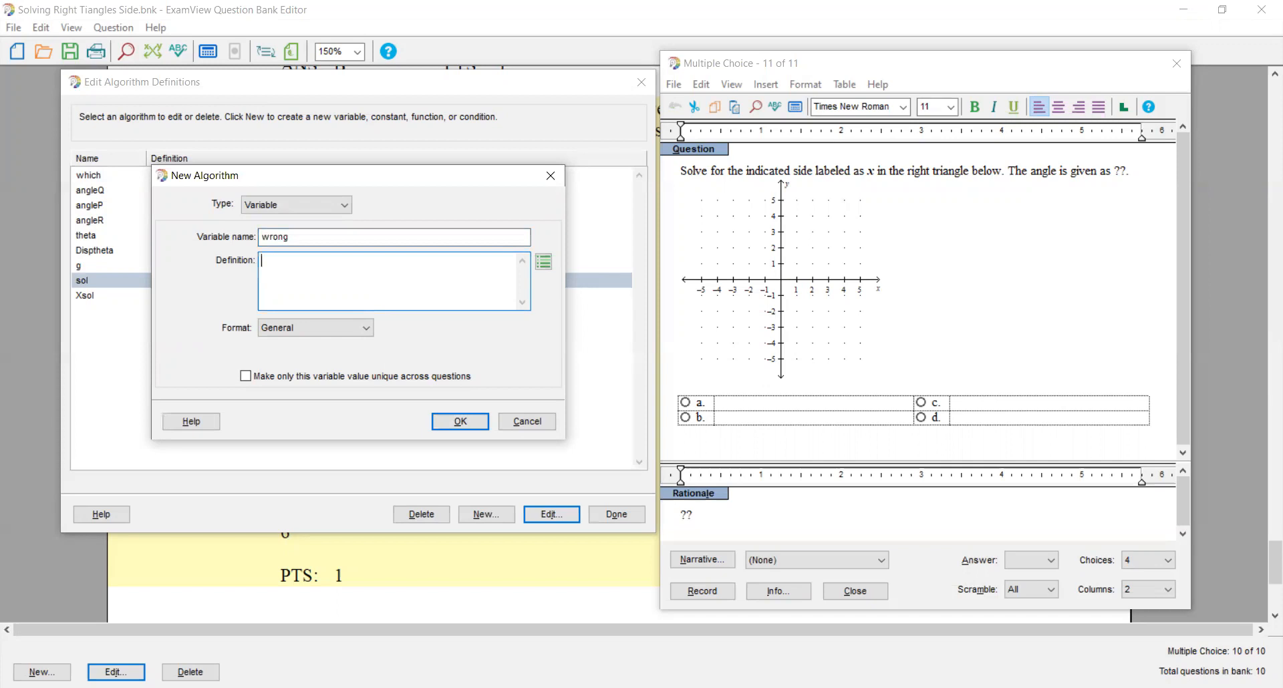
key("ctrl+v")
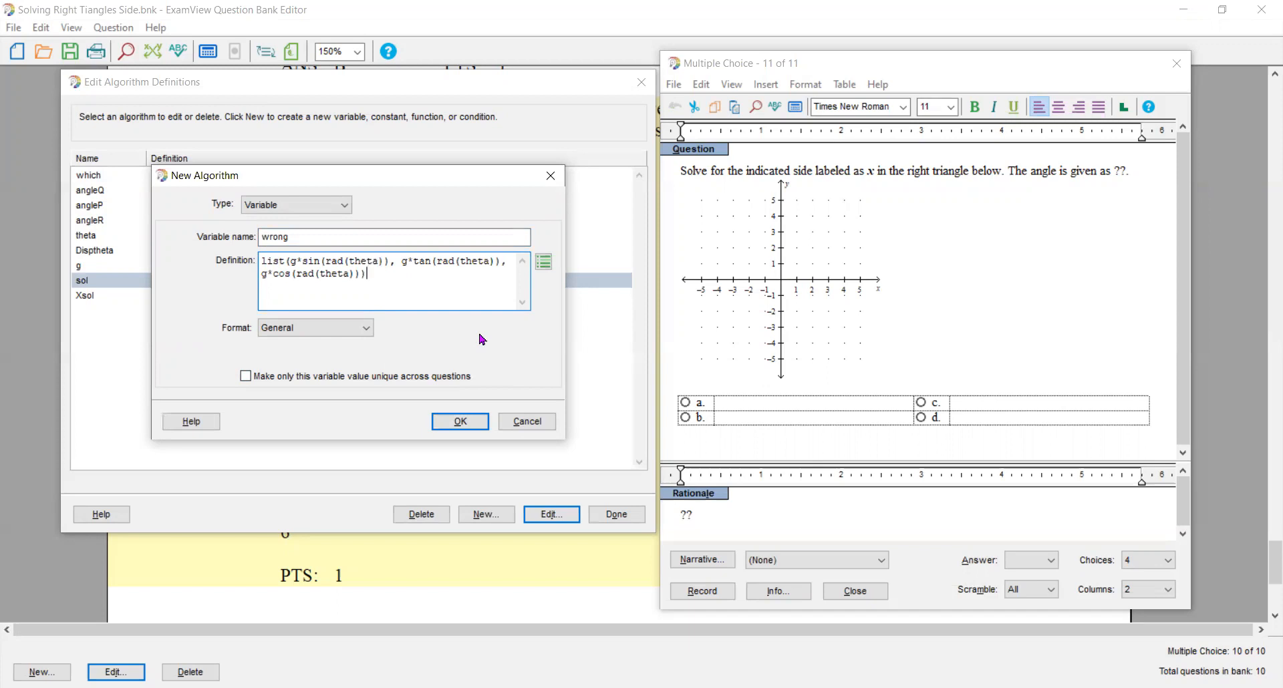
- Append a second copy of the g*sin, g*tan and g*cos terms inside the list defining the wrong variable
key("Left")
key("Left")
type(",")
left_click_drag(291, 261, 353, 276)
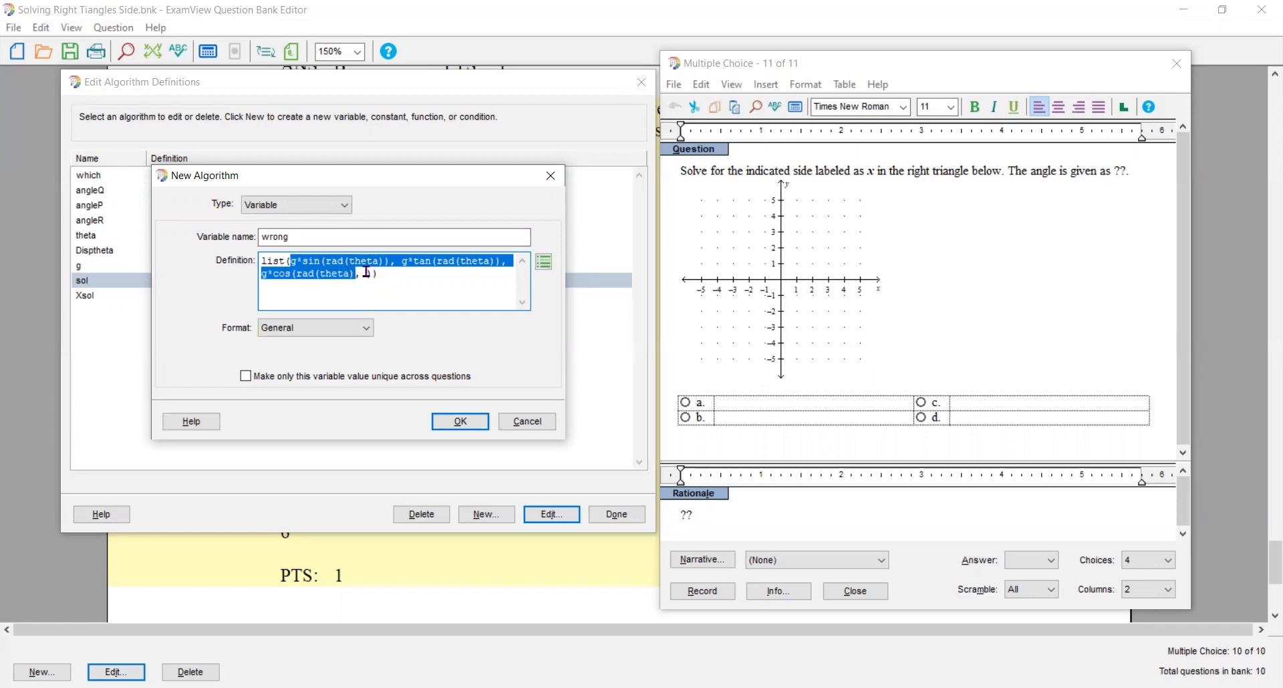
left_click(366, 273)
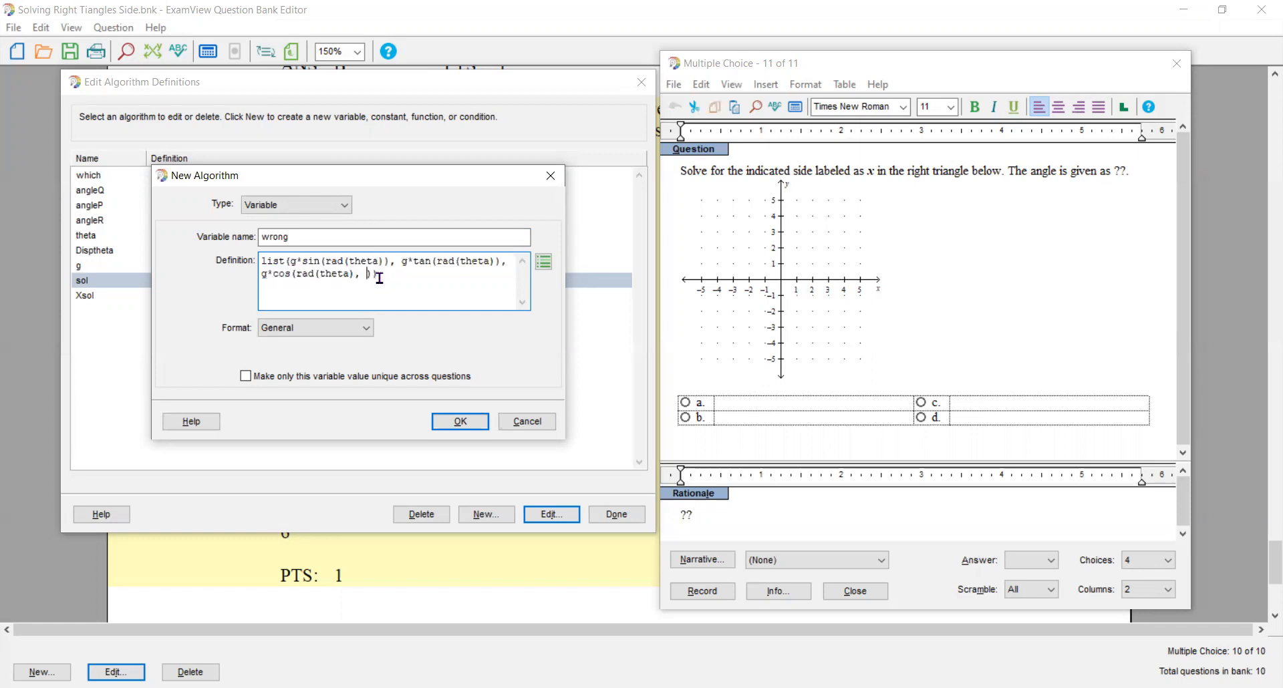
type("g*sin(rad(theta)), g*tan(rad(theta)), g*cos(rad(theta))")
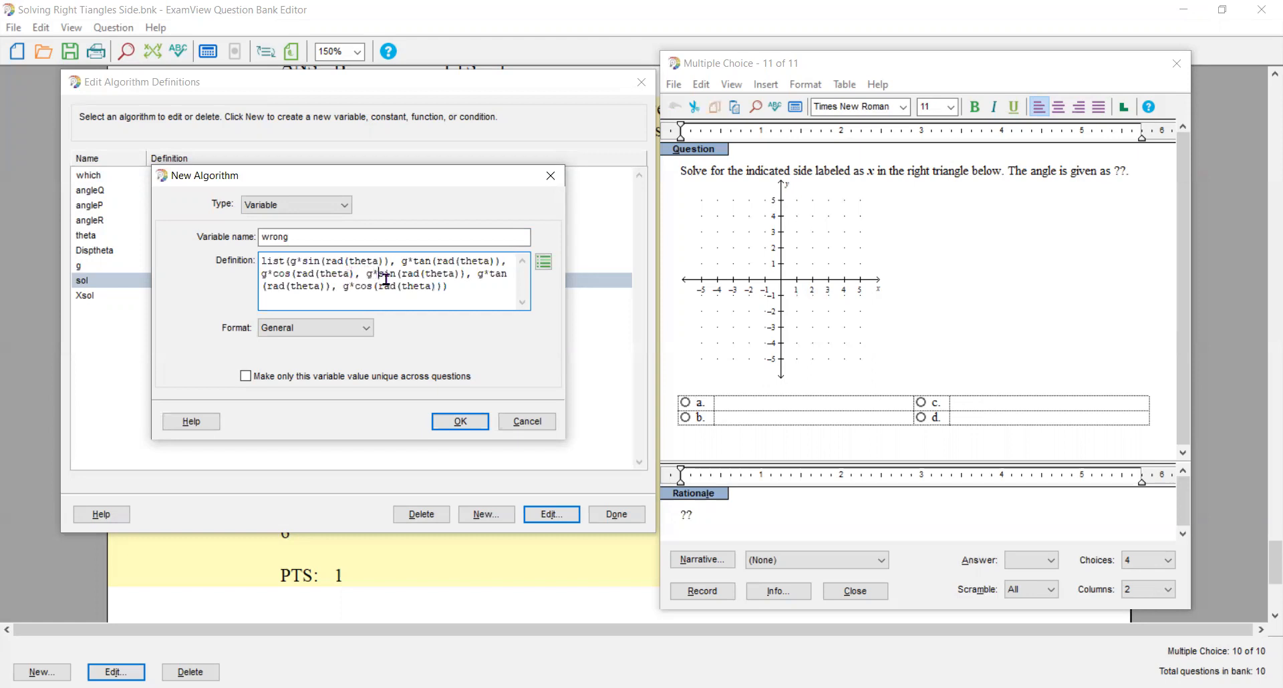
- Change the second set of terms in the wrong list to g/sin(rad(theta)), g/tan(rad(theta)) and g/cos(rad(theta))
key("BackSpace")
type("/")
key("Right")
key("Delete")
type("/")
left_click(354, 288)
key("BackSpace")
type("/")
left_click(457, 286)
- Add the missing closing parenthesis to the g*cos(rad(theta)) term and save the wrong variable
left_click(461, 422)
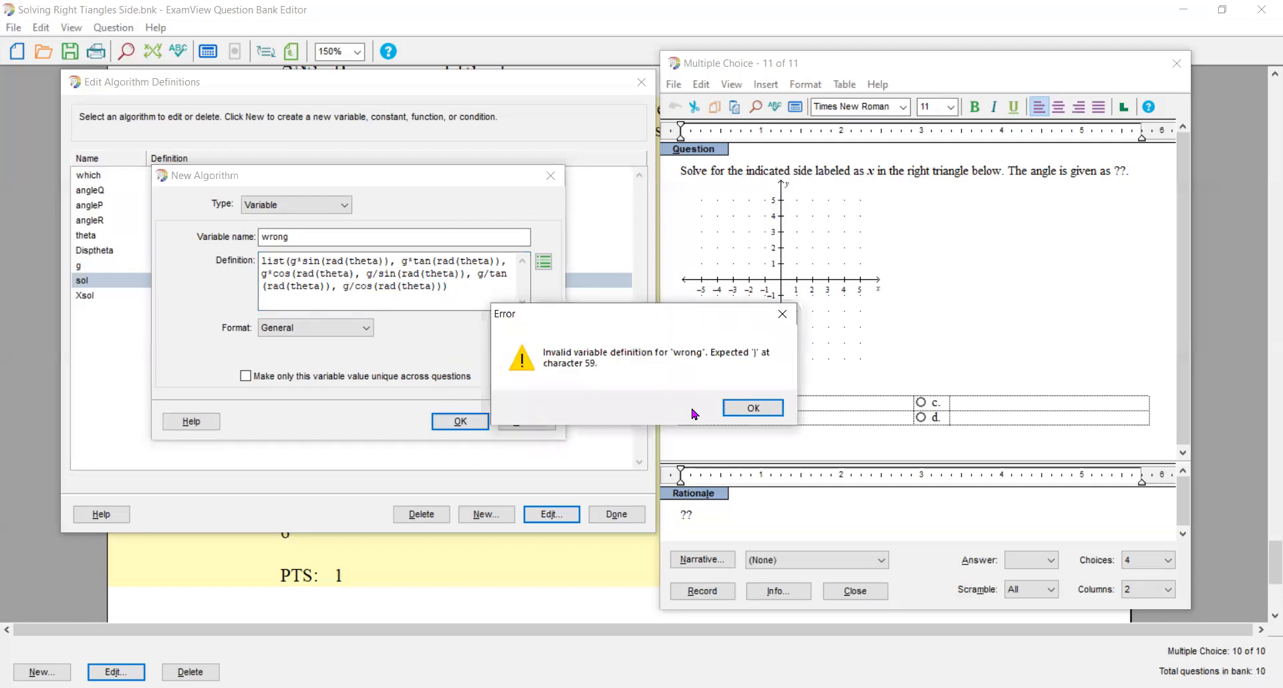
left_click(753, 408)
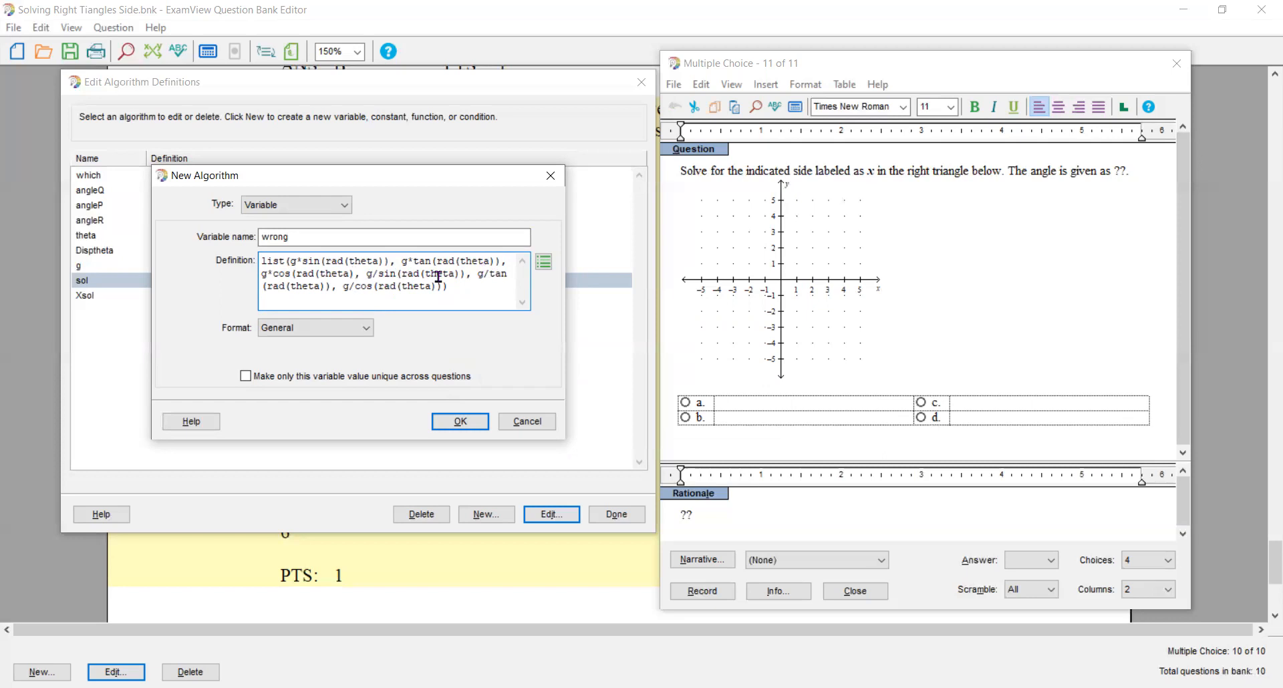
type(")")
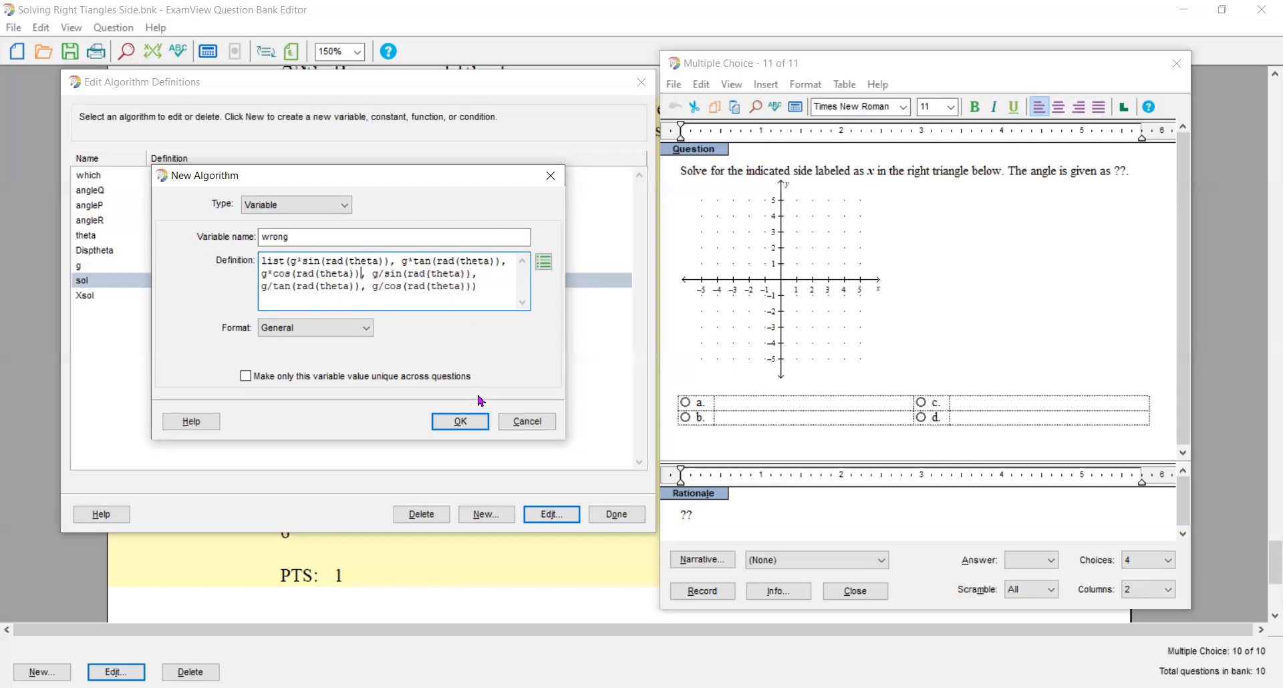
left_click(461, 423)
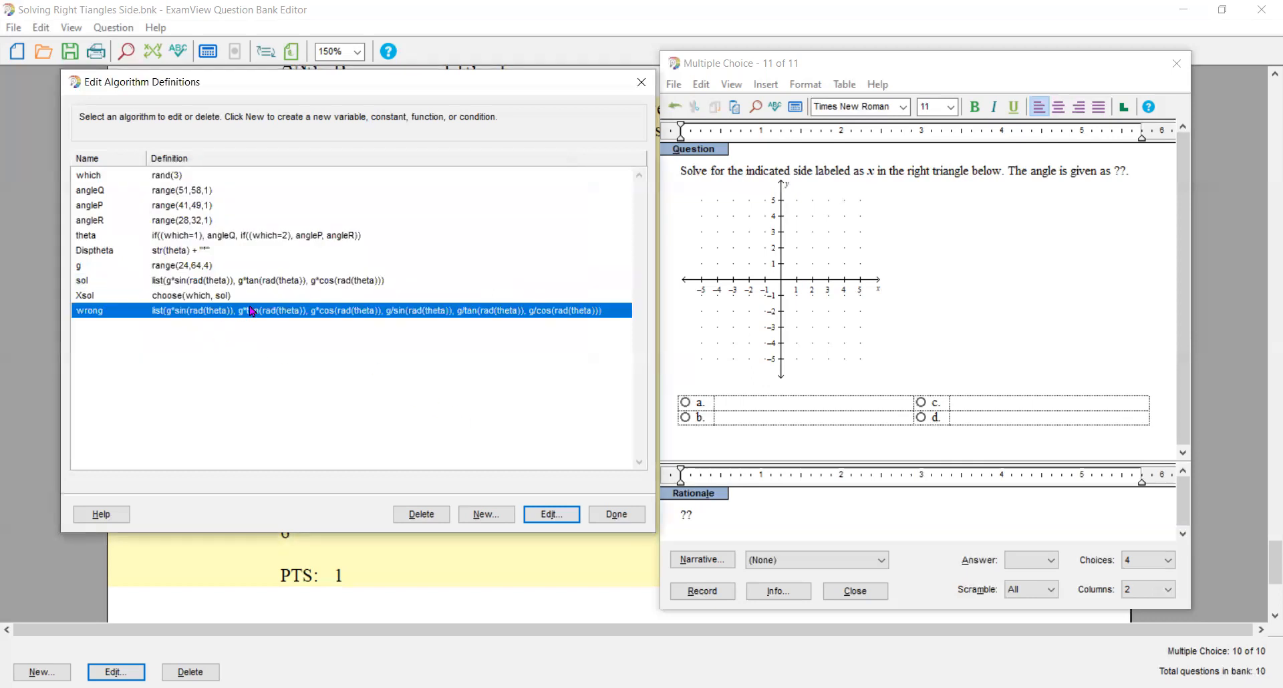
- Create the variable wrong1 defined as choose(rand(6), wrong), copying the definition before saving it
left_click(488, 516)
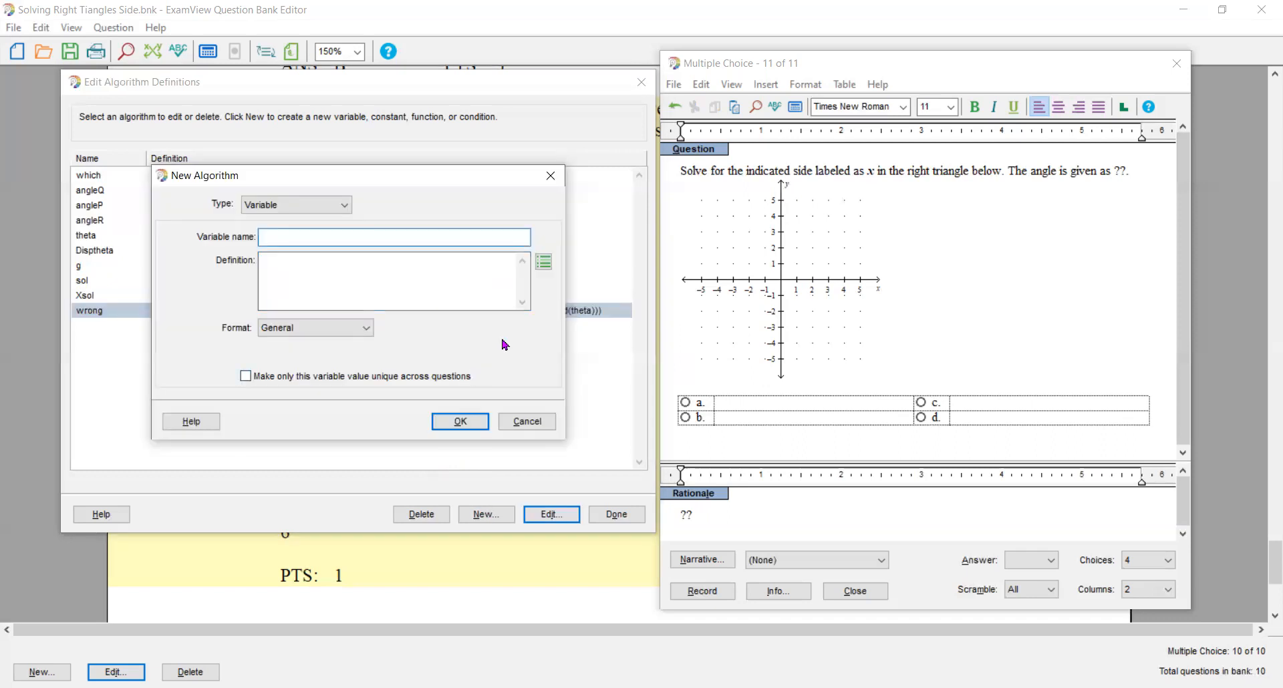
type("wrong1")
key("Tab")
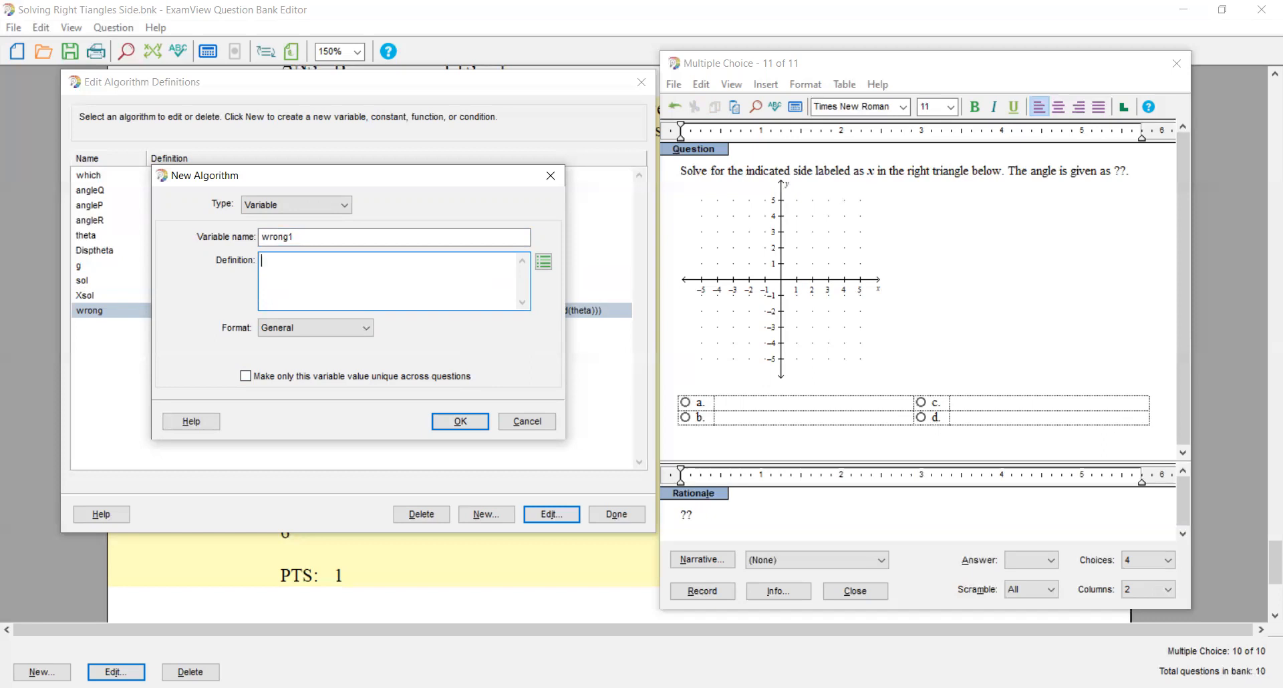
type("choose")
type("(rand")
type("(6")
type("d")
type(")")
type(",")
type(" wrong")
type(")")
left_click_drag(406, 261, 255, 269)
key("ctrl+c")
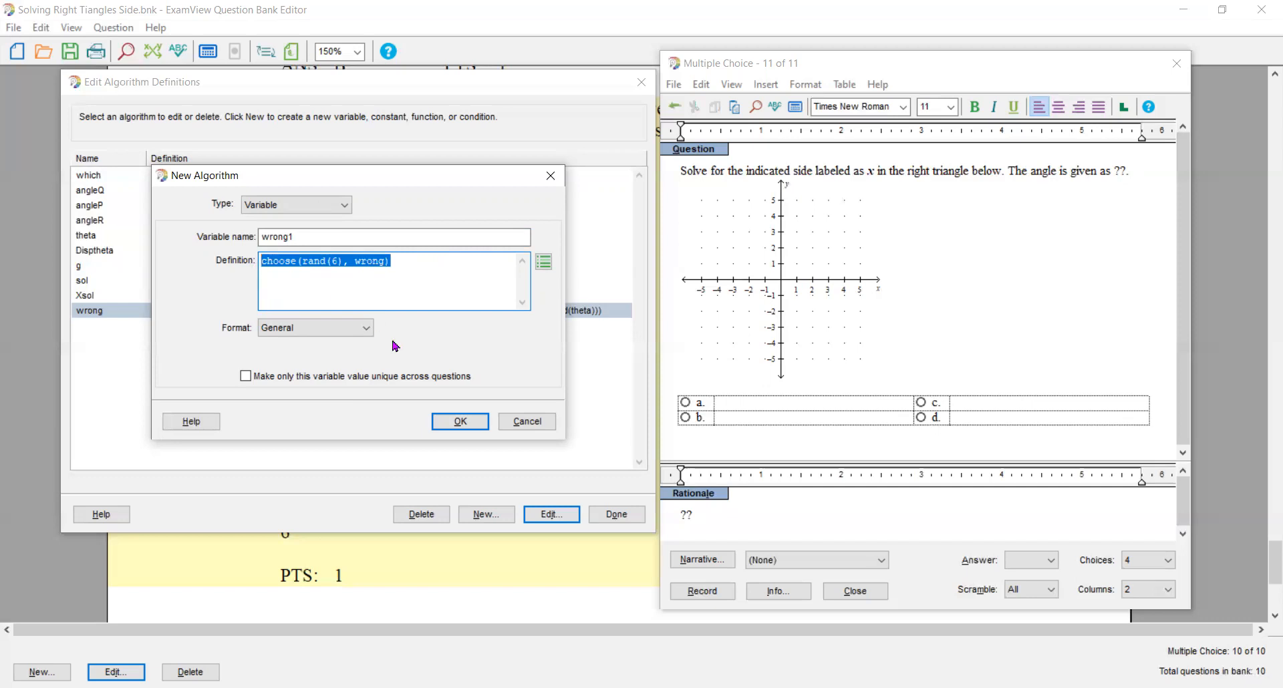
left_click(457, 421)
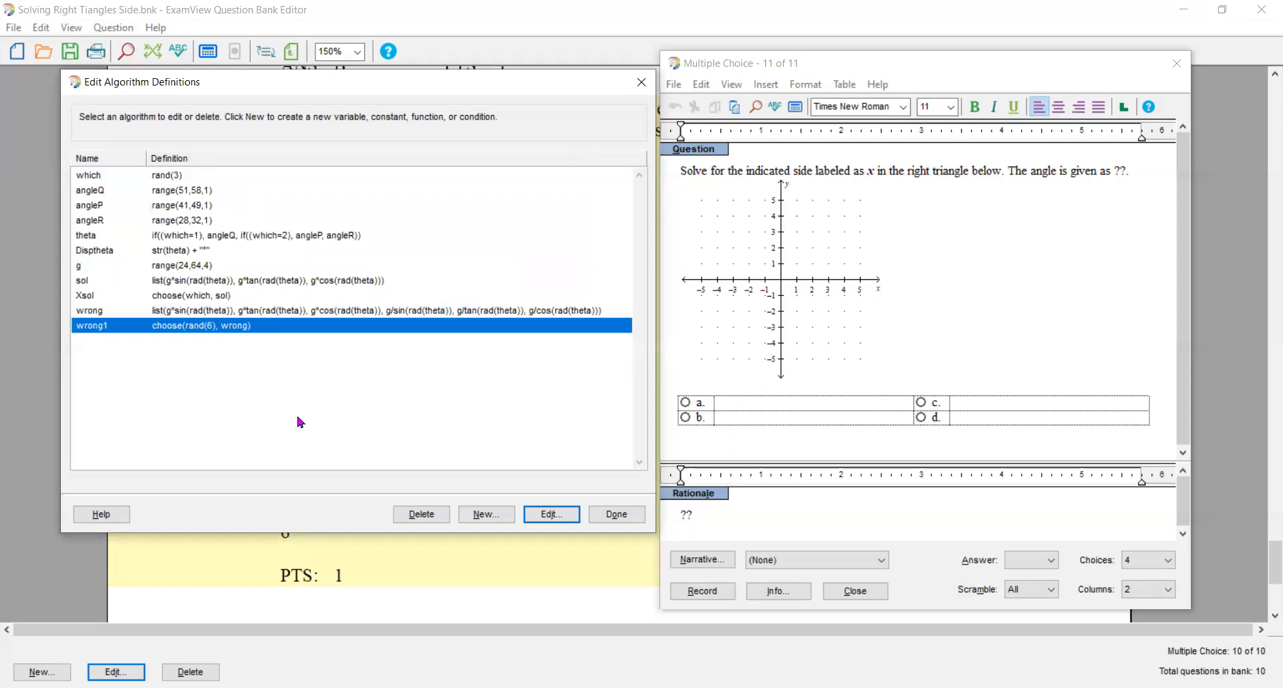
- Create the variable wrong2 with the same choose(rand(6), wrong) definition
left_click(486, 515)
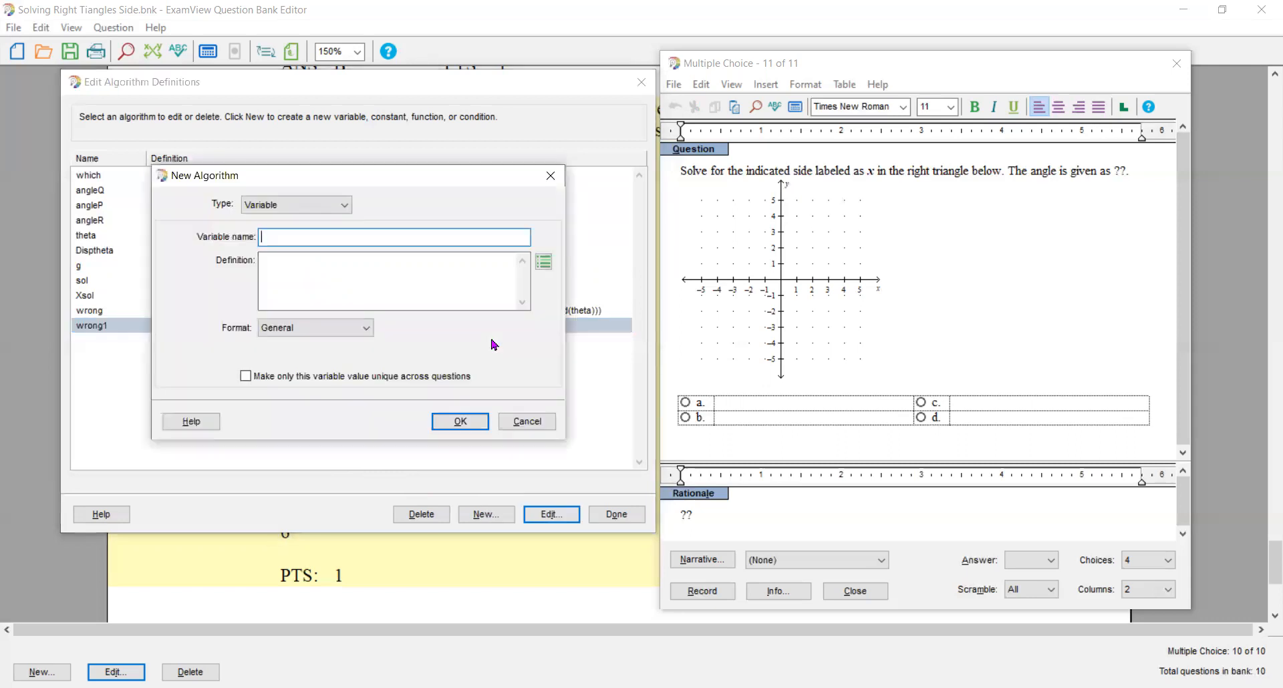
type("wrong2")
key("Tab")
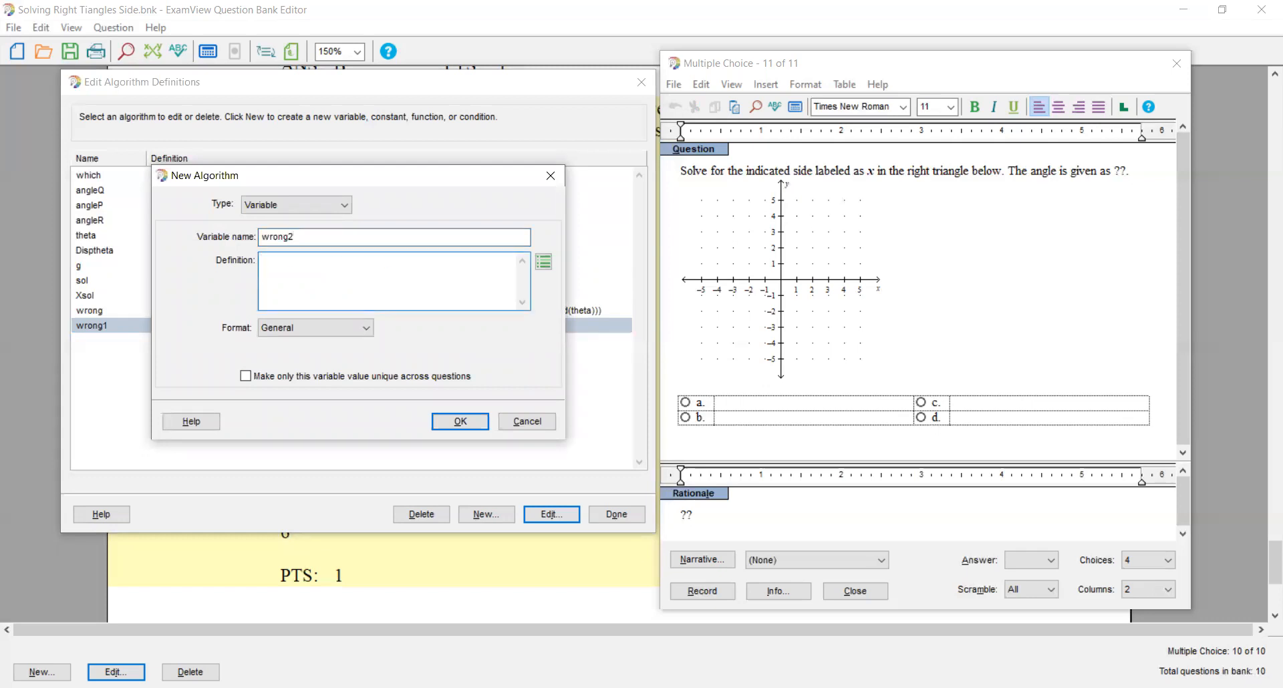
key("ctrl+v")
left_click(461, 421)
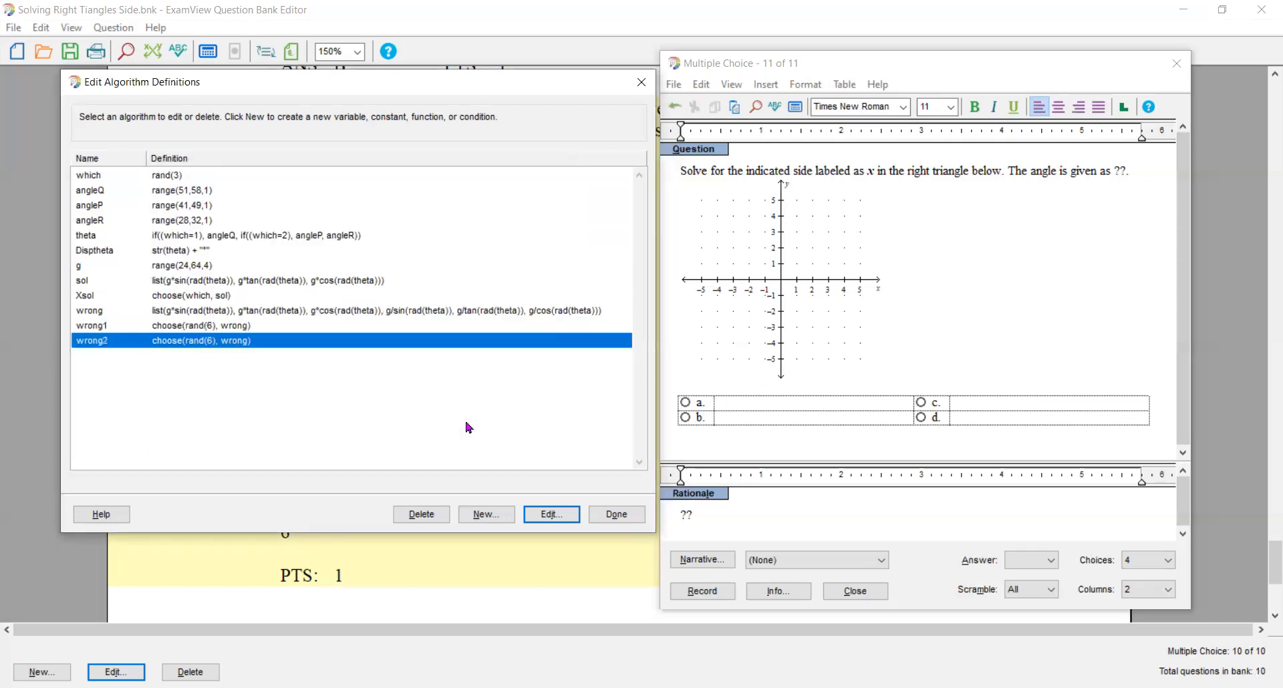
- Create the variable wrong3 defined as choose(rand(6), wrong), using Number format with 1 fixed decimal place
left_click(486, 515)
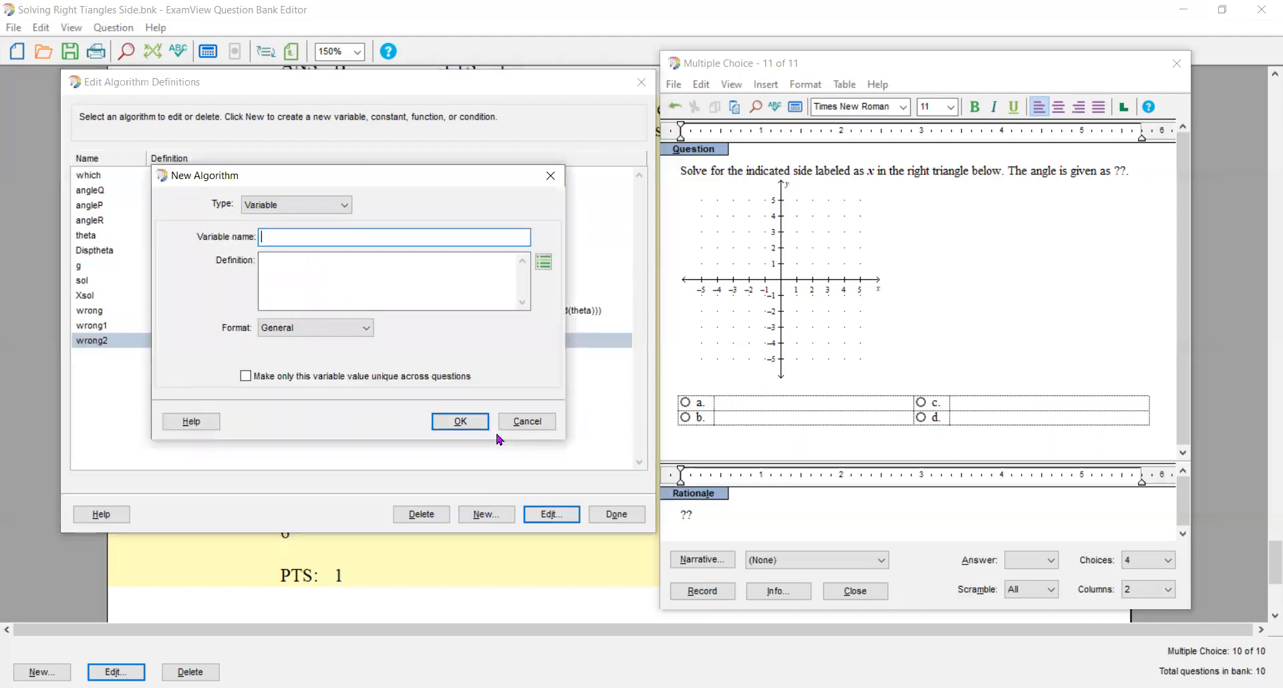
type("wrong3")
key("Tab")
key("ctrl+v")
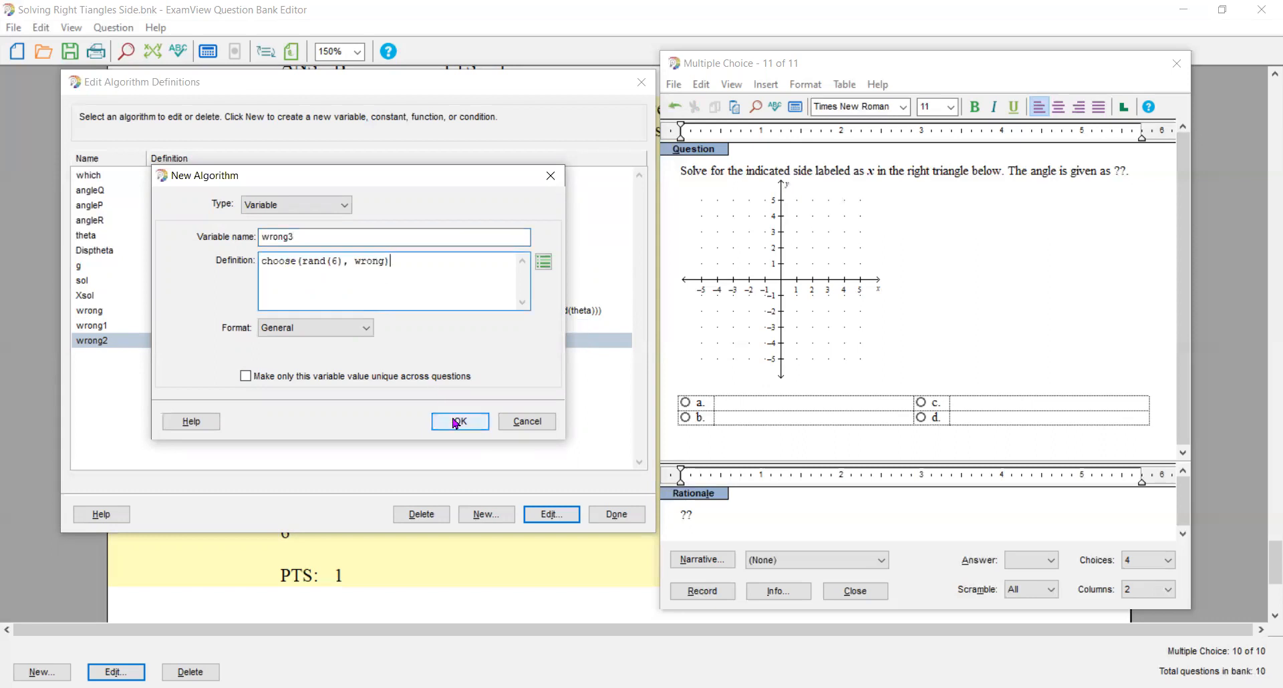
left_click(366, 330)
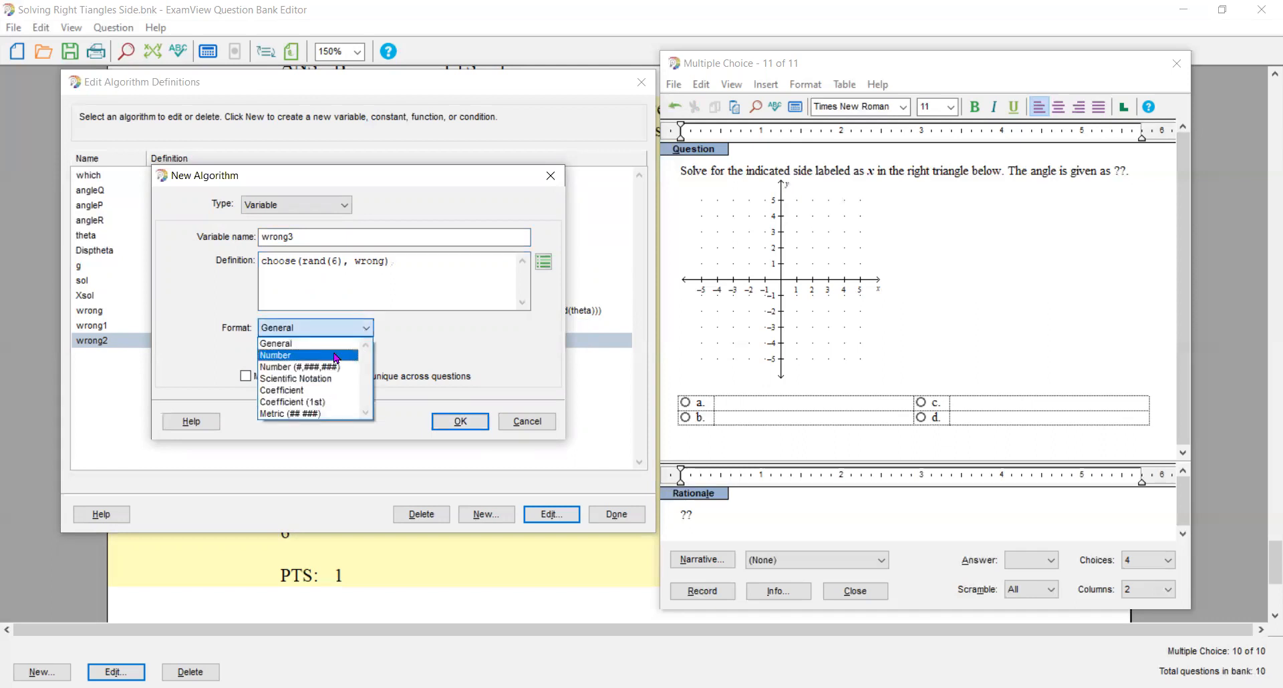
left_click(336, 358)
left_click(312, 353)
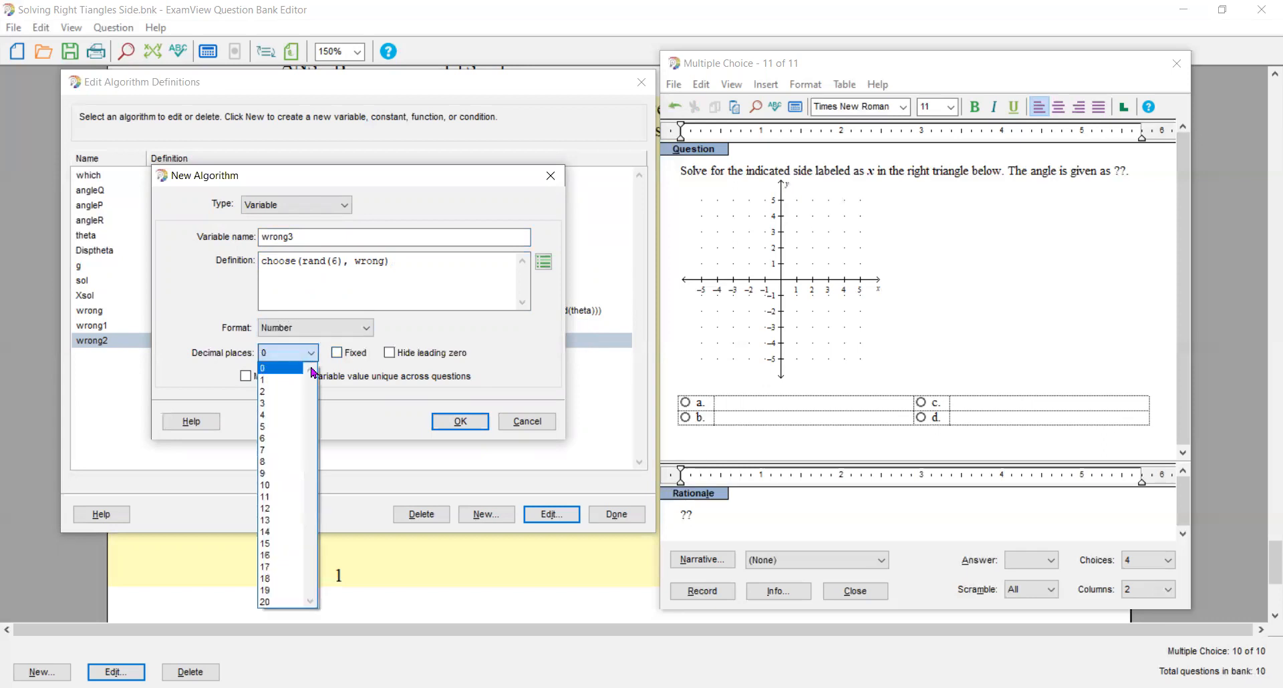
left_click(290, 381)
left_click(348, 353)
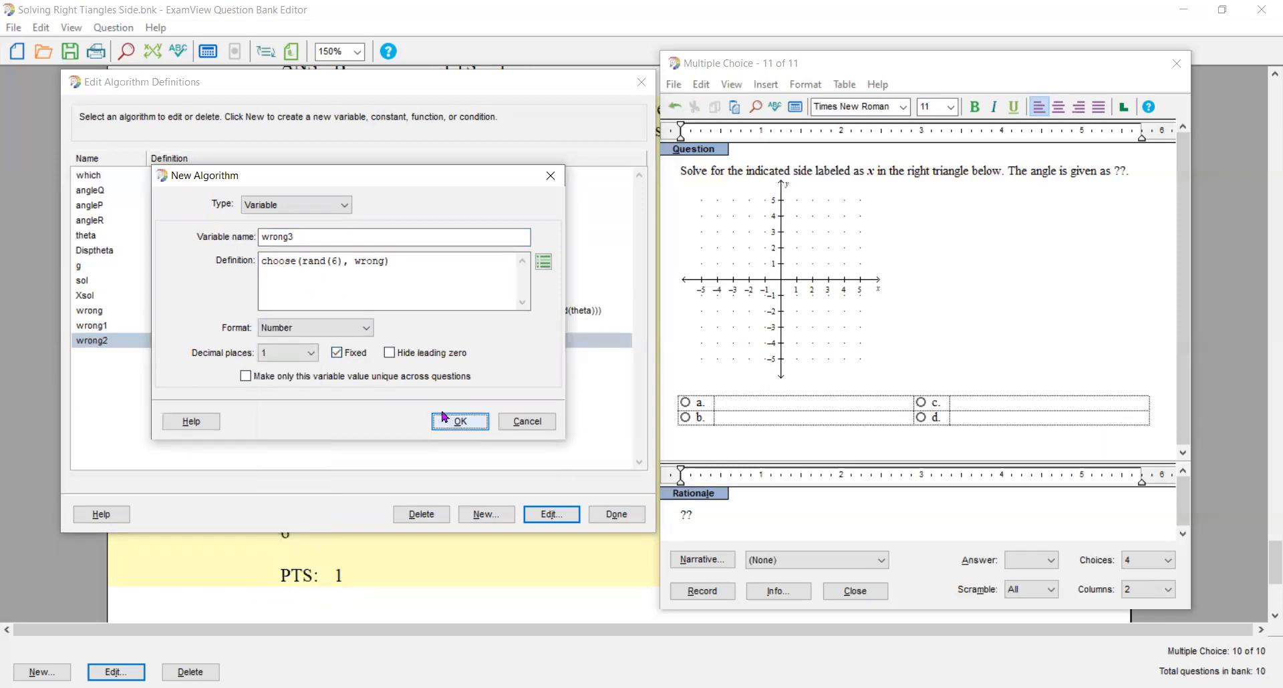
left_click(441, 417)
- Set the wrong2 variable's format to Number with 1 fixed decimal place
left_click(287, 340)
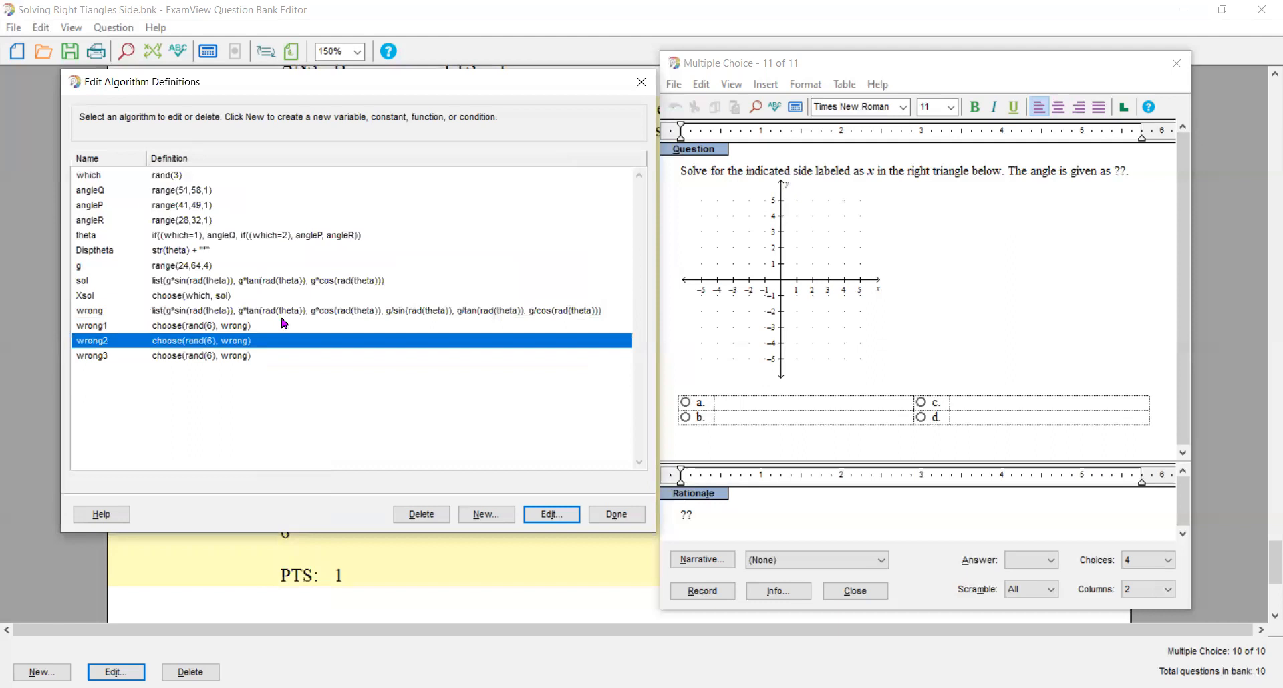
double_click(287, 340)
left_click(354, 336)
left_click(314, 352)
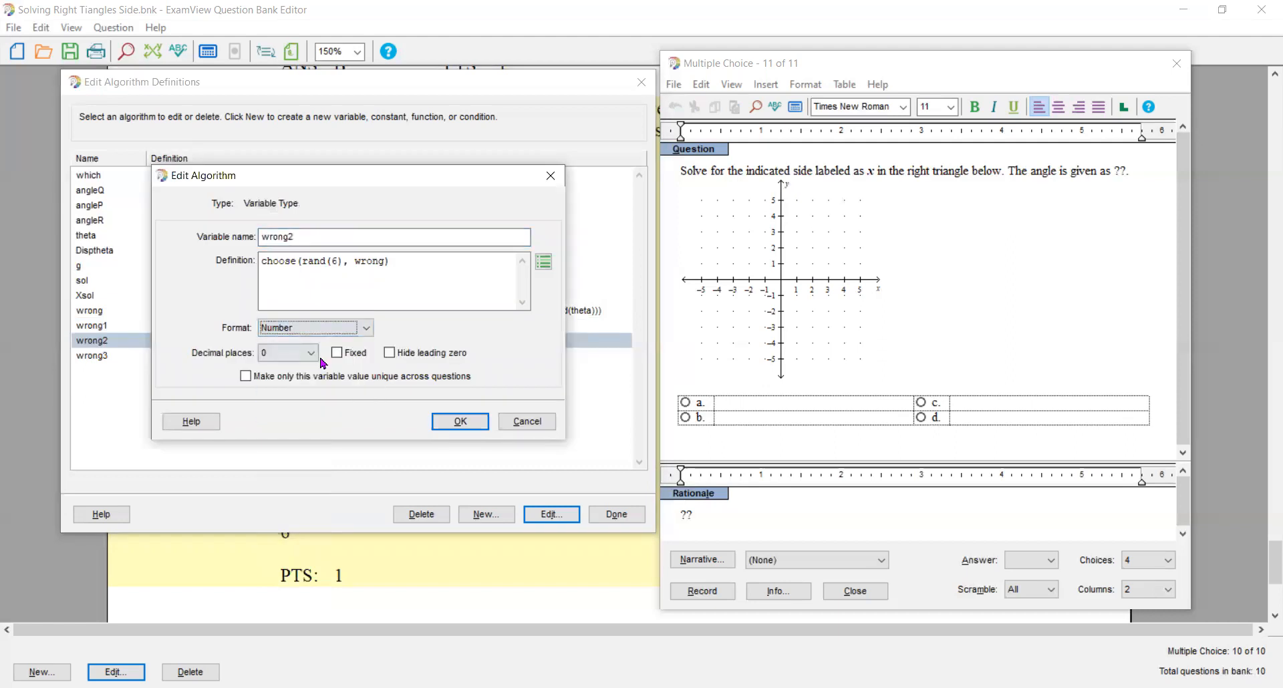
left_click(311, 359)
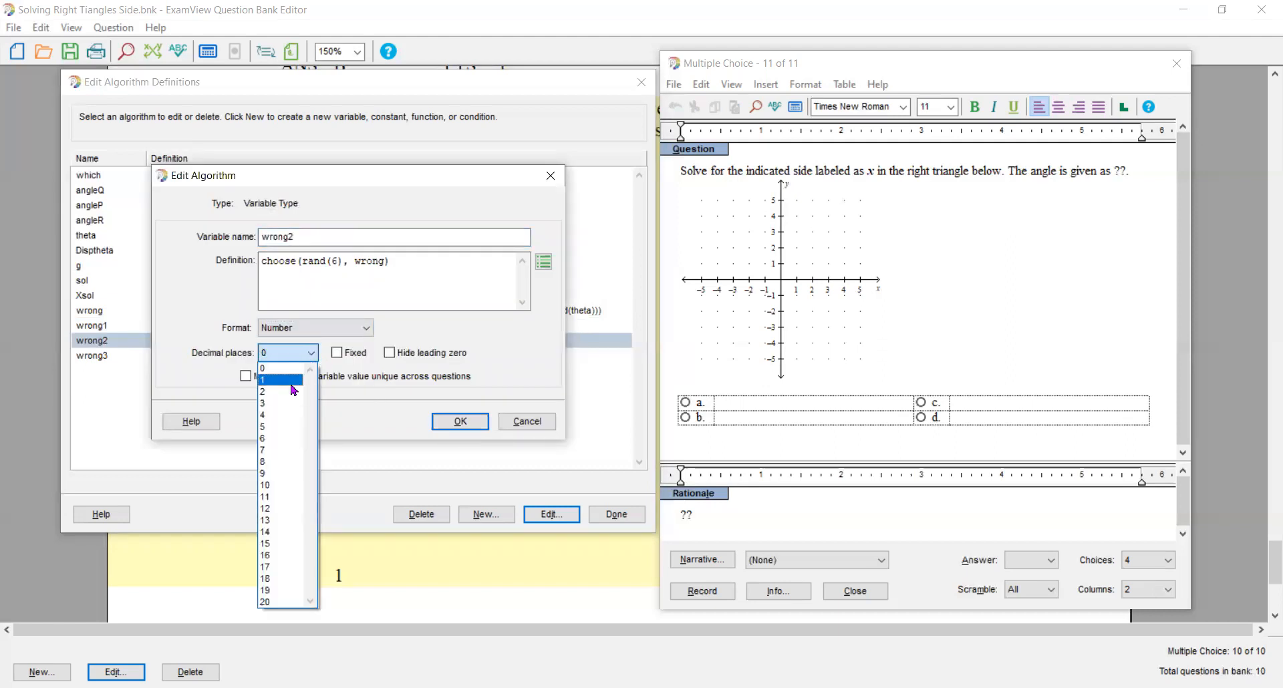
left_click(288, 380)
left_click(337, 353)
left_click(460, 421)
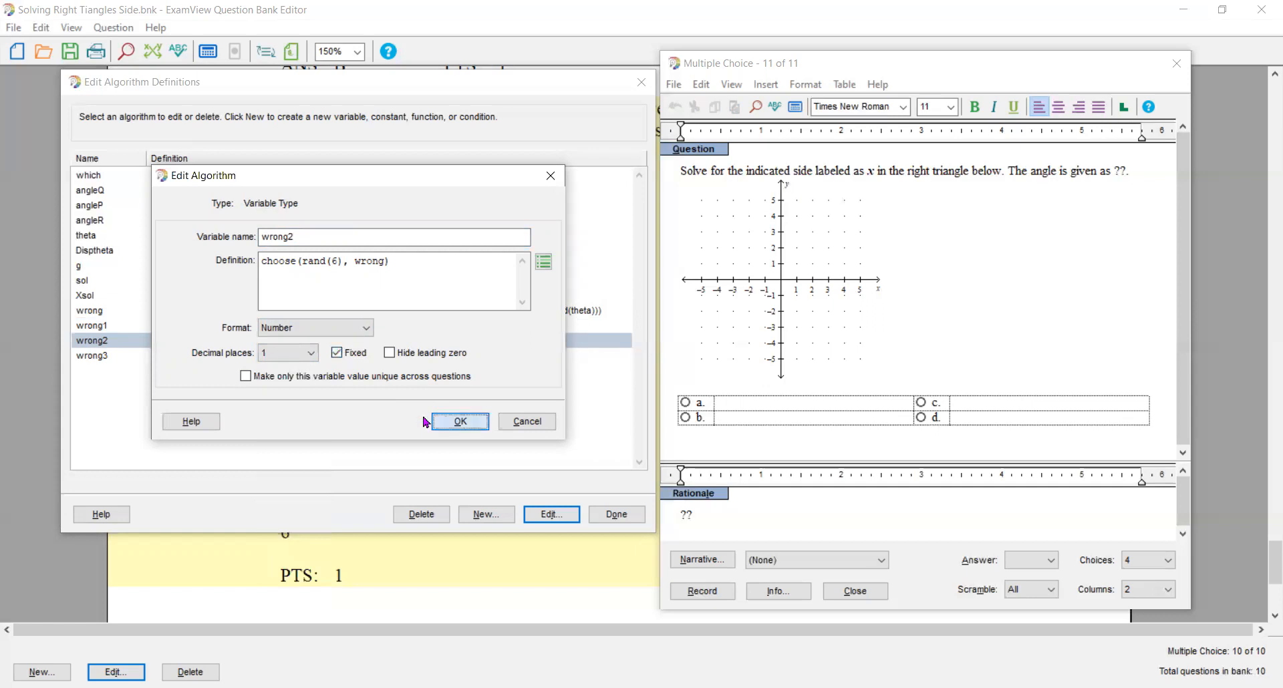
- Set the wrong1 variable's format to Number with 1 fixed decimal place and finish editing the algorithm definitions
left_click(226, 332)
double_click(299, 332)
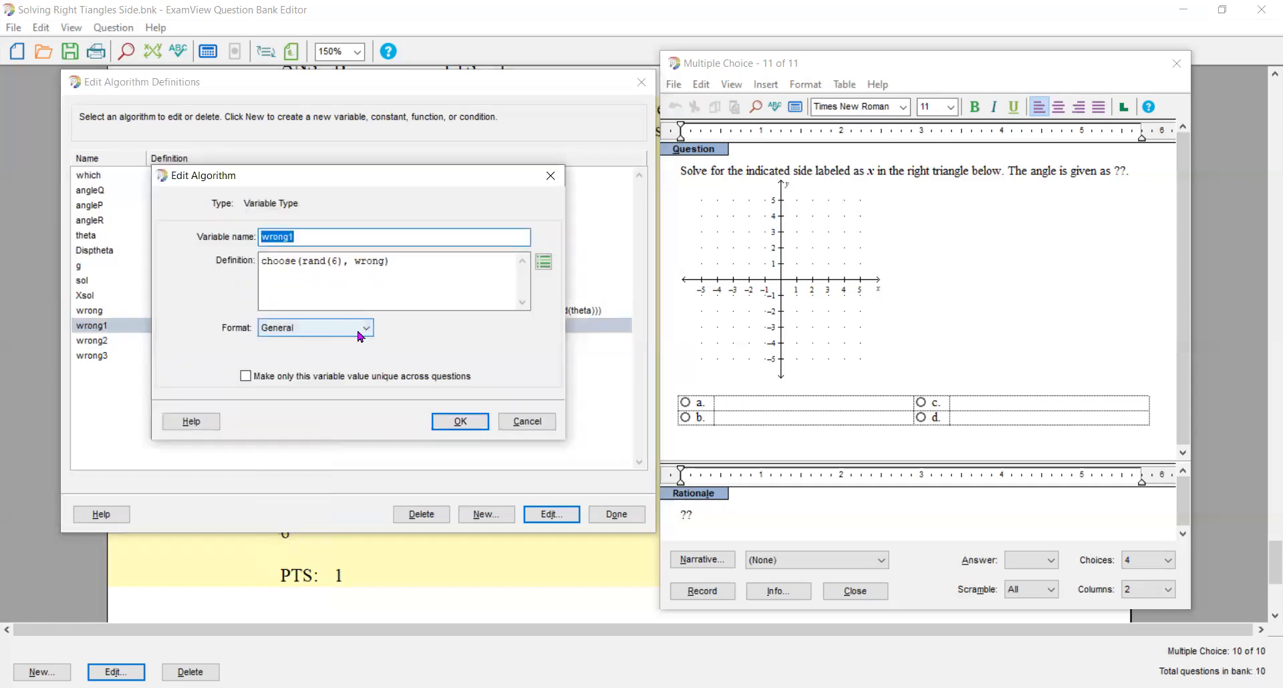
left_click(368, 328)
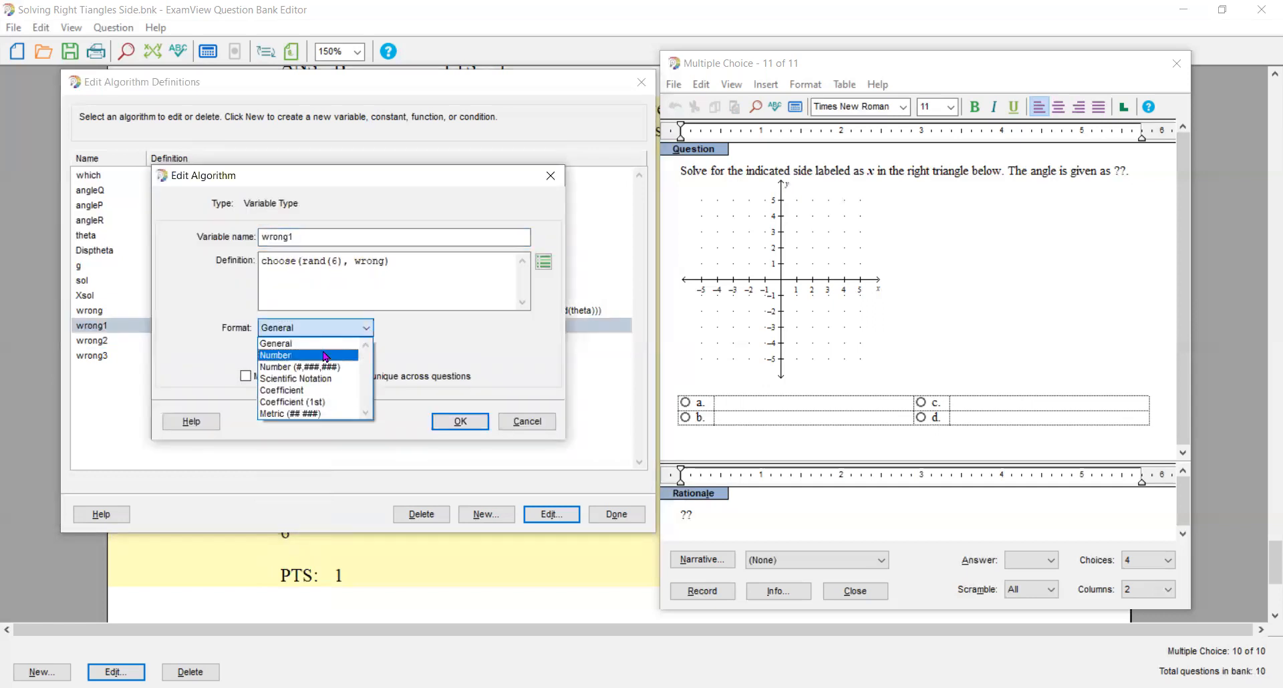
left_click(326, 355)
left_click(336, 353)
left_click(310, 353)
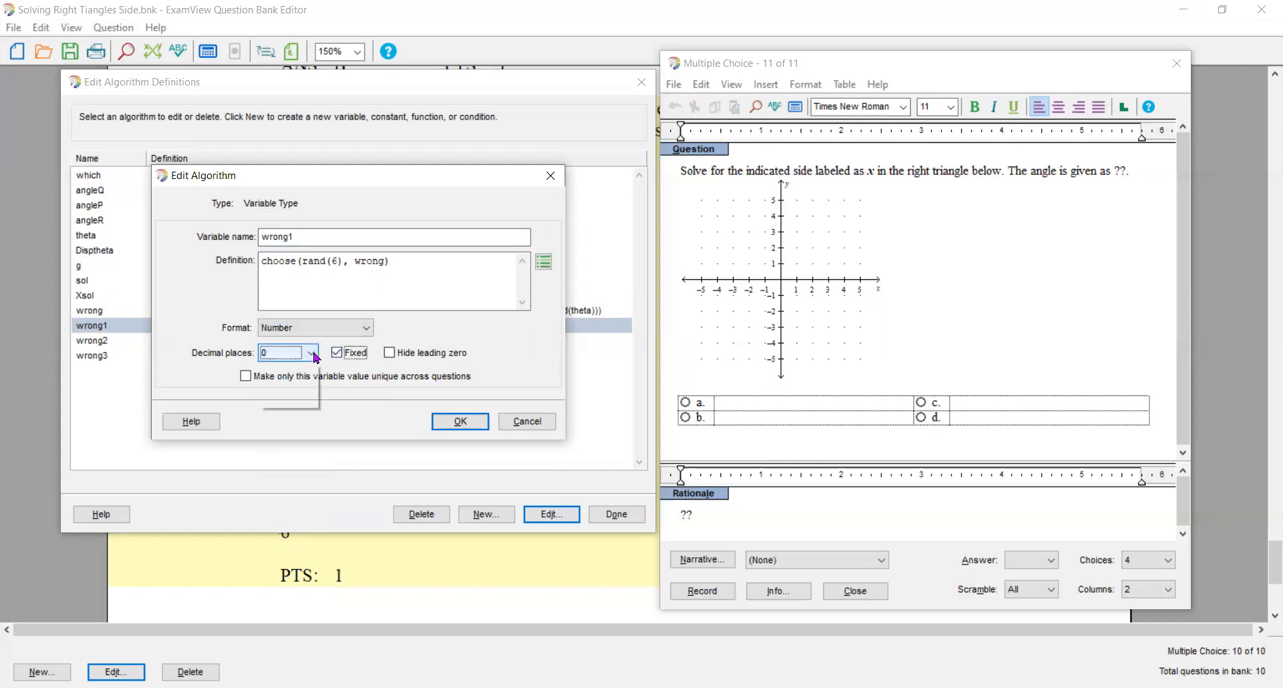
left_click(281, 380)
left_click(450, 425)
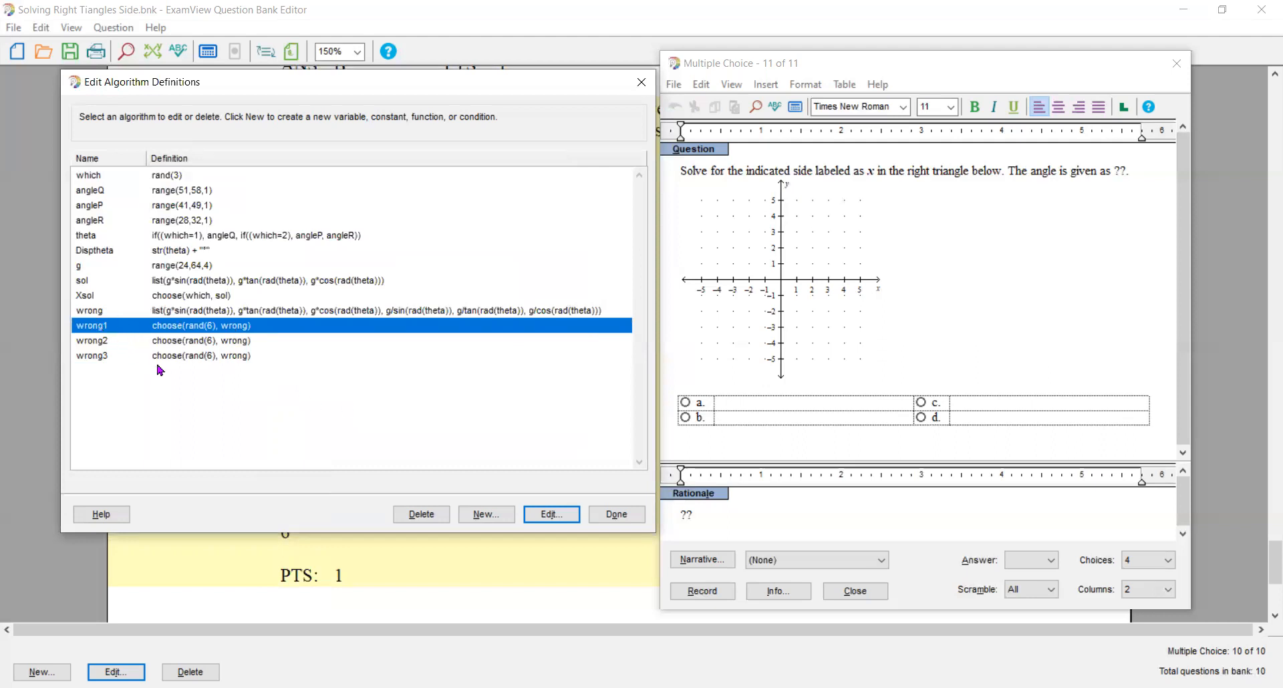
left_click(616, 519)
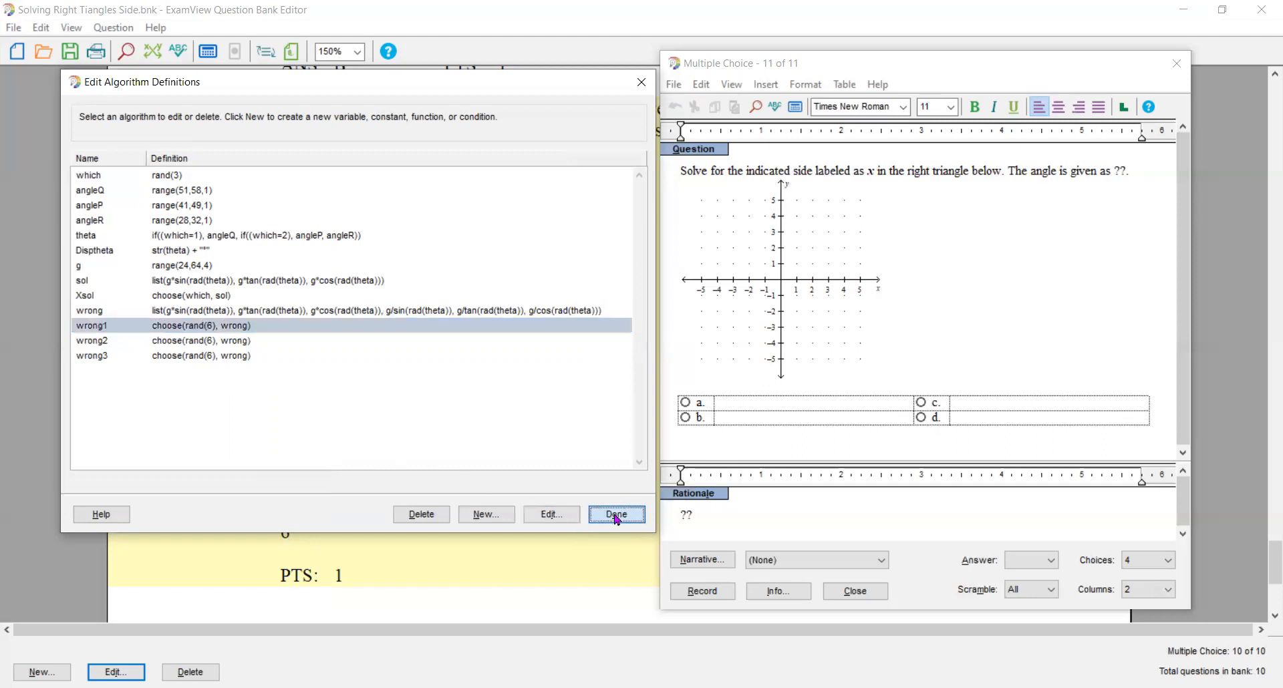
- Mark choice a as the correct answer and insert the Xsol variable as its text
left_click(684, 402)
left_click(716, 405)
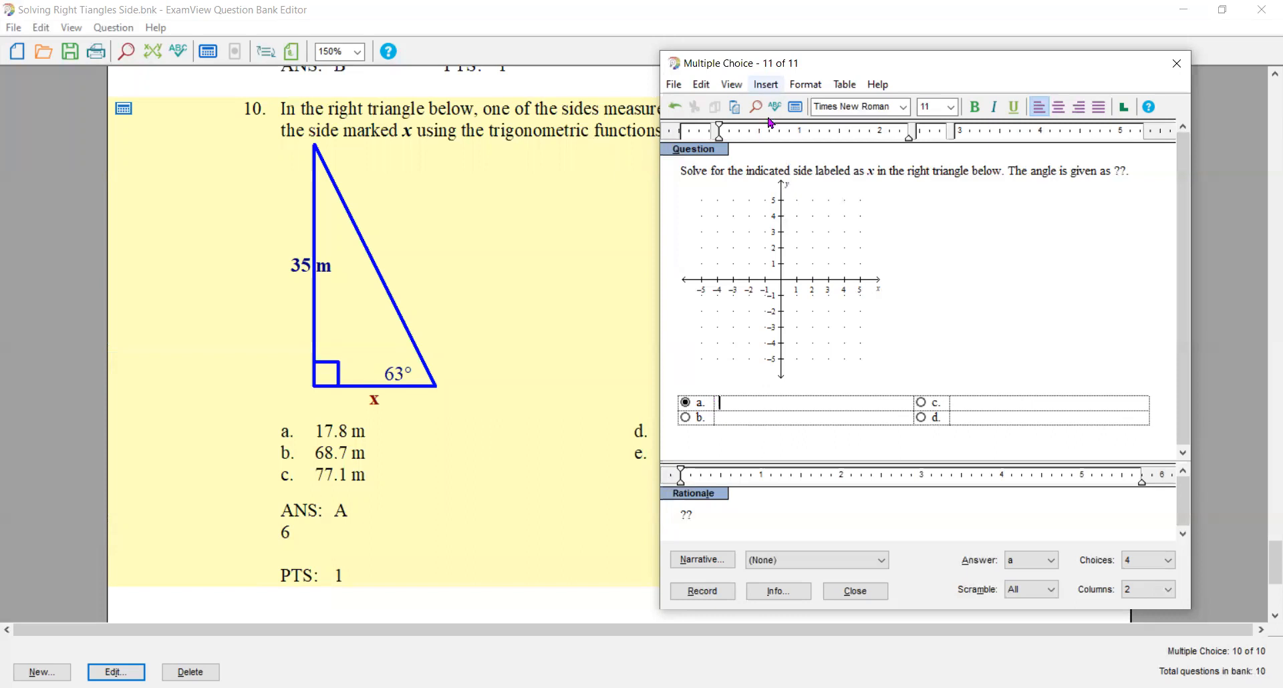
left_click(766, 84)
left_click(790, 178)
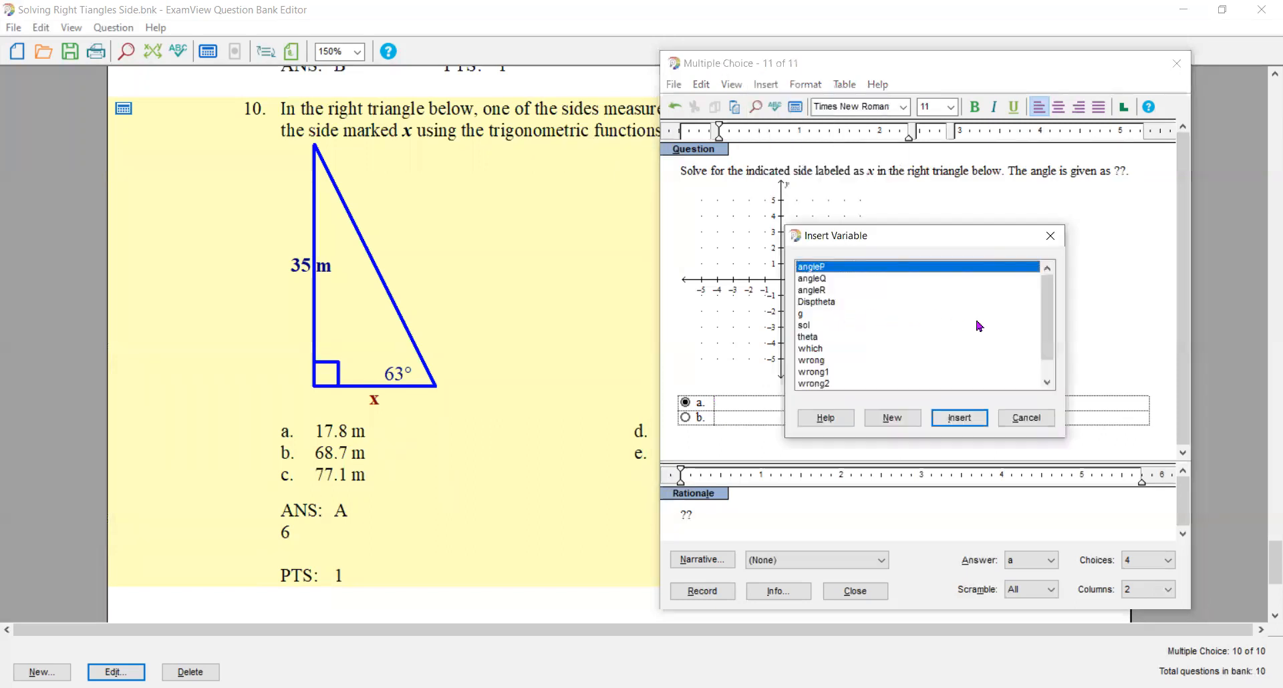
left_click_drag(1051, 319, 1056, 349)
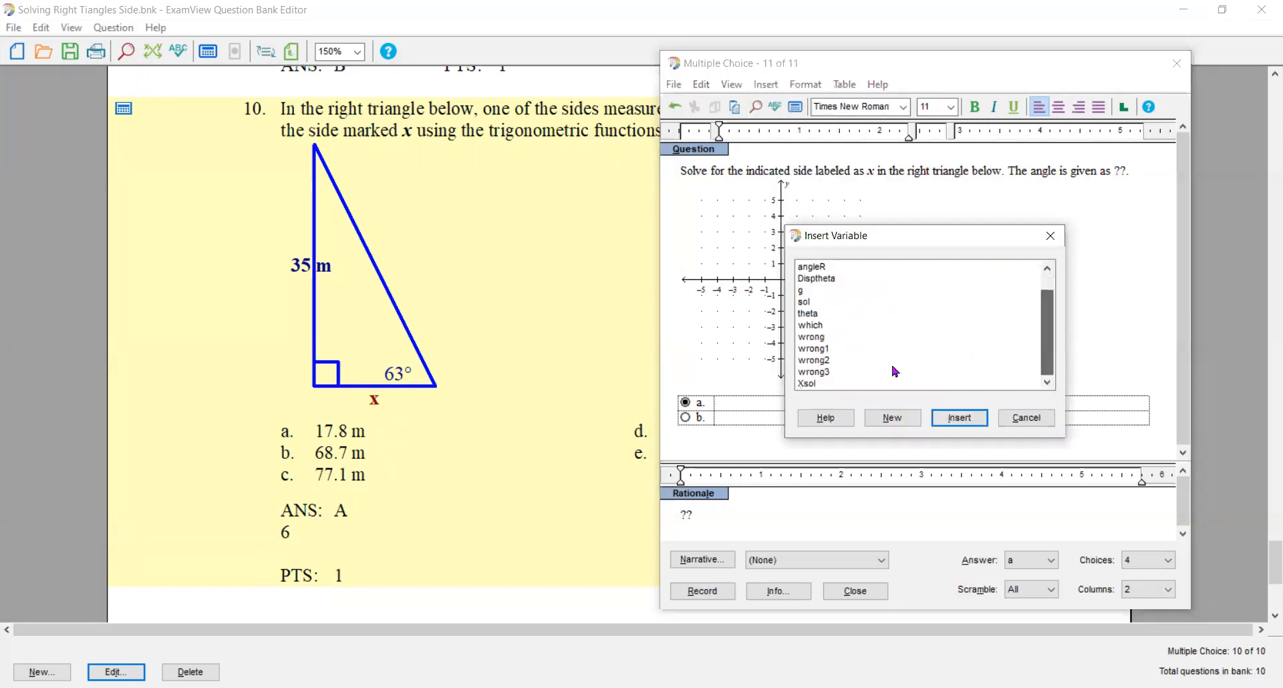
left_click(808, 385)
left_click(949, 417)
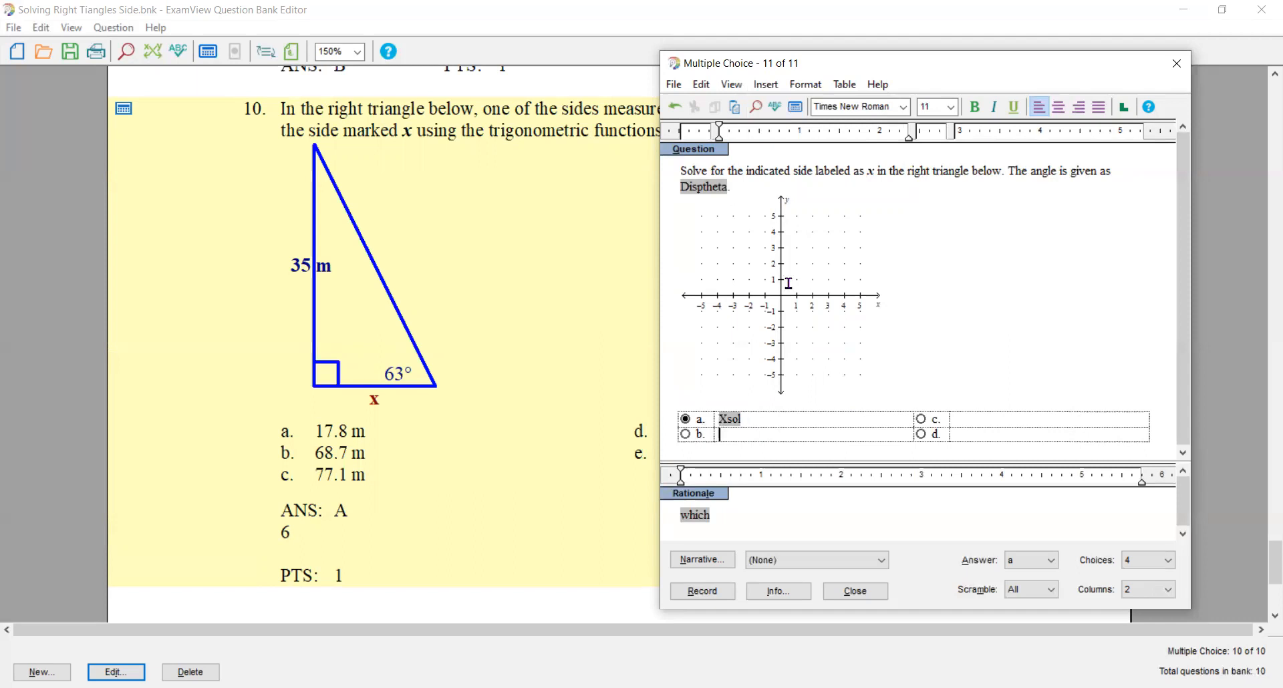
- Insert the wrong1 variable as the text of choice b
left_click(768, 86)
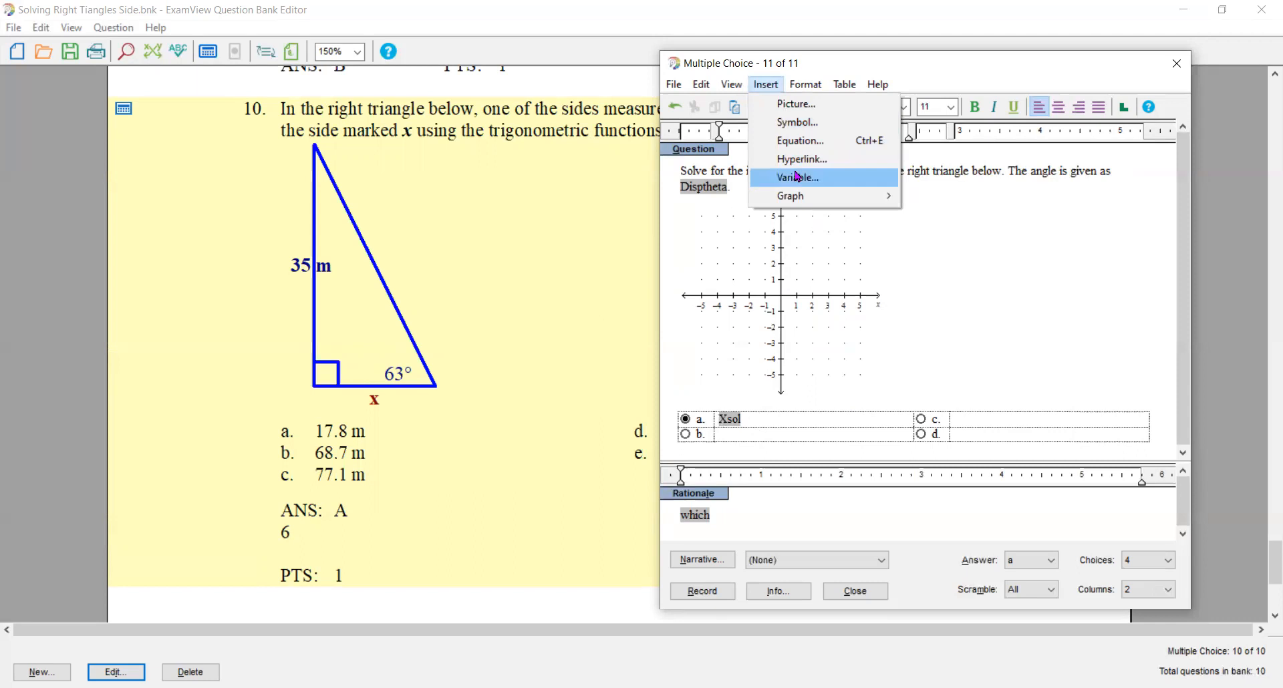
left_click(797, 176)
left_click(821, 373)
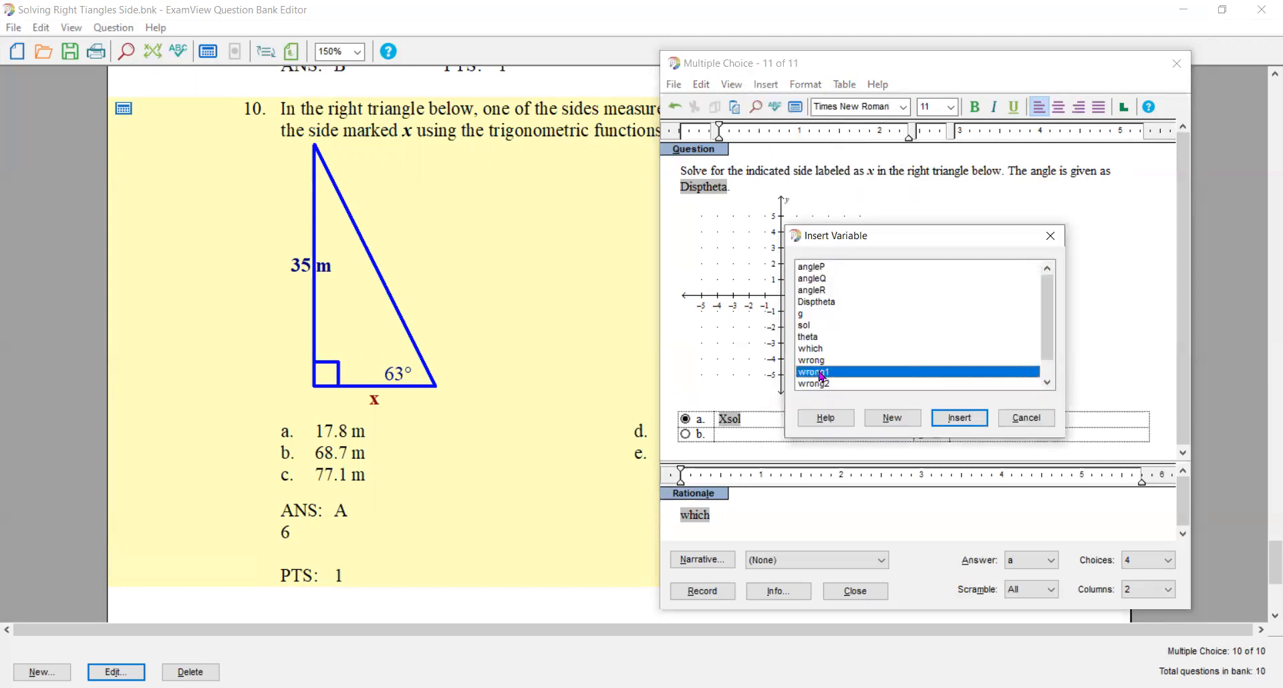
double_click(819, 371)
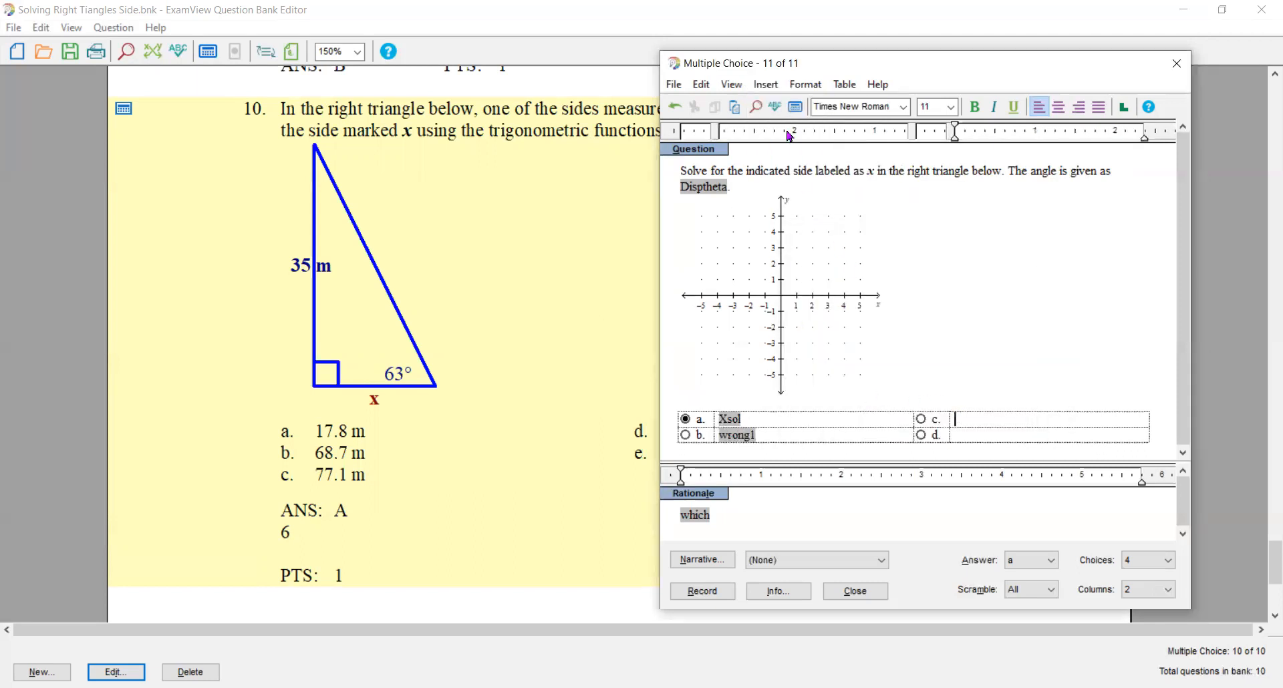
- Insert the wrong2 variable as the text of choice c
left_click(767, 87)
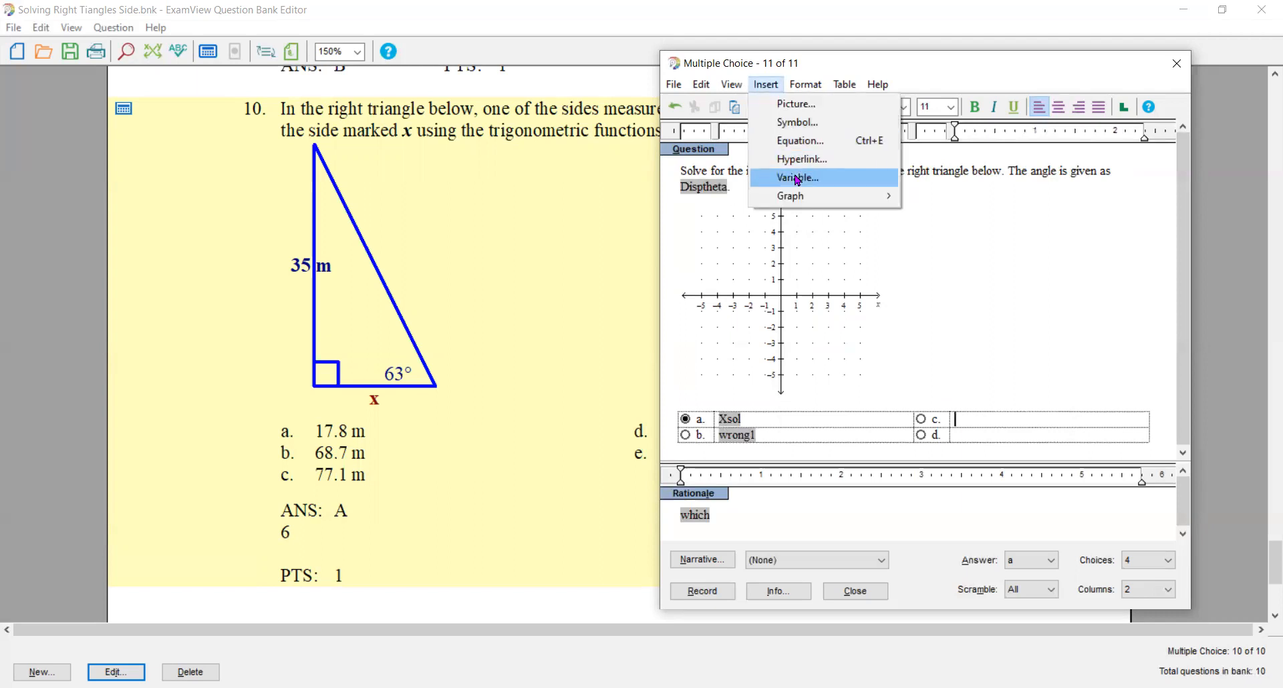
left_click(797, 179)
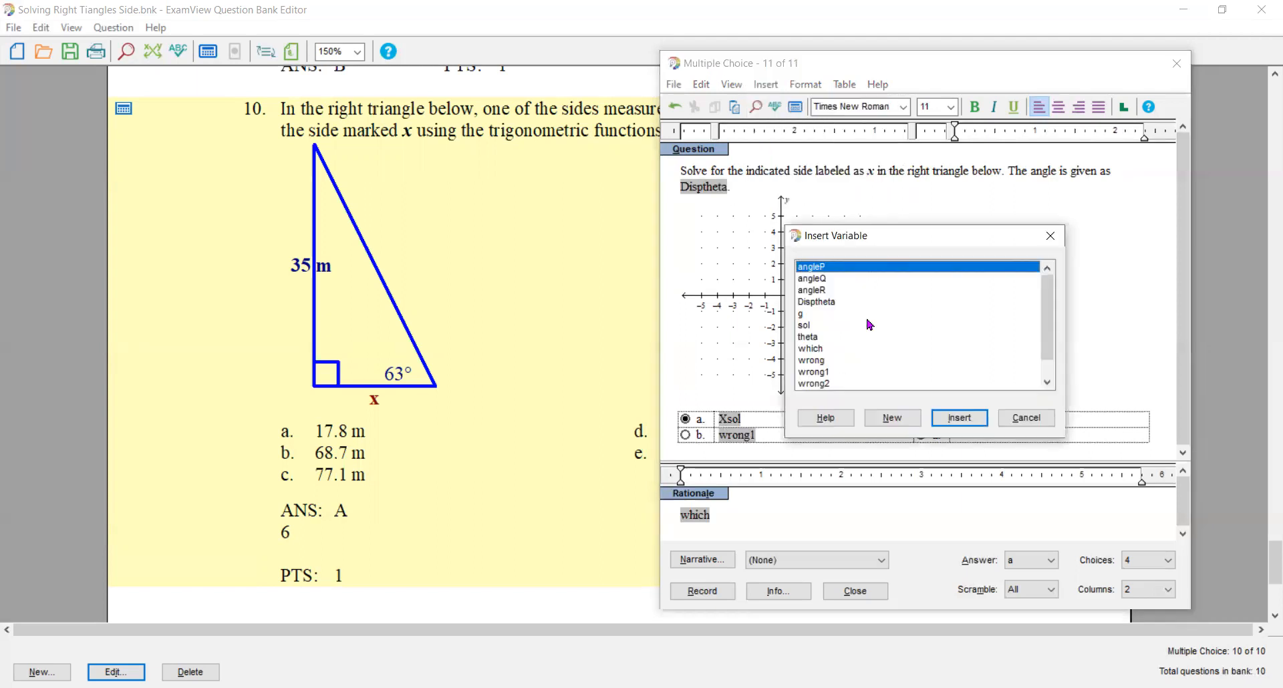
left_click(835, 385)
left_click(958, 417)
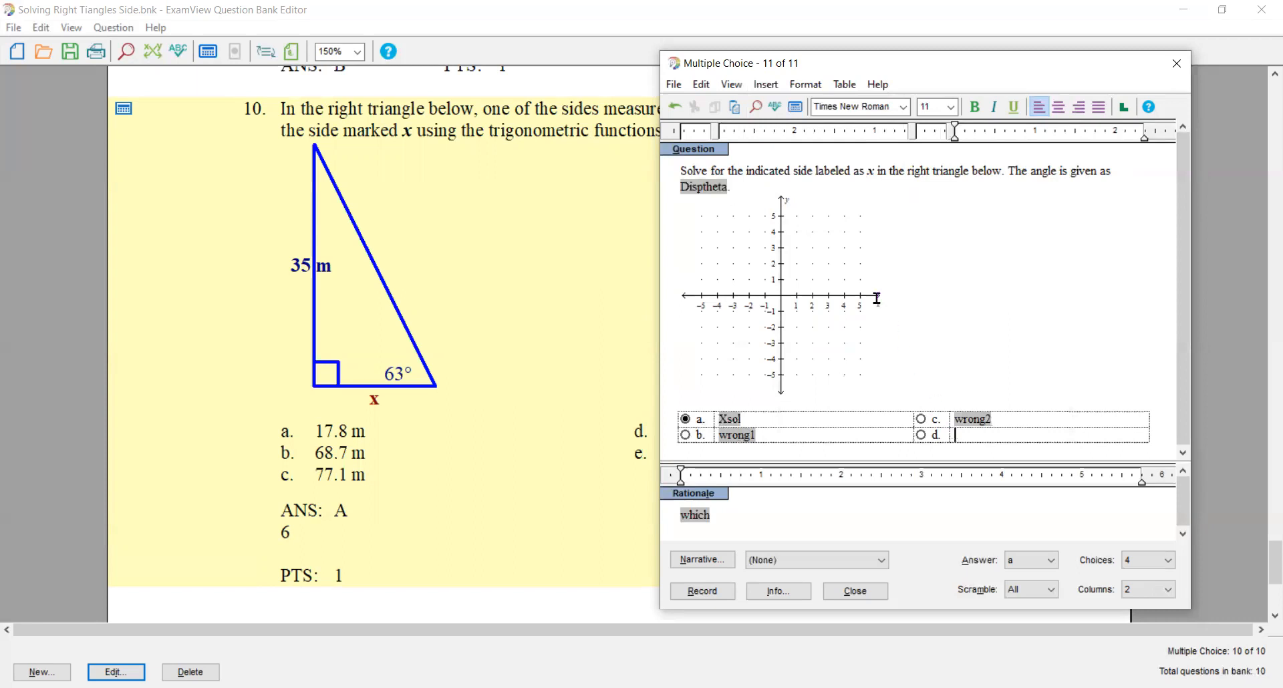
- Insert the wrong3 variable as the text of choice d
left_click(766, 85)
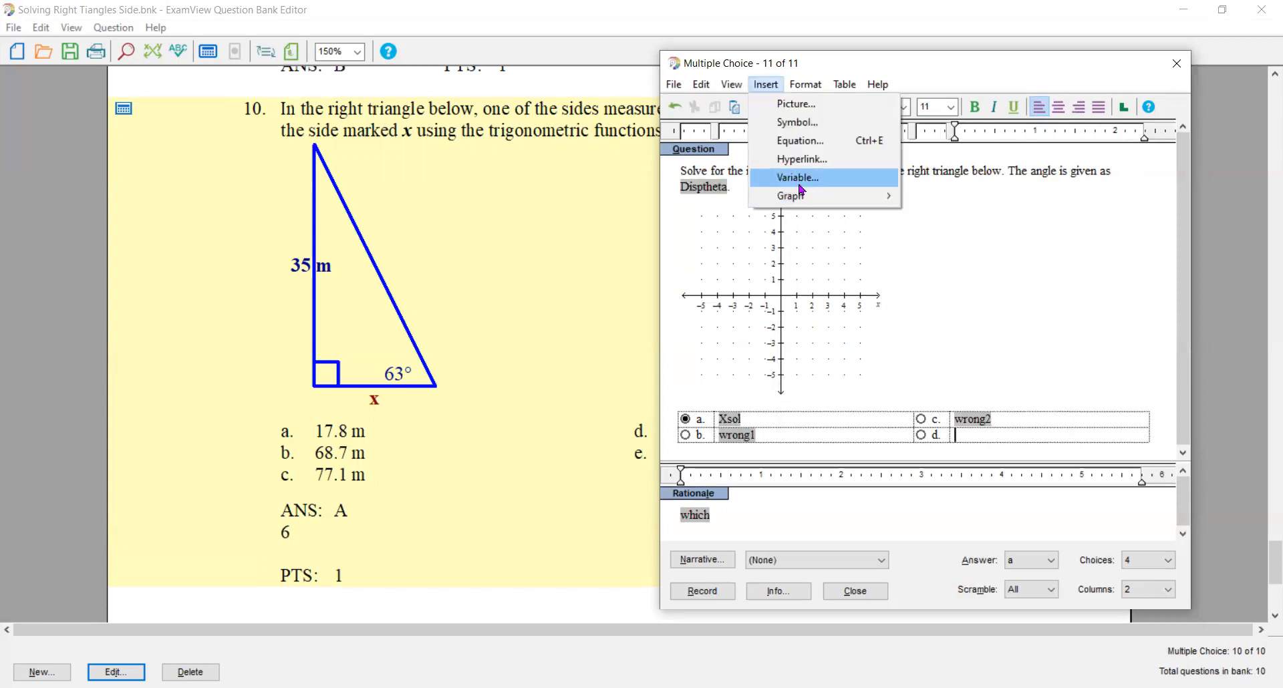
left_click(802, 178)
scroll(1049, 328, "down", 3)
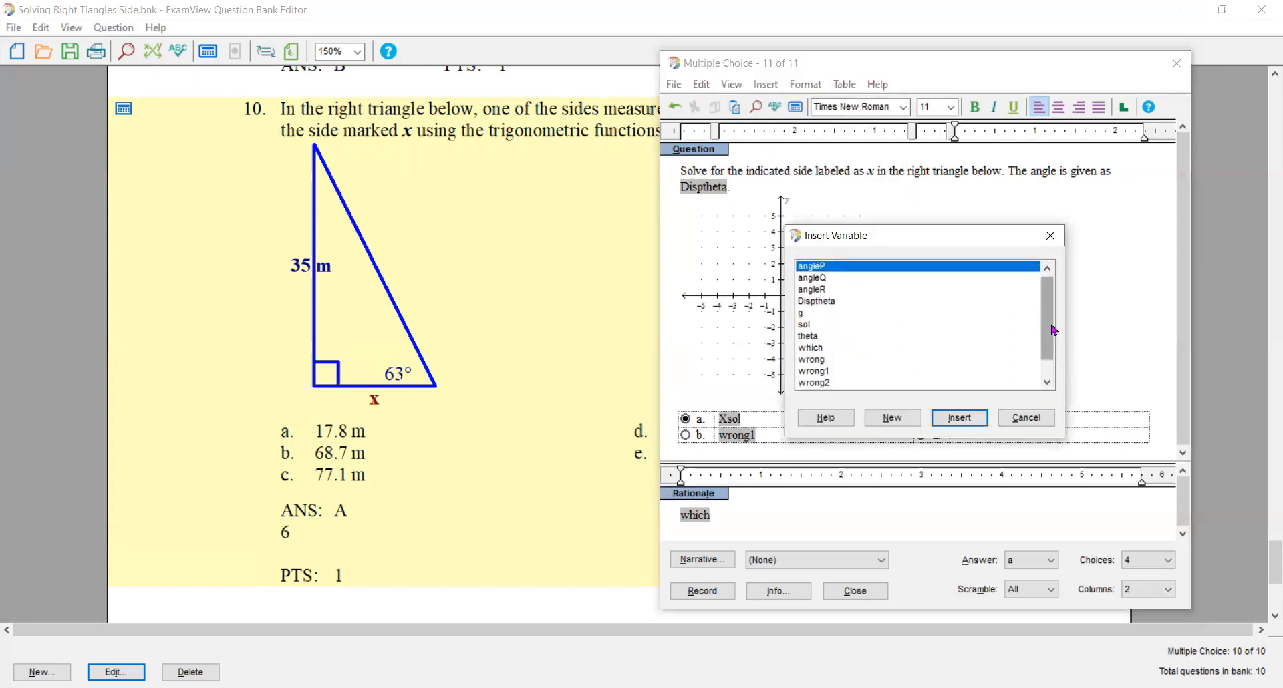
left_click(814, 372)
left_click(959, 418)
- Recalculate the question's values several times to check the triangle pictures and the four choices
left_click(794, 108)
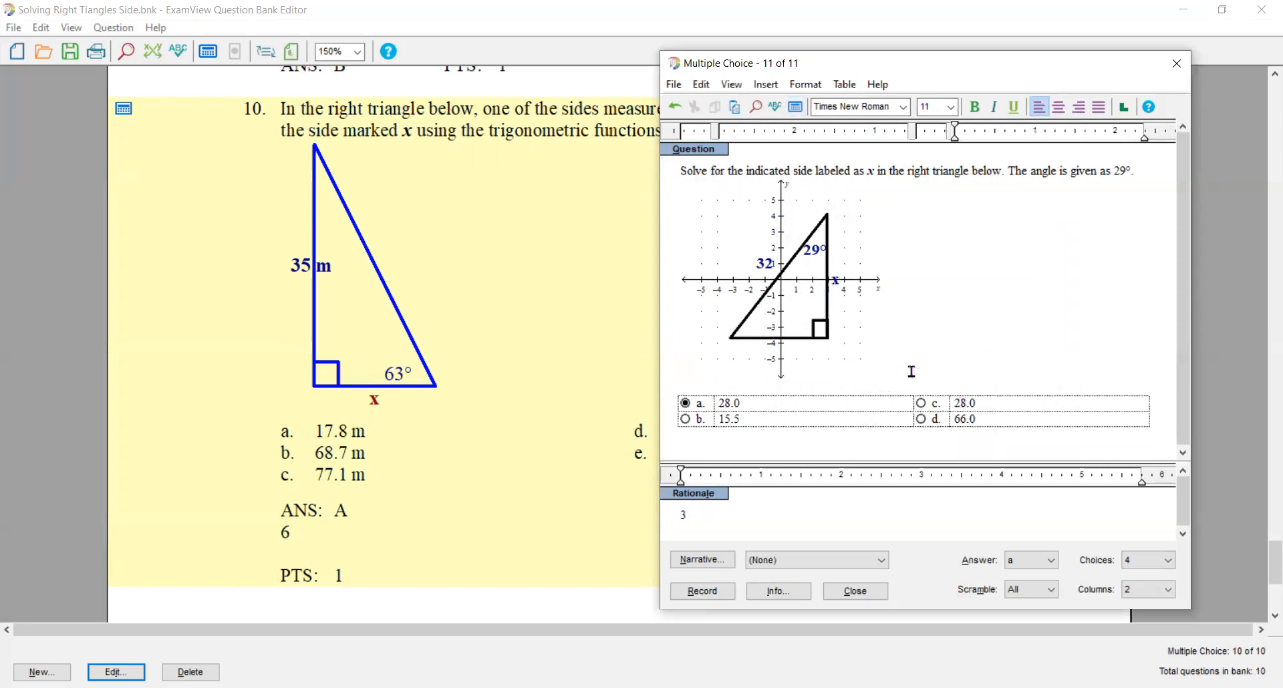
left_click(795, 107)
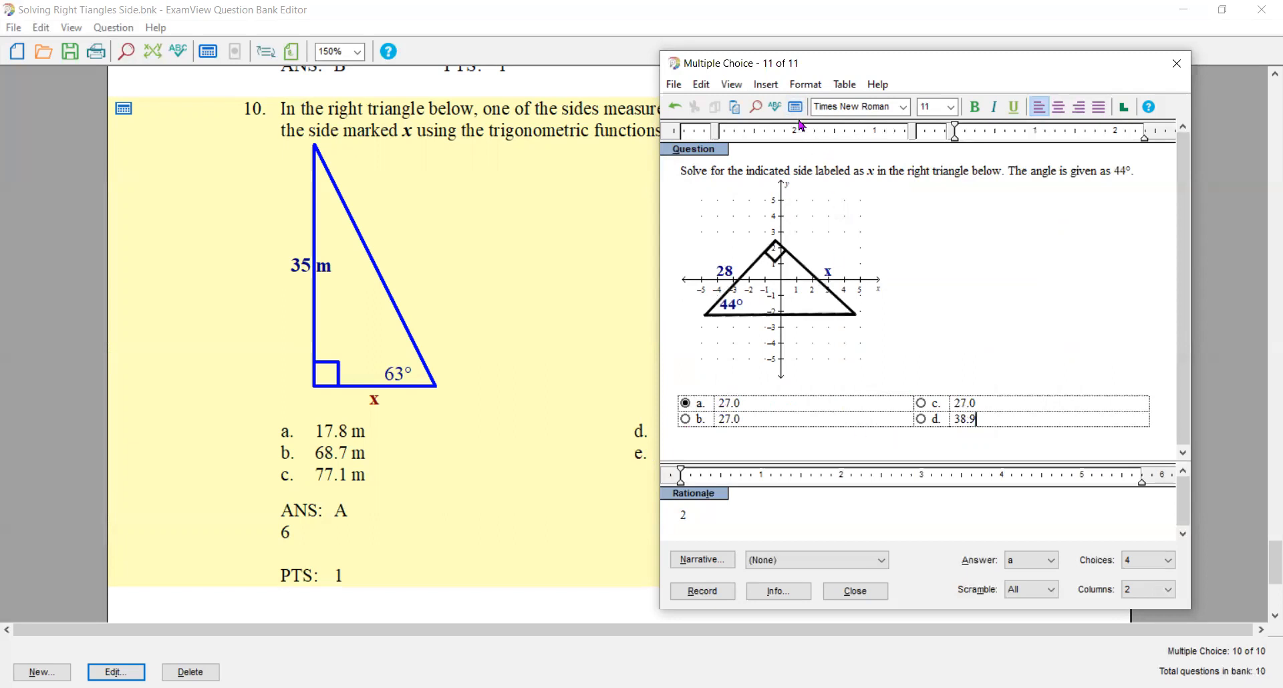
left_click(795, 108)
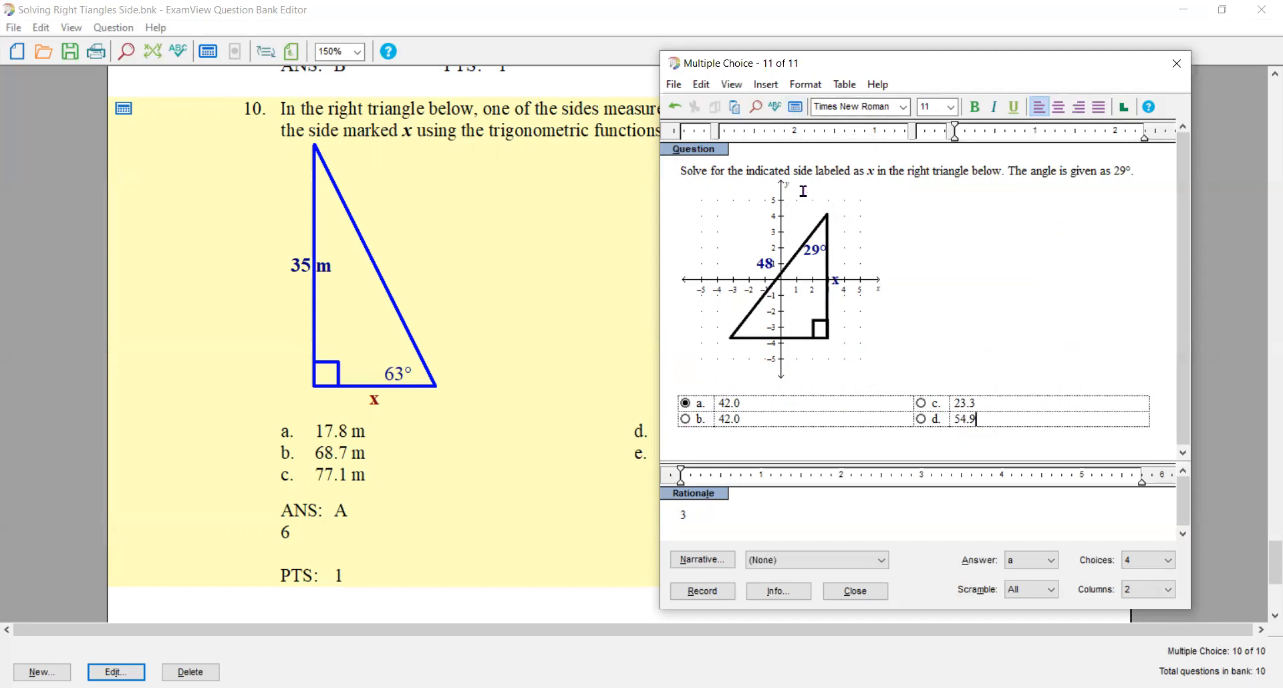
left_click(794, 108)
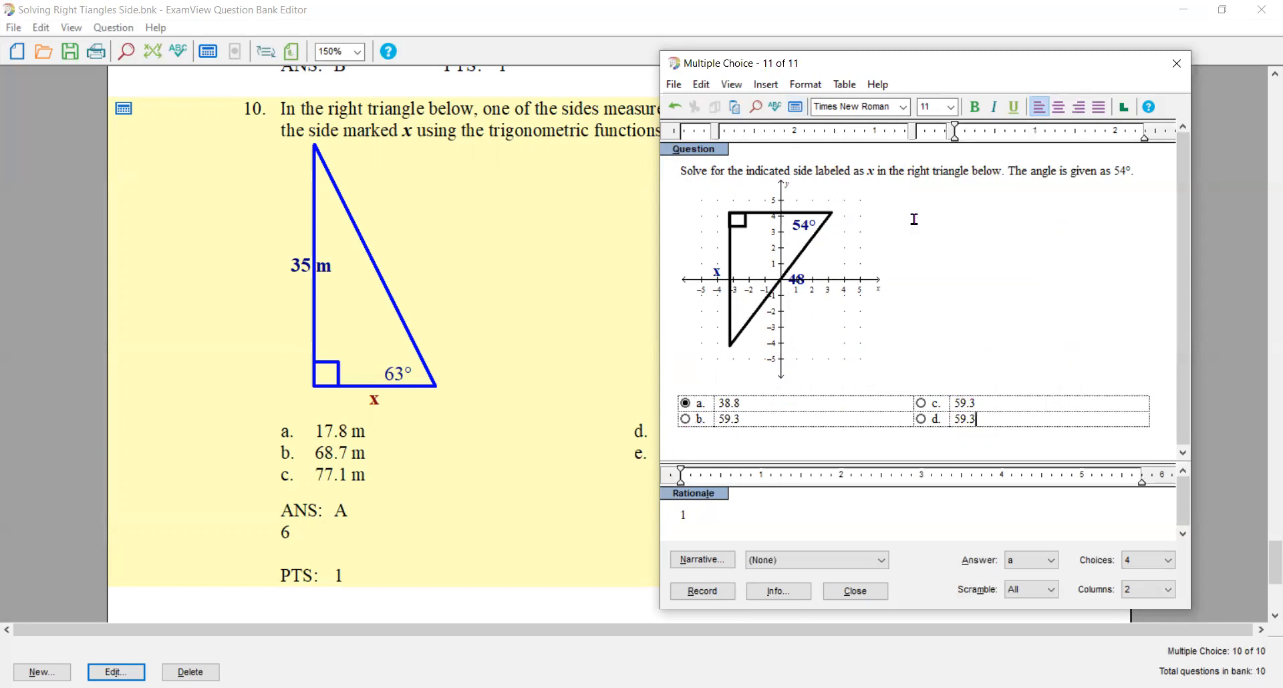
- Add the condition isunique(xsol, wrong1, wrong2, wrong3) to the question's algorithm definitions and finish editing them
left_click(1134, 175)
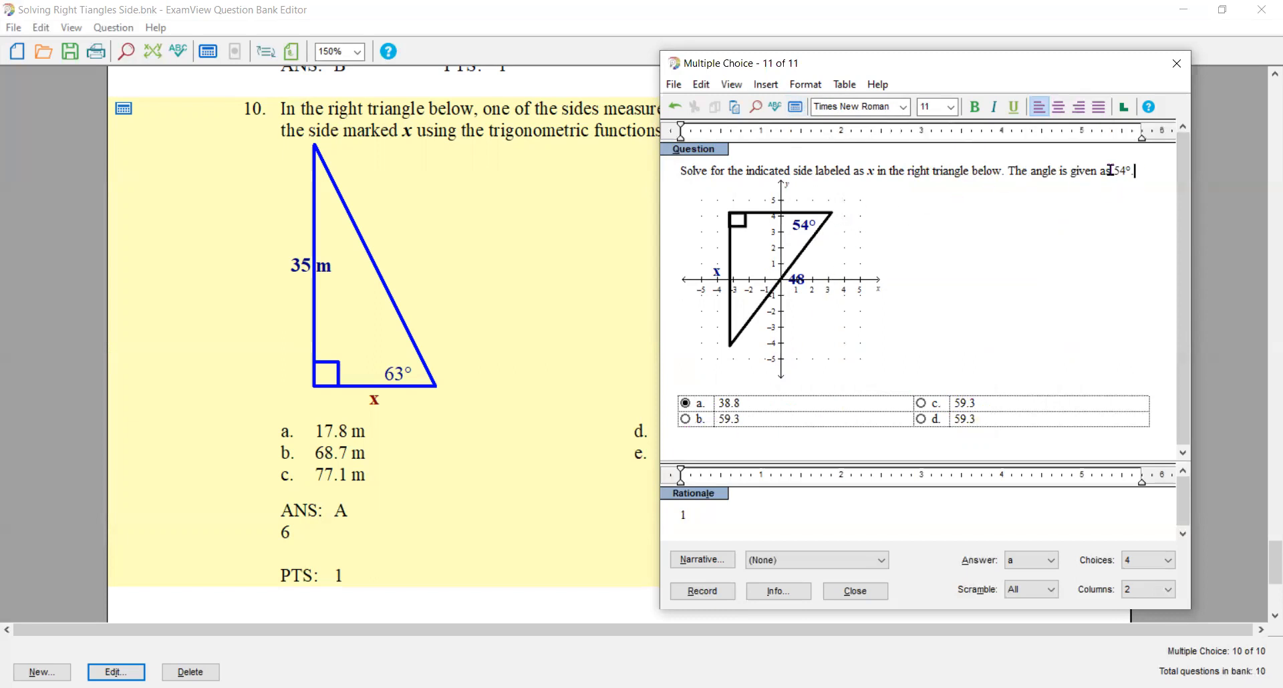
double_click(1111, 172)
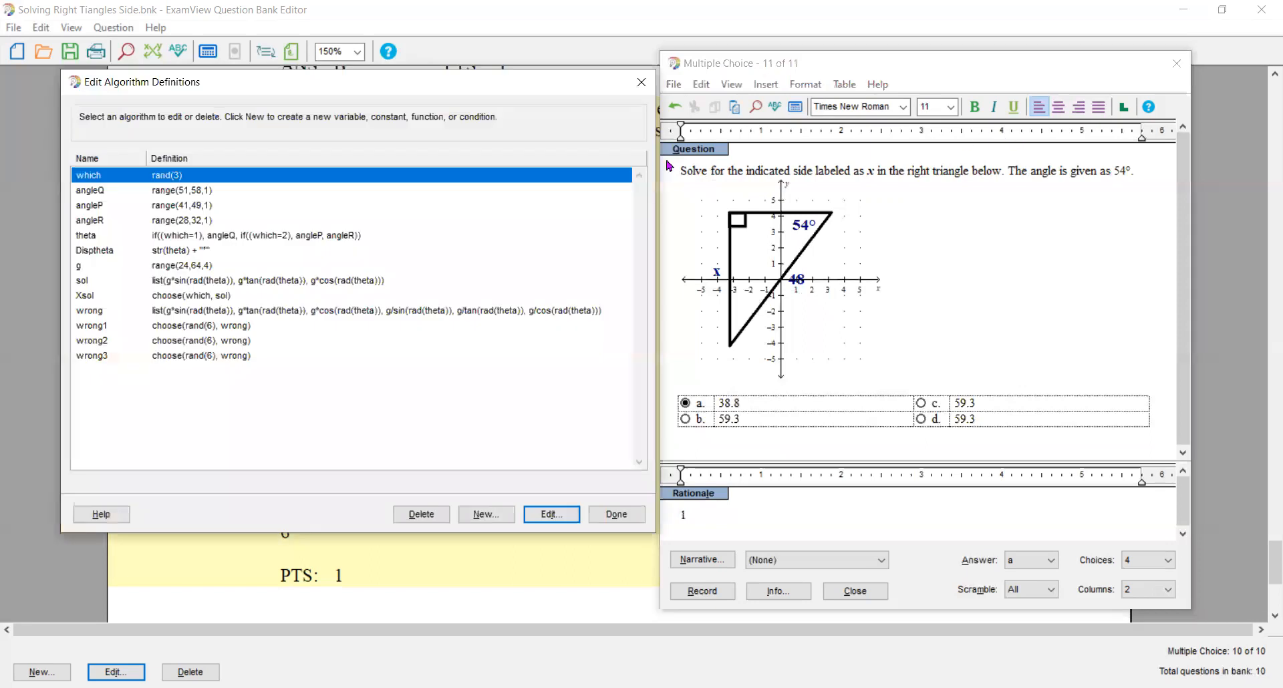
left_click(486, 514)
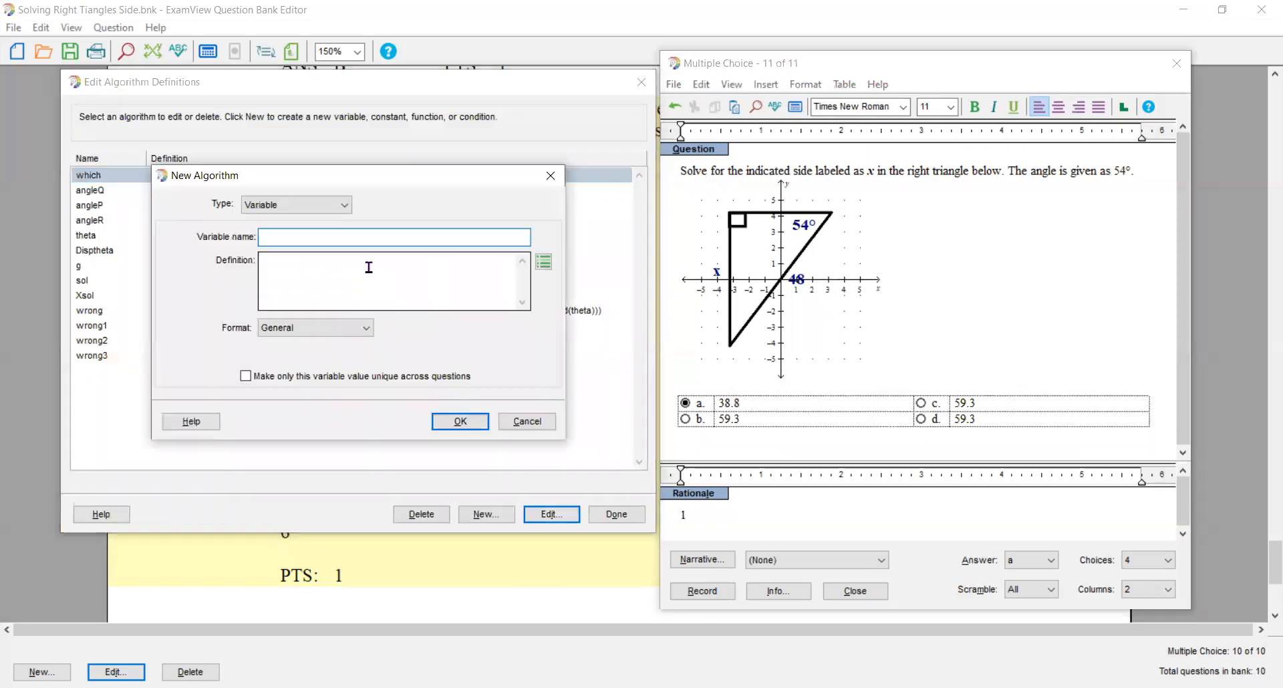
left_click(340, 205)
left_click(294, 256)
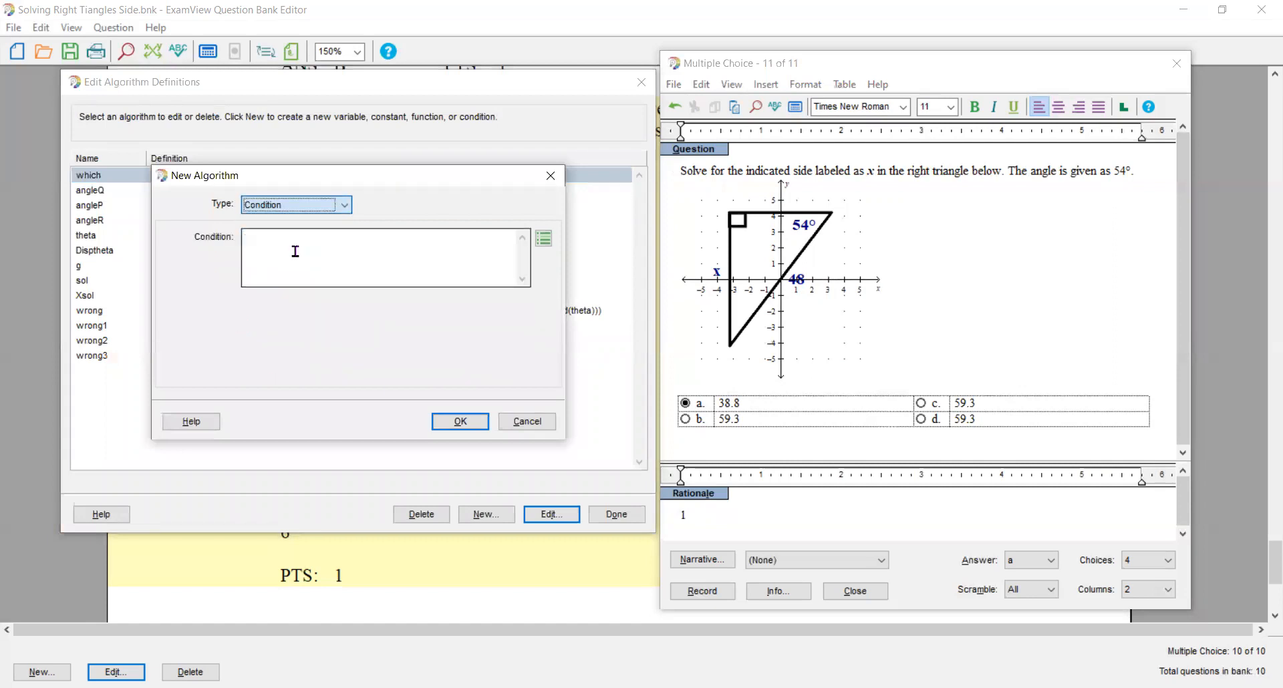
left_click_drag(333, 174, 554, 96)
type("is")
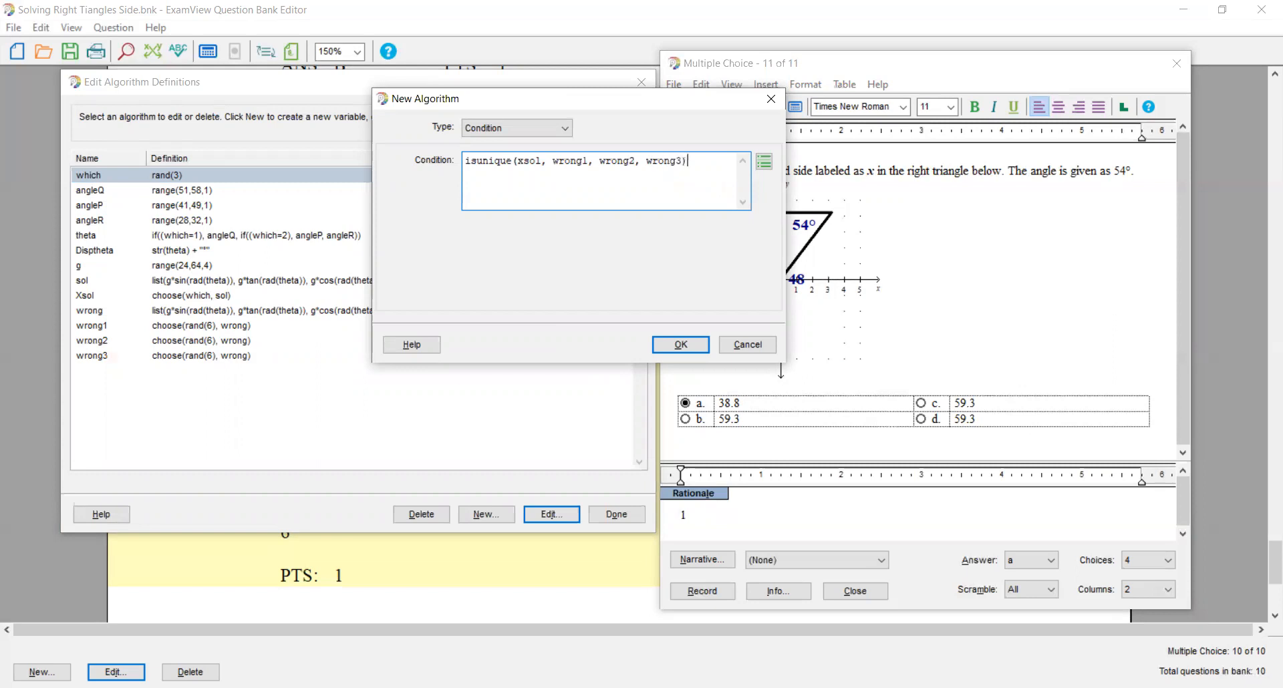
left_click(672, 343)
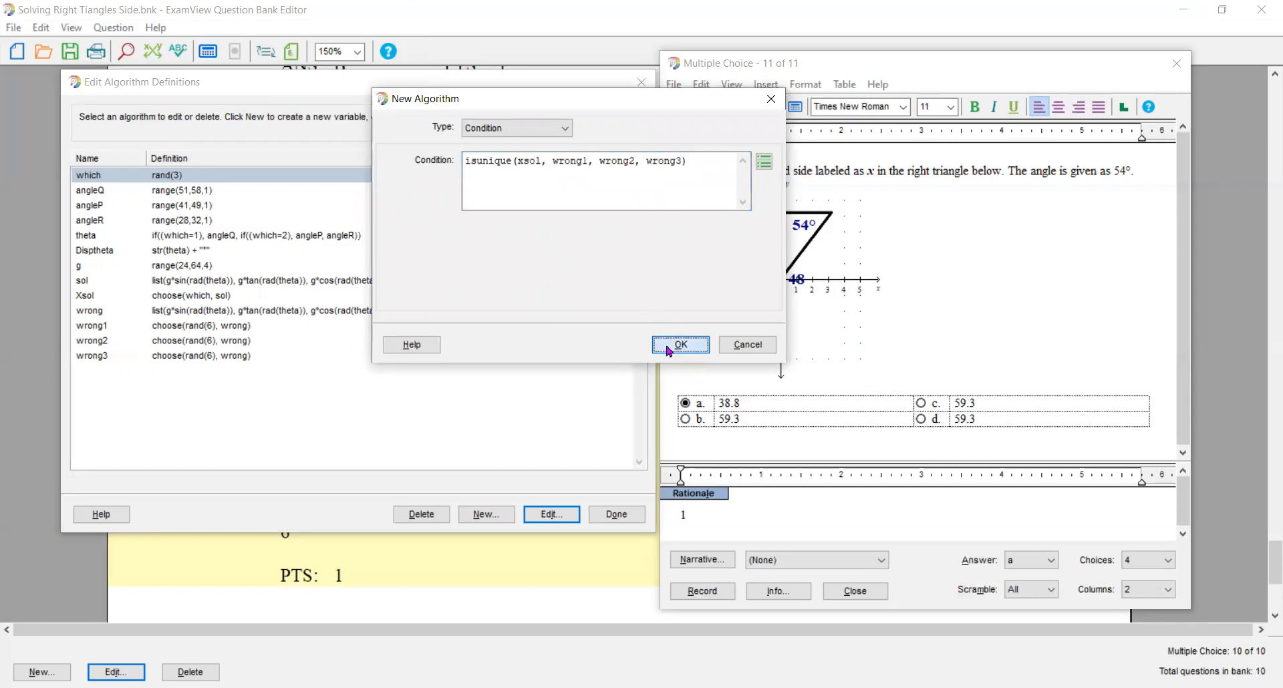
left_click(622, 515)
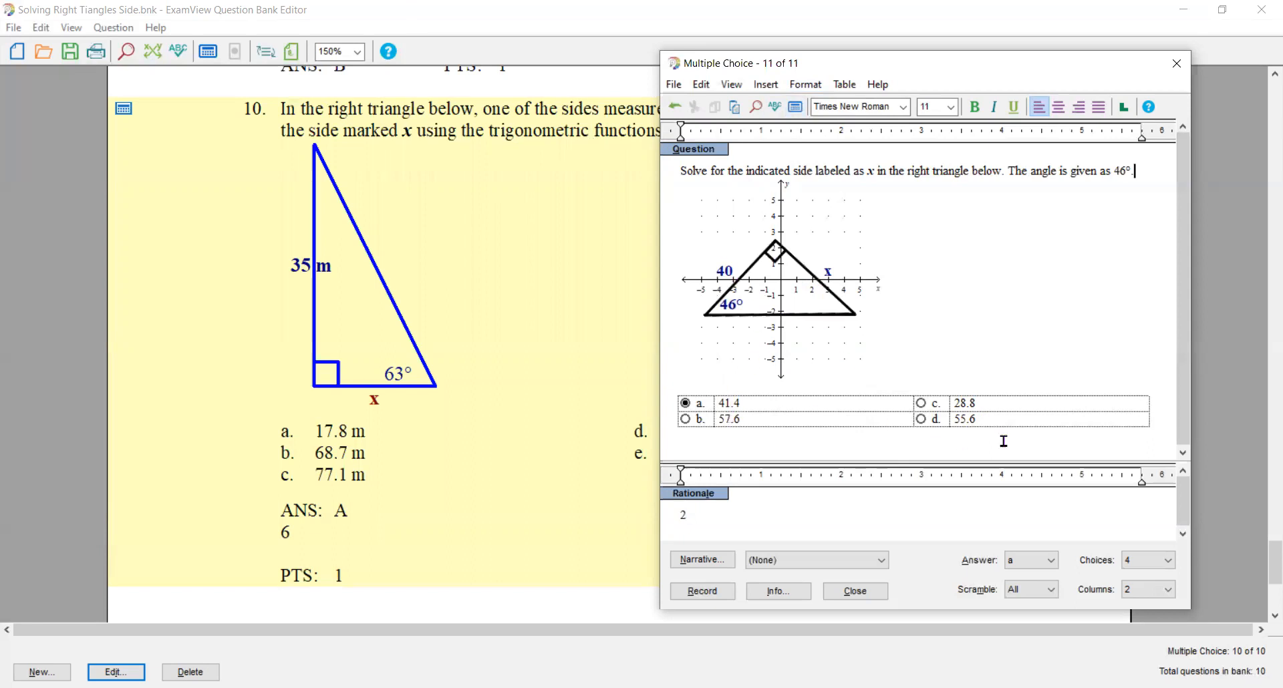
- Recalculate the values repeatedly to check that the four answer choices differ from one another
left_click(794, 108)
left_click(795, 108)
left_click(795, 109)
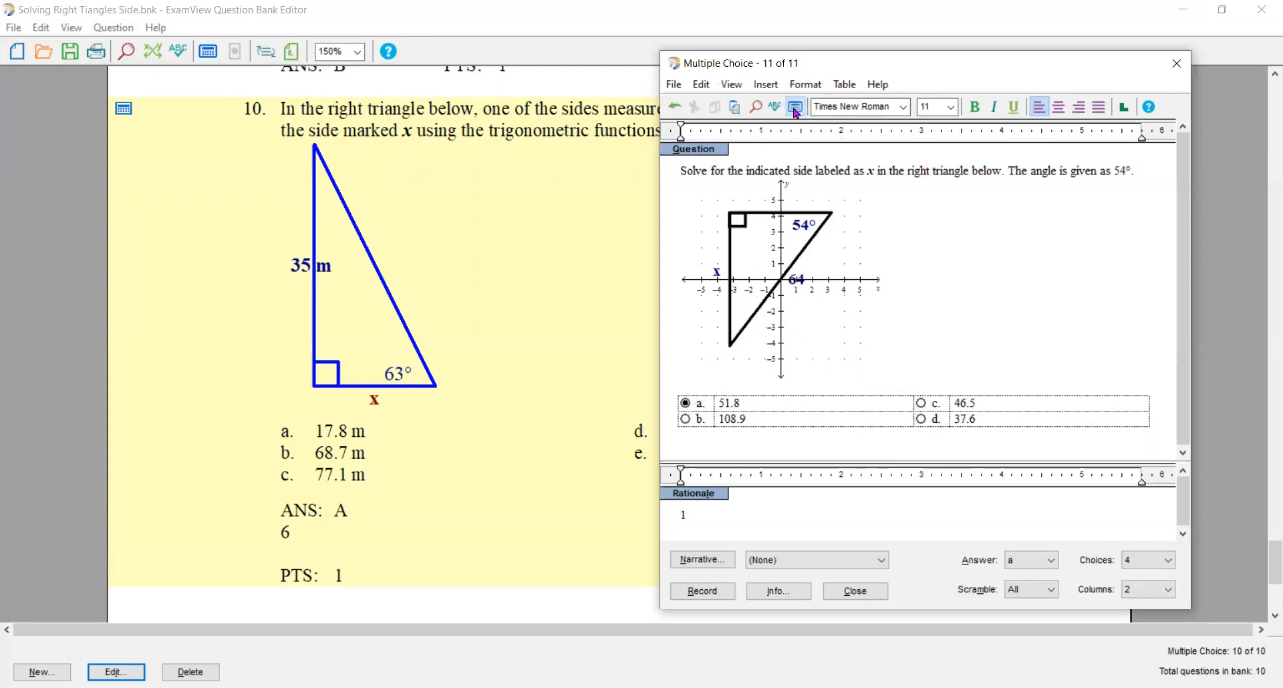
left_click(795, 109)
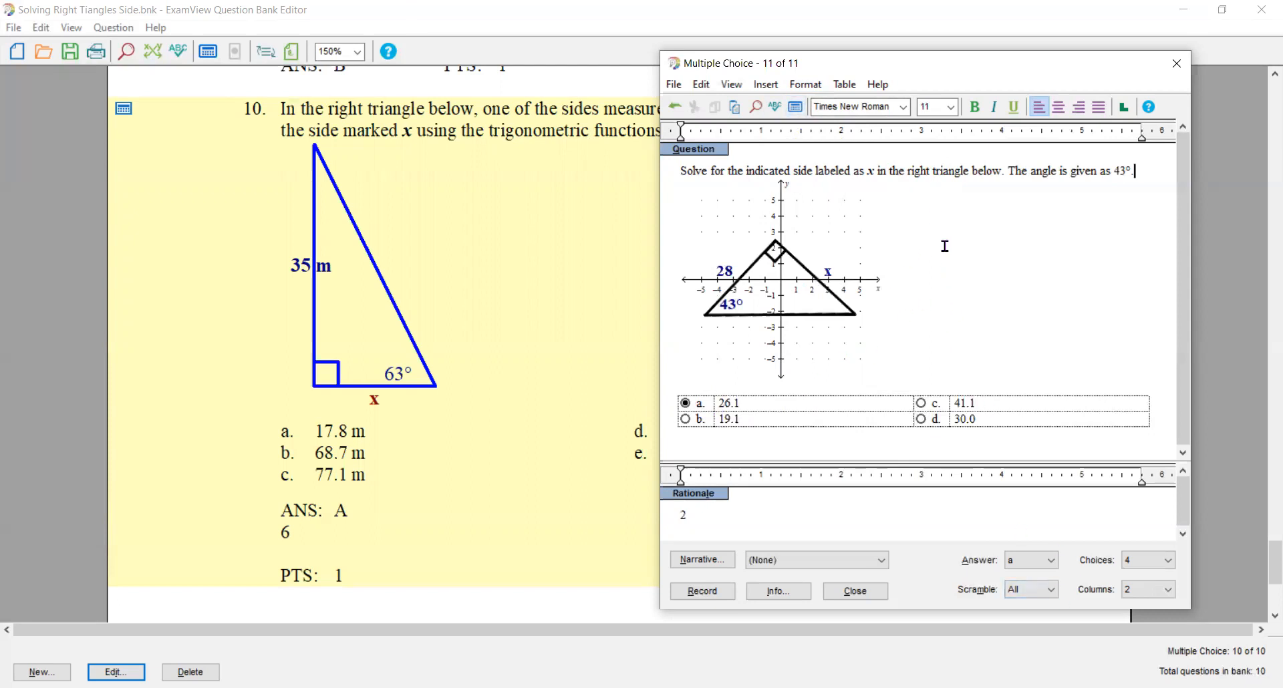
- Add a variable named scramble with the definition true and finish editing the algorithm definitions
key("F4")
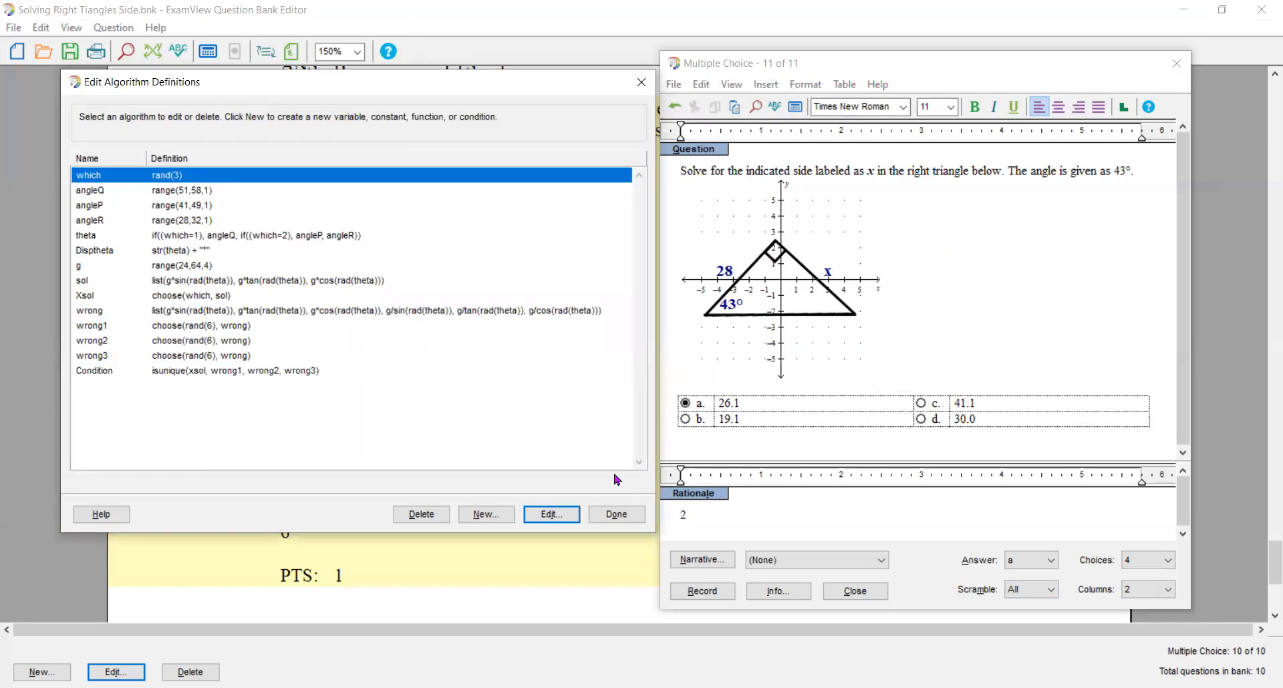
left_click(488, 515)
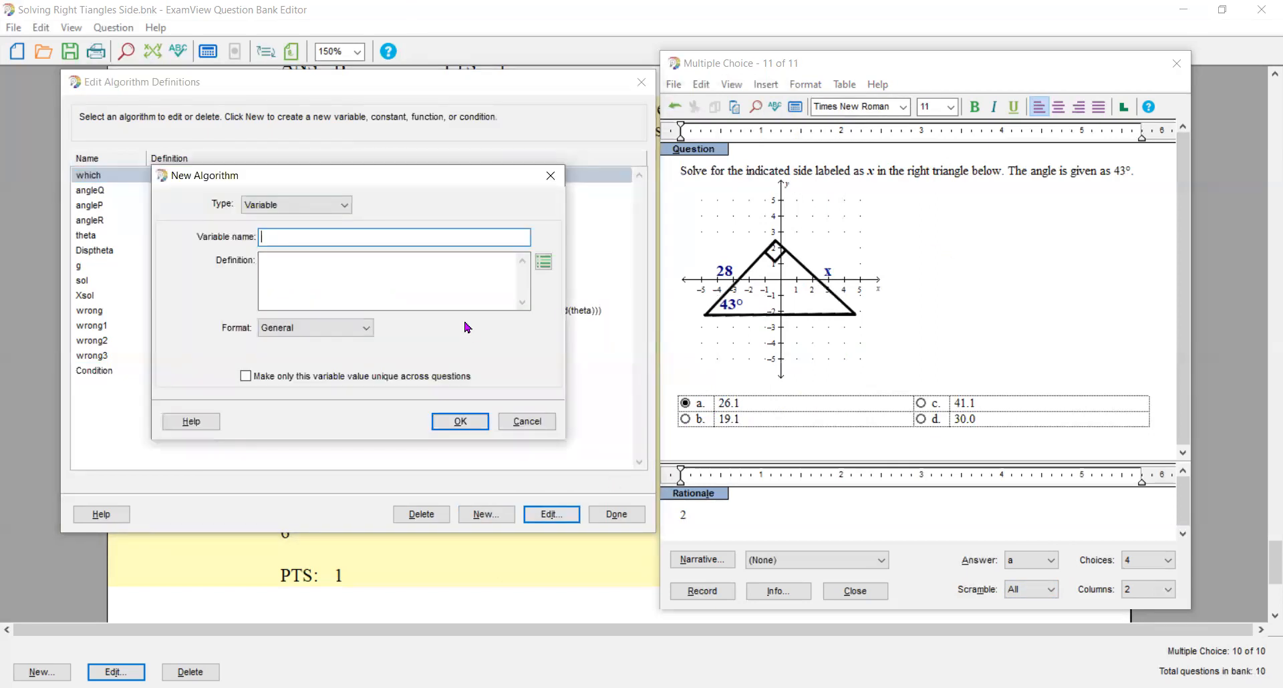
type("scramble")
key("Tab")
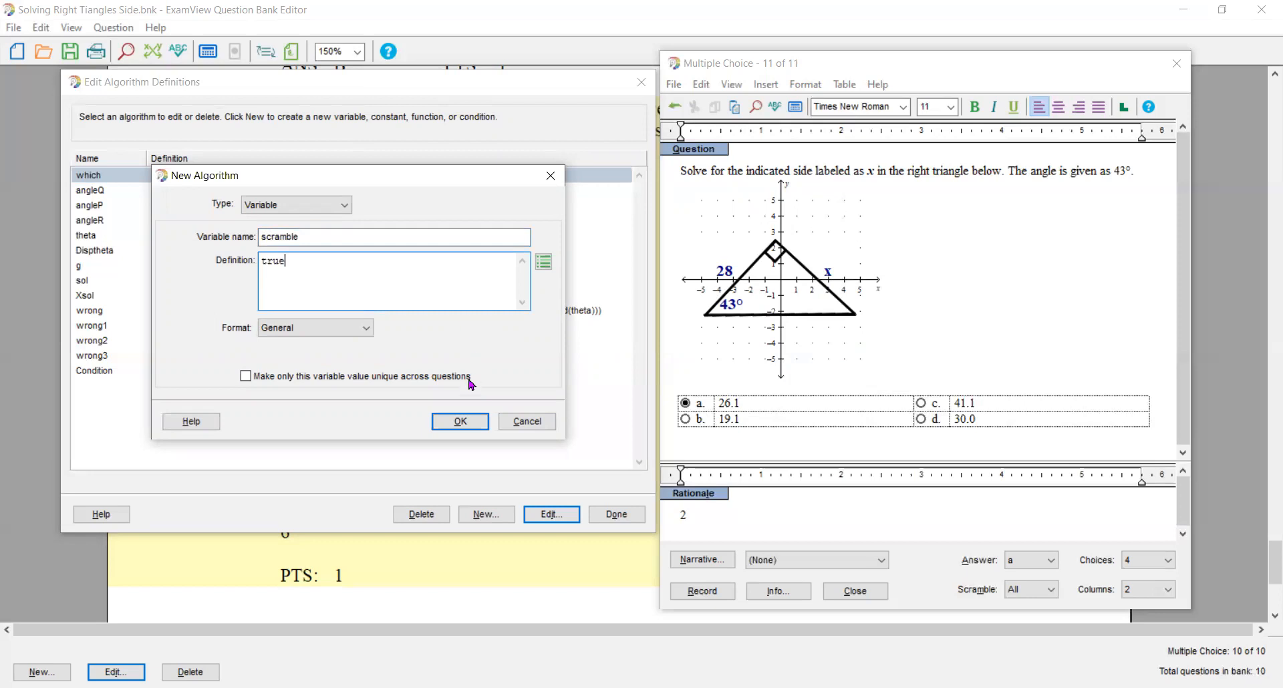
left_click(471, 424)
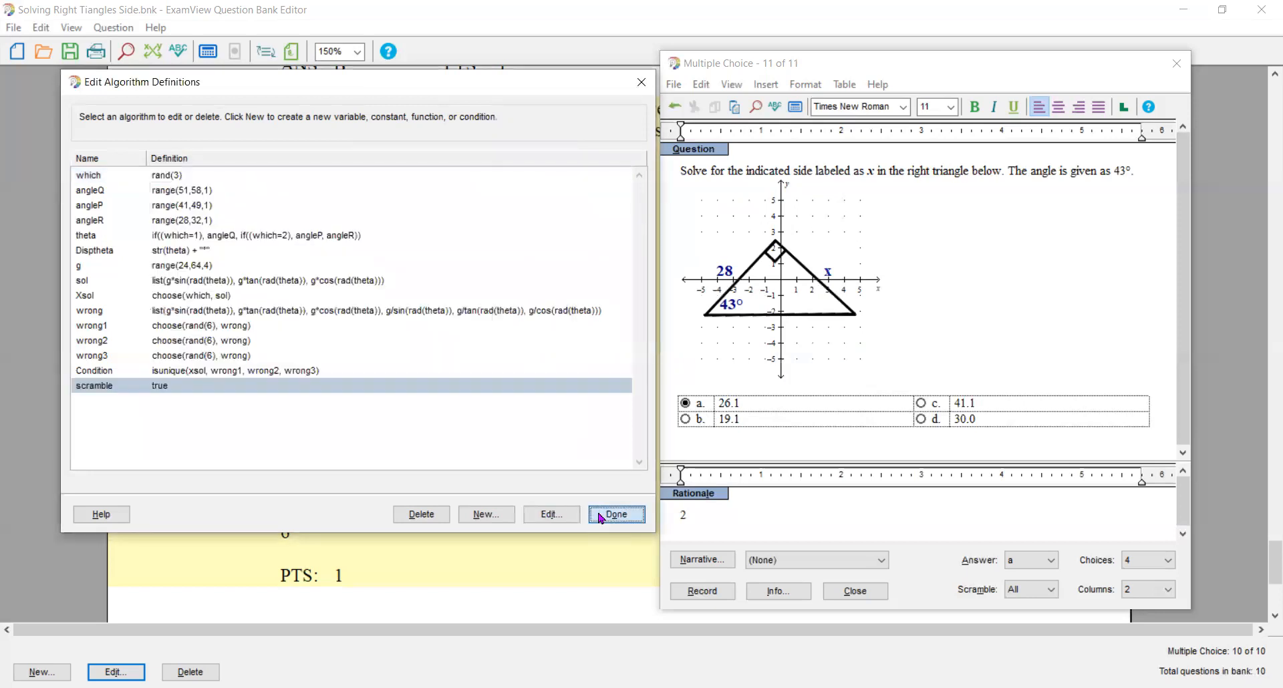
key("Return")
- Recalculate the values repeatedly to check whether the correct answer moves among the choices
left_click(794, 107)
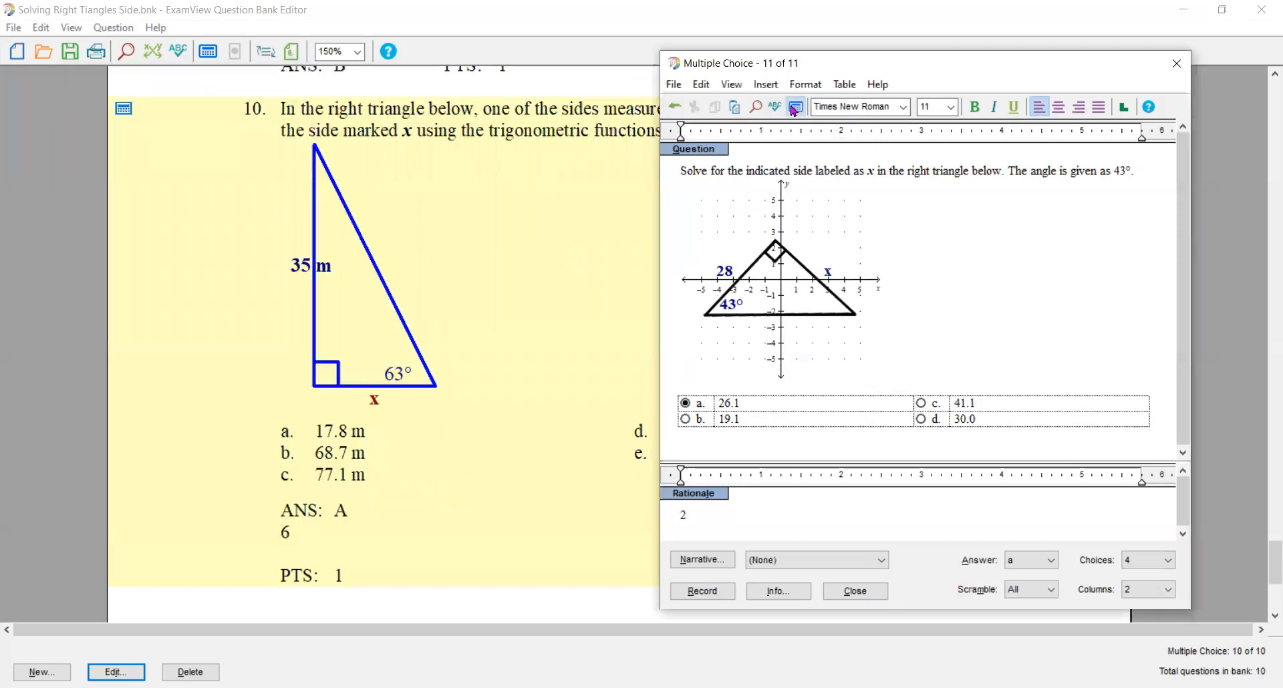
left_click(794, 107)
left_click(794, 107)
left_click(795, 107)
left_click(795, 107)
left_click(794, 106)
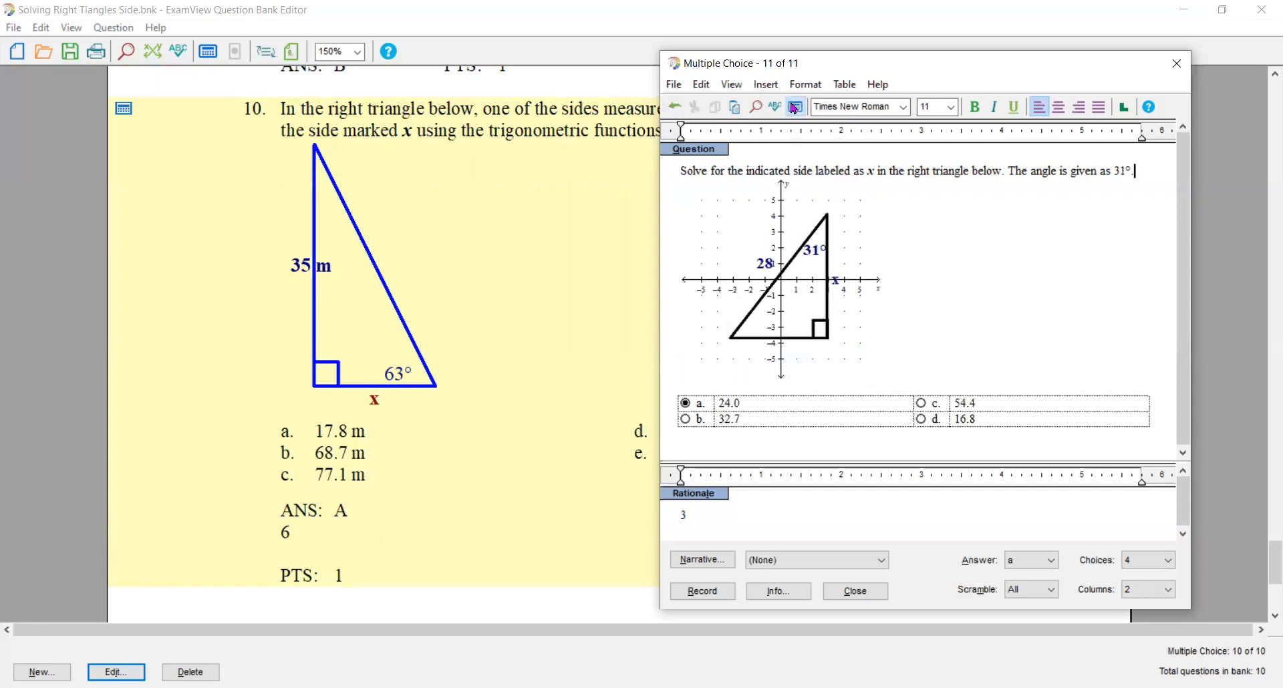
left_click(794, 107)
left_click(795, 107)
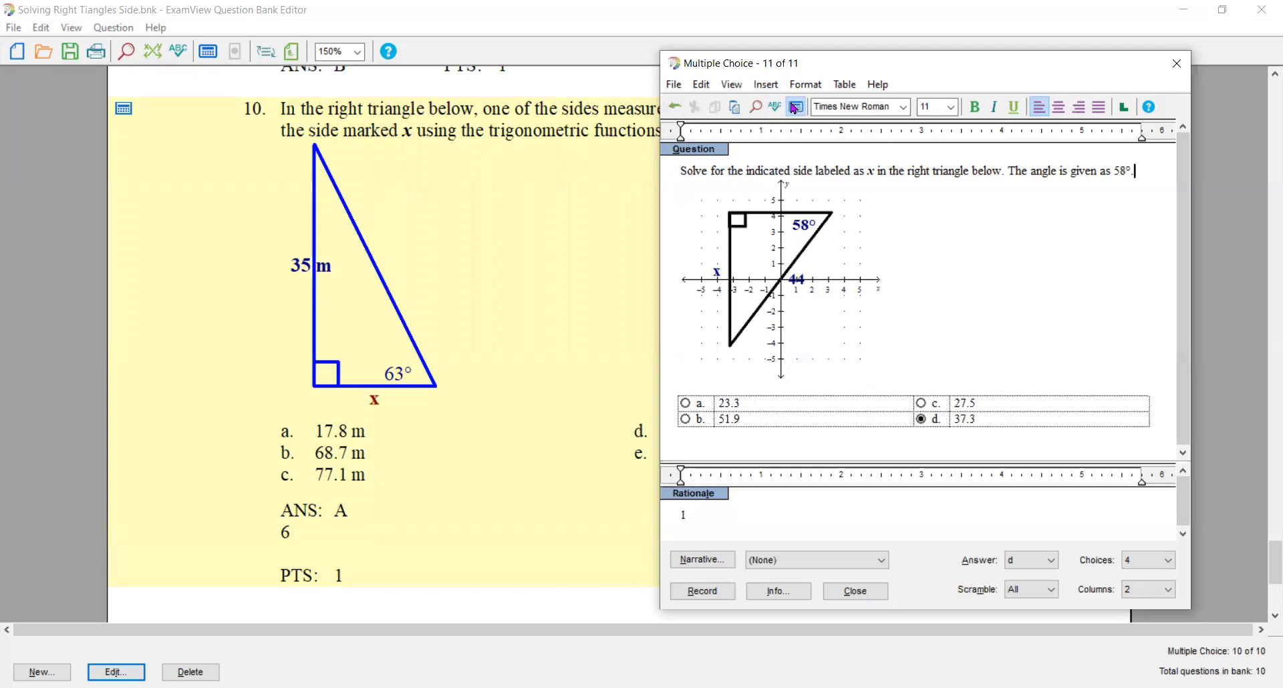
left_click(795, 107)
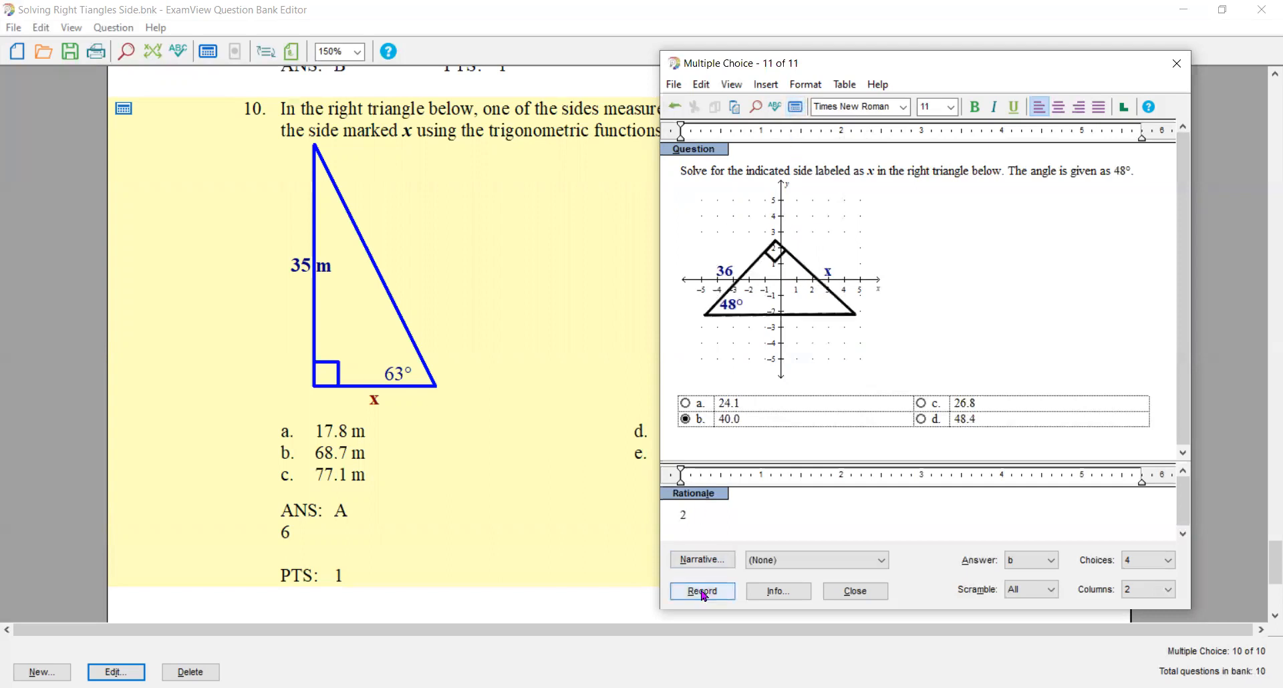
- Open the format settings of the question's Cartesian graph and set its background to Blank
left_click(715, 311)
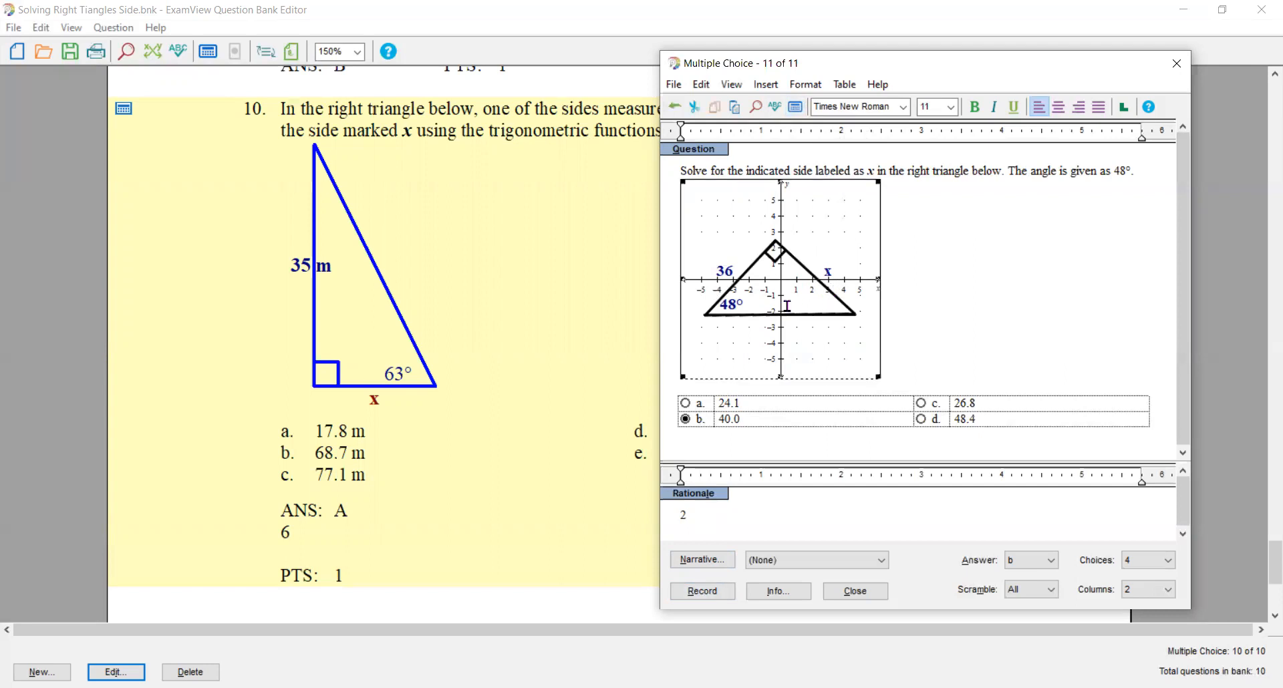
double_click(715, 310)
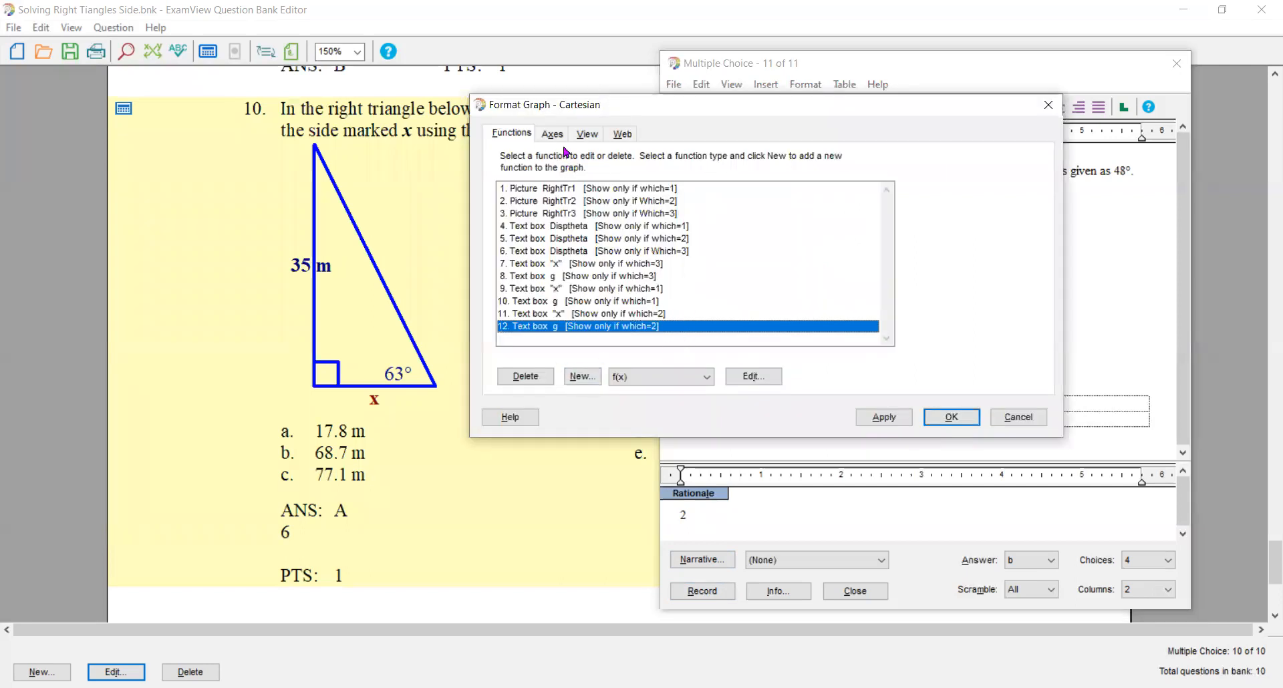
left_click(588, 133)
left_click(689, 177)
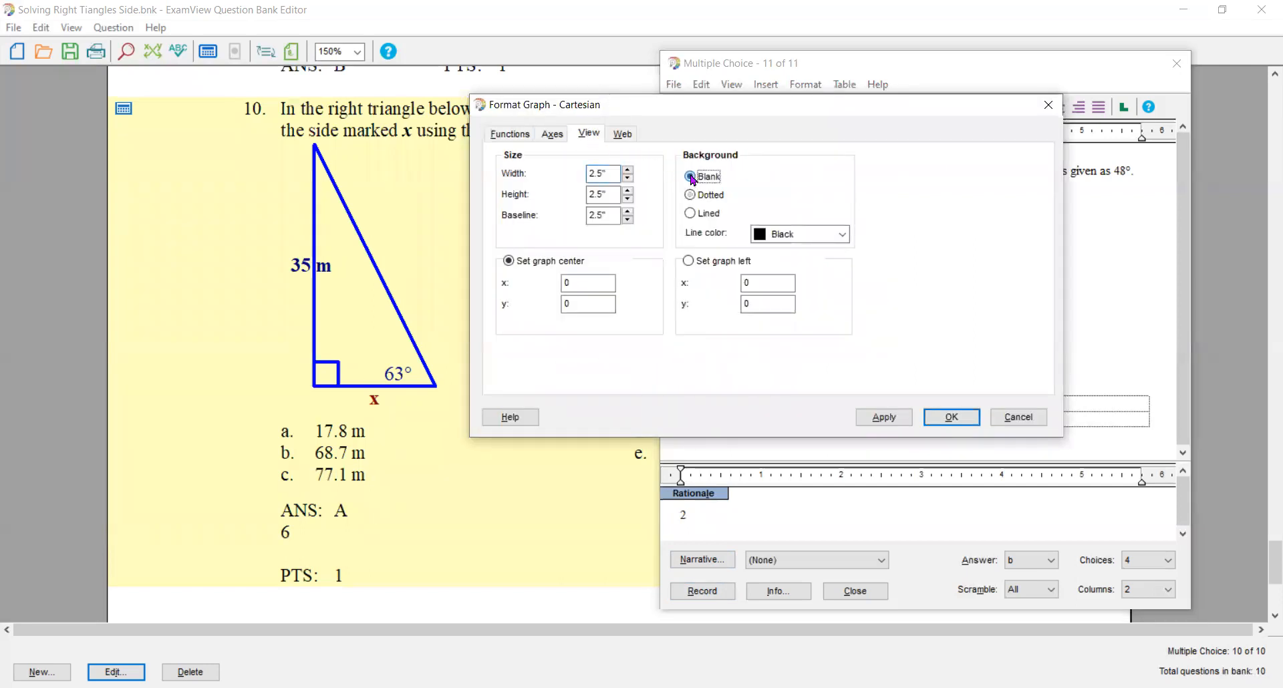
- Clear the x and y axis labels and turn off tick marks and tick mark labels on both axes
left_click(552, 140)
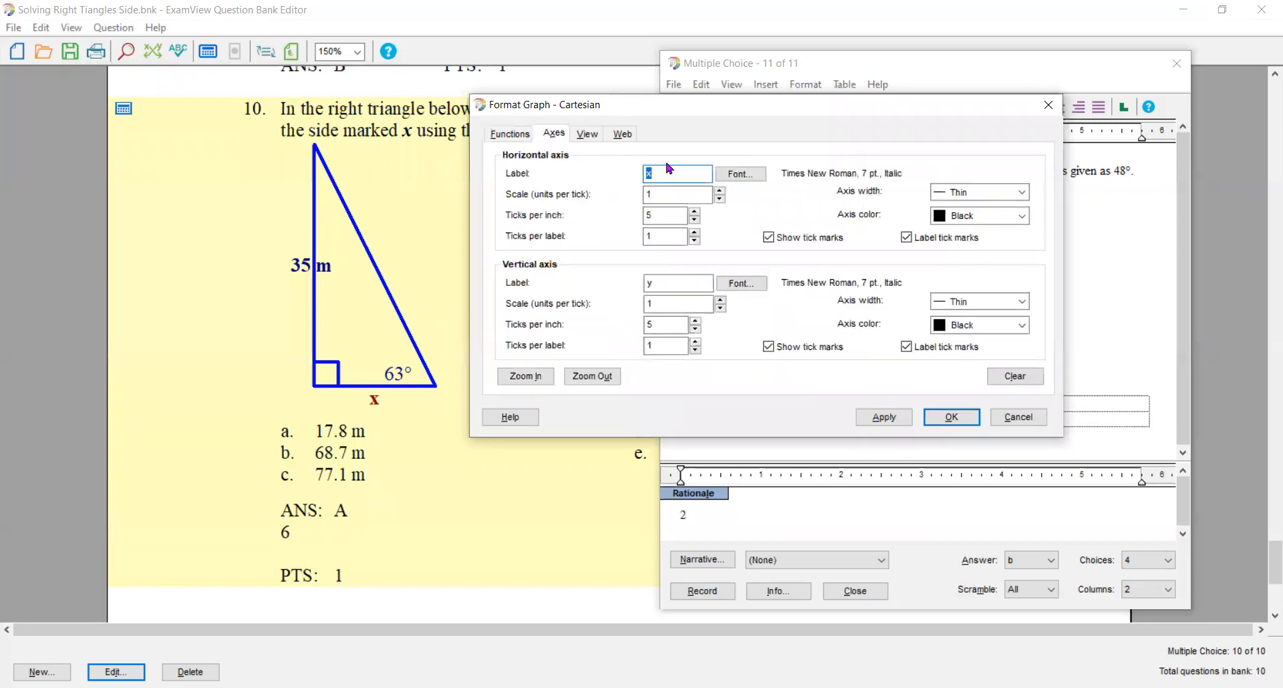
key("BackSpace")
double_click(658, 284)
key("BackSpace")
left_click(785, 241)
left_click(922, 239)
left_click(915, 349)
left_click(769, 350)
- Set the width of the horizontal and vertical axes to None and accept the graph format
left_click(1020, 193)
left_click(986, 208)
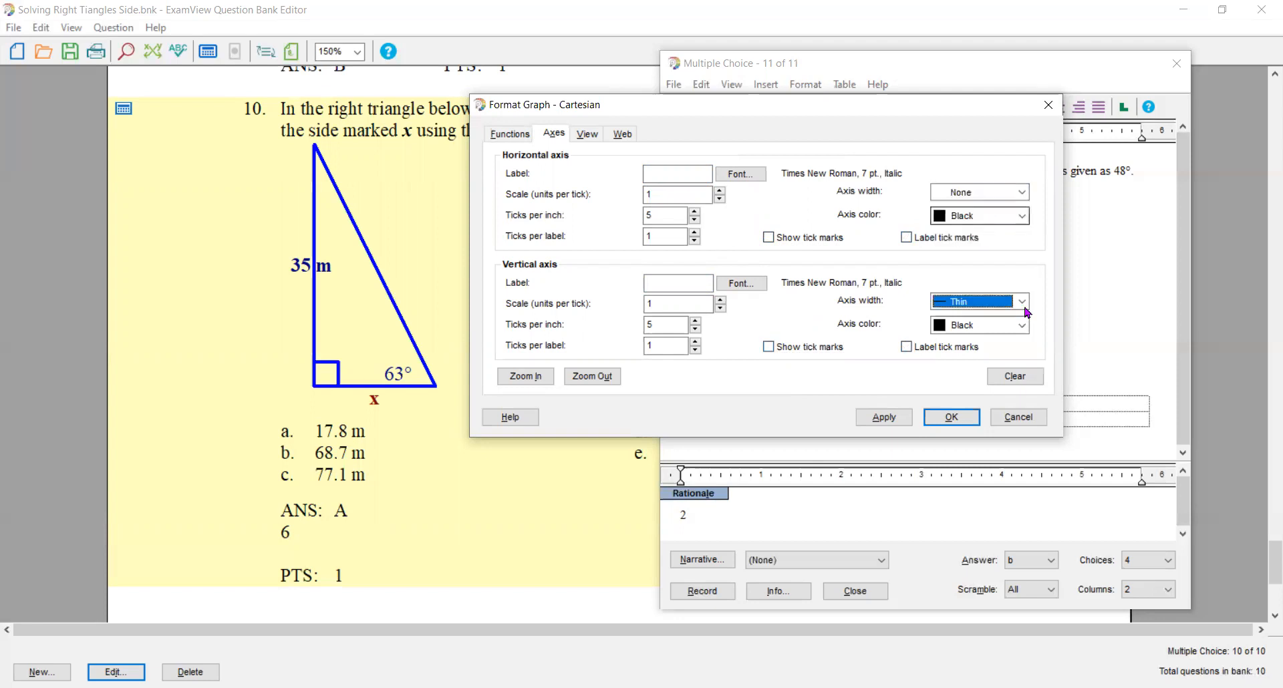
left_click(1021, 301)
left_click(992, 327)
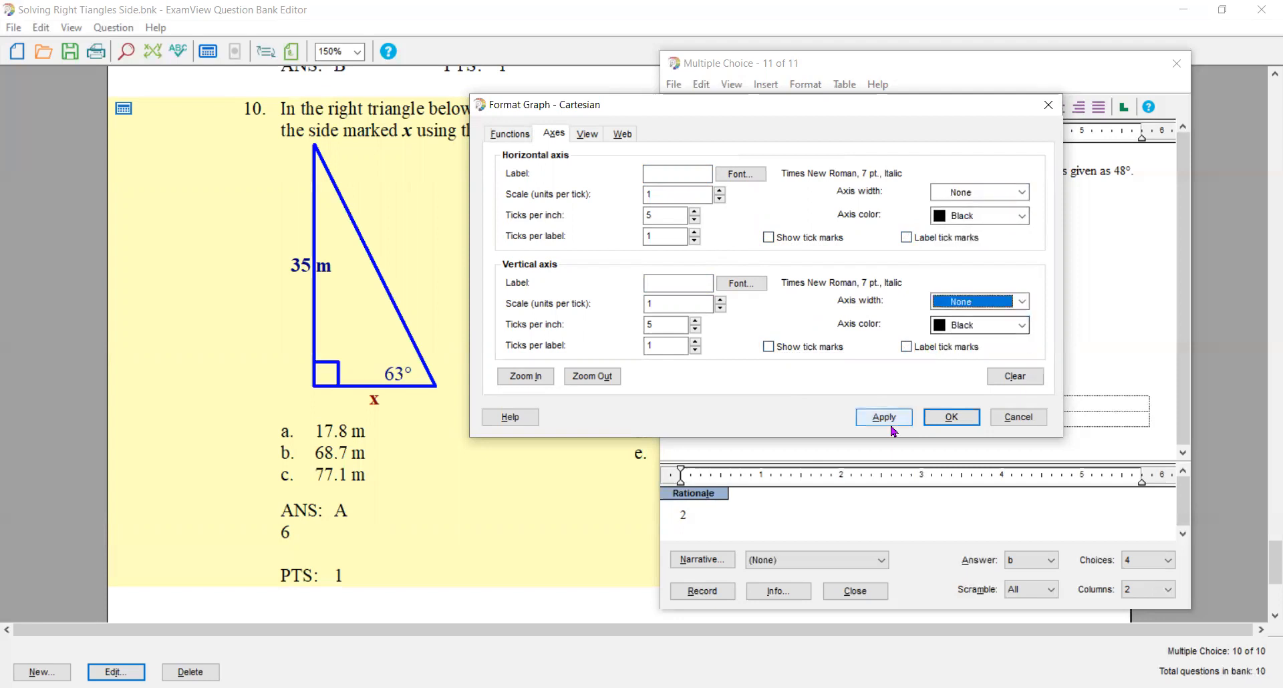
left_click(952, 417)
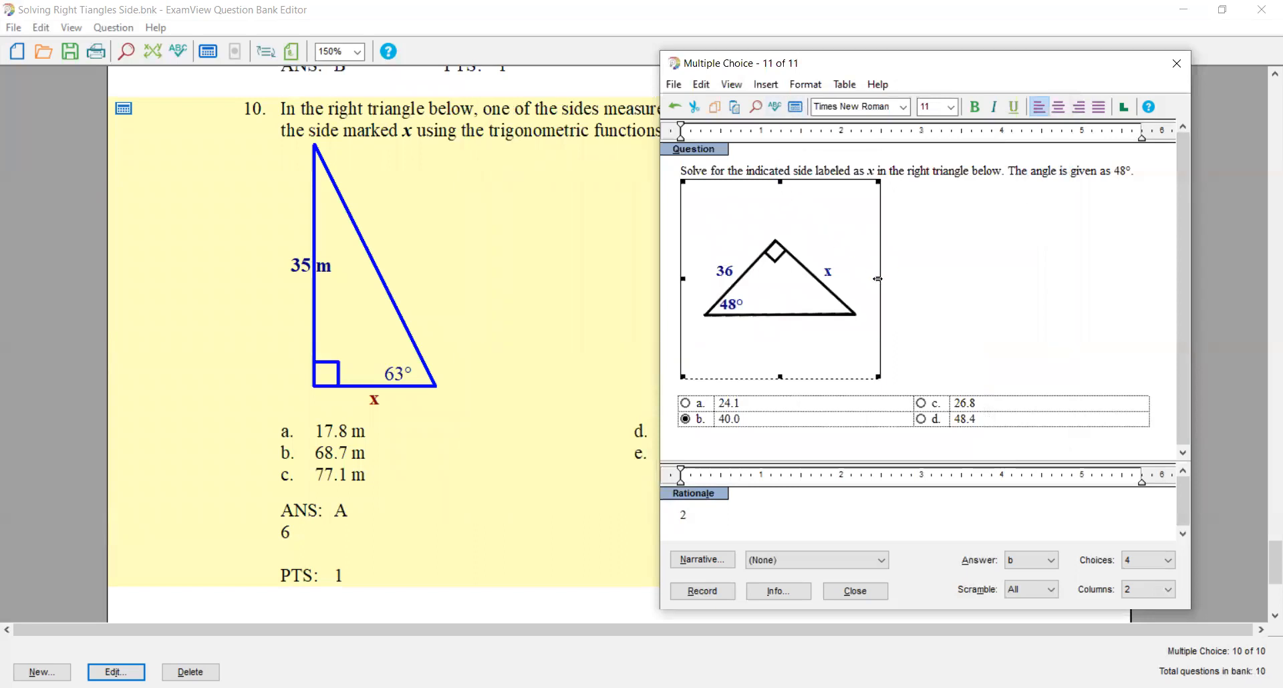
- Narrow the graph frame around the triangle and recalculate the values to check the other pictures
left_click_drag(878, 279, 851, 278)
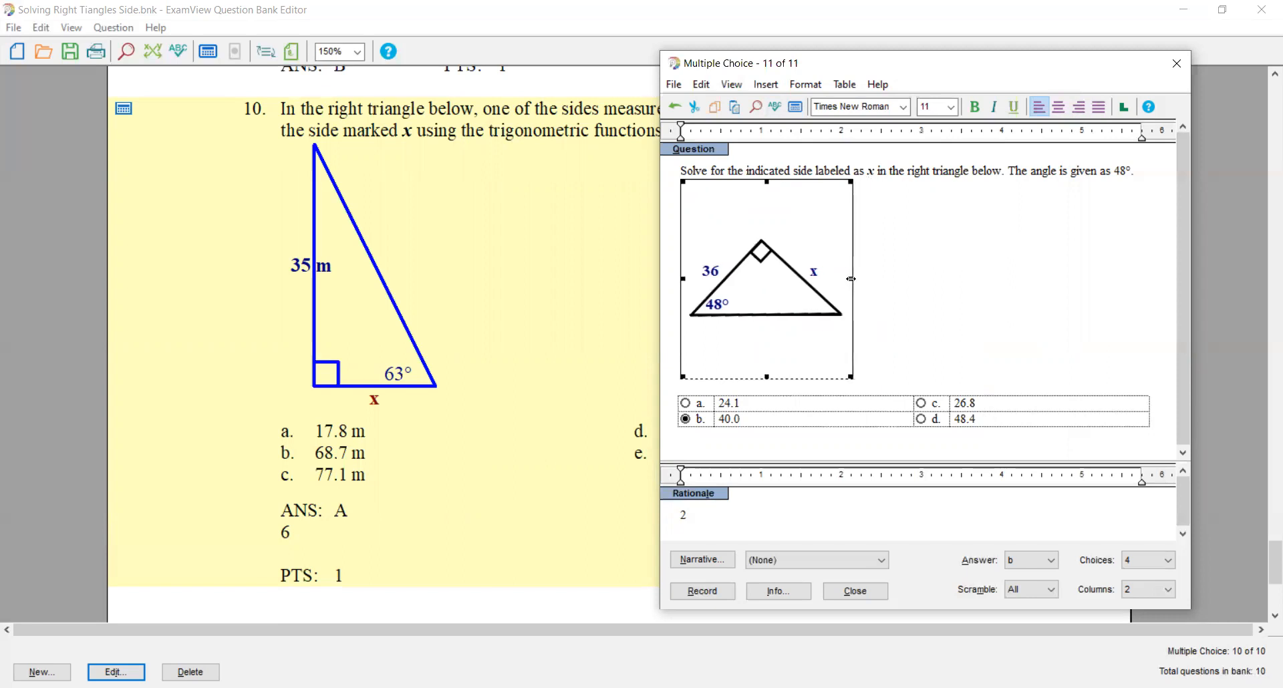
left_click(795, 107)
left_click(796, 108)
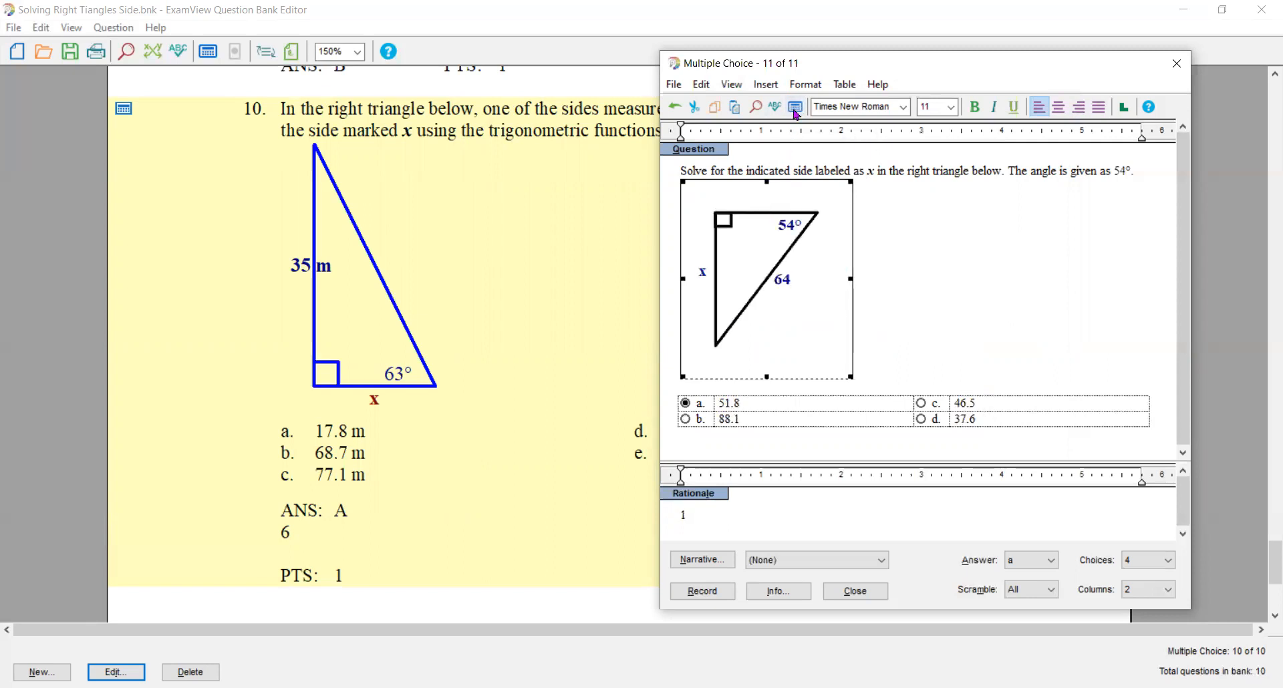
- Reduce the height of the graph frame to fit the triangle closely, recalculating the values to check the different pictures in it
left_click(795, 108)
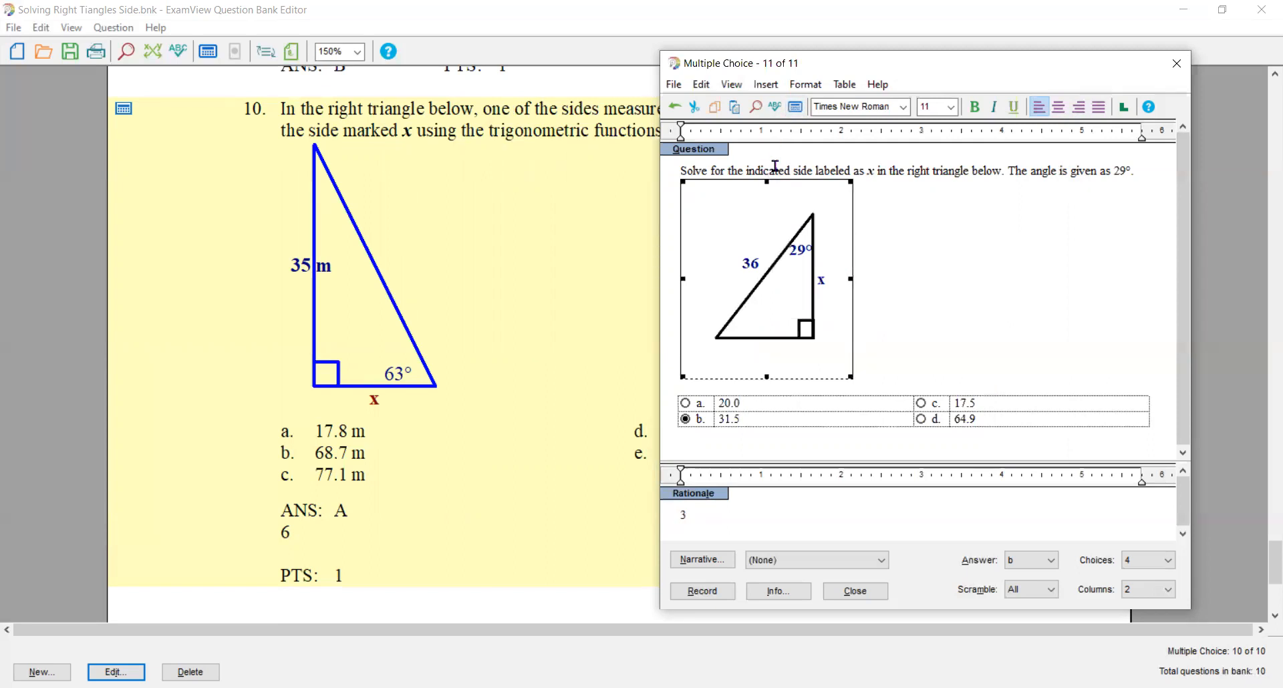
left_click(795, 108)
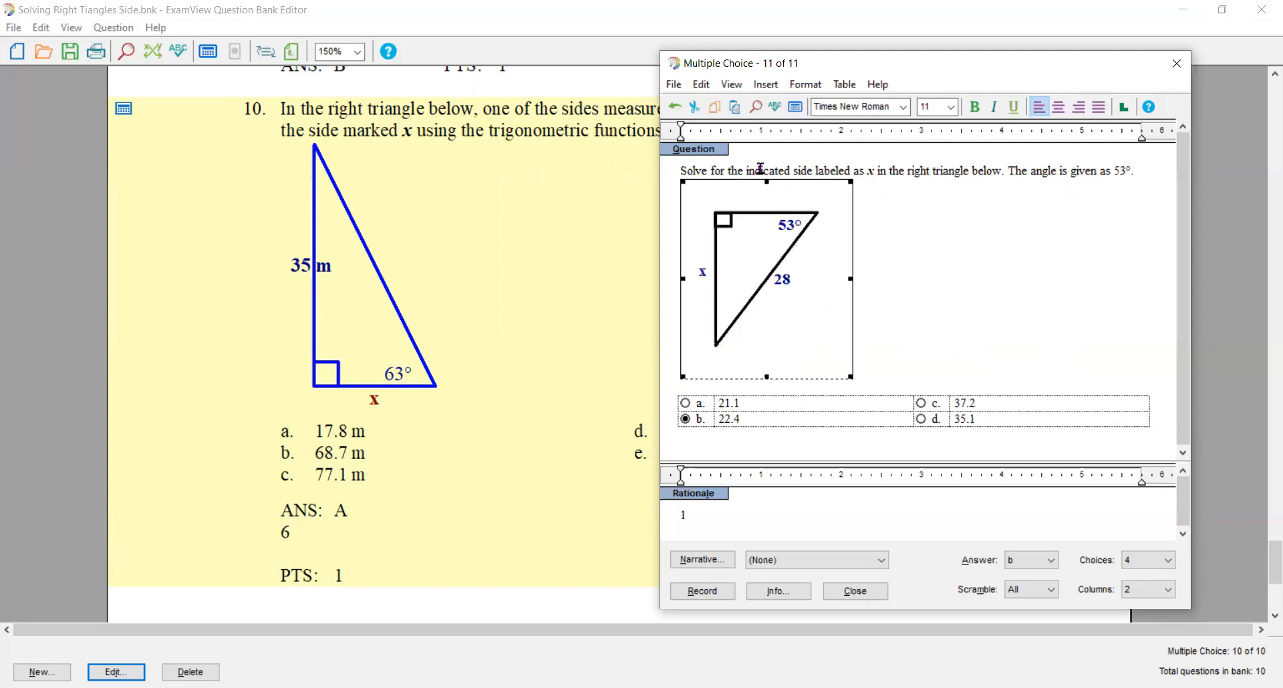
mouse_move(767, 180)
left_mouse_down()
mouse_move(768, 208)
mouse_move(768, 196)
left_mouse_up()
left_click(795, 109)
left_click(795, 109)
left_click(795, 108)
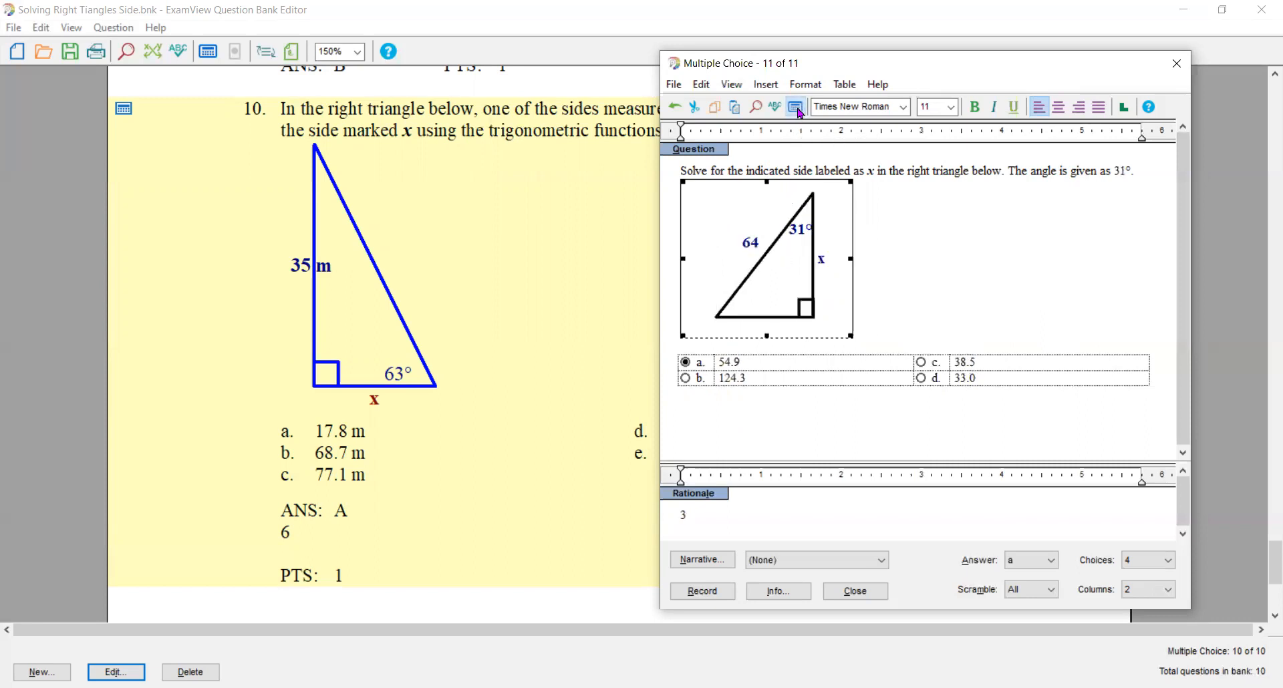
left_click(796, 109)
left_click(796, 109)
left_click(797, 109)
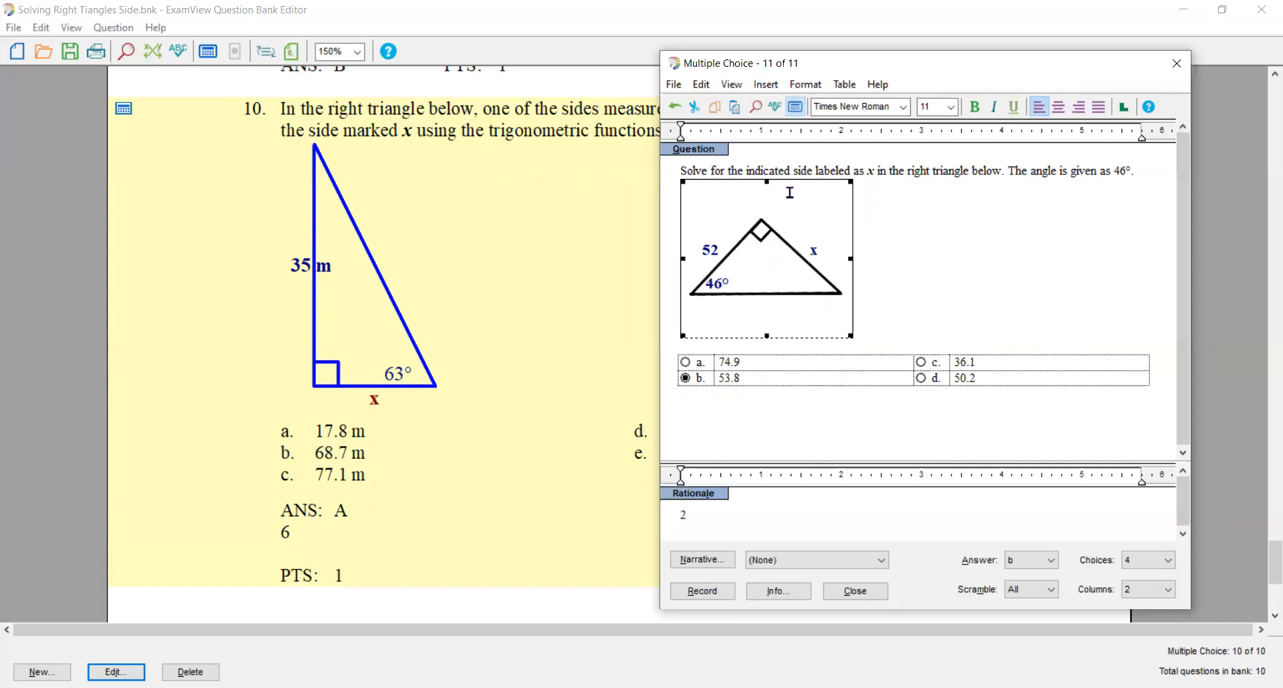
- Record the finished question in the question bank and recalculate its values there several times to test it
left_click(697, 598)
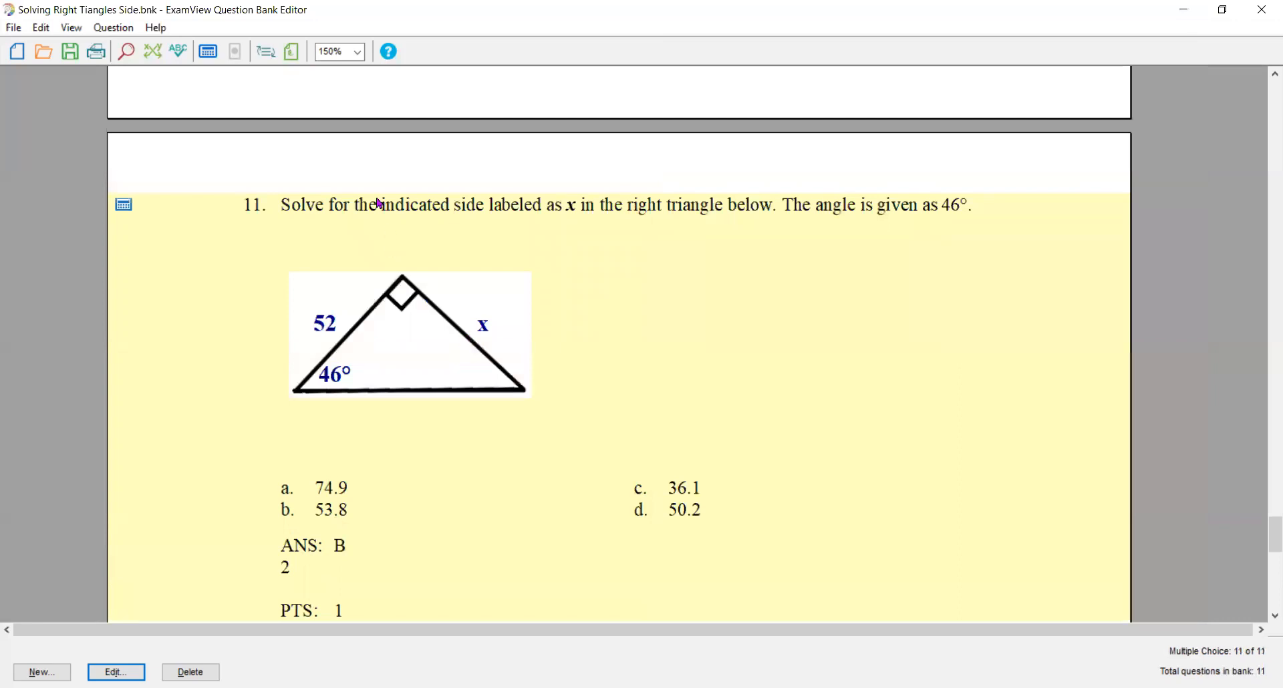
left_click(208, 53)
left_click(210, 53)
left_click(209, 53)
left_click(209, 53)
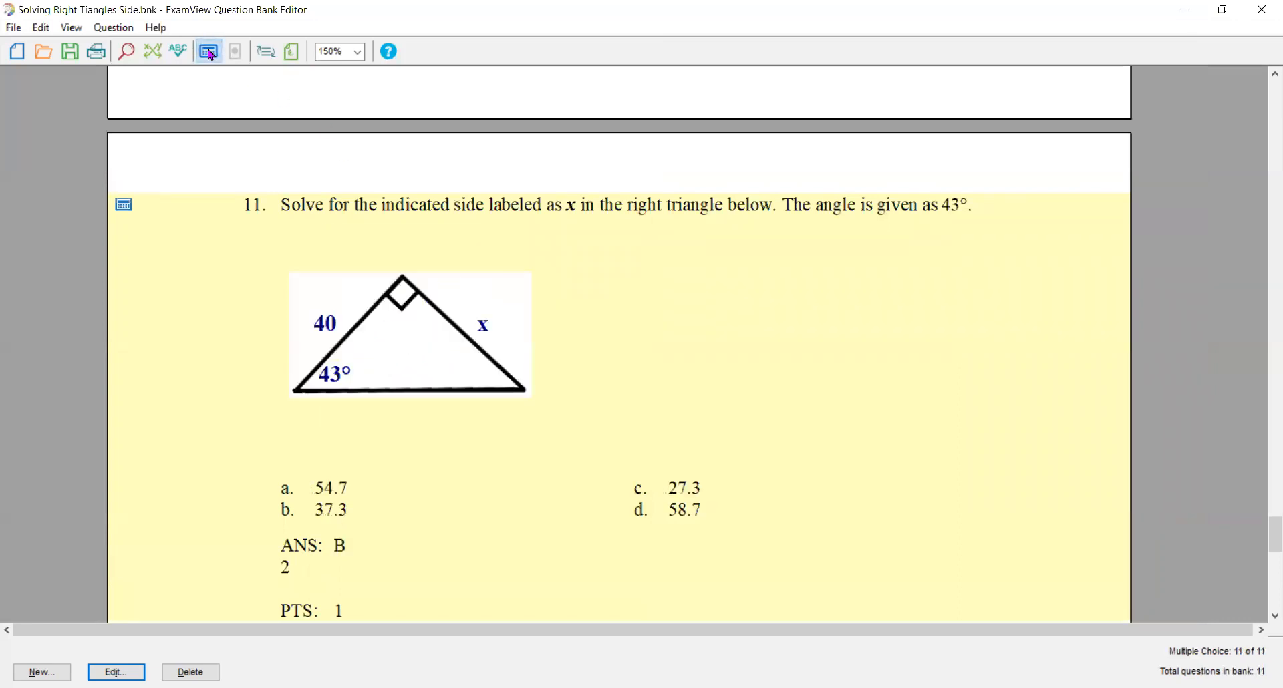
left_click(209, 52)
left_click(209, 53)
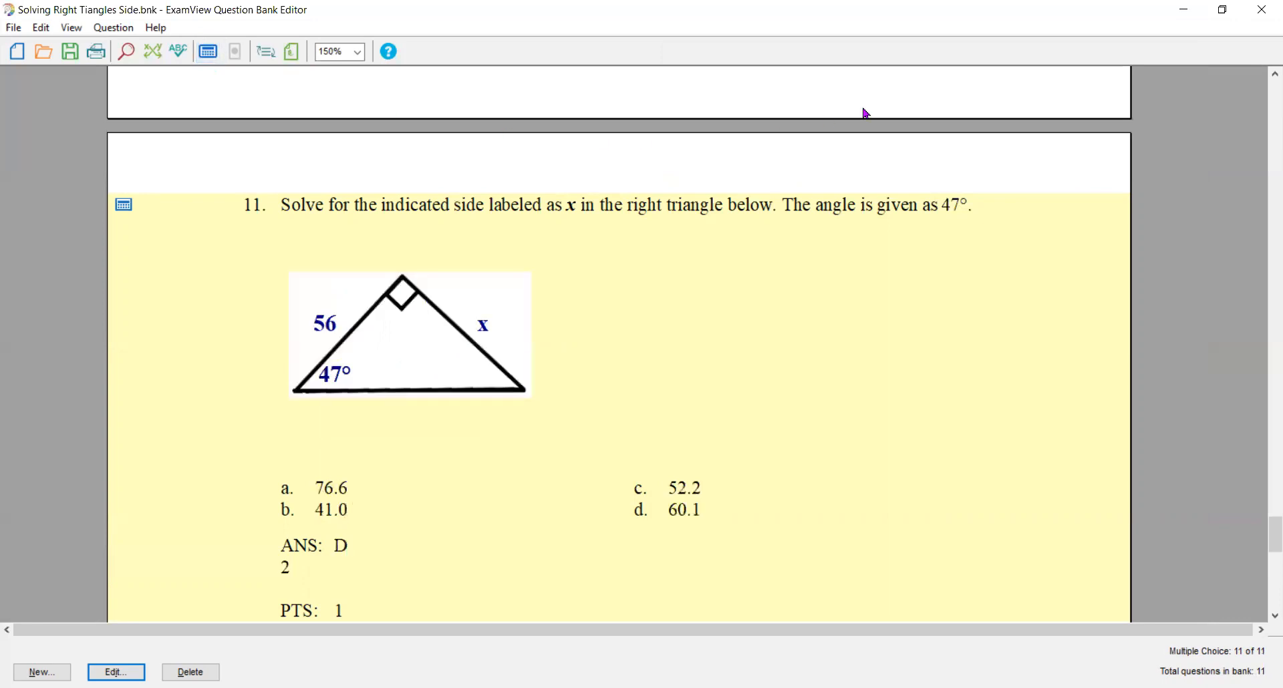